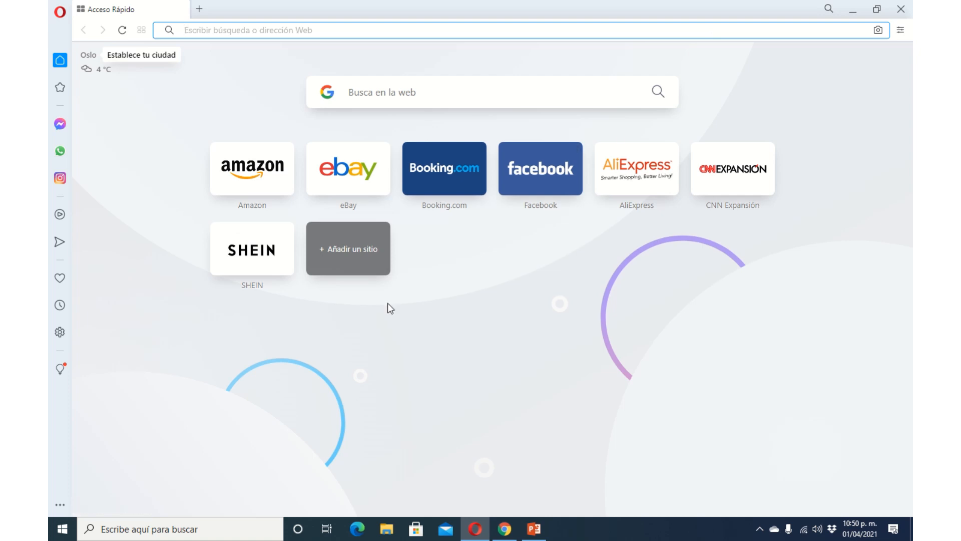
# Open Notepad with a blank document and move its window higher on the desktop.
pyautogui.press('super+r')
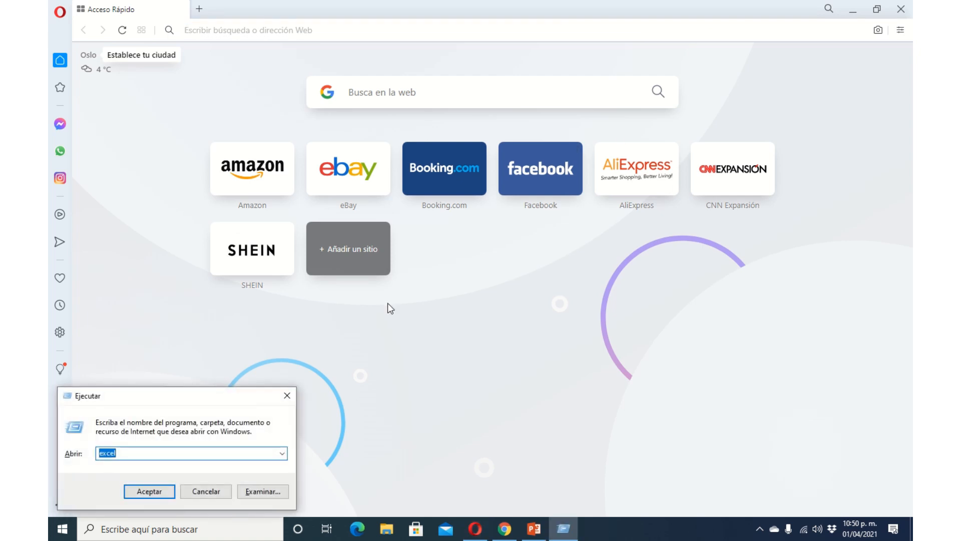
pyautogui.write('NOTEPAD')
pyautogui.press('Return')
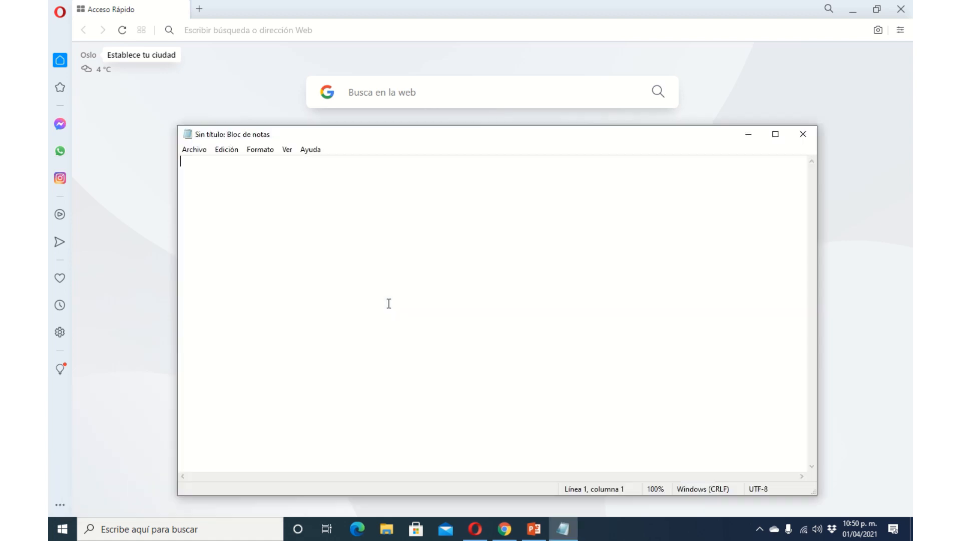
pyautogui.moveTo(519, 136); pyautogui.dragTo(546, 81)
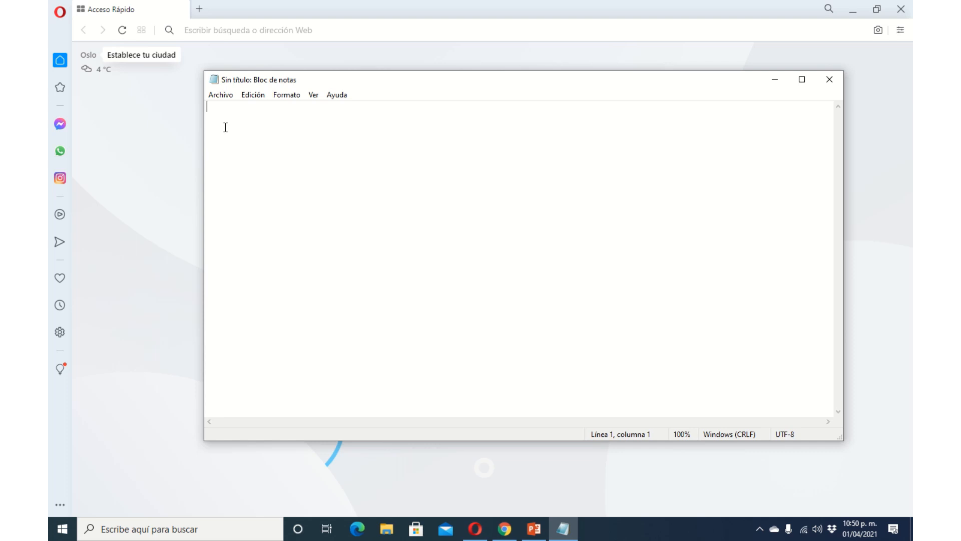
# Set the Notepad font size to 48.
pyautogui.click(289, 94)
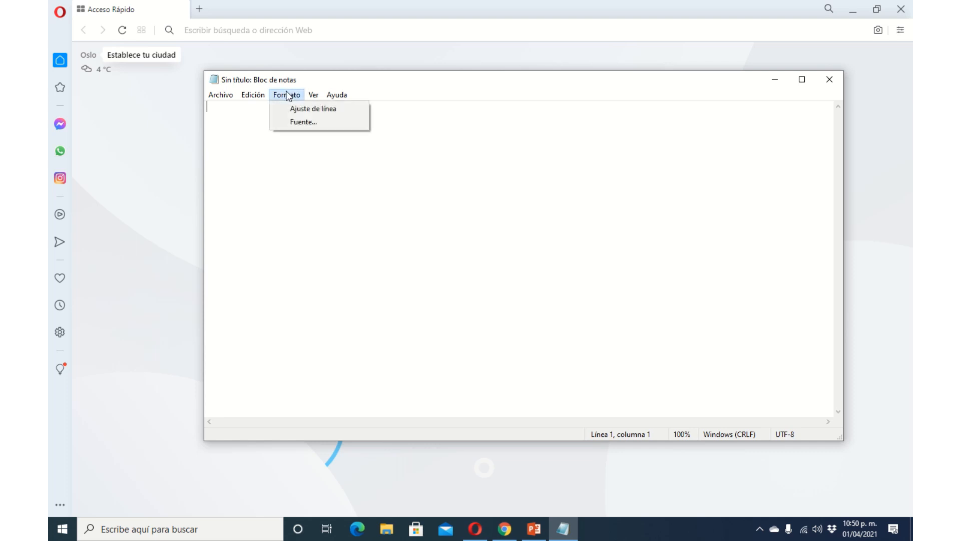
pyautogui.click(317, 120)
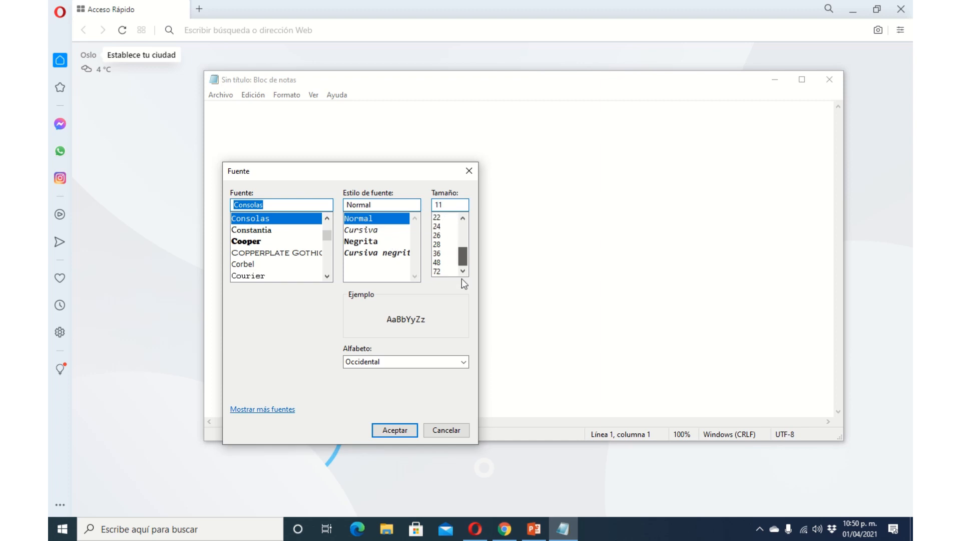
pyautogui.click(444, 262)
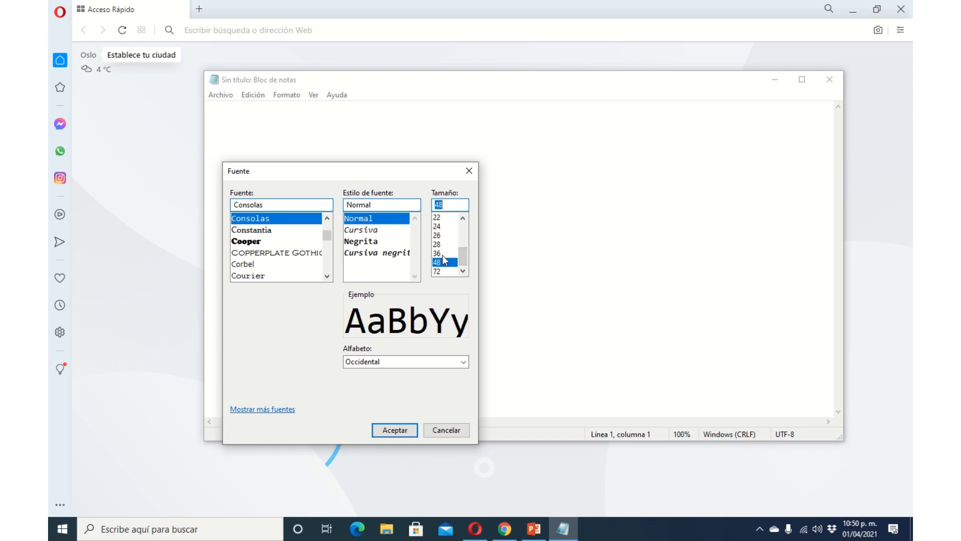
pyautogui.click(391, 430)
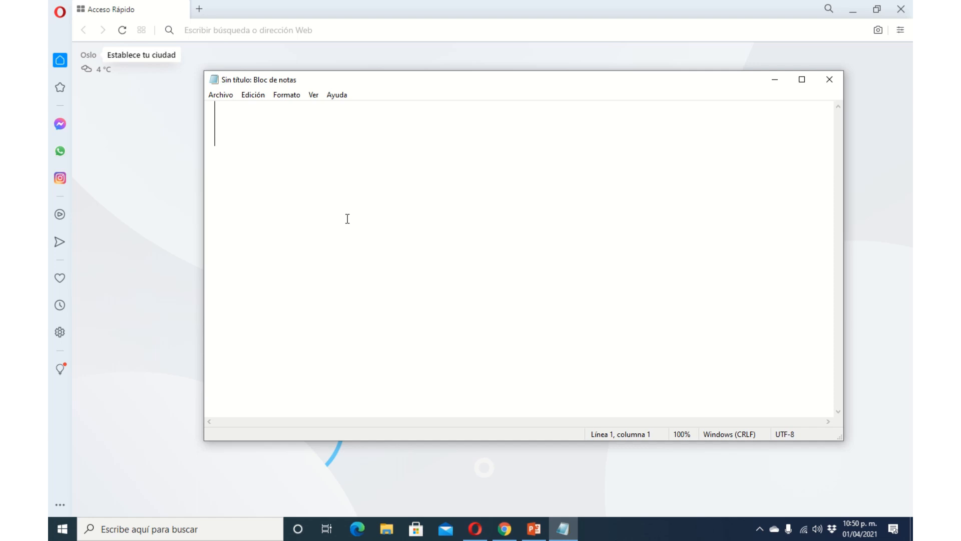
# Begin the IF function syntax in lowercase with "=si(prueba_logica;".
pyautogui.write('=')
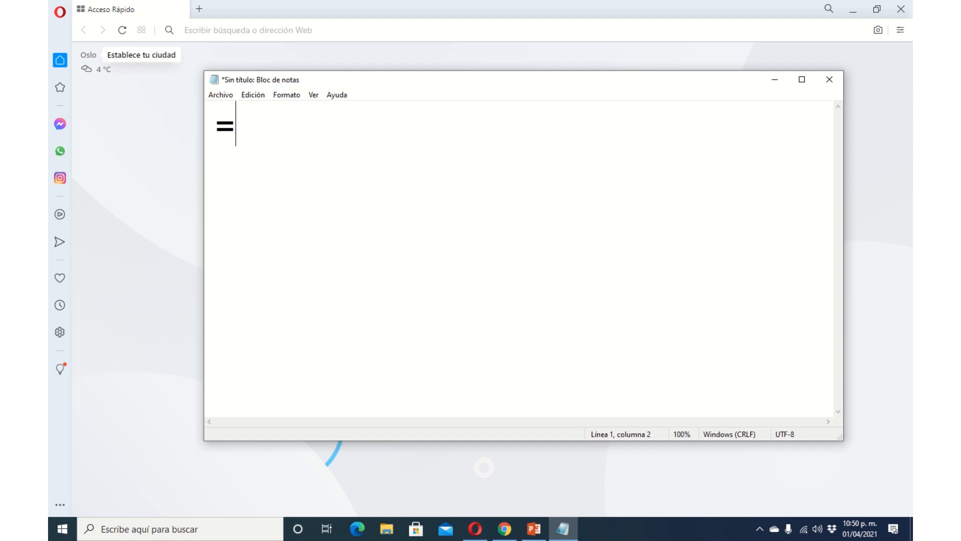
pyautogui.write('SI')
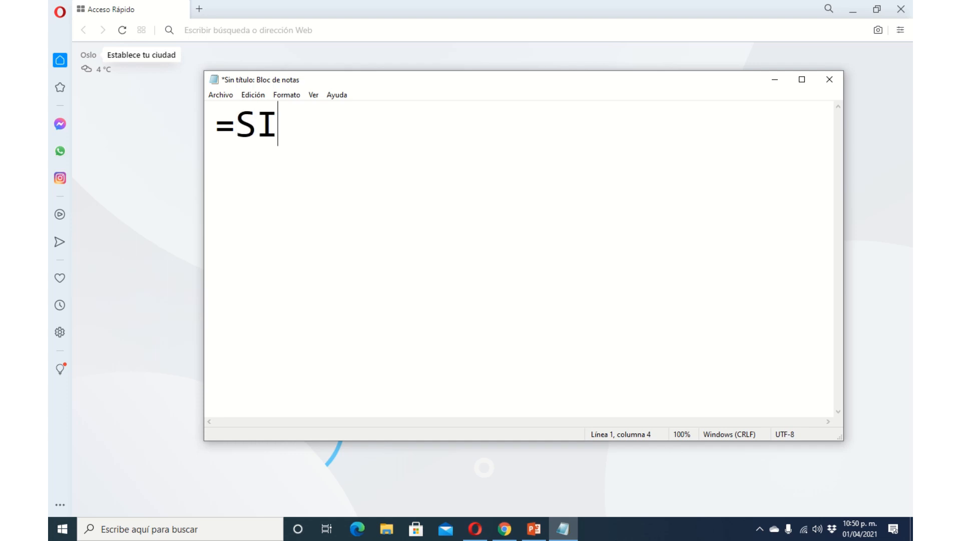
pyautogui.press('BackSpace')
pyautogui.press('BackSpace')
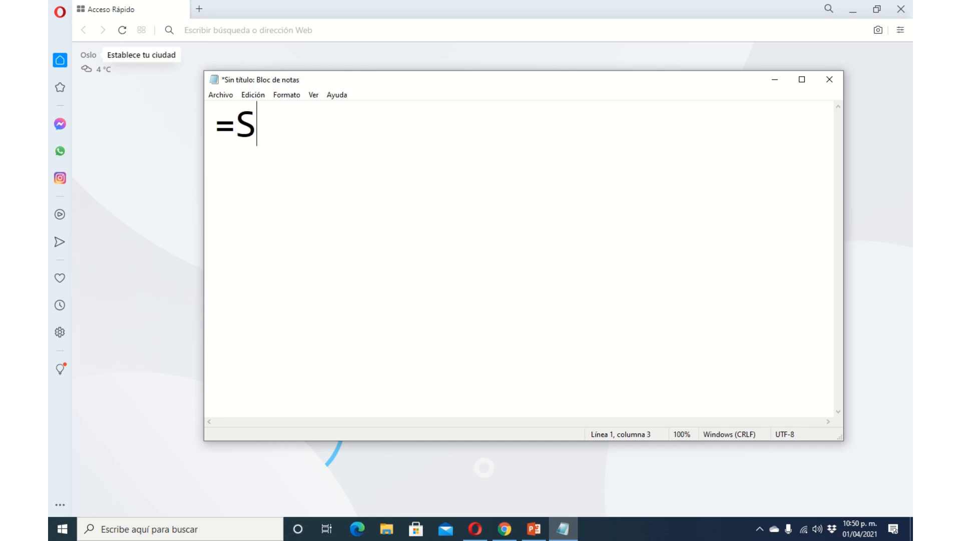
pyautogui.write('si')
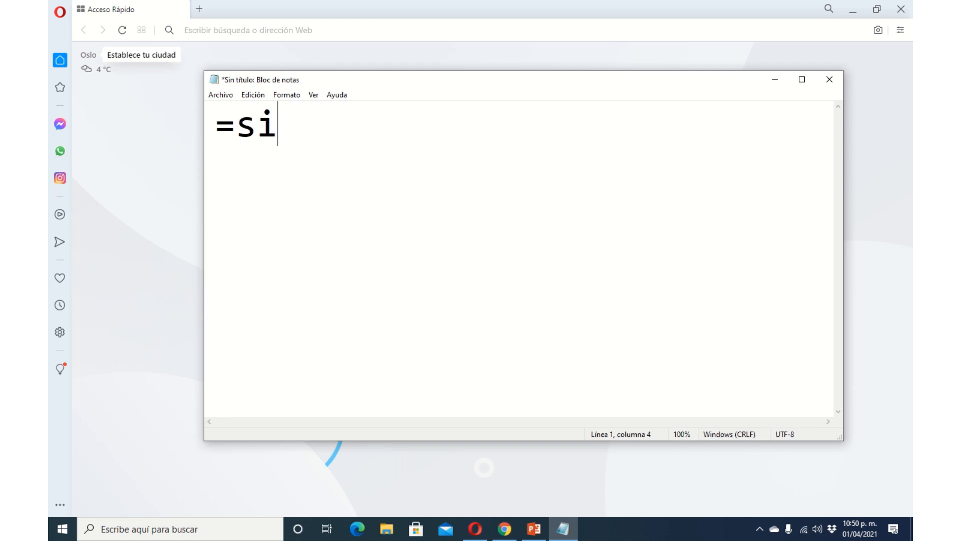
pyautogui.write('(')
pyautogui.write('prueba')
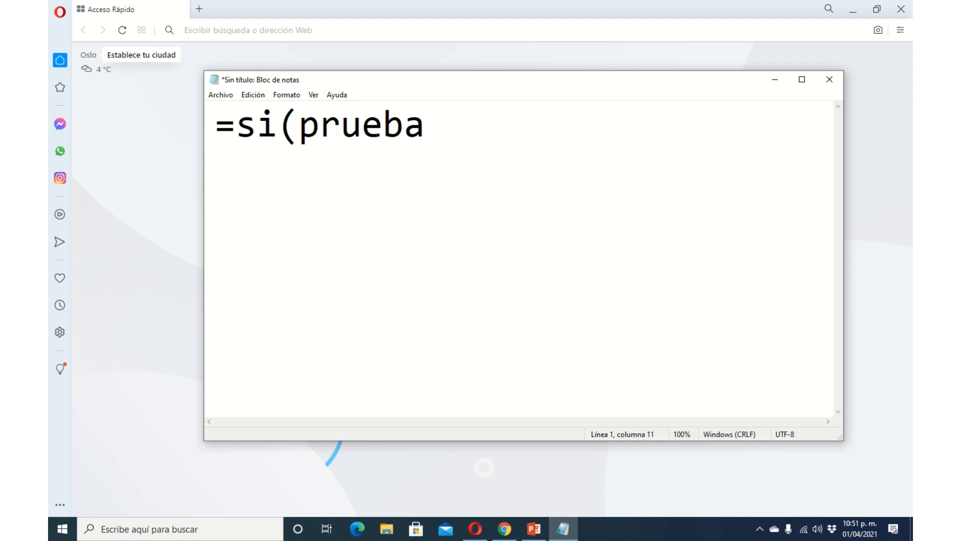
pyautogui.write('_loi')
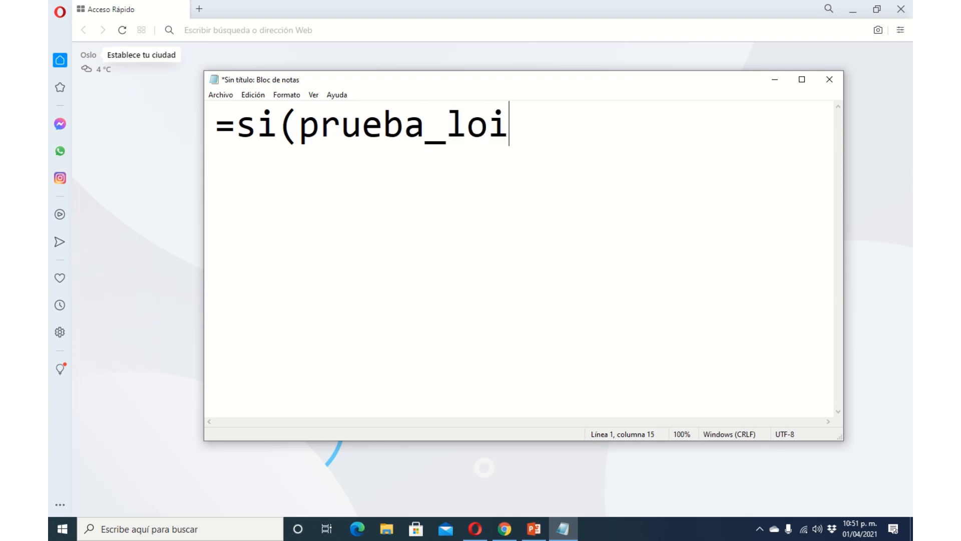
pyautogui.press('BackSpace')
pyautogui.write('gica')
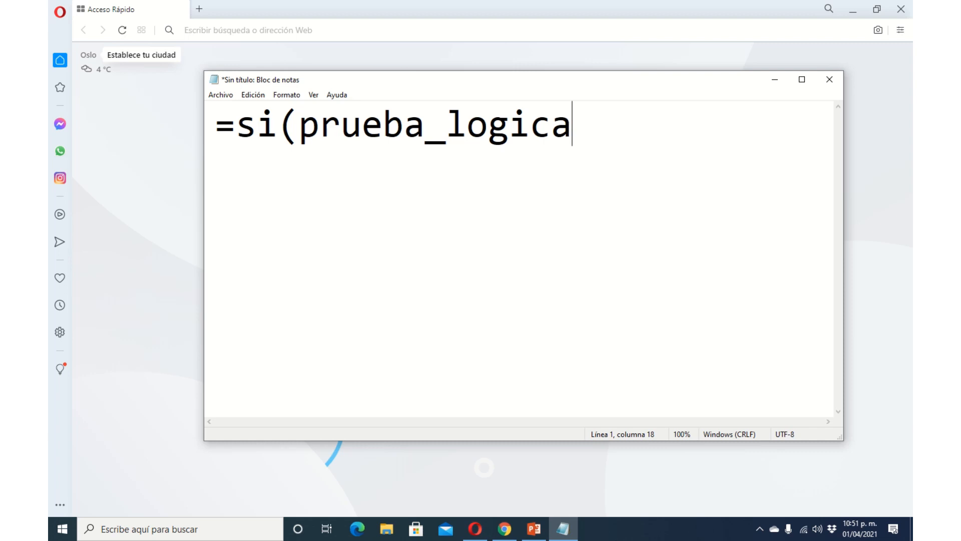
pyautogui.write(';')
# Widen the Notepad window and add "valor si verdadero" as the second argument of the syntax line.
pyautogui.moveTo(204, 159); pyautogui.dragTo(103, 150)
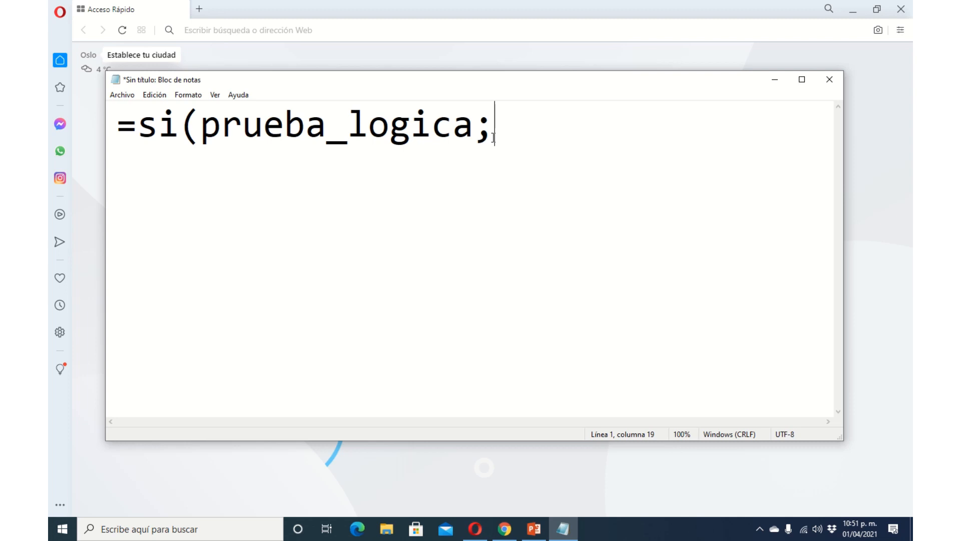
pyautogui.write('val')
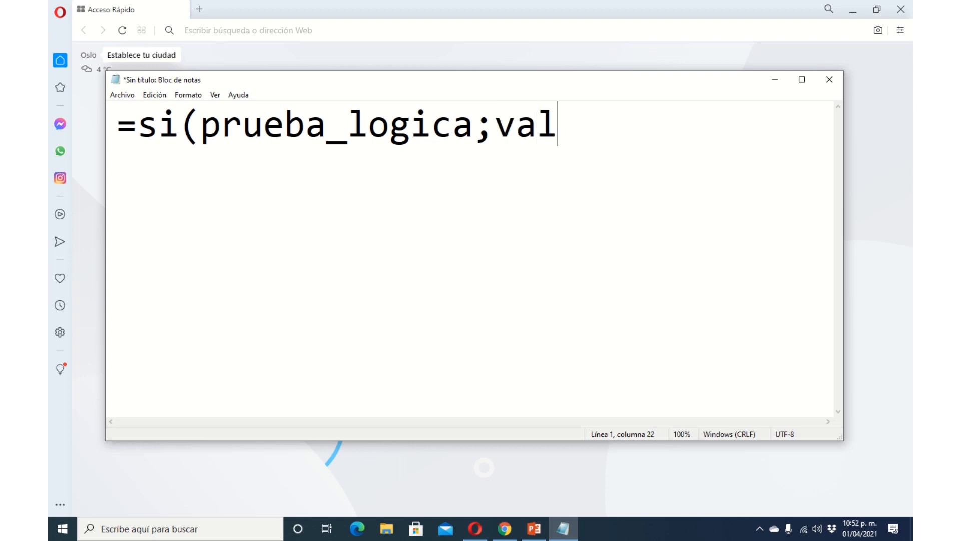
pyautogui.write('or si')
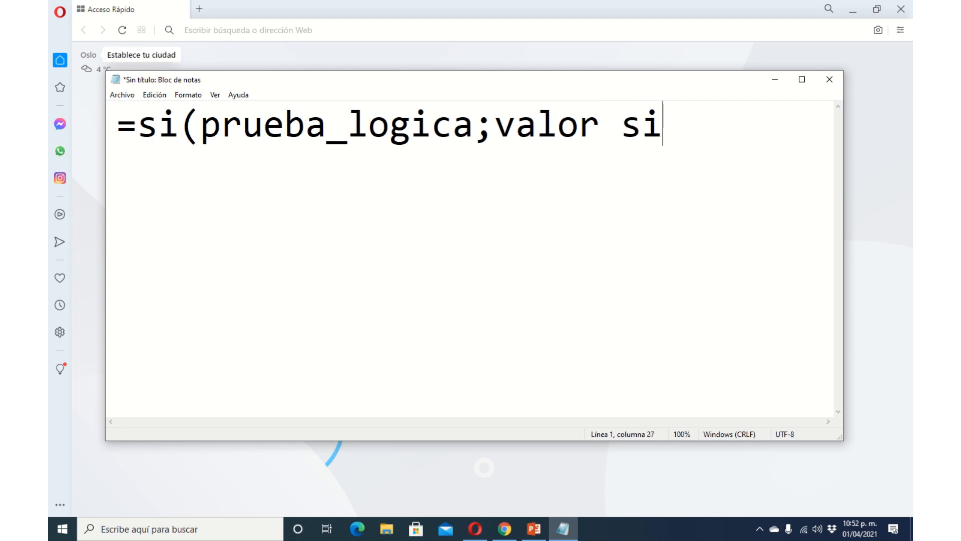
pyautogui.write(' verdadero')
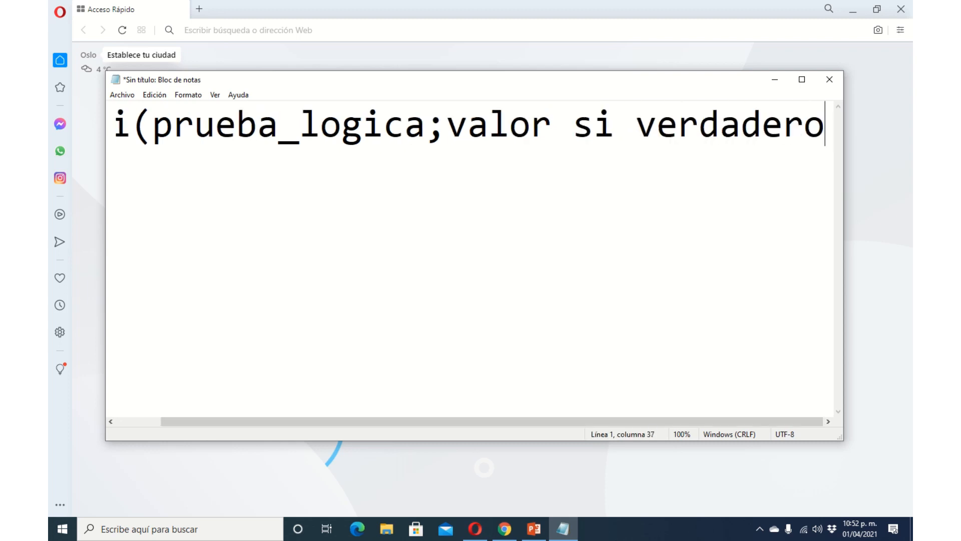
# Select the whole syntax line and set the font size to 28.
pyautogui.click(488, 126)
pyautogui.doubleClick(488, 125)
pyautogui.click(488, 125)
pyautogui.moveTo(804, 124); pyautogui.dragTo(460, 123)
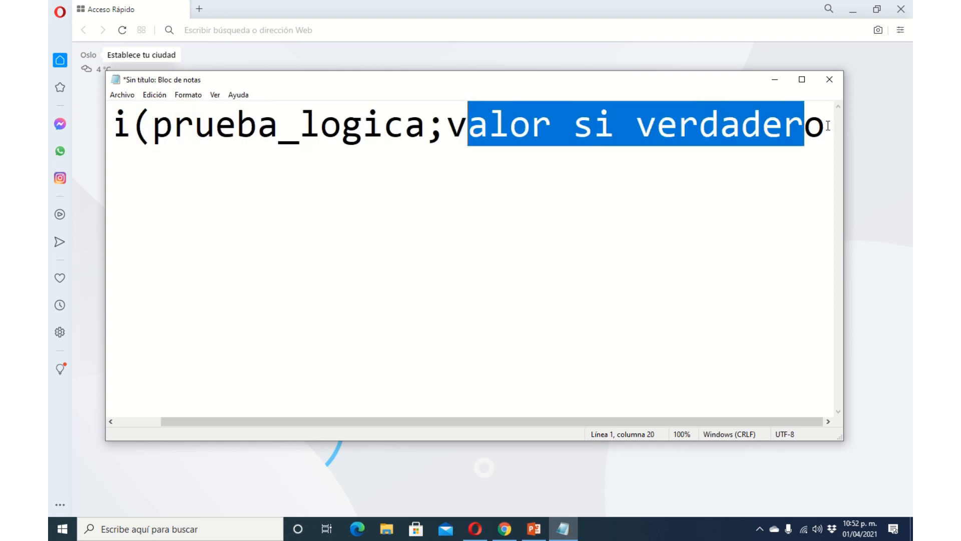
pyautogui.moveTo(851, 126); pyautogui.dragTo(83, 92)
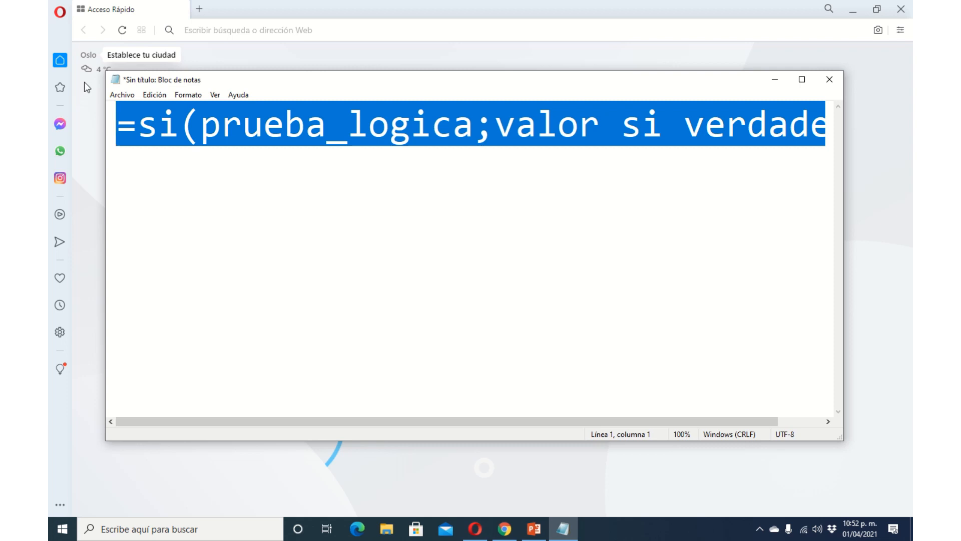
pyautogui.click(185, 95)
pyautogui.click(209, 122)
pyautogui.click(341, 245)
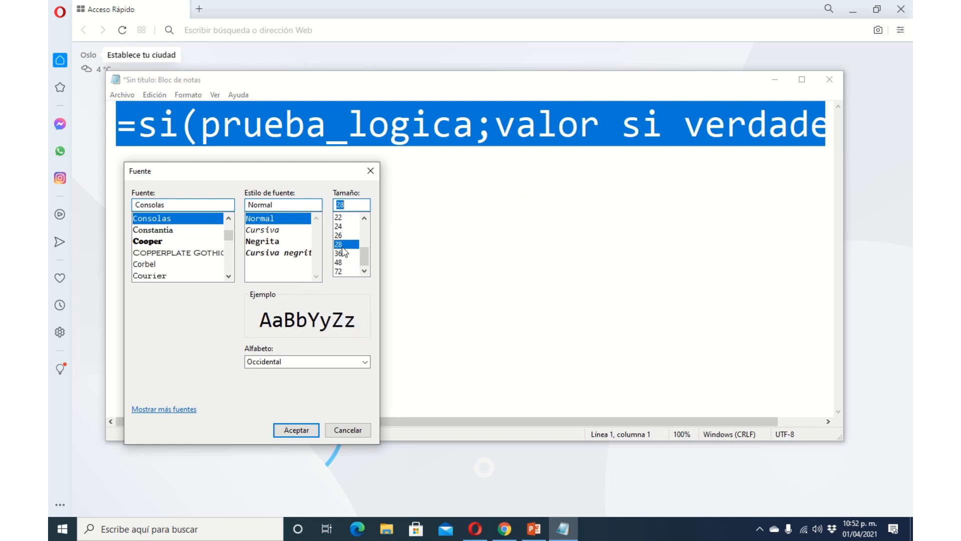
pyautogui.click(312, 426)
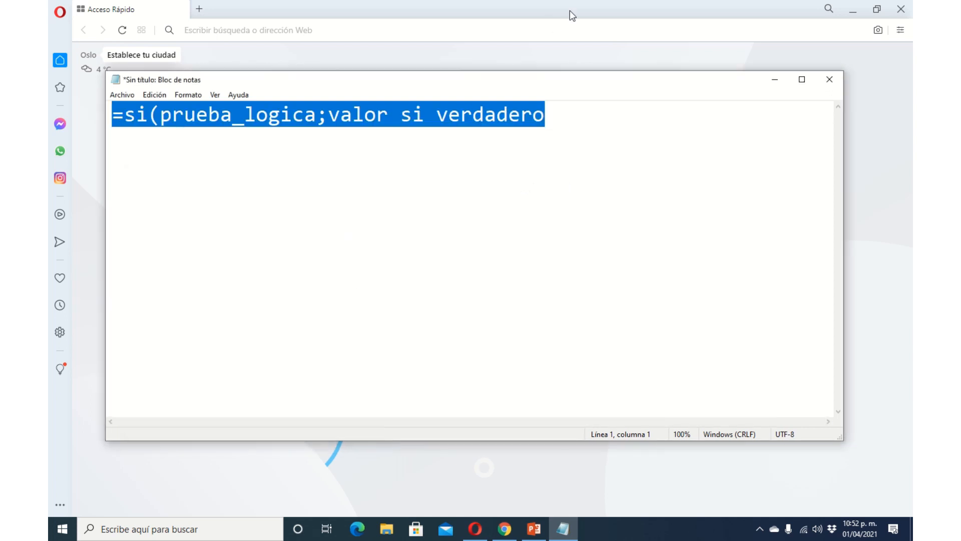
# Highlight the function name "si", "prueba_logica" and "valor si verdadero" in turn to review the syntax.
pyautogui.click(556, 119)
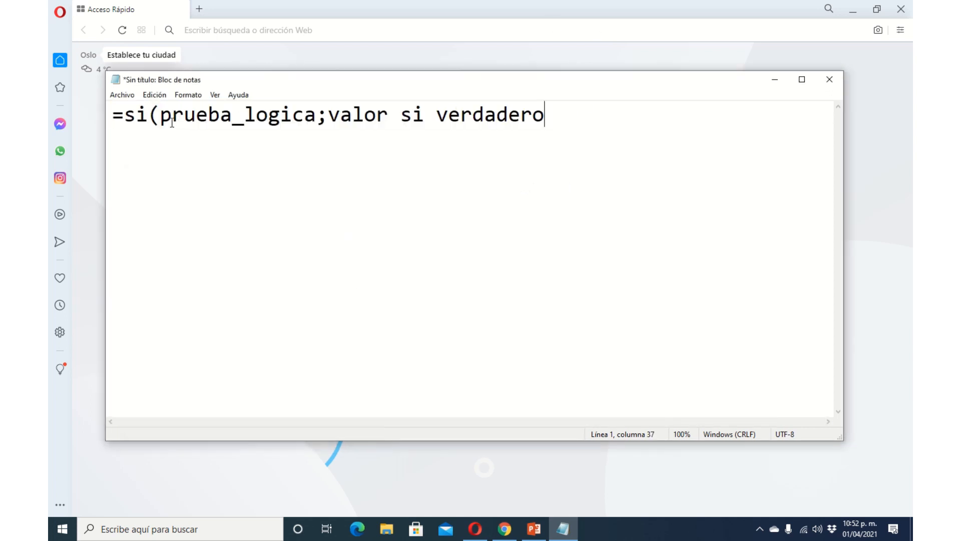
pyautogui.moveTo(125, 116); pyautogui.dragTo(145, 118)
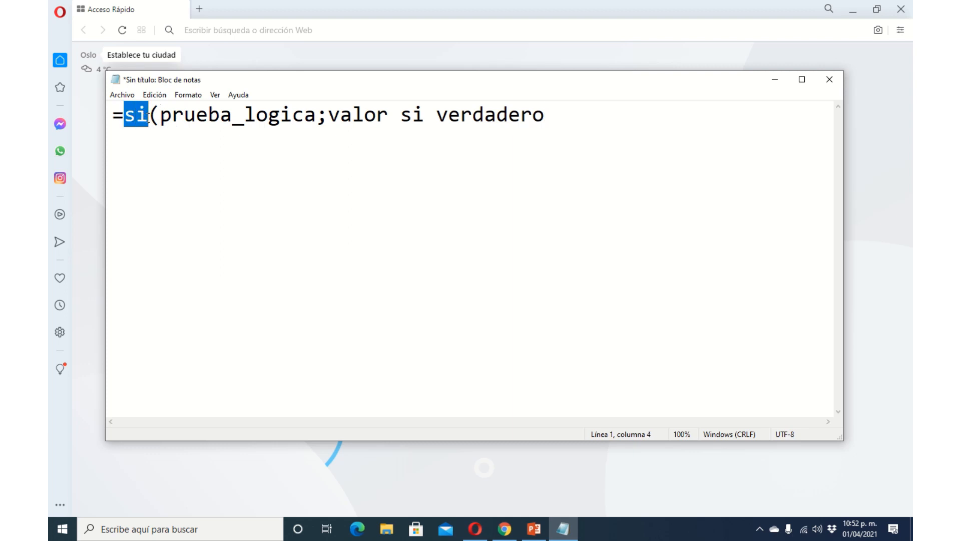
pyautogui.moveTo(160, 116); pyautogui.dragTo(313, 118)
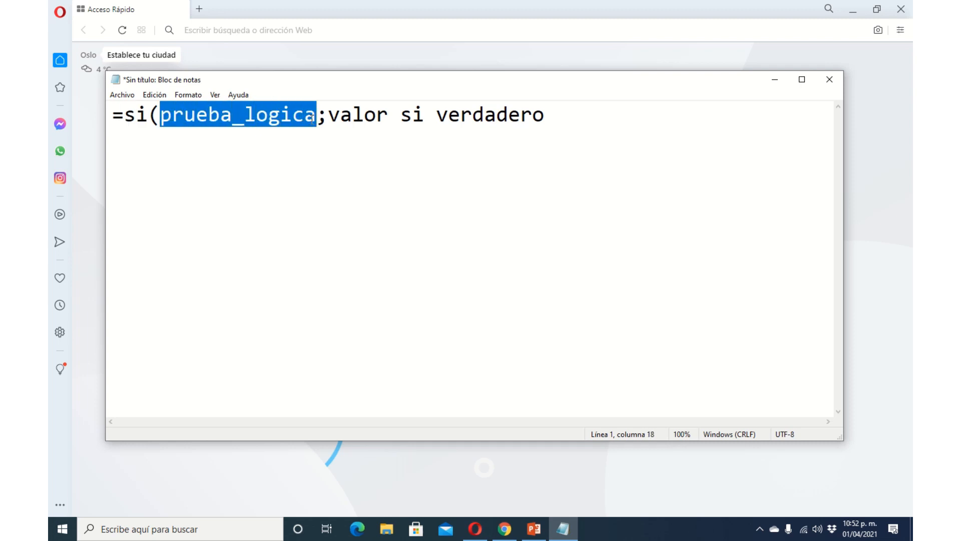
pyautogui.moveTo(328, 116); pyautogui.dragTo(552, 121)
# Complete the syntax line by appending ";valor si falso)".
pyautogui.click(552, 121)
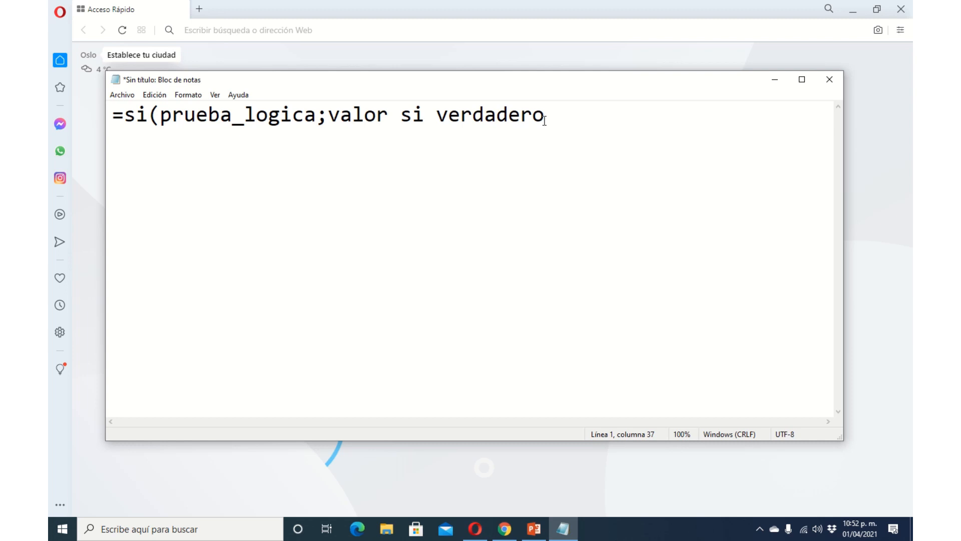
pyautogui.write(';valor si falso')
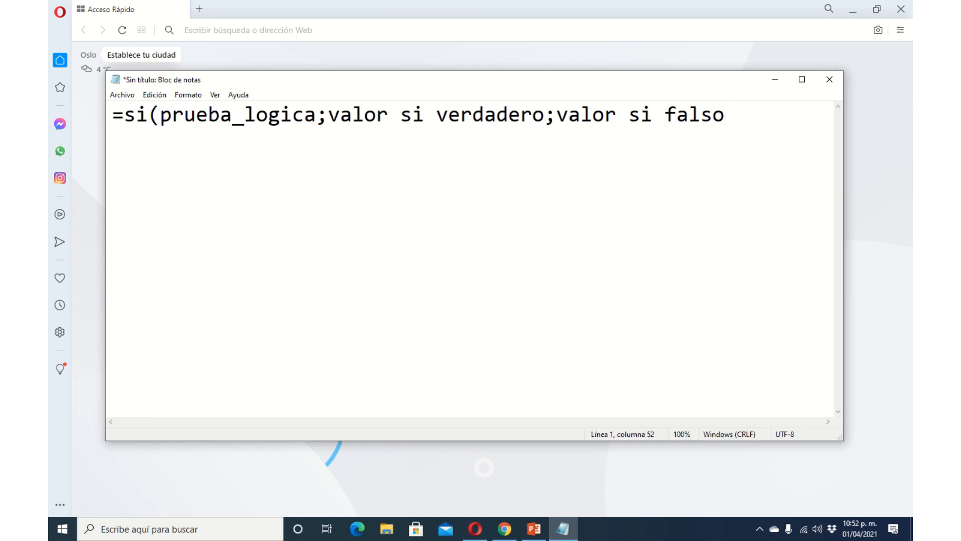
pyautogui.write(')')
# On a new line, begin an example formula with "=si(promedio<6;".
pyautogui.press('Return')
pyautogui.write('=si(promedio')
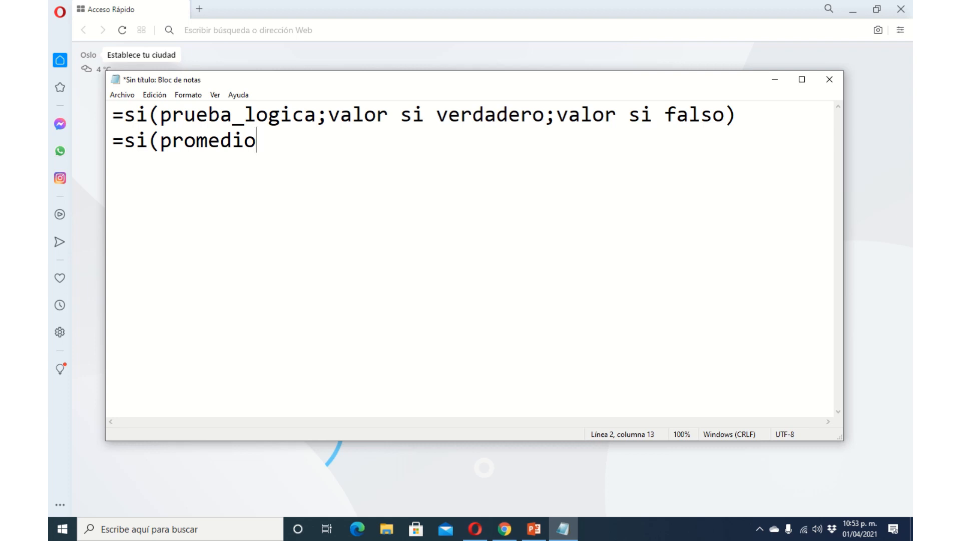
pyautogui.write('>')
pyautogui.press('BackSpace')
pyautogui.write('<6;')
# Highlight "promedio<6" in the example formula to point out the logical test.
pyautogui.moveTo(184, 140); pyautogui.dragTo(282, 139)
pyautogui.click(295, 140)
pyautogui.moveTo(279, 141)
pyautogui.mouseDown()
pyautogui.moveTo(165, 142)
pyautogui.moveTo(282, 139)
pyautogui.mouseUp()
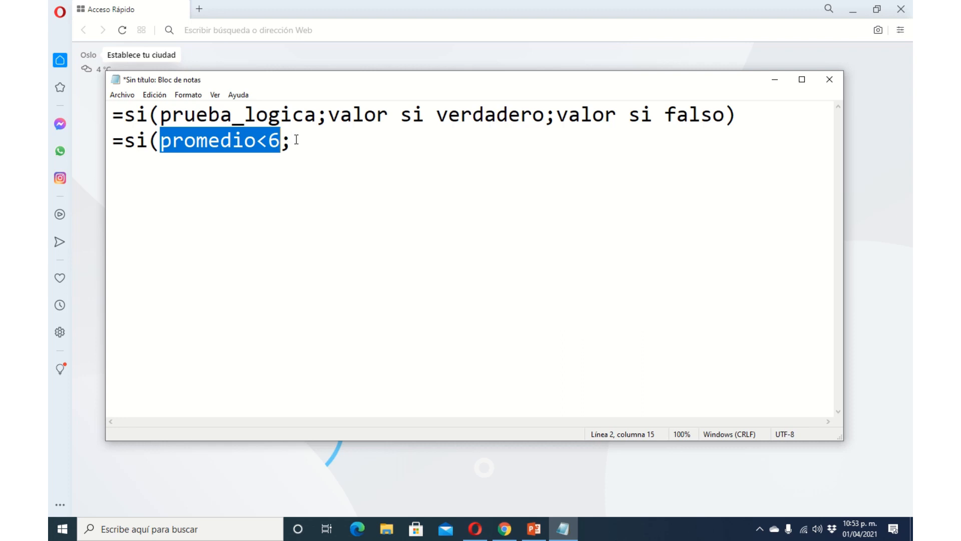
# Complete the example formula by appending "reprobado;aprobado)".
pyautogui.click(295, 138)
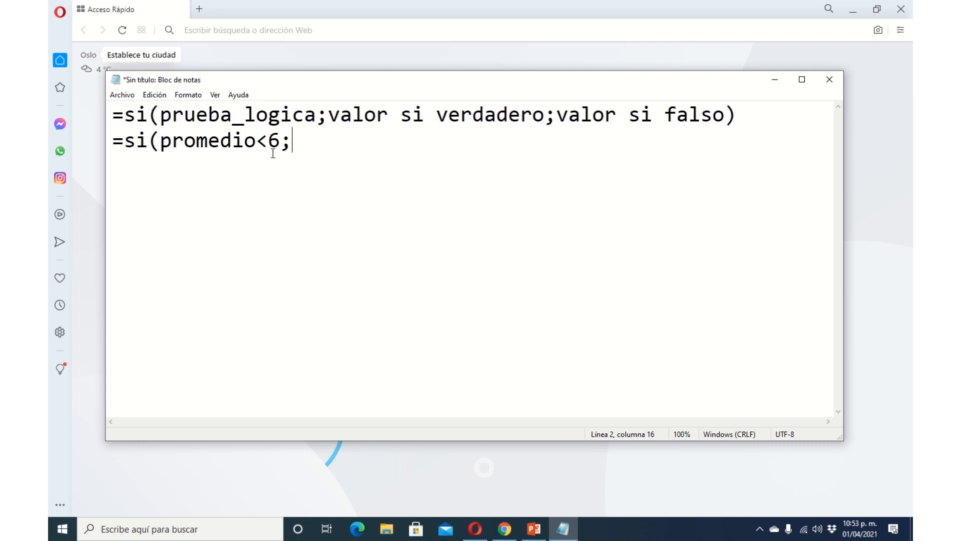
pyautogui.write('reprobado')
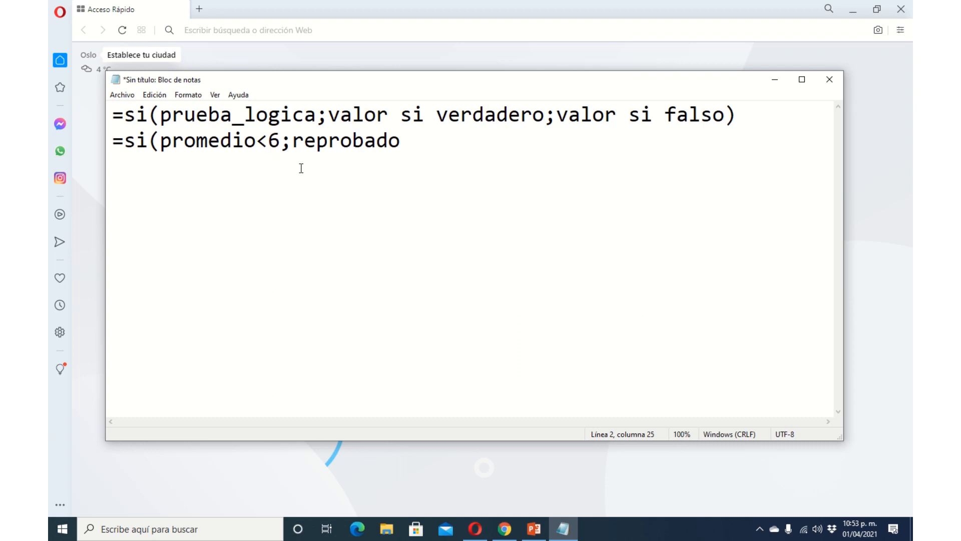
pyautogui.write(';aprobad')
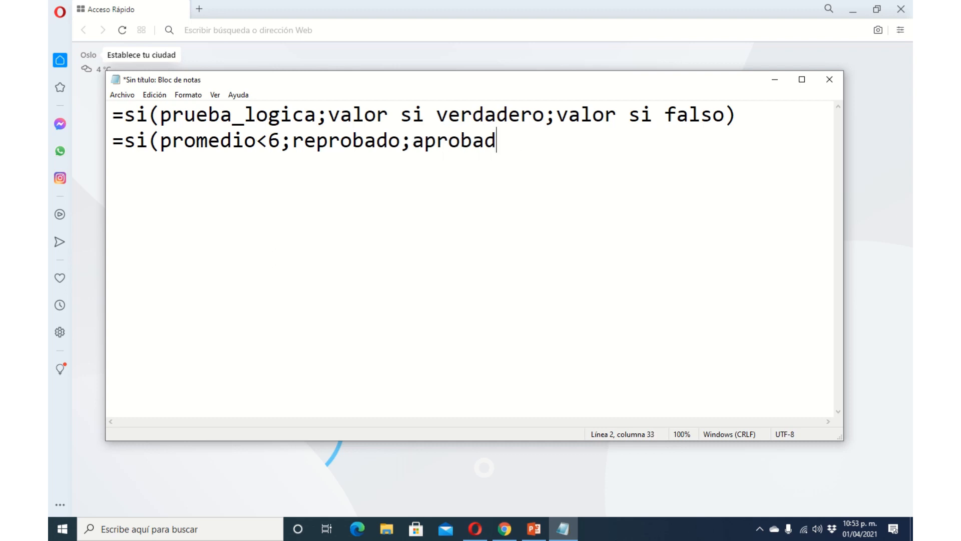
pyautogui.write('o)')
# Highlight the function name, the logical test and the two result values in the example formula, one after another.
pyautogui.click(138, 146)
pyautogui.moveTo(116, 142)
pyautogui.mouseDown()
pyautogui.moveTo(146, 142)
pyautogui.moveTo(130, 147)
pyautogui.mouseUp()
pyautogui.click(146, 142)
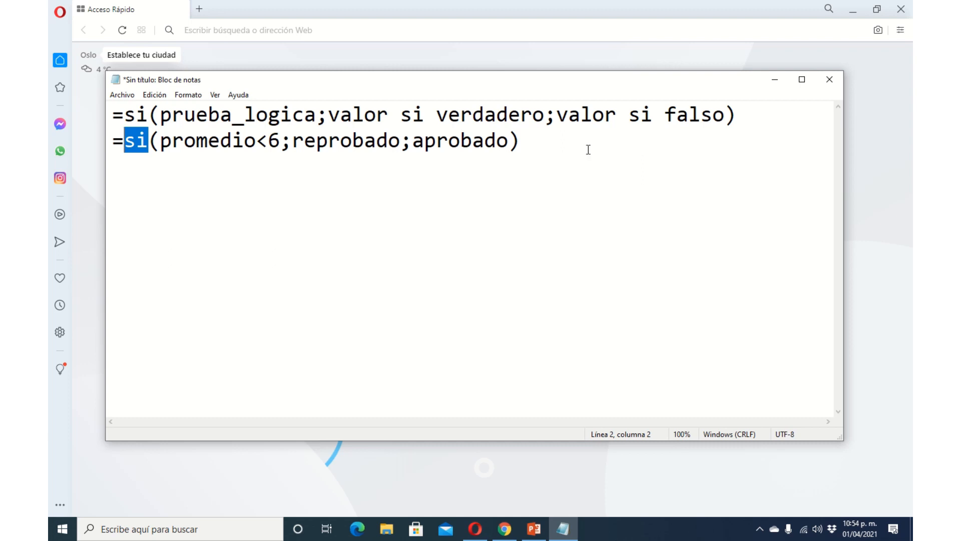
pyautogui.moveTo(159, 142); pyautogui.dragTo(276, 140)
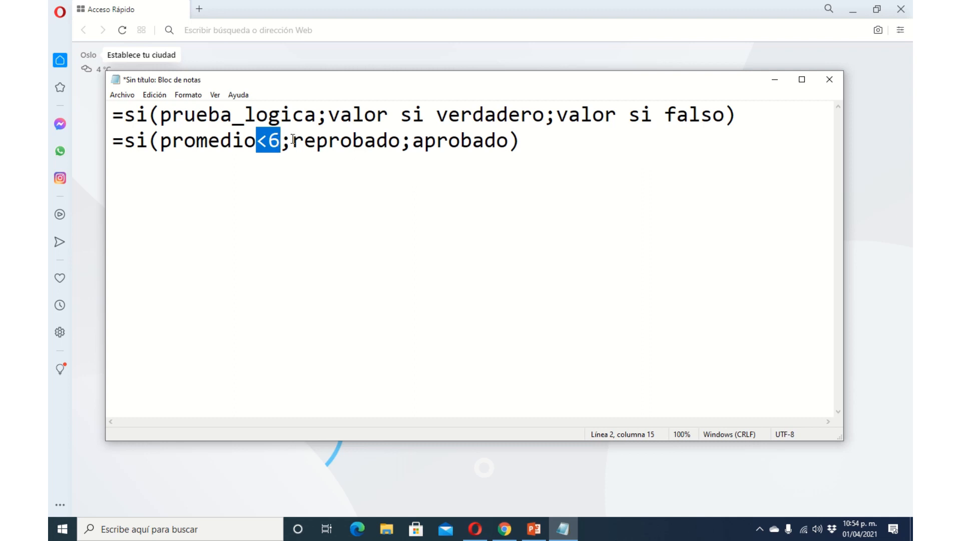
pyautogui.click(291, 141)
pyautogui.doubleClick(291, 141)
pyautogui.click(290, 142)
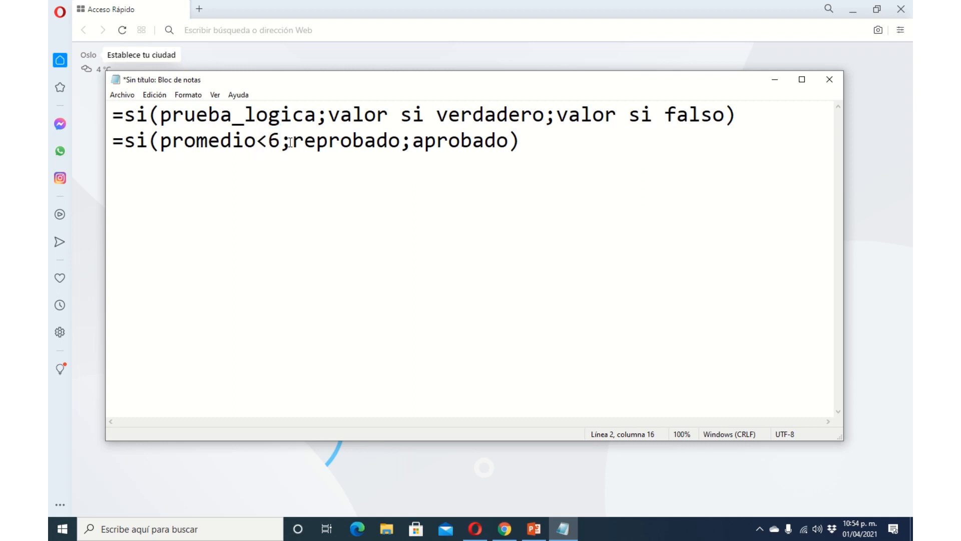
pyautogui.doubleClick(290, 142)
pyautogui.click(340, 141)
pyautogui.moveTo(412, 142); pyautogui.dragTo(503, 153)
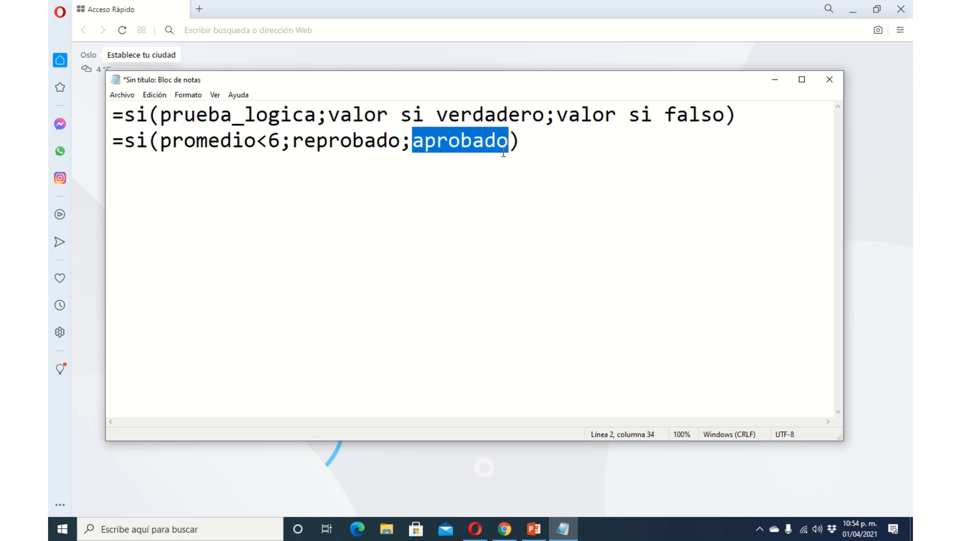
pyautogui.click(536, 140)
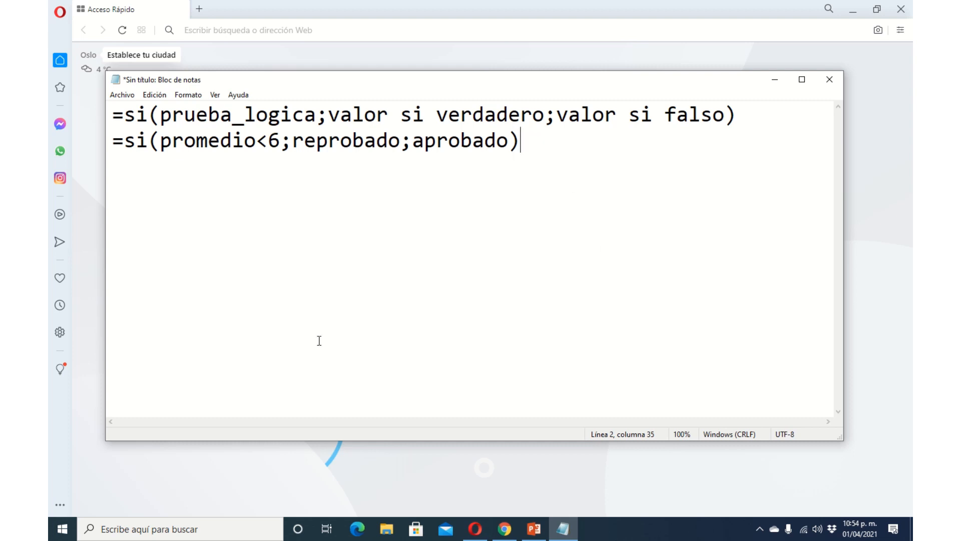
# Open the workbook SUMA Y PROMEDIO from the practicas de excel folder inside Documentos > CIG.
pyautogui.click(62, 529)
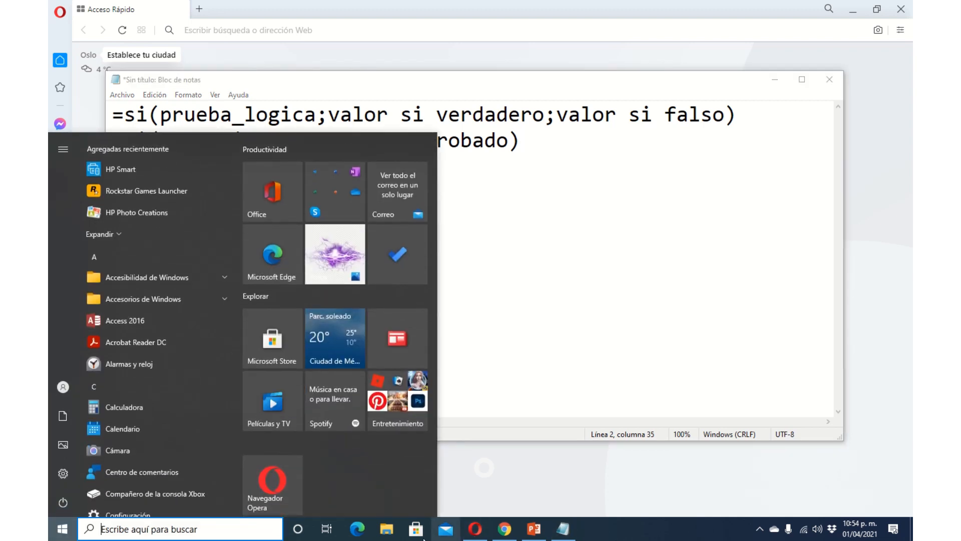
pyautogui.click(387, 530)
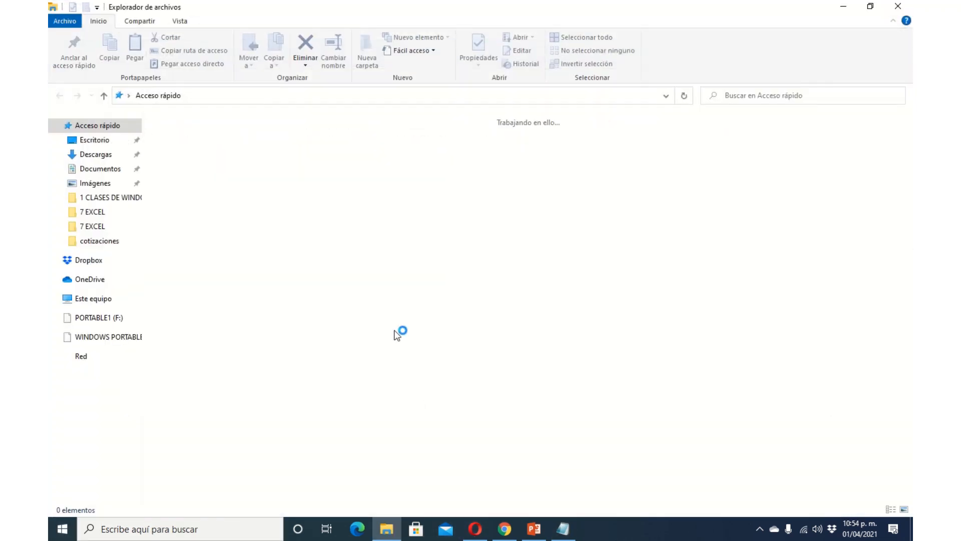
pyautogui.click(83, 170)
pyautogui.doubleClick(225, 161)
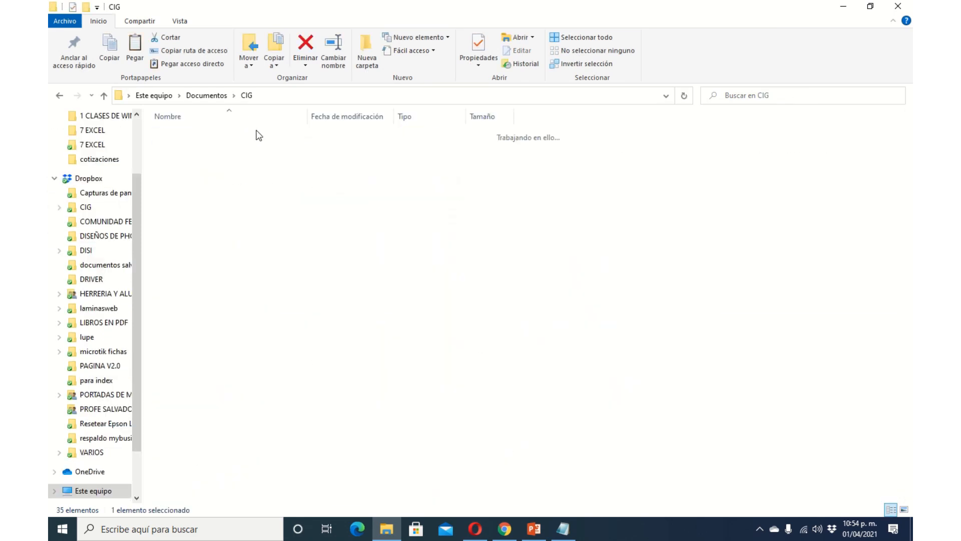
pyautogui.click(234, 184)
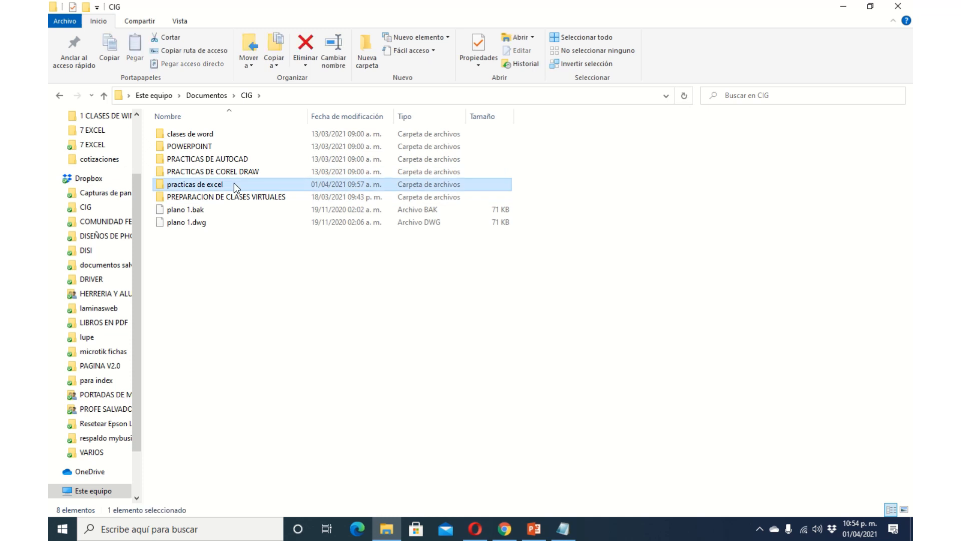
pyautogui.doubleClick(233, 182)
pyautogui.click(176, 148)
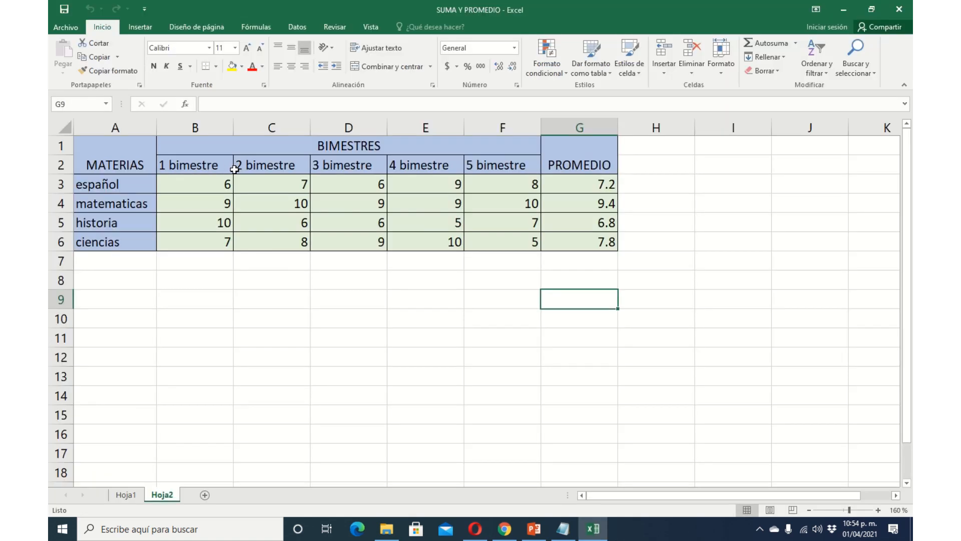
# Examine the grades table on Hoja2: the subjects, the grades for each bimestre and the PROMEDIO column.
pyautogui.click(369, 294)
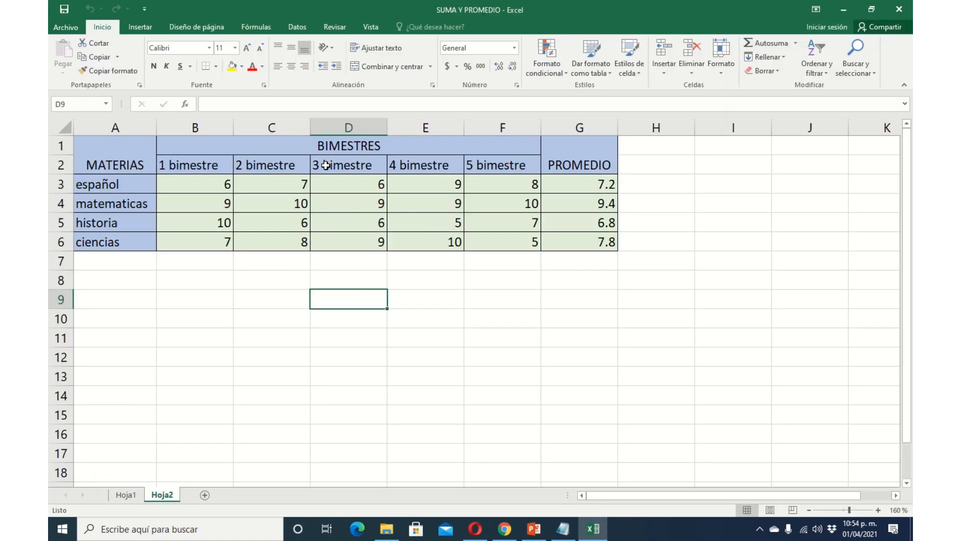
pyautogui.click(113, 200)
pyautogui.click(120, 183)
pyautogui.click(426, 185)
pyautogui.click(531, 182)
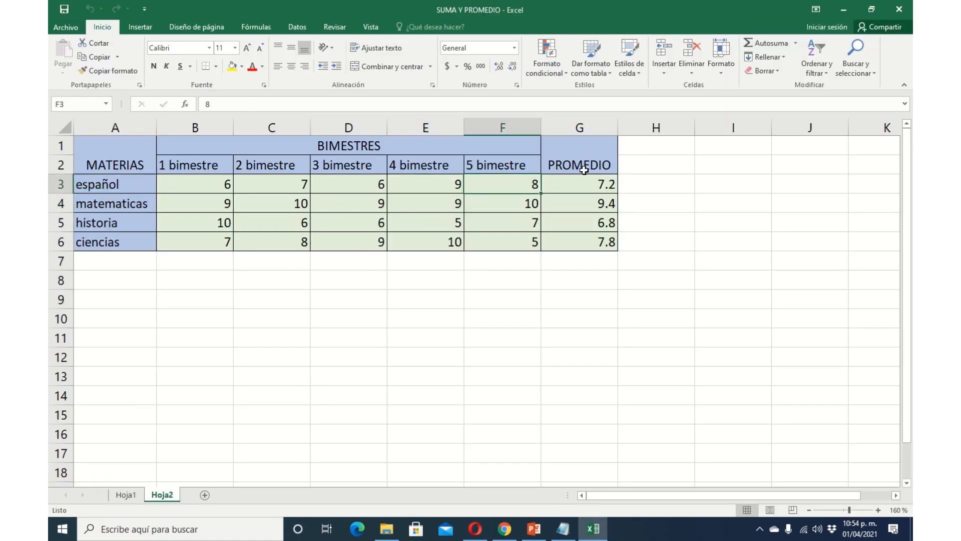
pyautogui.click(579, 167)
pyautogui.click(230, 181)
pyautogui.click(86, 183)
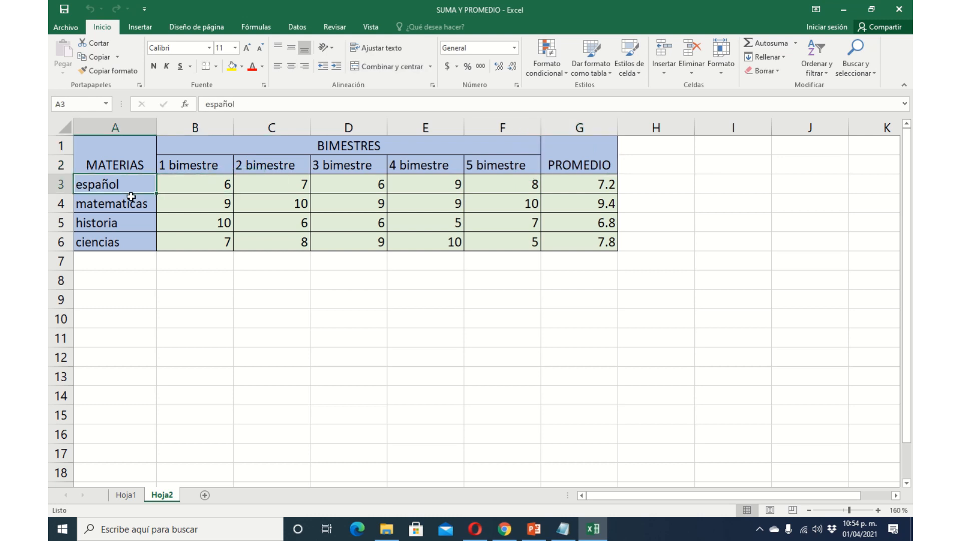
pyautogui.click(129, 200)
pyautogui.click(262, 208)
pyautogui.moveTo(141, 148); pyautogui.dragTo(446, 219)
# Merge and center cells H1:H2 beside the PROMEDIO heading.
pyautogui.click(655, 186)
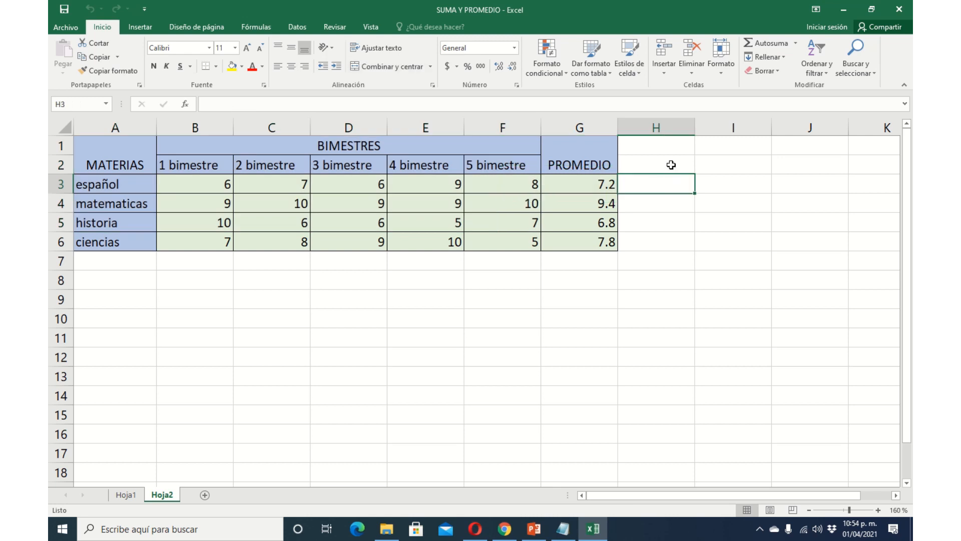
pyautogui.click(670, 160)
pyautogui.click(668, 190)
pyautogui.click(673, 167)
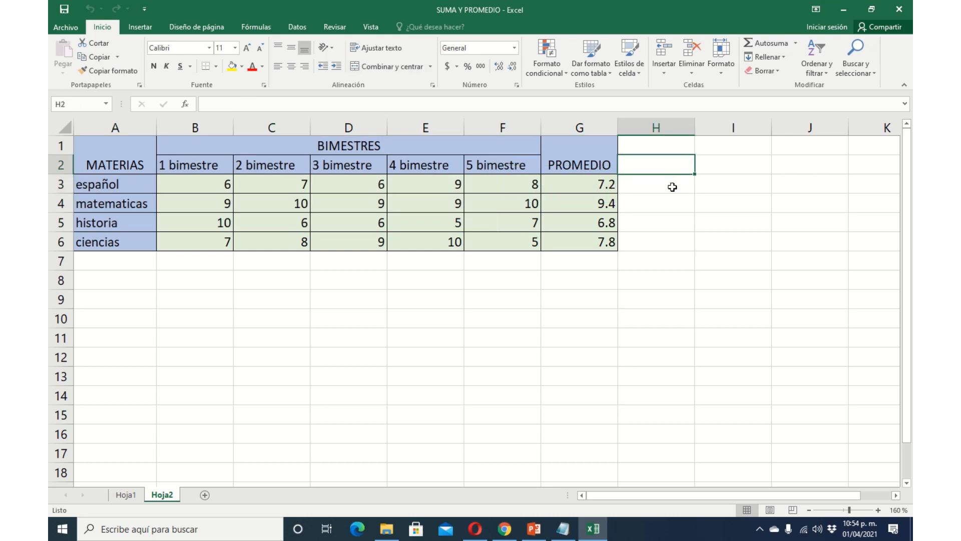
pyautogui.click(674, 186)
pyautogui.click(676, 165)
pyautogui.press('Down')
pyautogui.press('Down')
pyautogui.click(675, 170)
pyautogui.moveTo(654, 143); pyautogui.dragTo(658, 164)
pyautogui.click(386, 66)
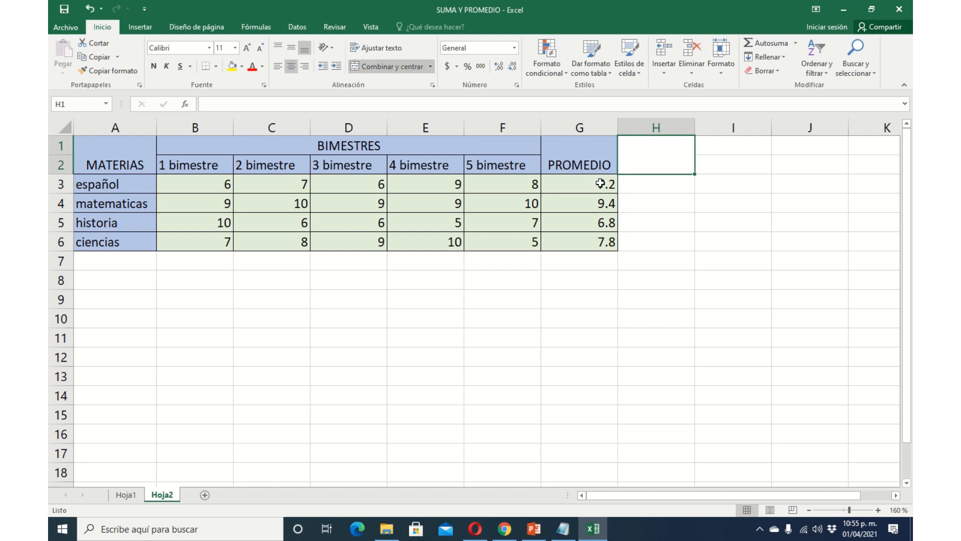
# Enter the heading ESTATUS in the merged cell H1:H2.
pyautogui.write('ESTAD')
pyautogui.press('BackSpace')
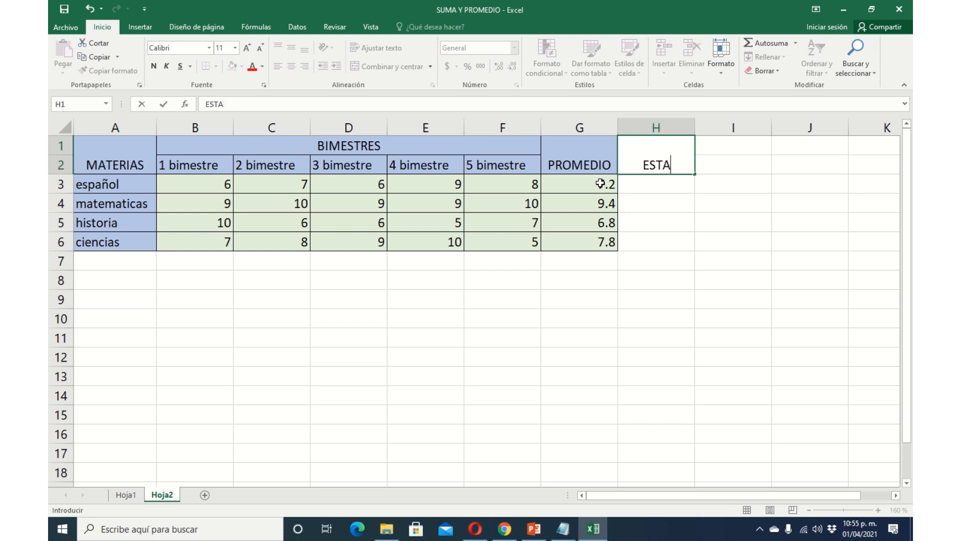
pyautogui.write('TUS')
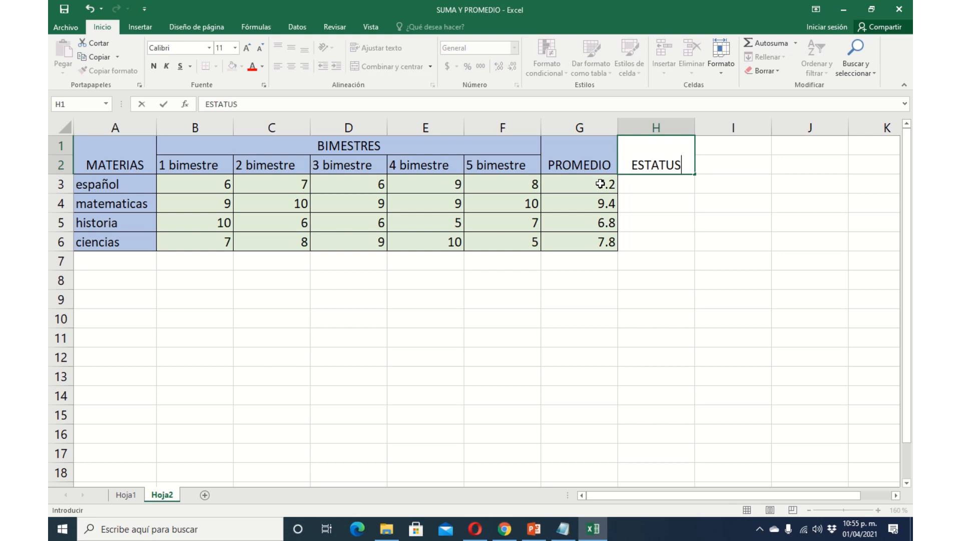
pyautogui.press('Return')
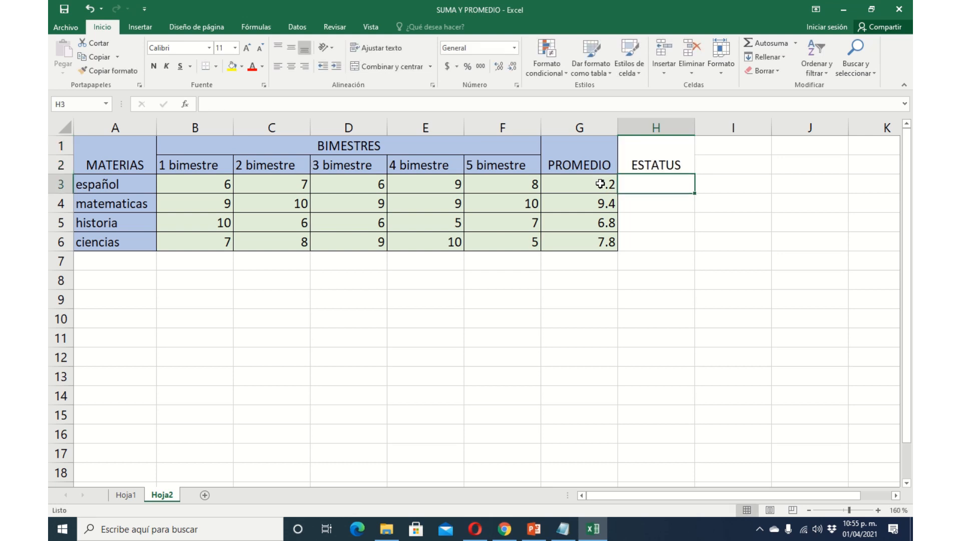
# Begin a formula in H3 with "=SI(G3<6;" to test the average for español.
pyautogui.write('=S')
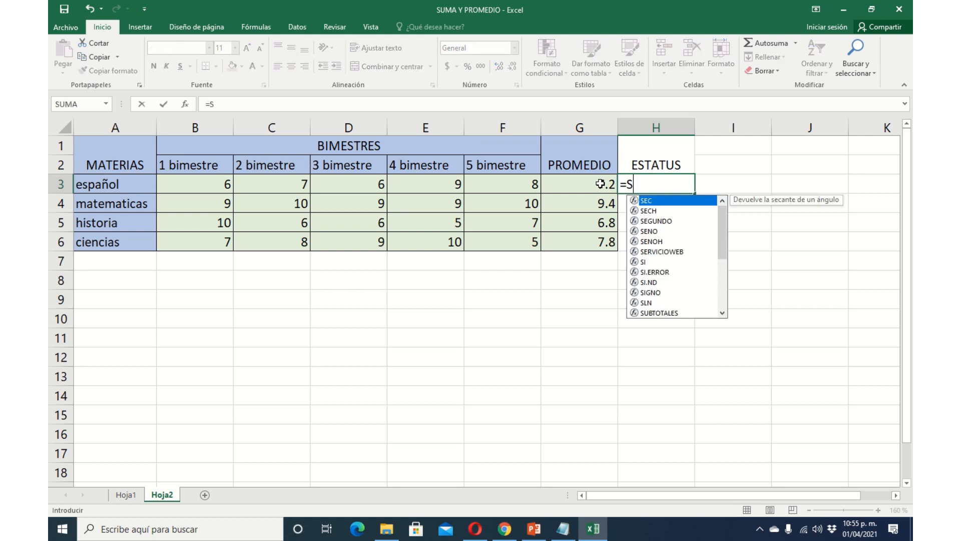
pyautogui.write('I(')
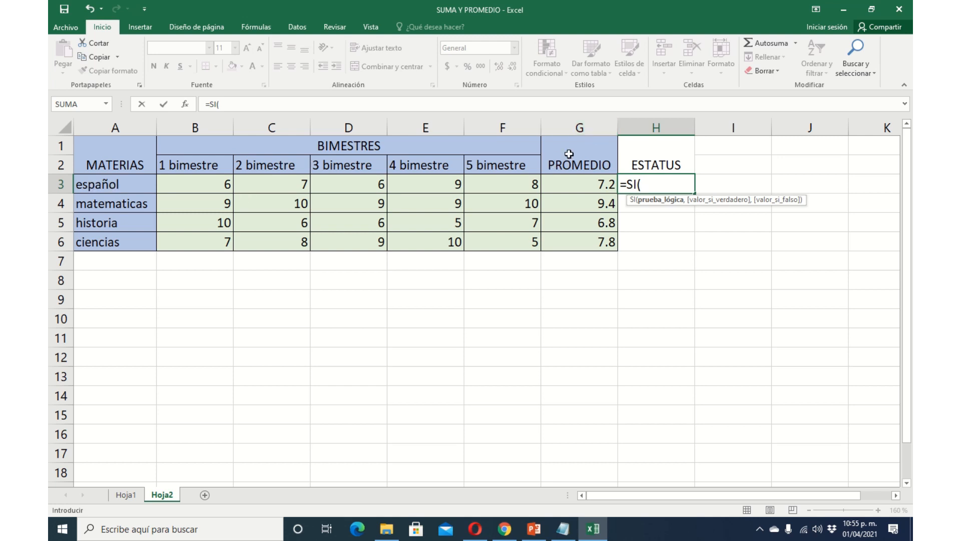
pyautogui.write('G3')
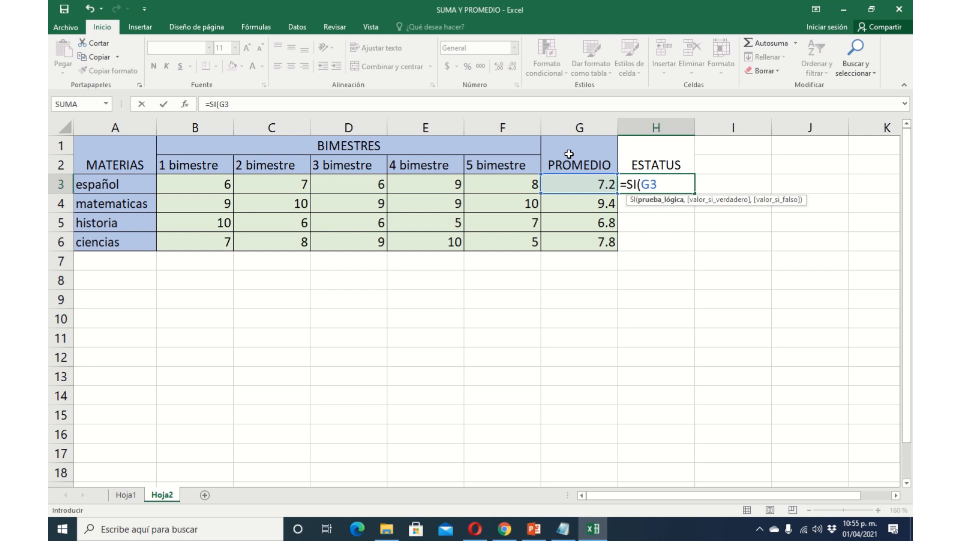
pyautogui.write('<6;')
# Append "reprobado";aprobado" as the true and false values of the H3 formula and try to confirm it.
pyautogui.write('"reprobado')
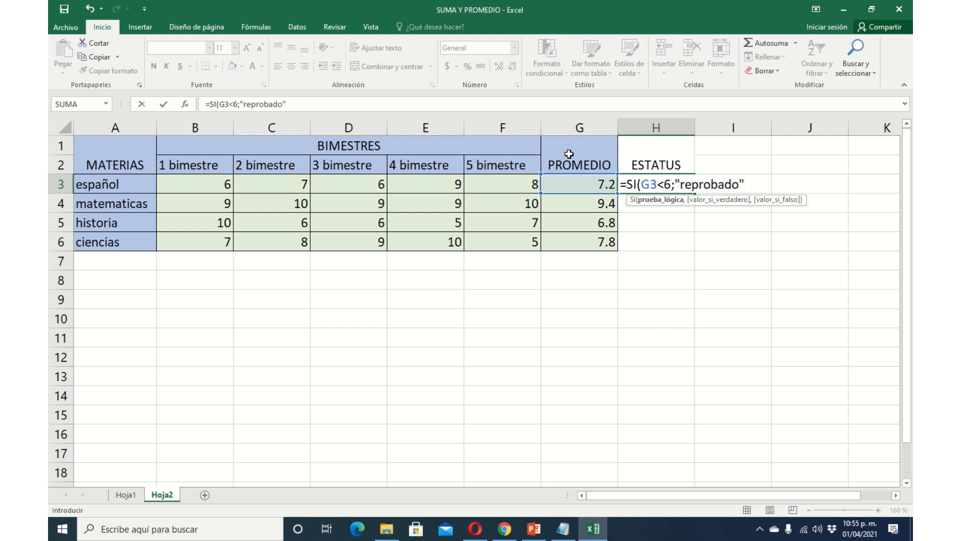
pyautogui.write('";')
pyautogui.write('aprobado')
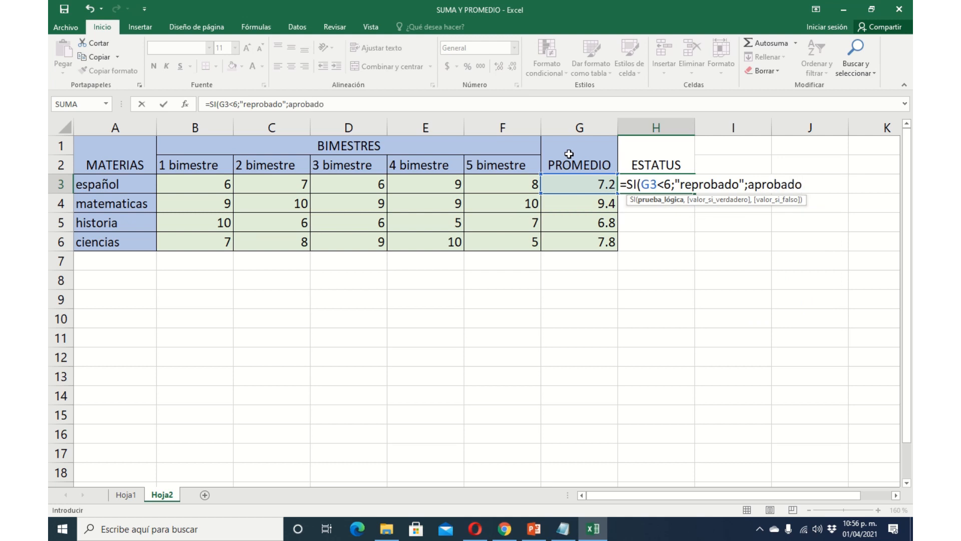
pyautogui.write('"')
pyautogui.press('Return')
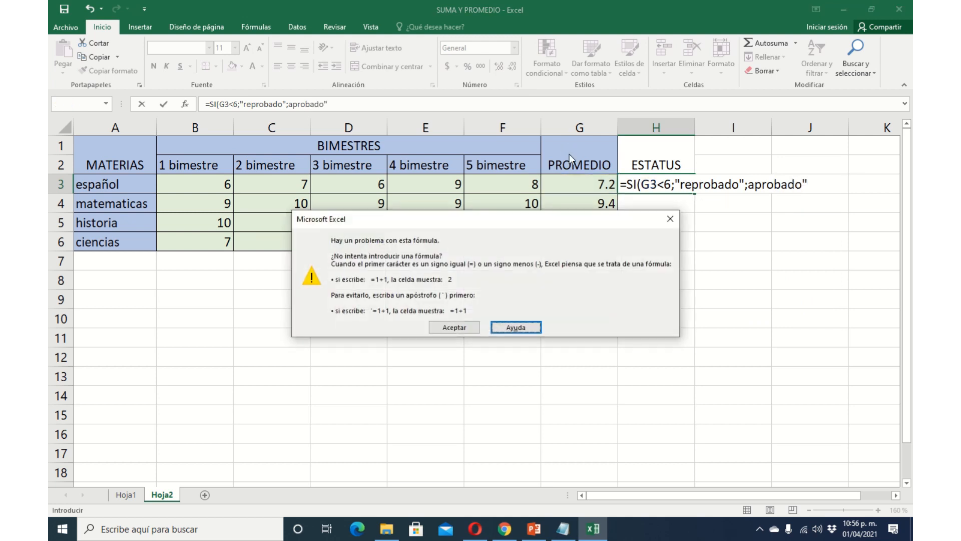
# Dismiss the formula error, then add the missing opening quote before aprobado and the closing parenthesis in H3.
pyautogui.click(671, 219)
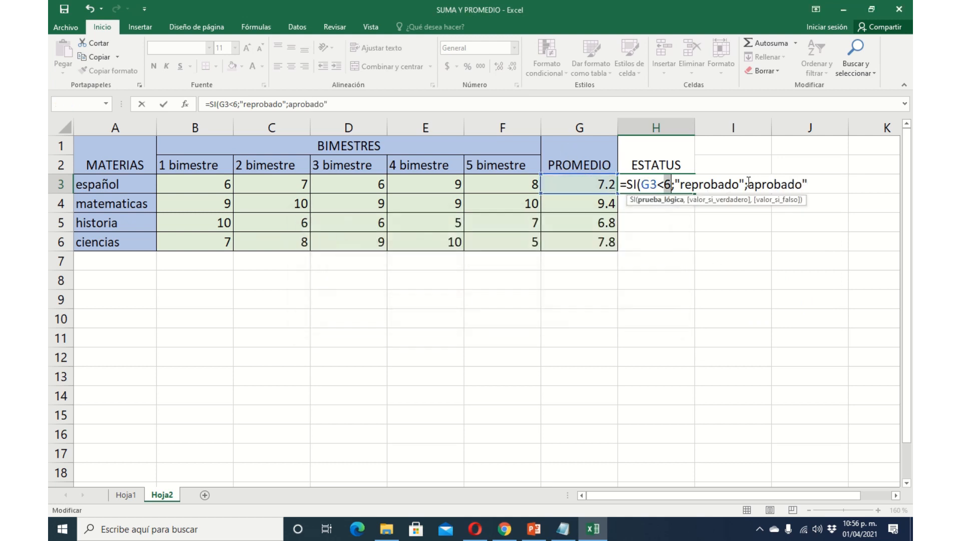
pyautogui.click(749, 183)
pyautogui.write('"')
pyautogui.click(831, 185)
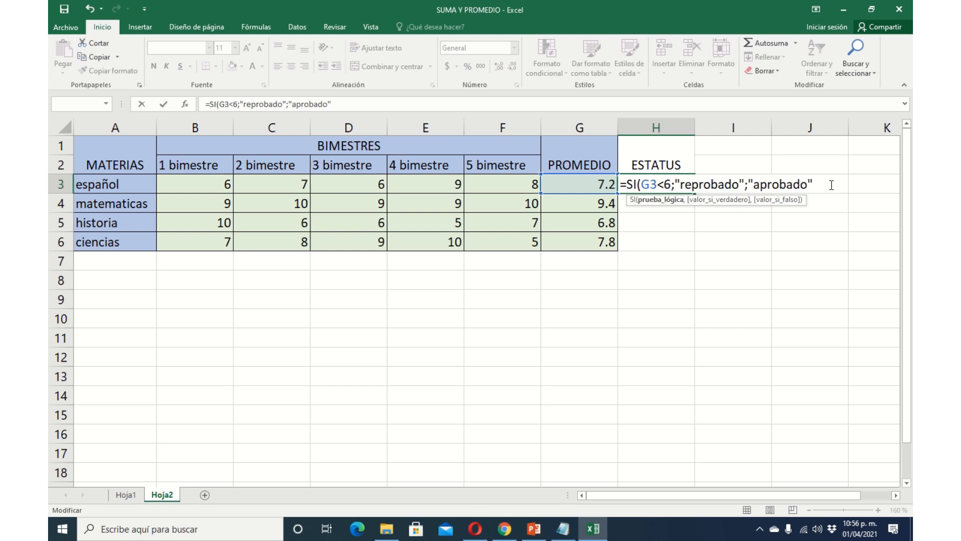
pyautogui.write(')')
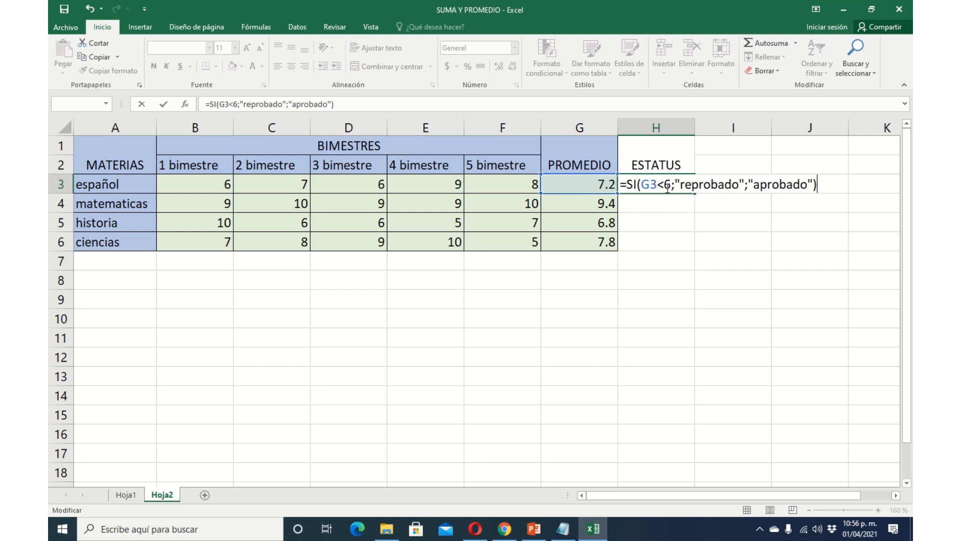
# Replace both semicolons in the H3 formula with commas and confirm =SI(G3<6,"reprobado","aprobado").
pyautogui.click(745, 185)
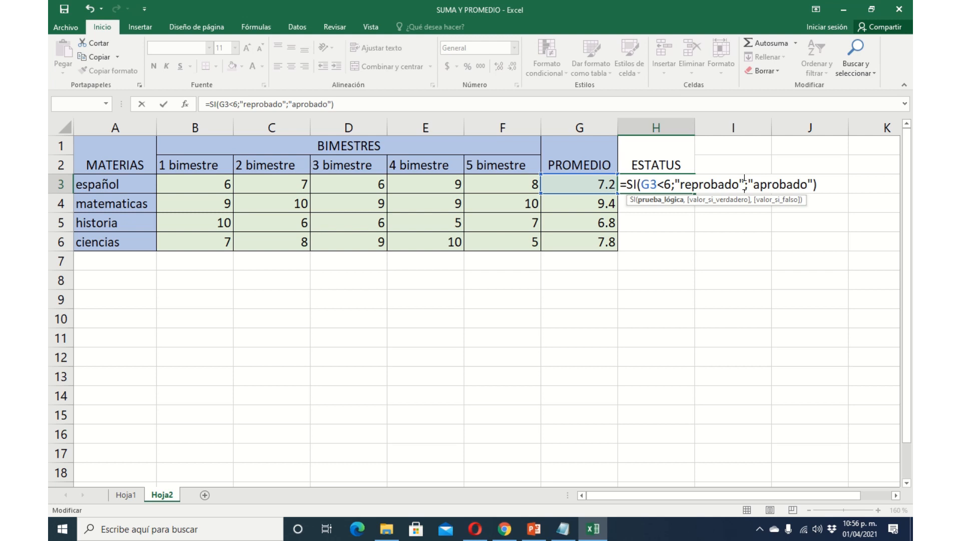
pyautogui.click(676, 185)
pyautogui.press('BackSpace')
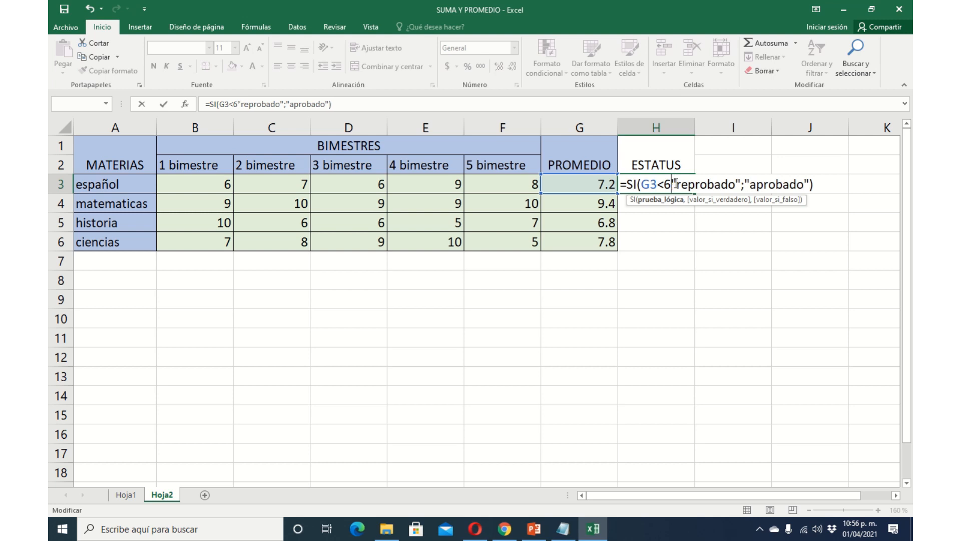
pyautogui.write(',')
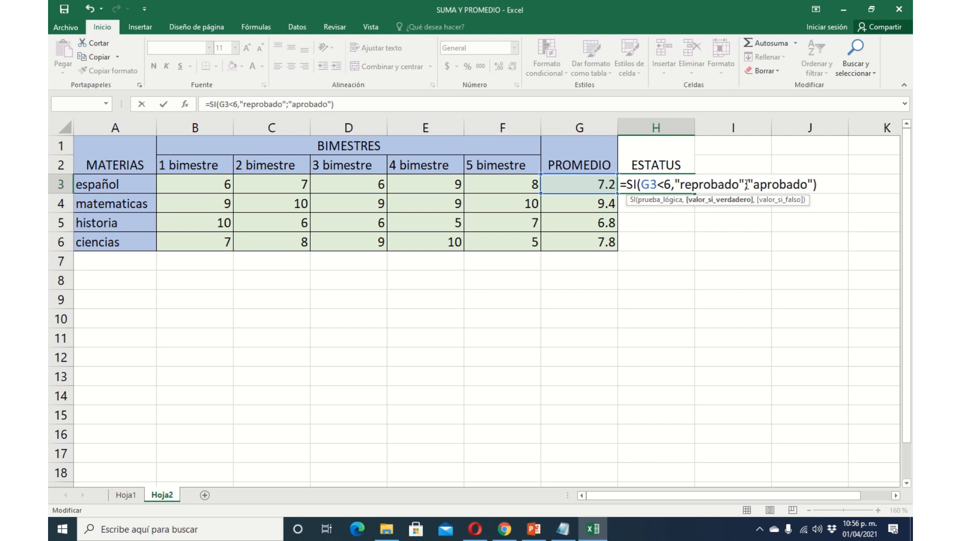
pyautogui.press('BackSpace')
pyautogui.write(',')
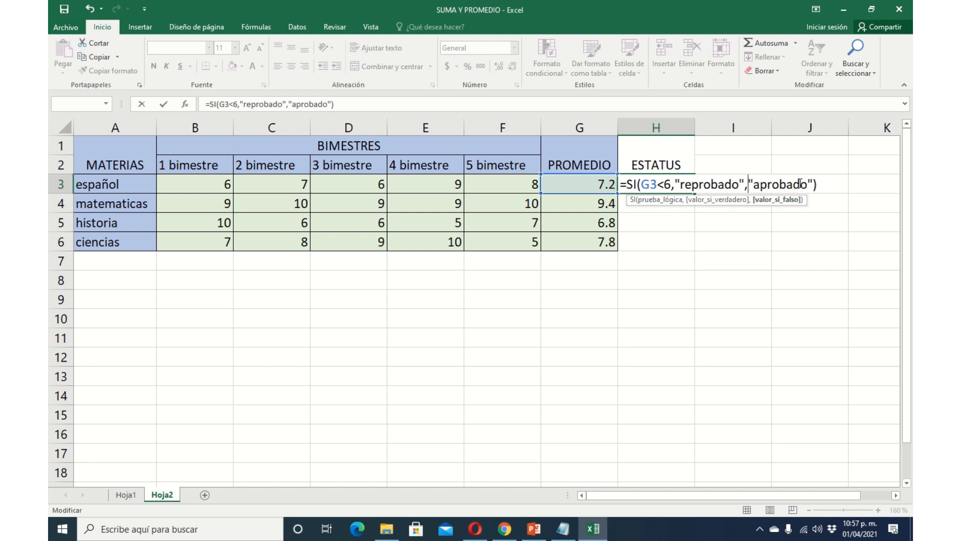
pyautogui.press('Return')
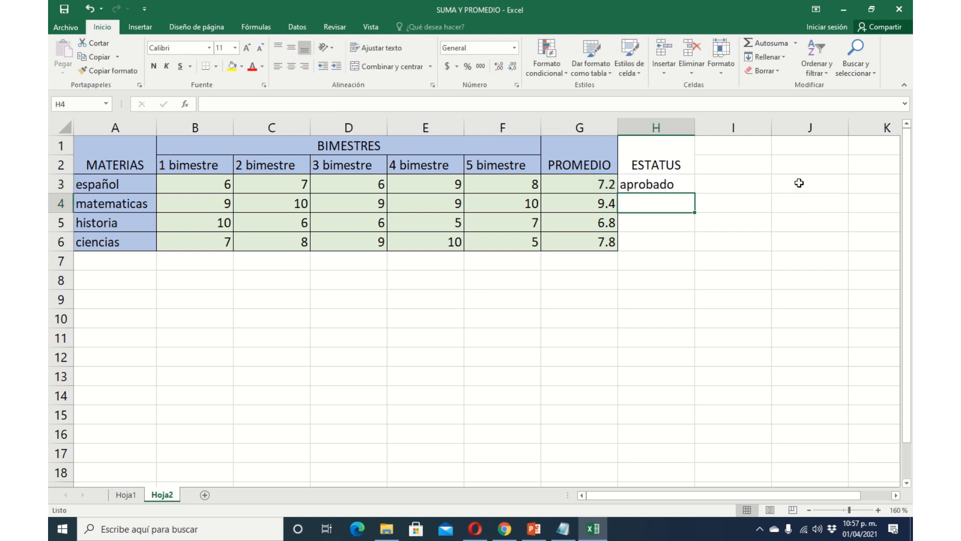
# Overwrite the español average in G3 with 5 to test the status formula.
pyautogui.click(607, 185)
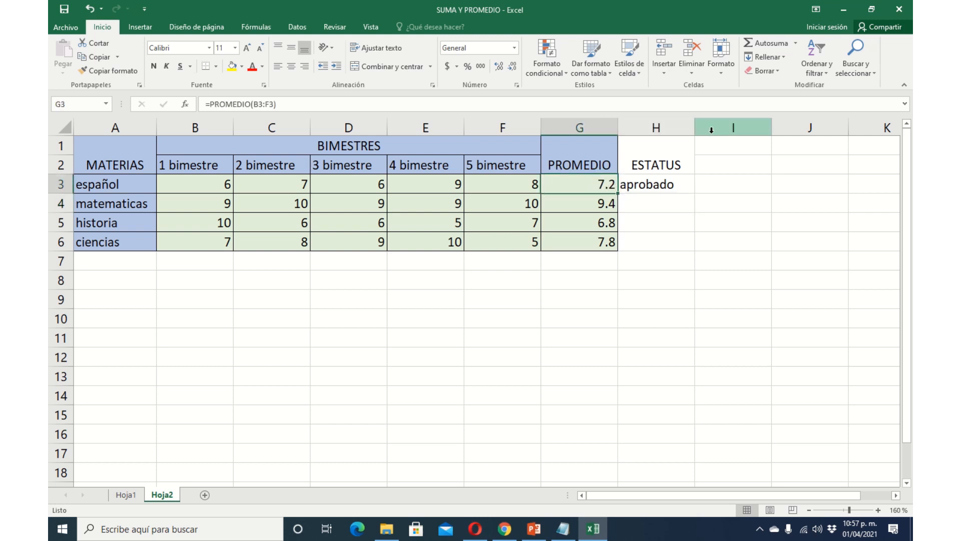
pyautogui.write('5')
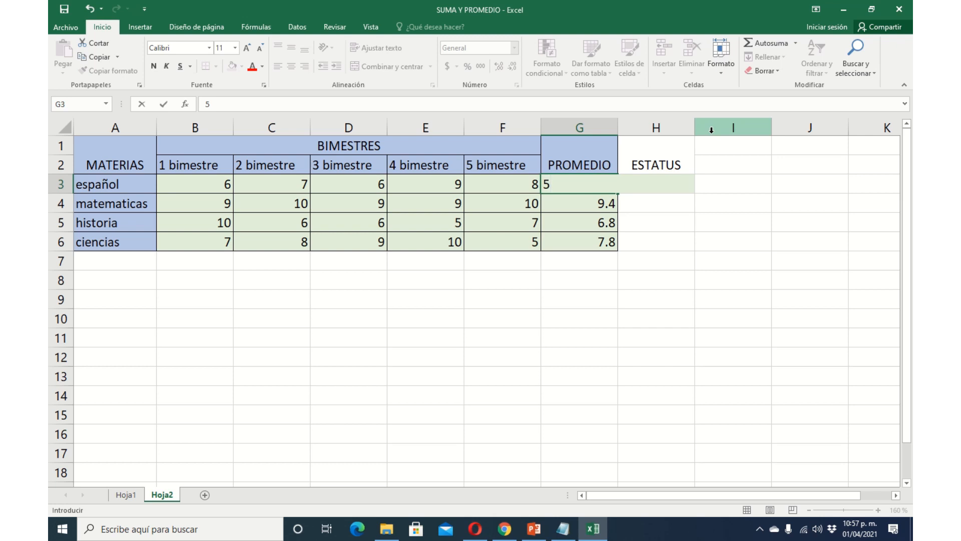
pyautogui.press('Return')
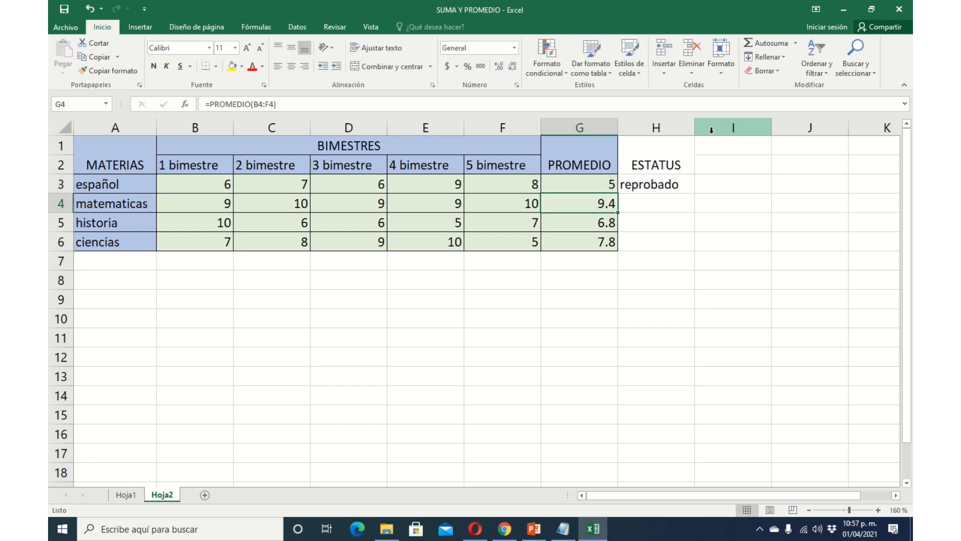
# Inspect the "reprobado" argument of the H3 formula, then undo the test value entered in G3.
pyautogui.click(631, 188)
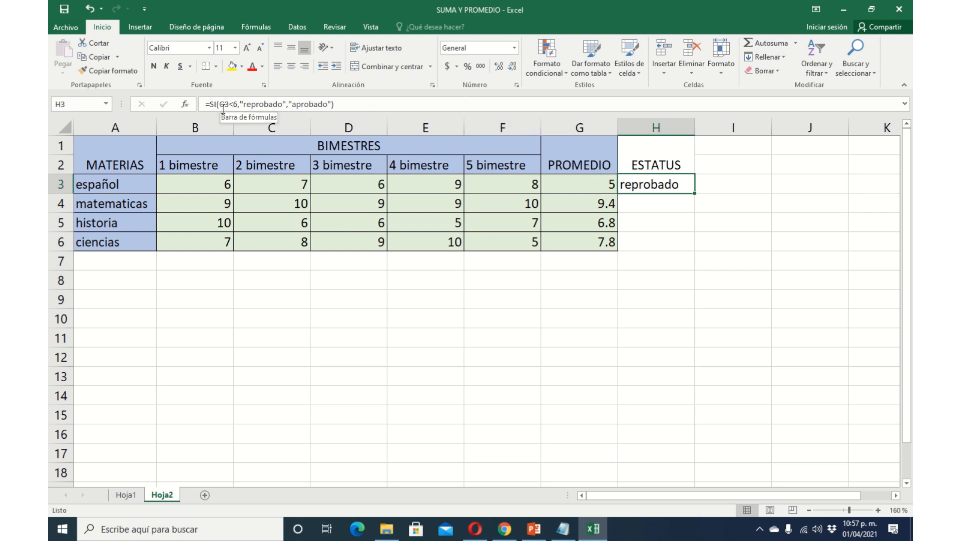
pyautogui.click(257, 106)
pyautogui.moveTo(257, 106); pyautogui.dragTo(283, 105)
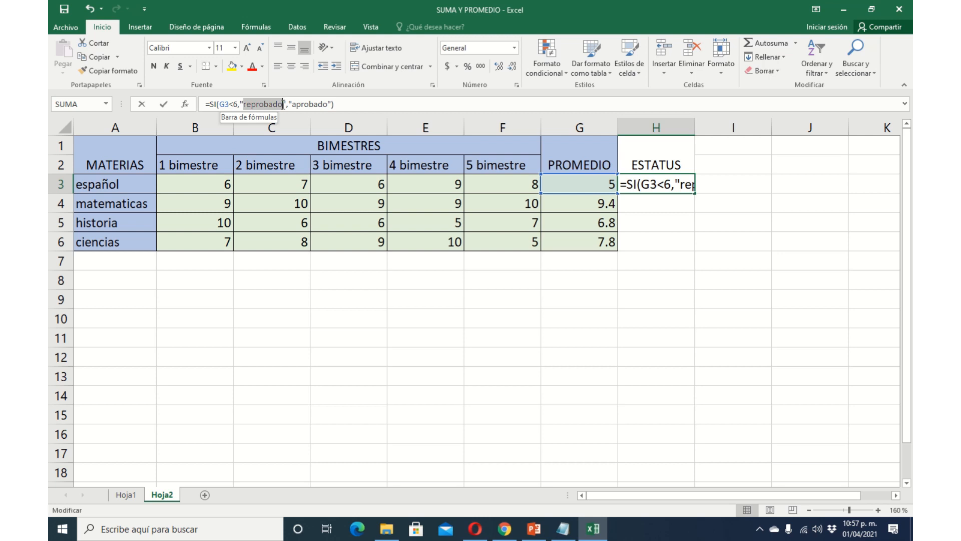
pyautogui.click(595, 187)
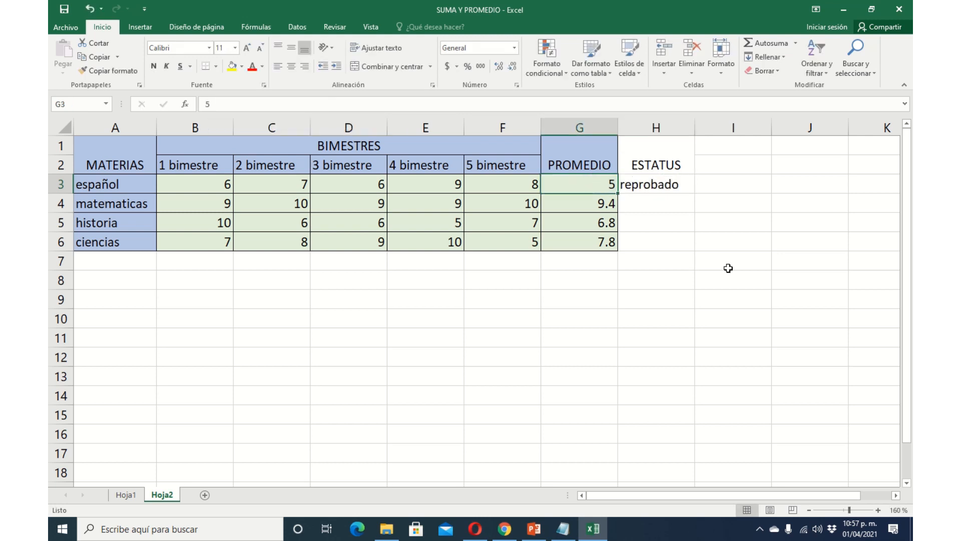
pyautogui.press('Right')
pyautogui.hotkey('ctrl', 'z')
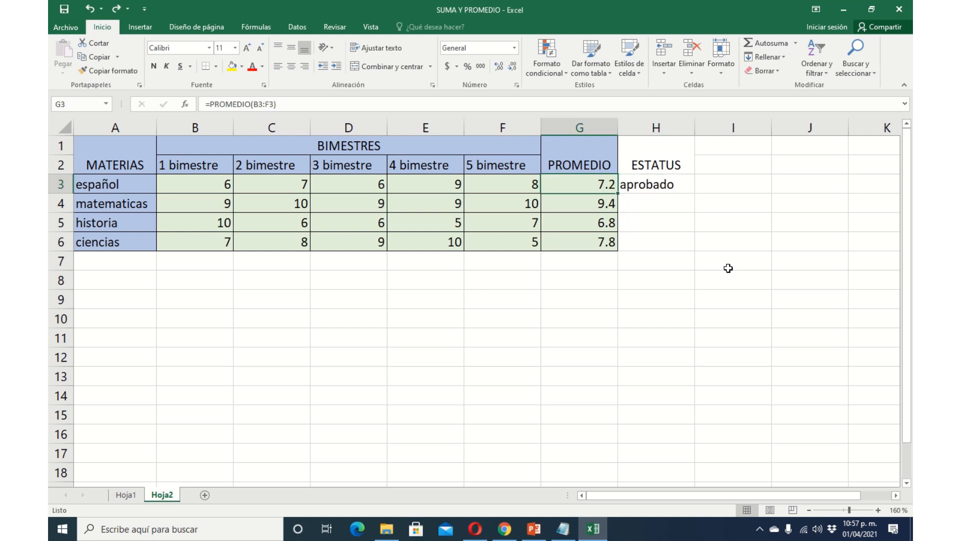
# Begin a formula in H4 with "=si(g4<6," to test the average for matematicas.
pyautogui.click(646, 207)
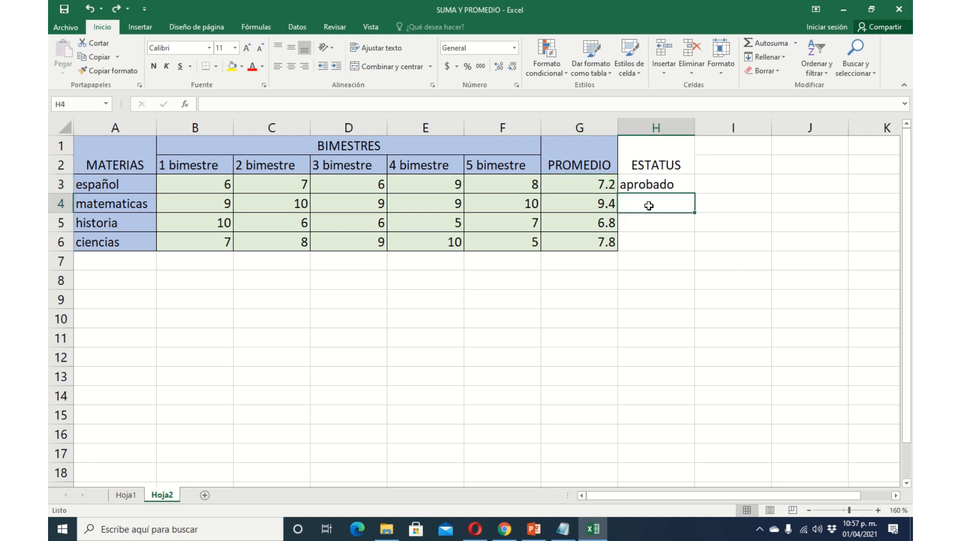
pyautogui.write('=')
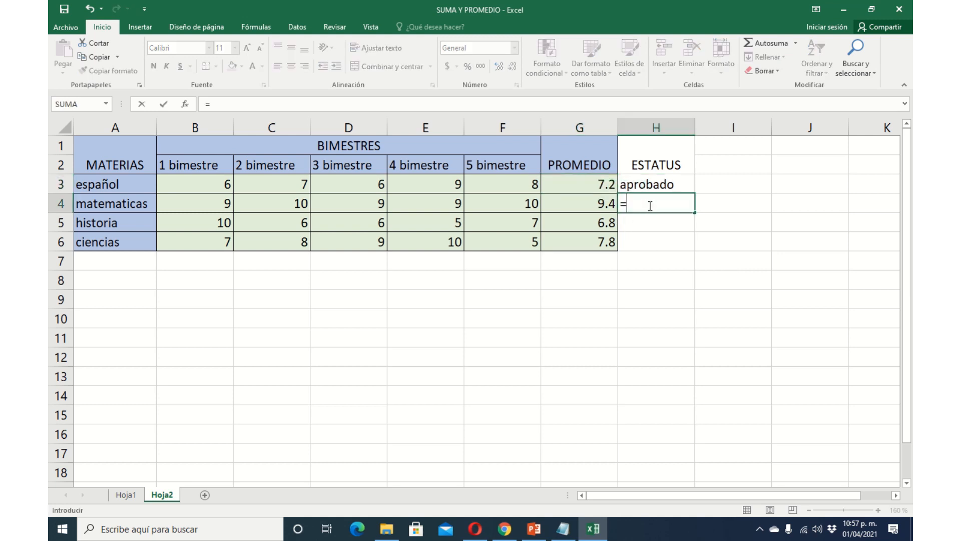
pyautogui.write('si(')
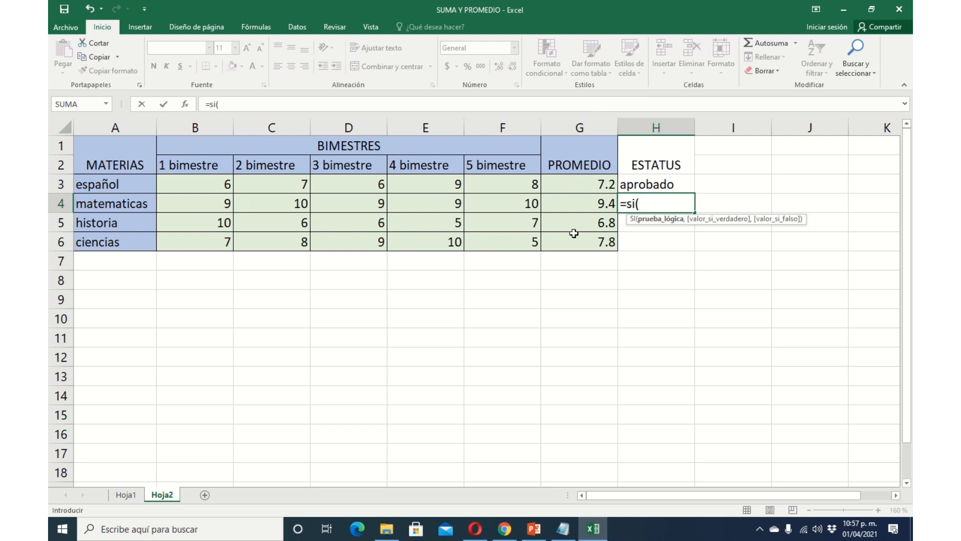
pyautogui.write('g4')
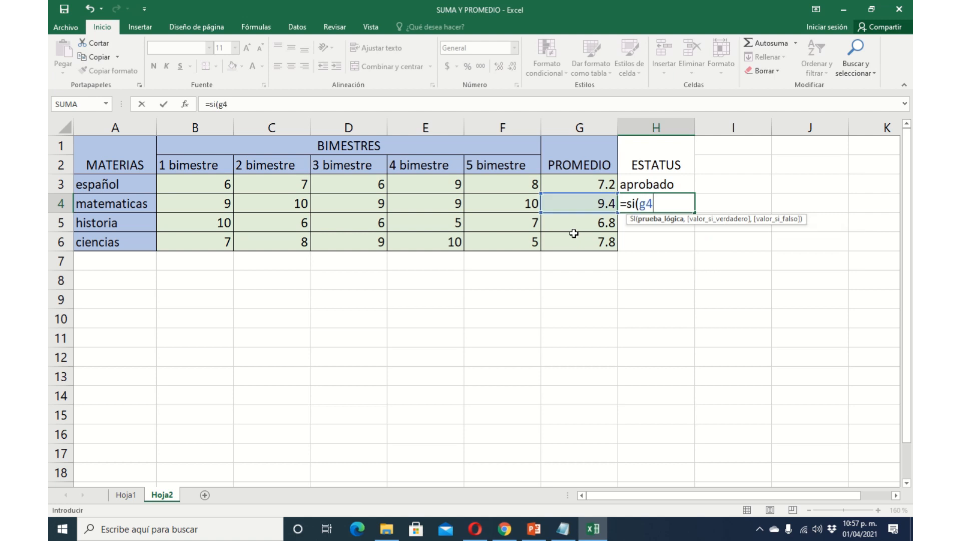
pyautogui.write('<6;')
pyautogui.press('BackSpace')
pyautogui.write(',')
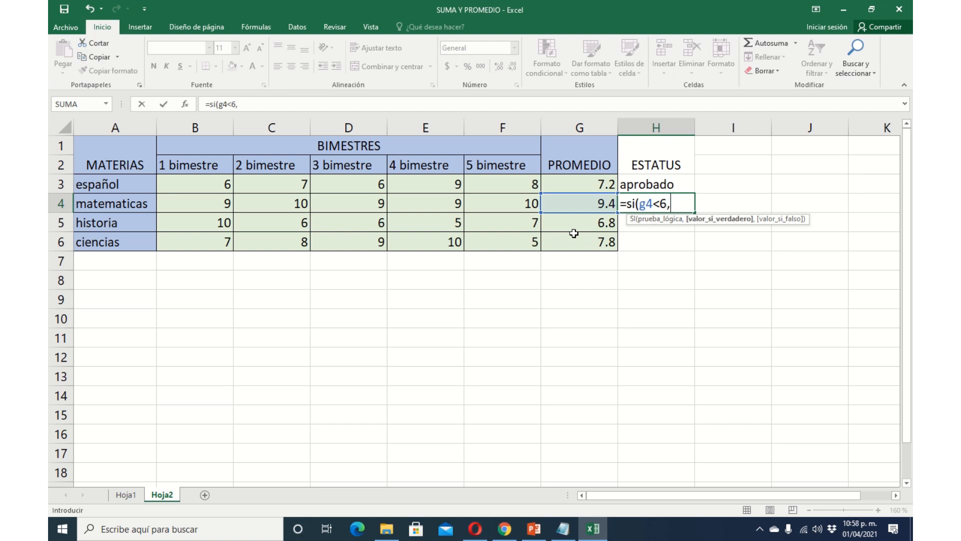
# Complete the H4 formula with "reprobado" as the true value and "aprobado" as the false value, both in quotes, and confirm it.
pyautogui.write('reprobado')
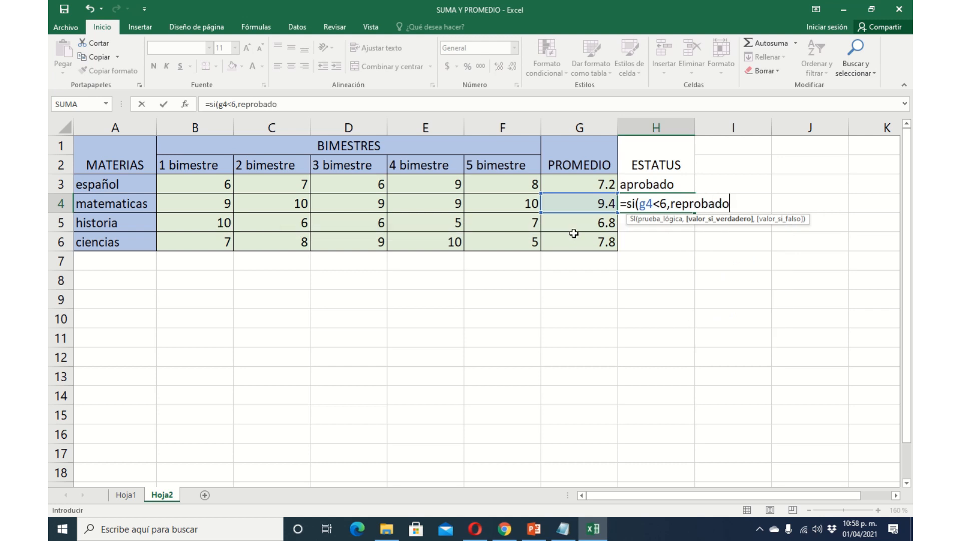
pyautogui.click(669, 205)
pyautogui.write('"')
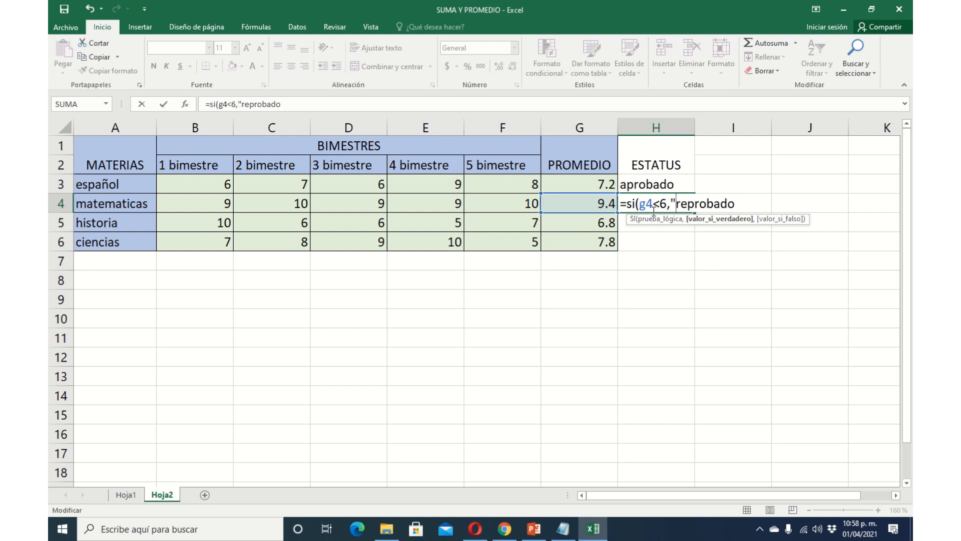
pyautogui.click(735, 203)
pyautogui.write('",')
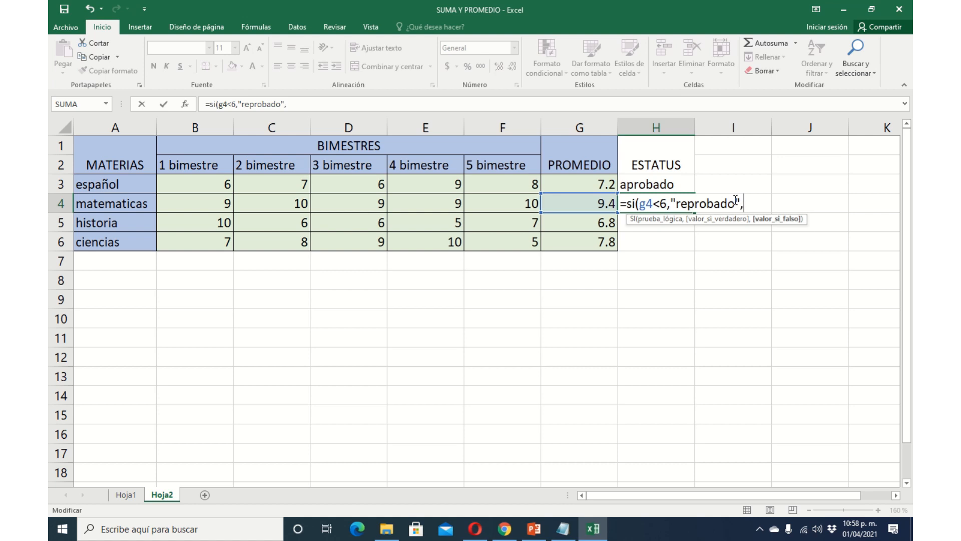
pyautogui.write('"aprobad')
pyautogui.write('o"')
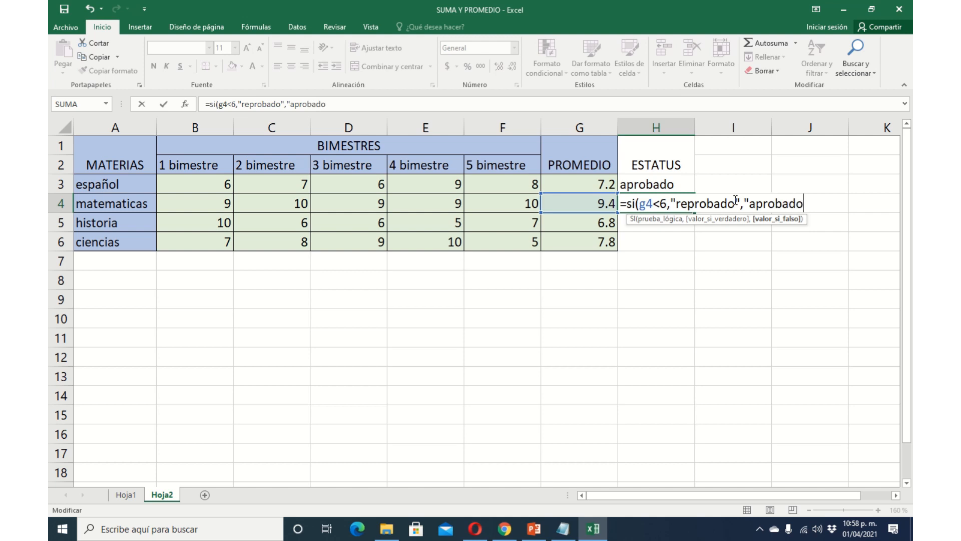
pyautogui.write(')')
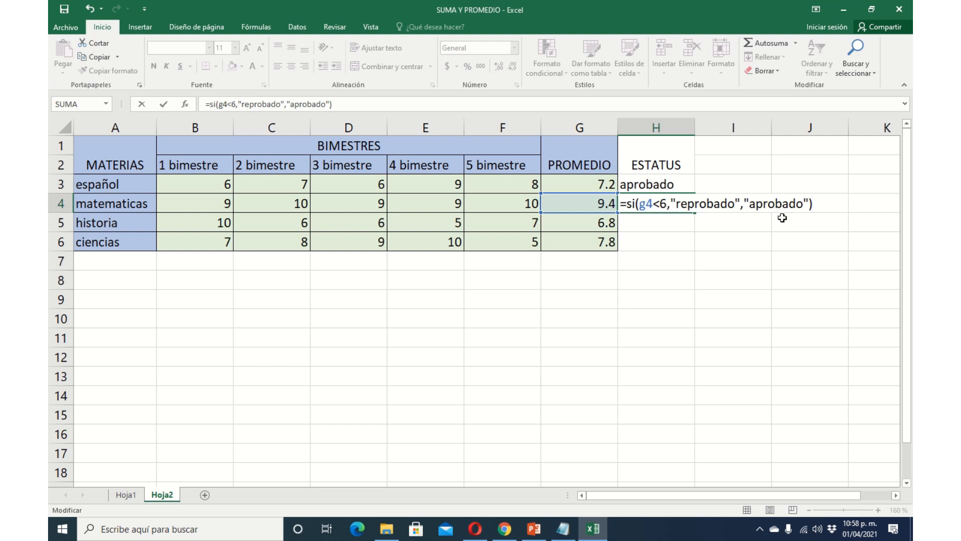
pyautogui.press('Return')
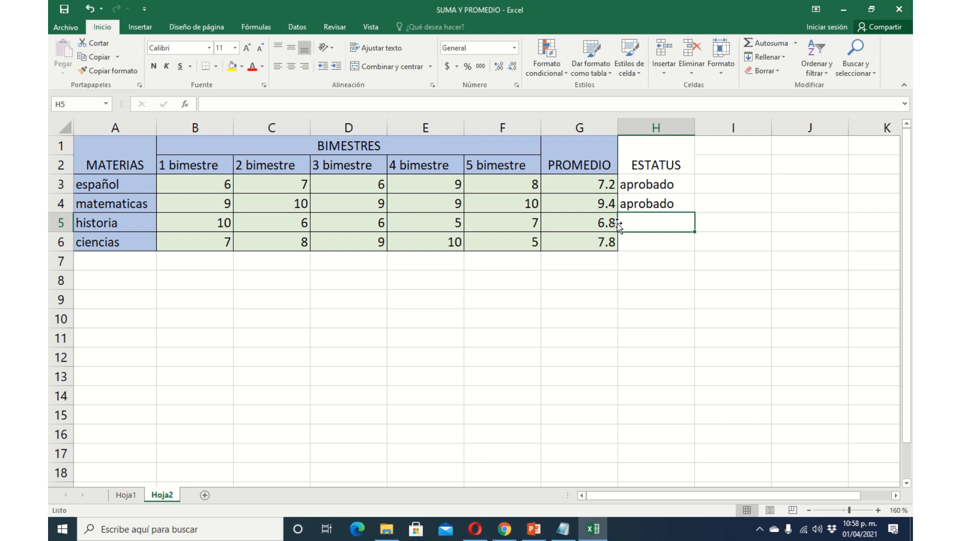
# Enter =si(g5<6,"reprobado","aprobado") in H5 as the status of historia.
pyautogui.write('=')
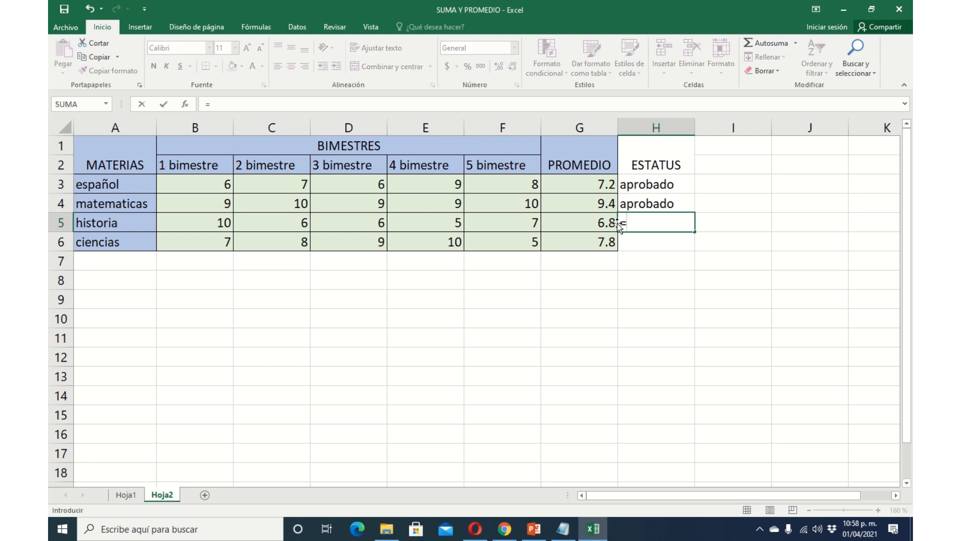
pyautogui.write('si(')
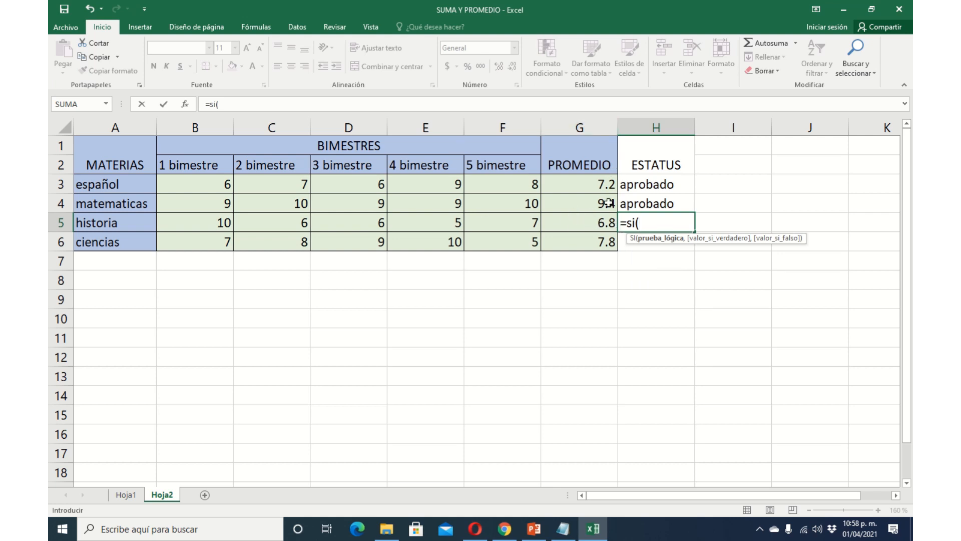
pyautogui.write('g5')
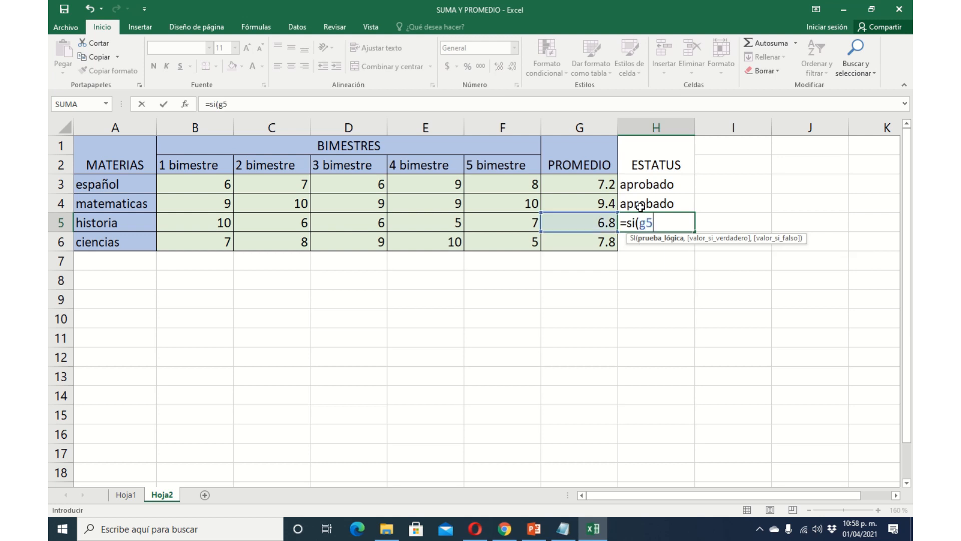
pyautogui.write('<6,')
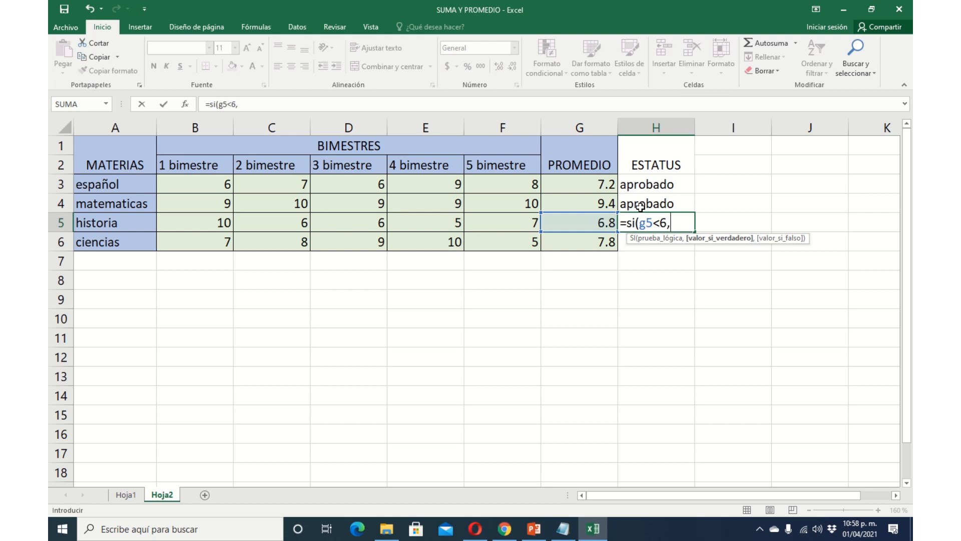
pyautogui.write('"')
pyautogui.write('reprobado')
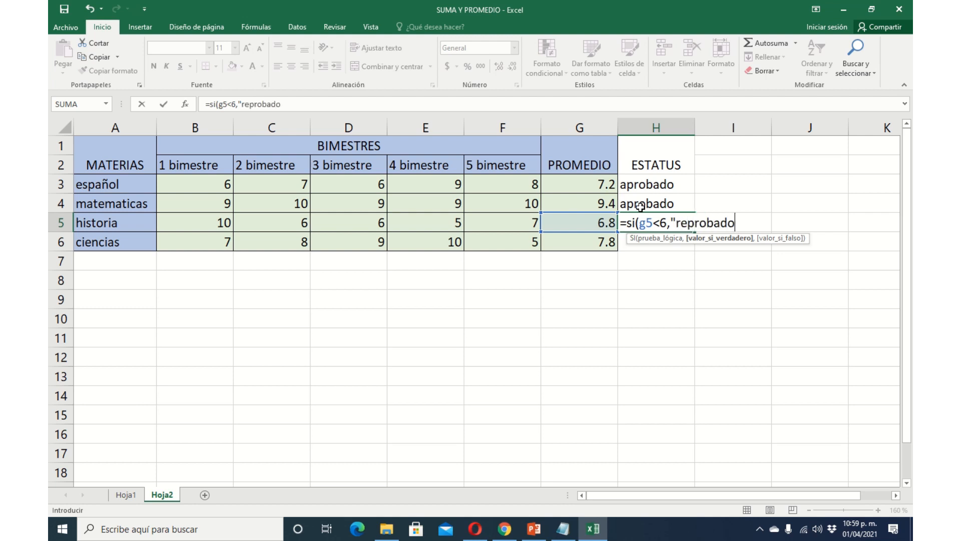
pyautogui.write('",')
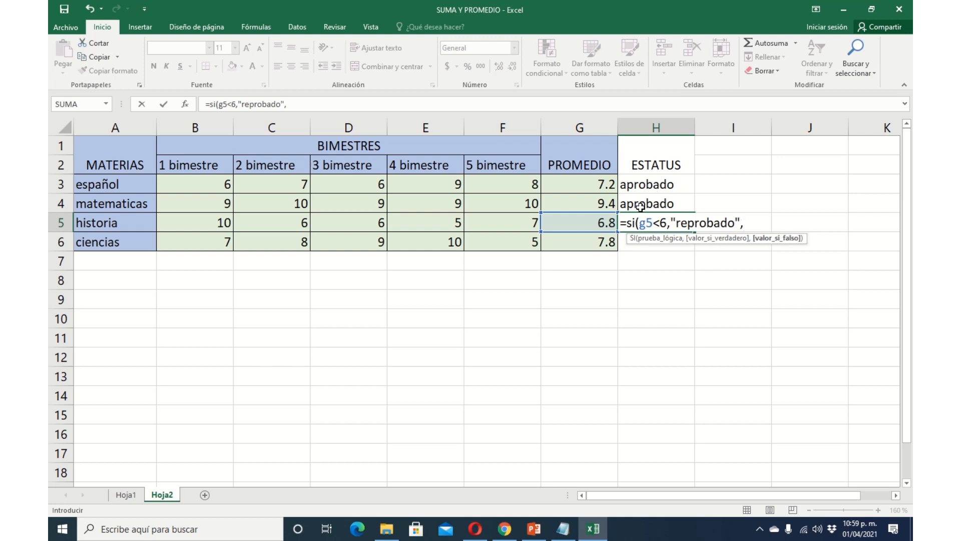
pyautogui.write('"')
pyautogui.write('aprobado"')
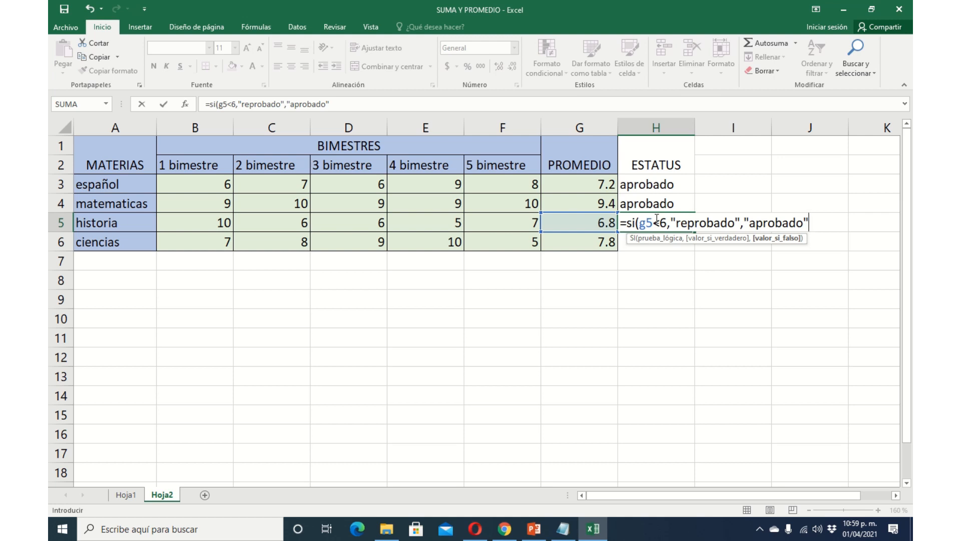
pyautogui.write(')')
pyautogui.press('Return')
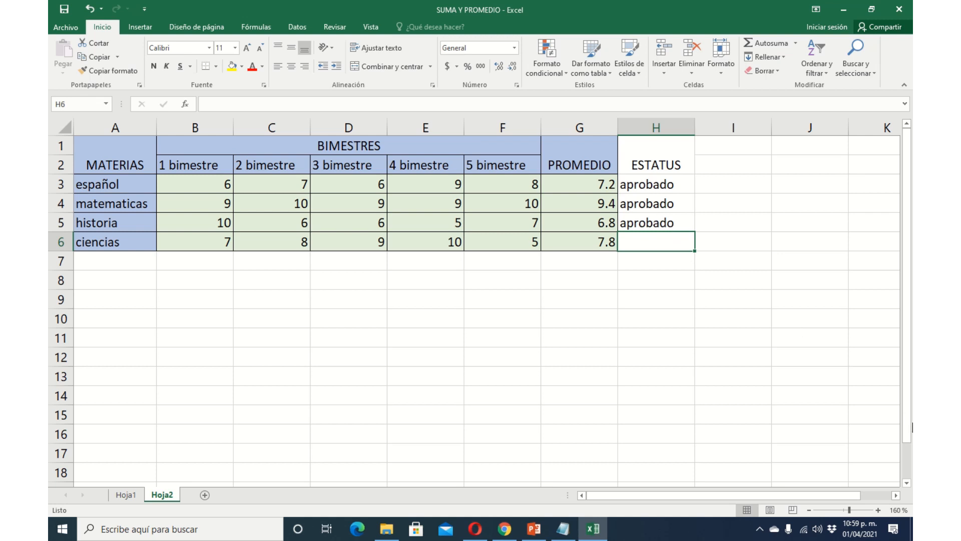
# Enter =si(g6<6,"reprobado","aprobado") in H6 as the status of ciencias.
pyautogui.write('=si(')
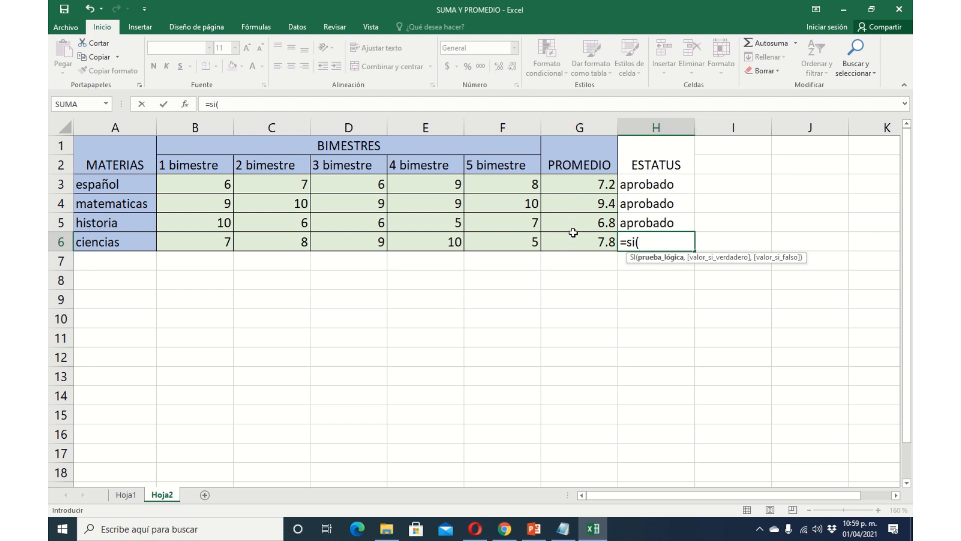
pyautogui.write('g6')
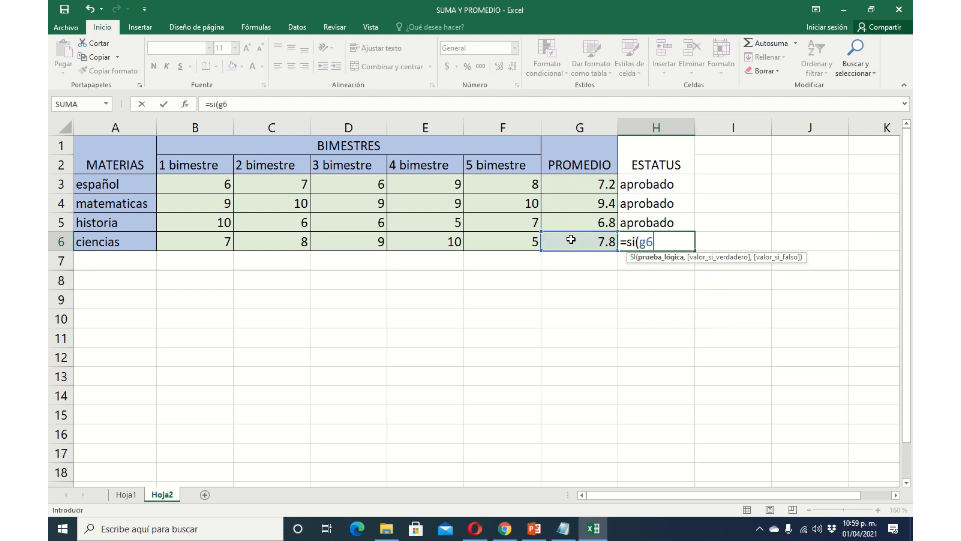
pyautogui.write('<6,"re')
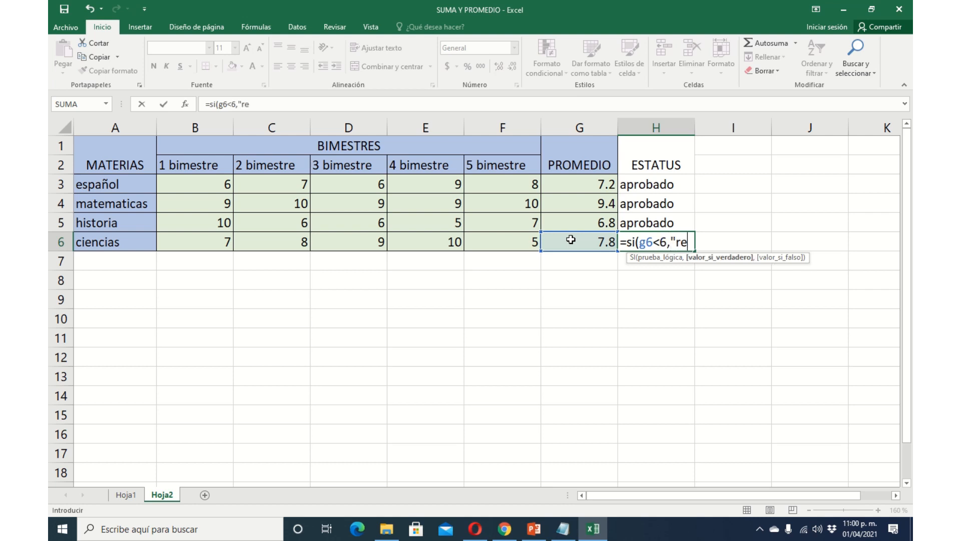
pyautogui.write('probado')
pyautogui.write('"')
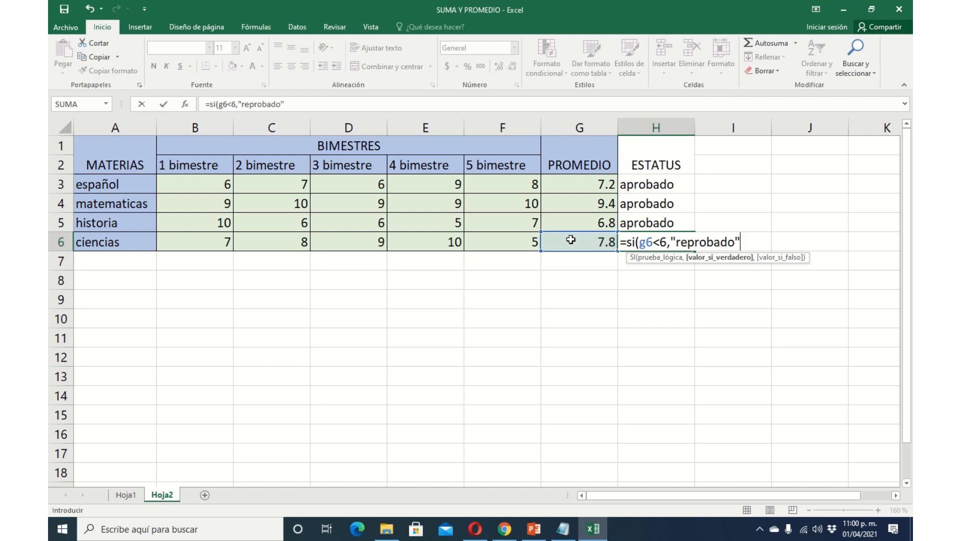
pyautogui.write(',')
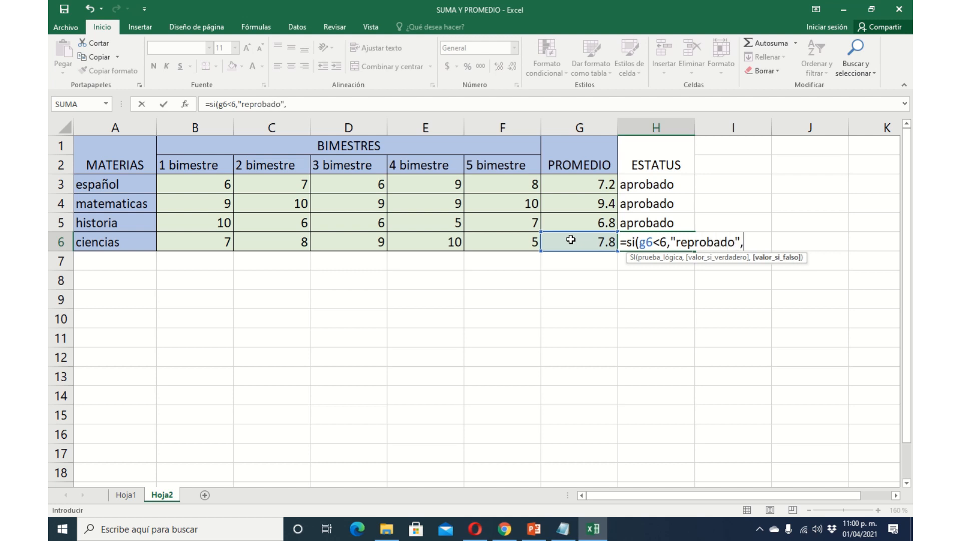
pyautogui.write('"aprobado"')
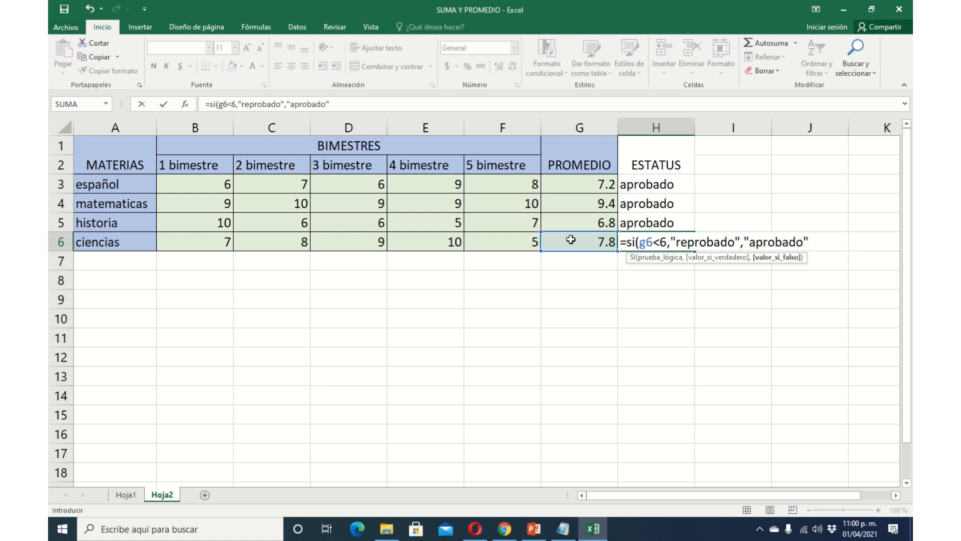
pyautogui.write(')')
pyautogui.press('Return')
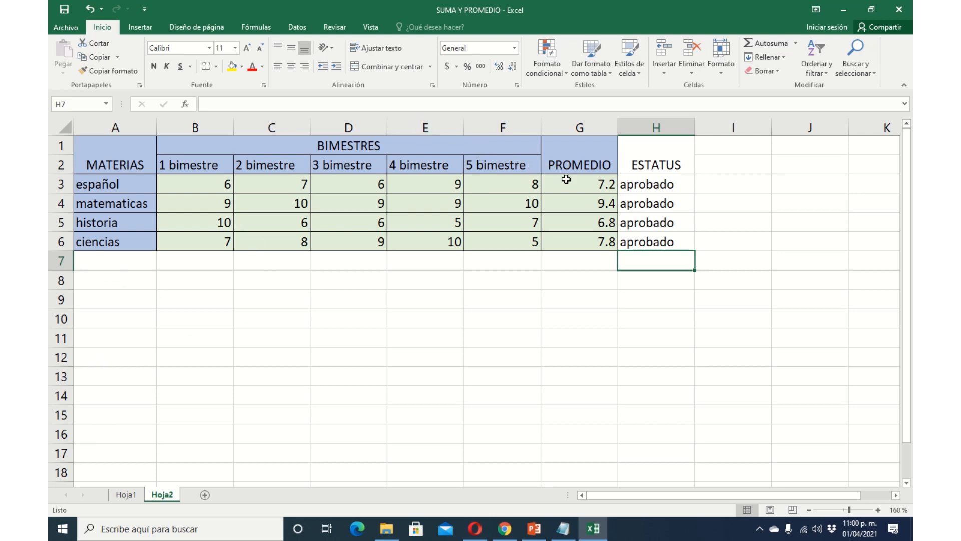
# Select G3:G10 under PROMEDIO and H3:H10 under ESTATUS in turn to review the averages against their statuses.
pyautogui.moveTo(563, 181); pyautogui.dragTo(586, 317)
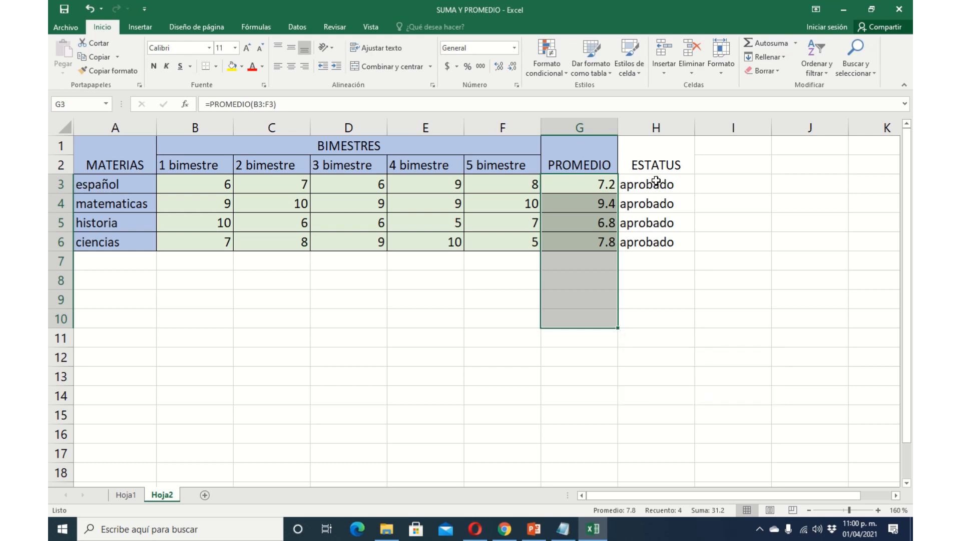
pyautogui.moveTo(652, 184); pyautogui.dragTo(669, 326)
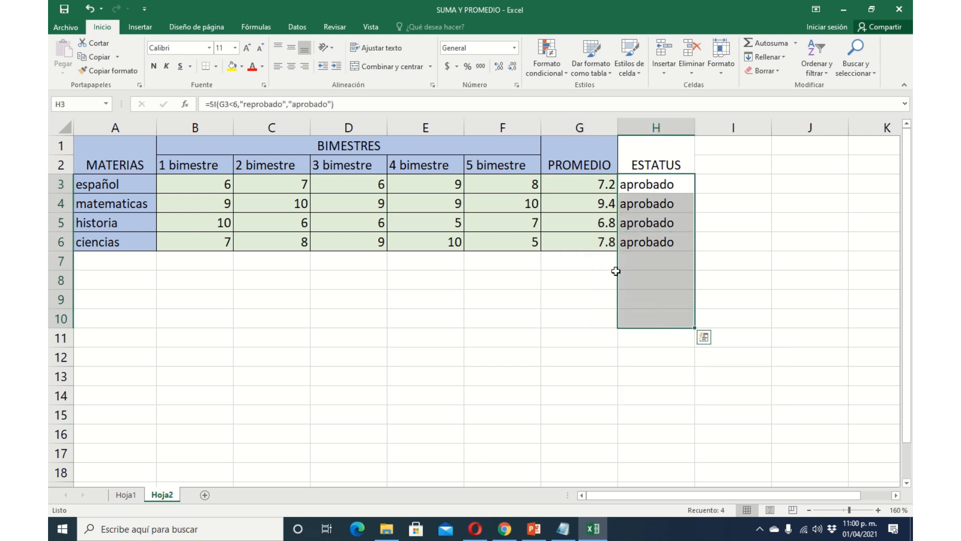
# Set the ciencias grade for 4 bimestre in E6 to 5.
pyautogui.click(434, 249)
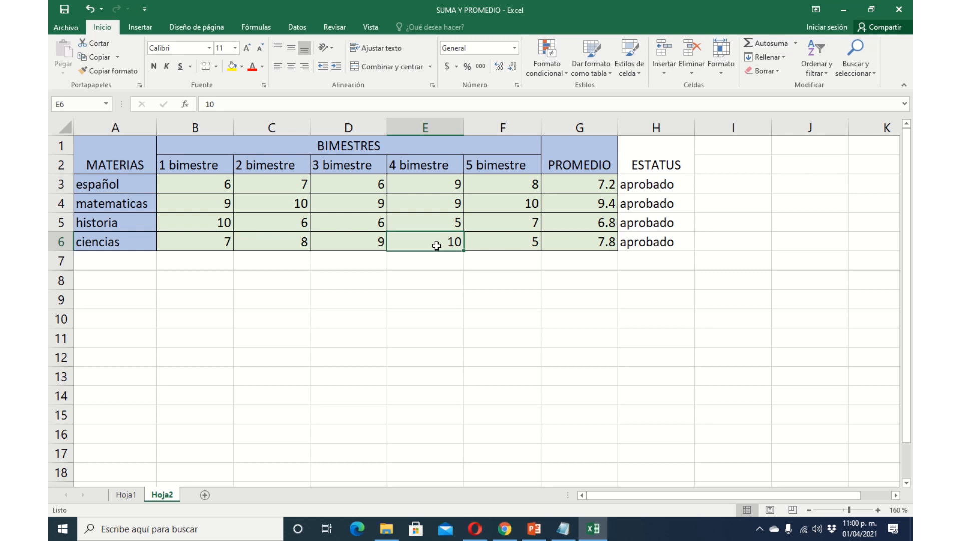
pyautogui.click(579, 239)
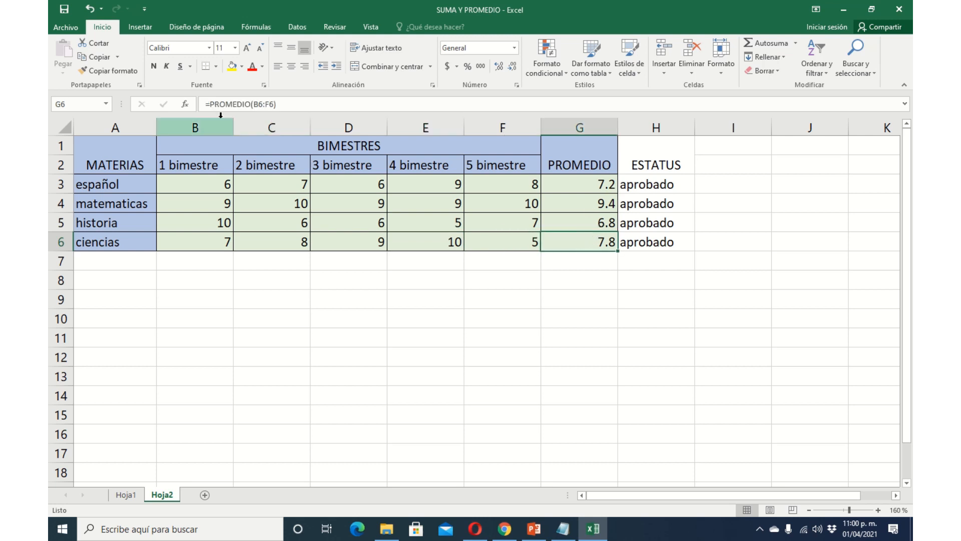
pyautogui.click(428, 243)
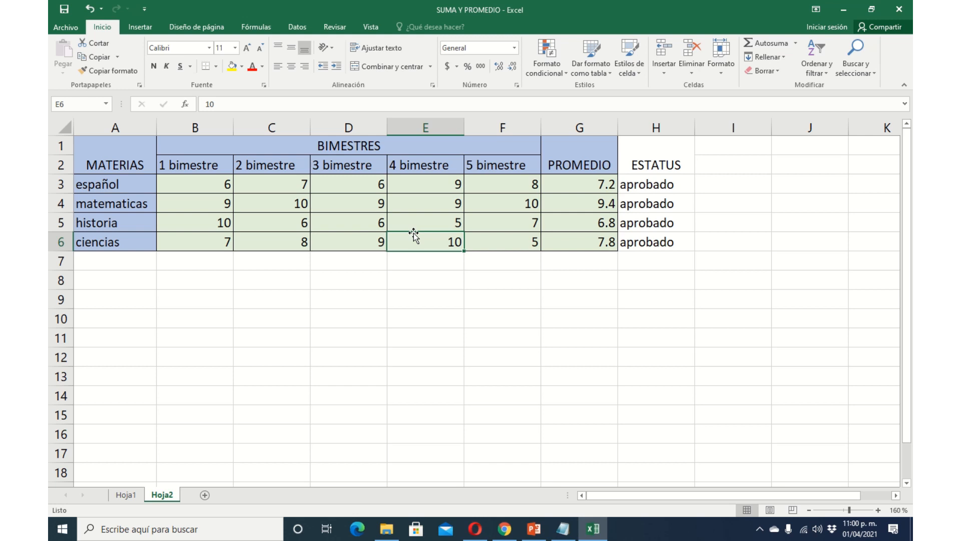
pyautogui.write('5')
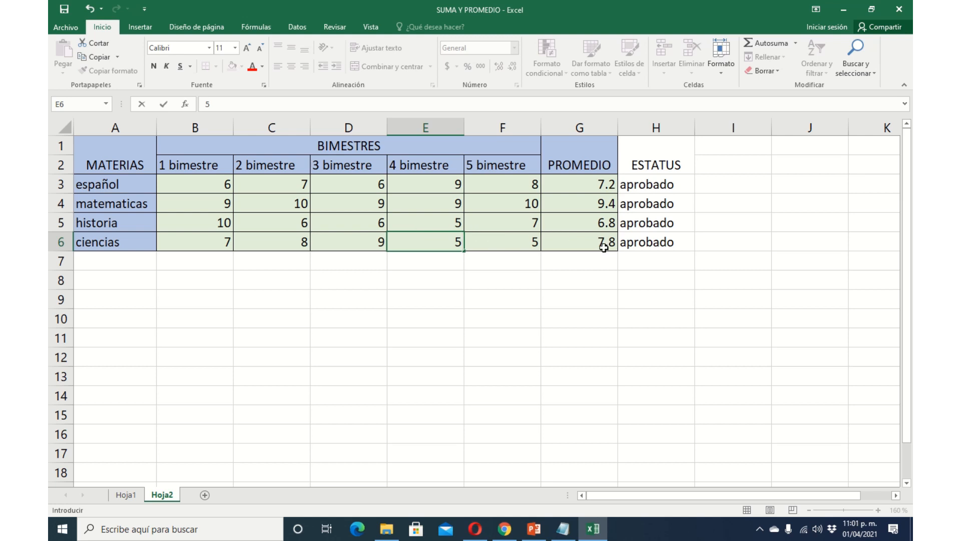
pyautogui.press('Return')
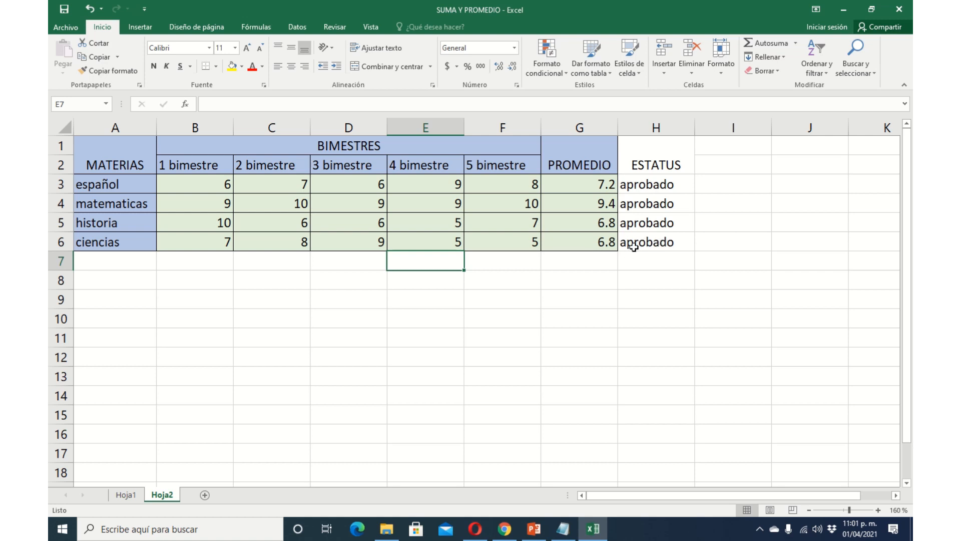
# Set the ciencias grade for 2 bimestre in C6 to 5.
pyautogui.click(877, 509)
pyautogui.click(878, 510)
pyautogui.click(877, 510)
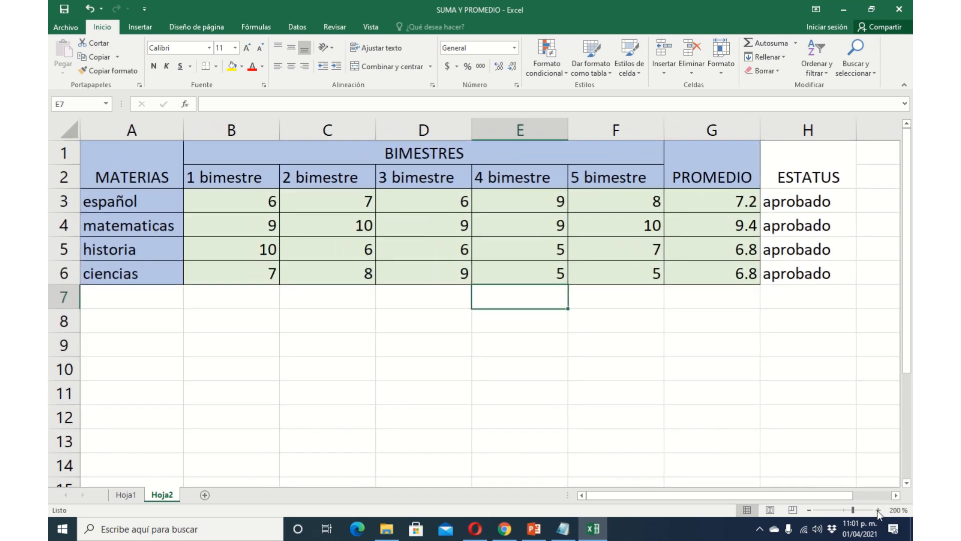
pyautogui.click(877, 510)
pyautogui.click(878, 510)
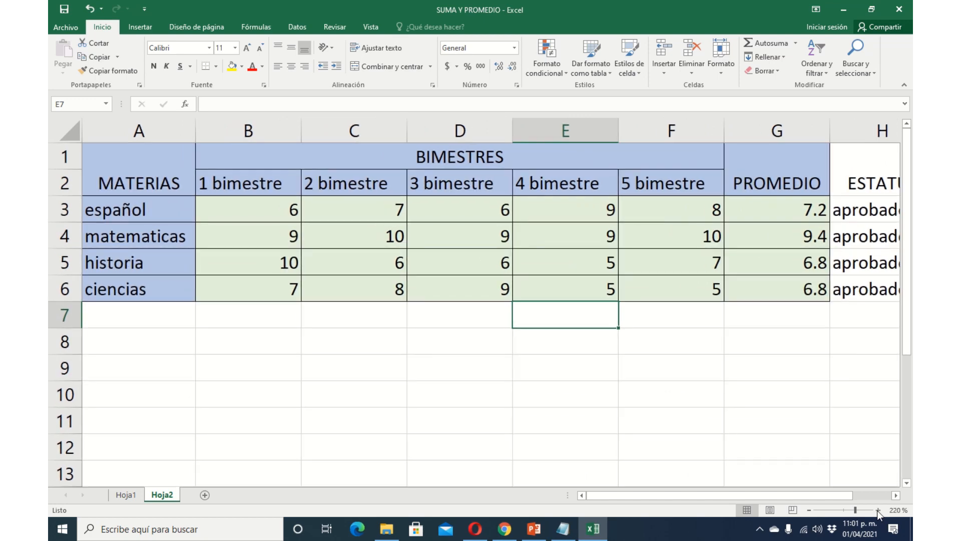
pyautogui.moveTo(828, 497); pyautogui.dragTo(830, 495)
pyautogui.click(363, 290)
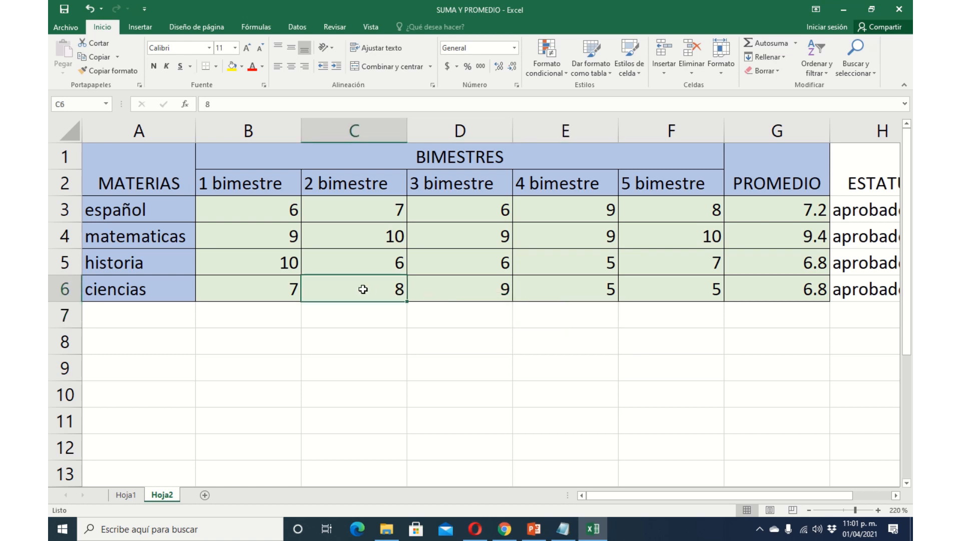
pyautogui.write('5')
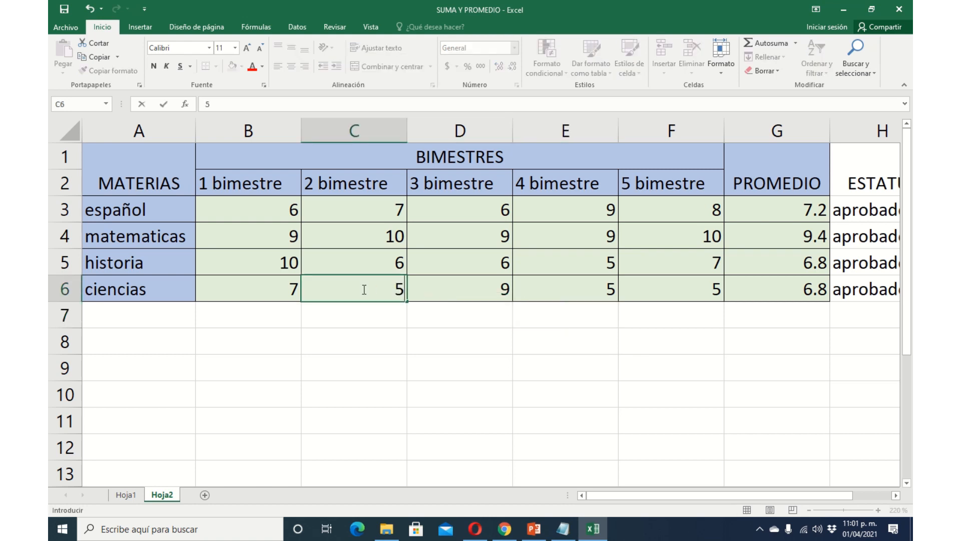
pyautogui.press('Return')
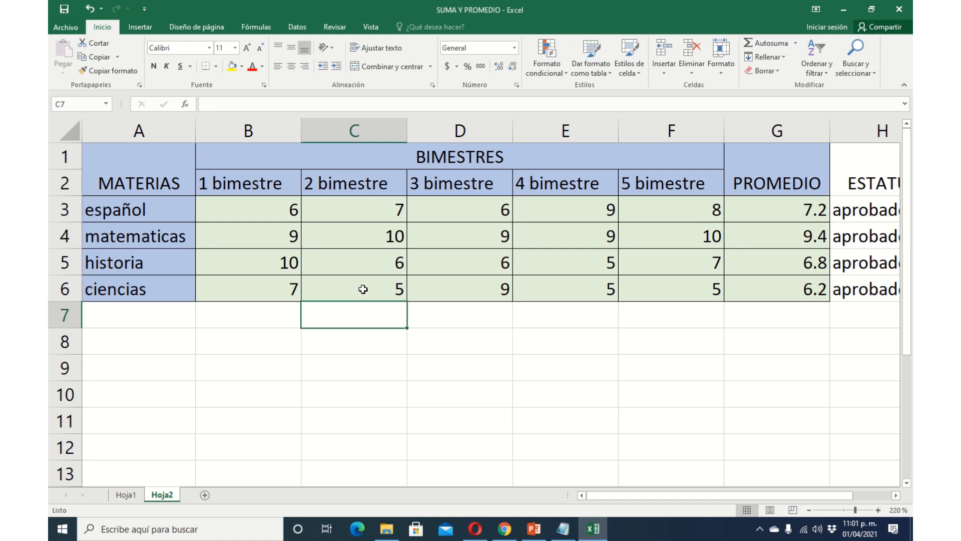
# Set the ciencias grade for 3 bimestre in D6 to 6 and check the subject's status in H6.
pyautogui.moveTo(807, 498); pyautogui.dragTo(808, 497)
pyautogui.click(495, 292)
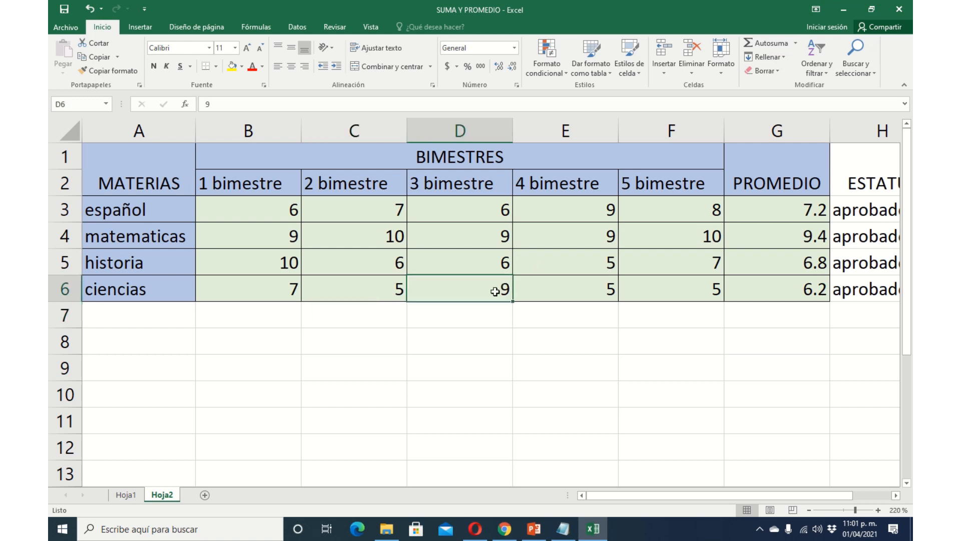
pyautogui.write('6')
pyautogui.press('Return')
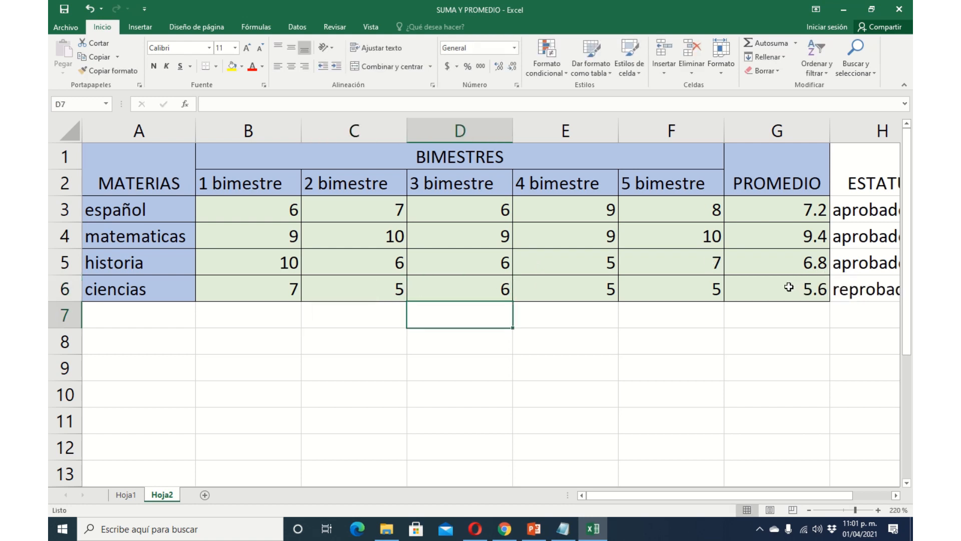
pyautogui.click(856, 291)
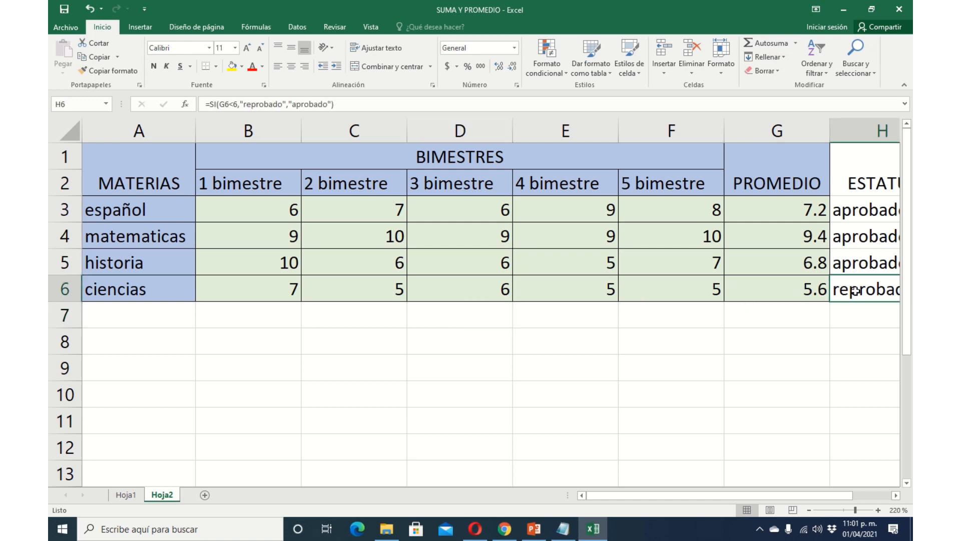
pyautogui.moveTo(716, 495); pyautogui.dragTo(777, 284)
pyautogui.moveTo(693, 498); pyautogui.dragTo(757, 497)
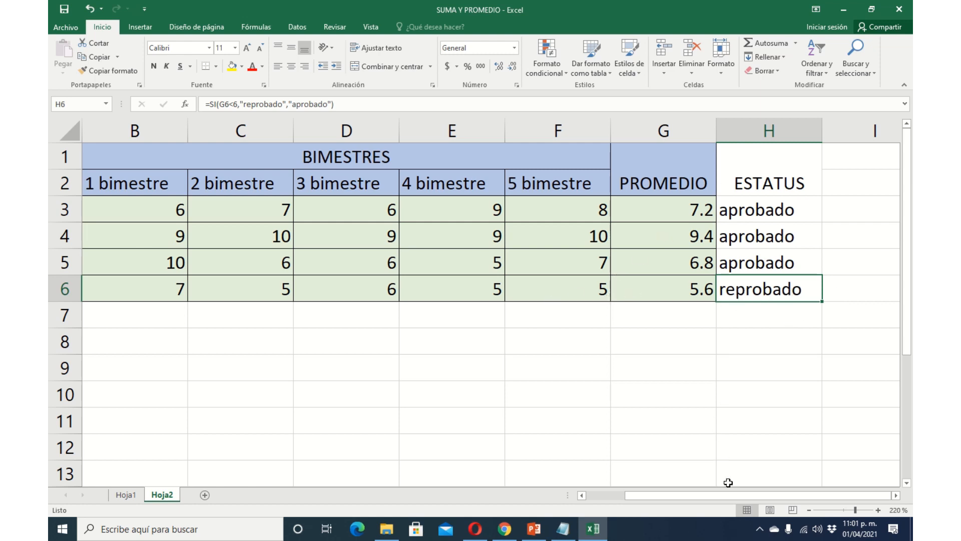
# Set the ciencias grade for 2 bimestre in C6 to 10.
pyautogui.moveTo(729, 496); pyautogui.dragTo(676, 511)
pyautogui.click(151, 294)
pyautogui.click(257, 295)
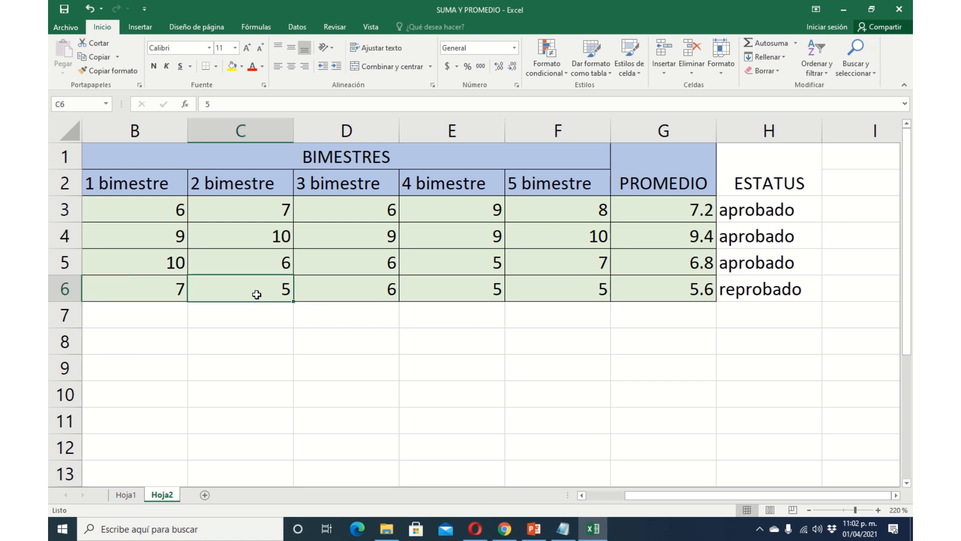
pyautogui.write('10')
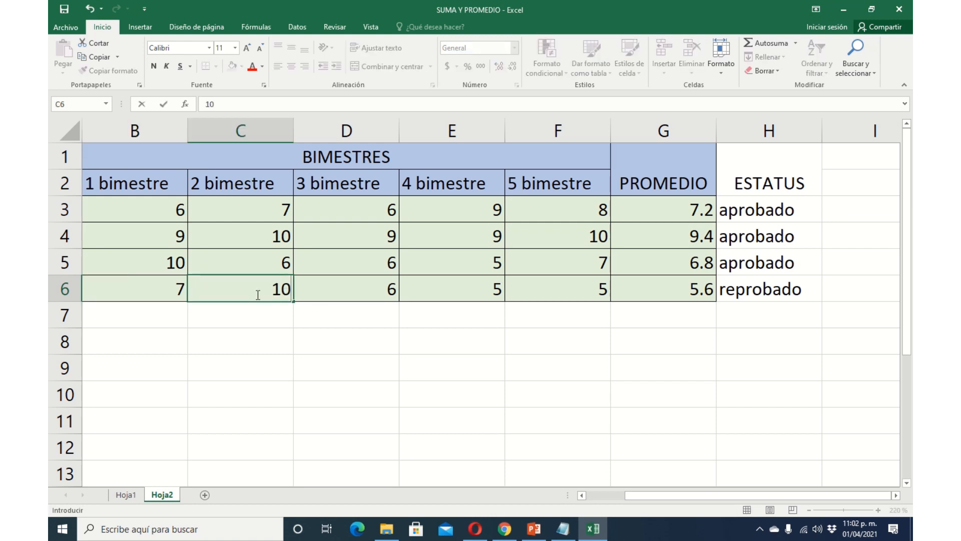
pyautogui.press('Return')
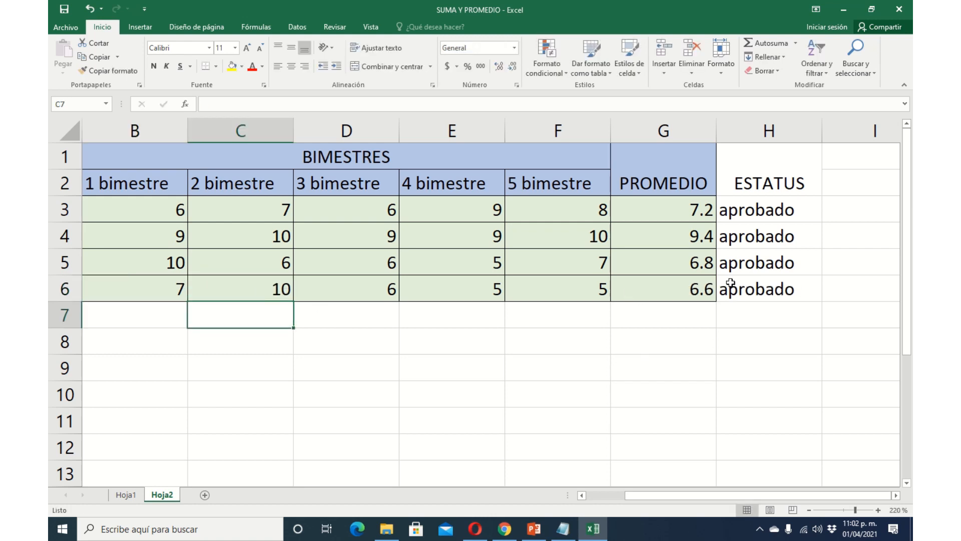
# View the whole grades table at 160% zoom, from MATERIAS through PROMEDIO and ESTATUS.
pyautogui.moveTo(729, 495); pyautogui.dragTo(699, 489)
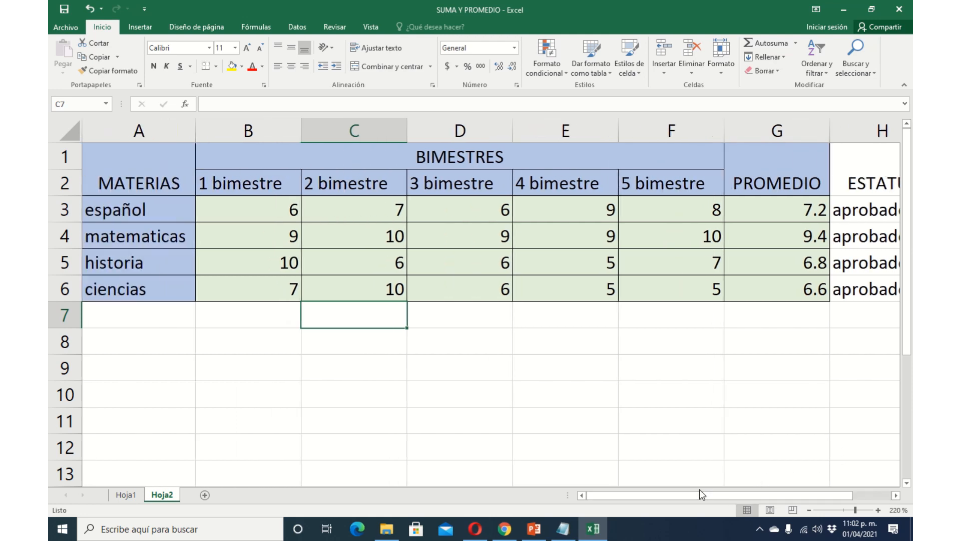
pyautogui.click(809, 509)
pyautogui.click(809, 509)
pyautogui.click(809, 510)
pyautogui.click(809, 510)
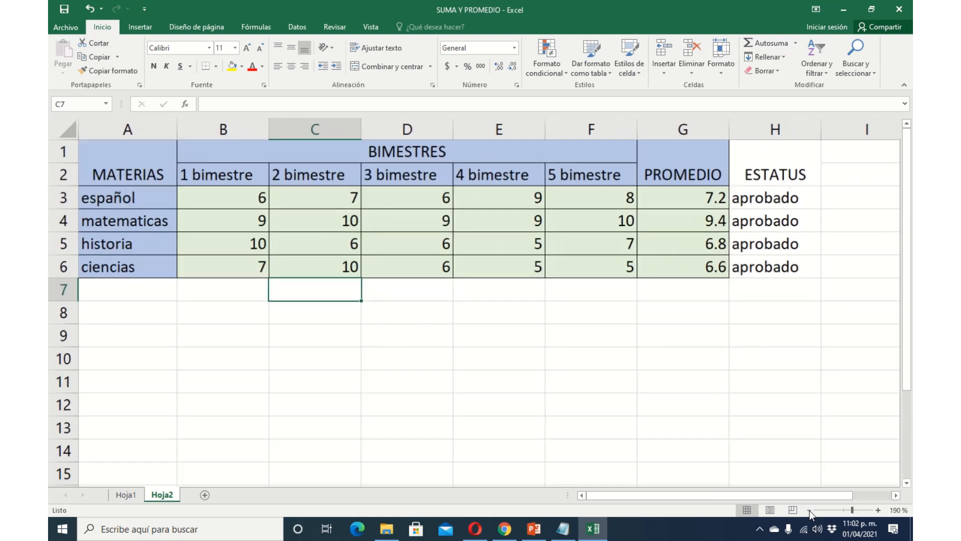
pyautogui.click(809, 510)
pyautogui.click(809, 510)
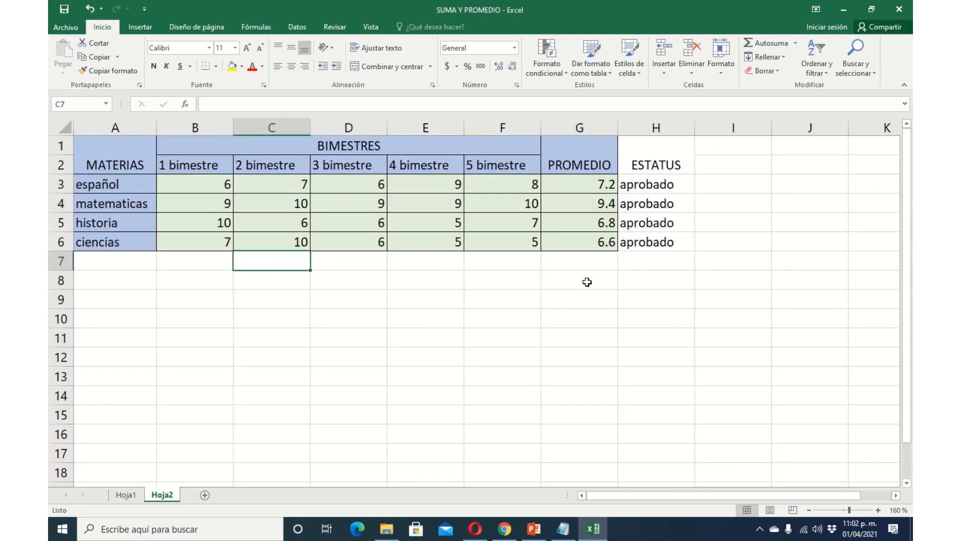
# Cancel the pending copy selection and create a new blank workbook.
pyautogui.click(180, 311)
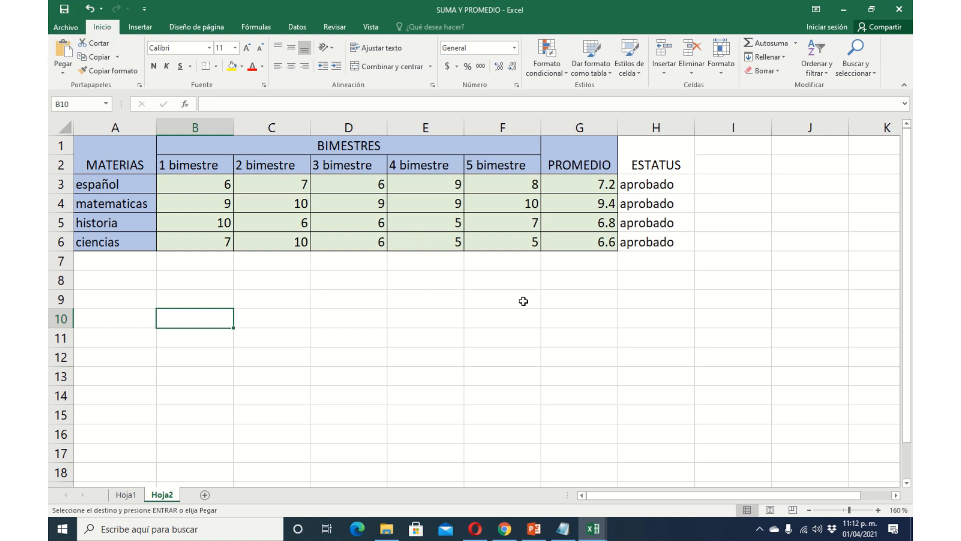
pyautogui.press('Escape')
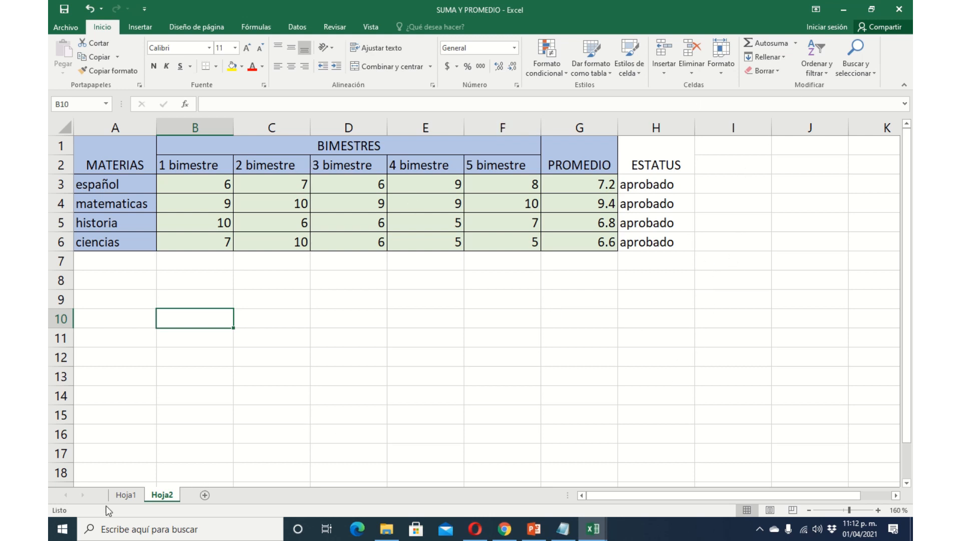
pyautogui.click(68, 28)
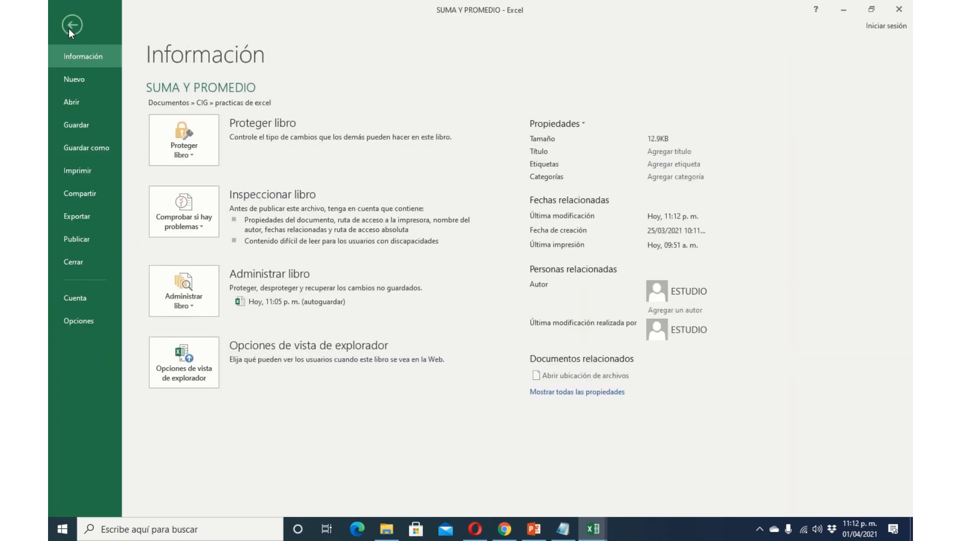
pyautogui.click(88, 78)
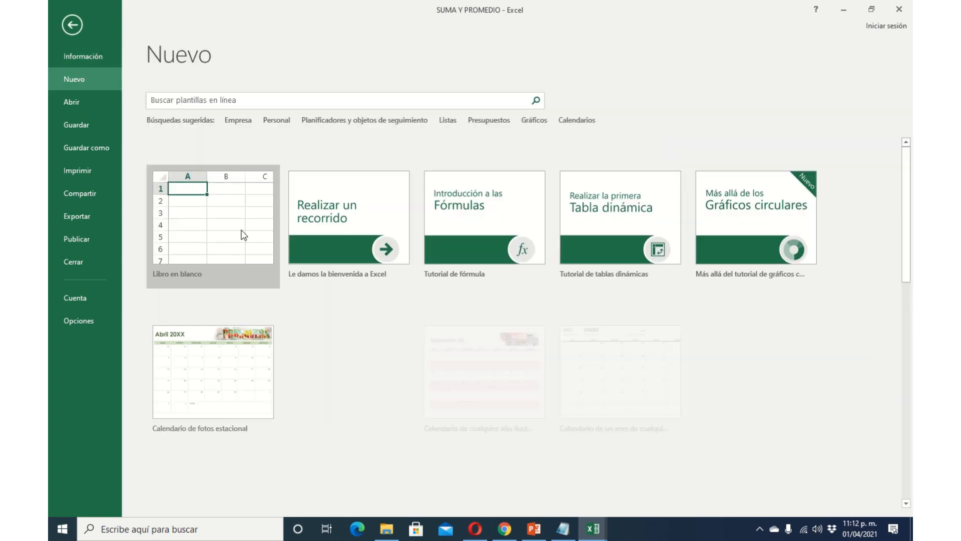
pyautogui.click(243, 235)
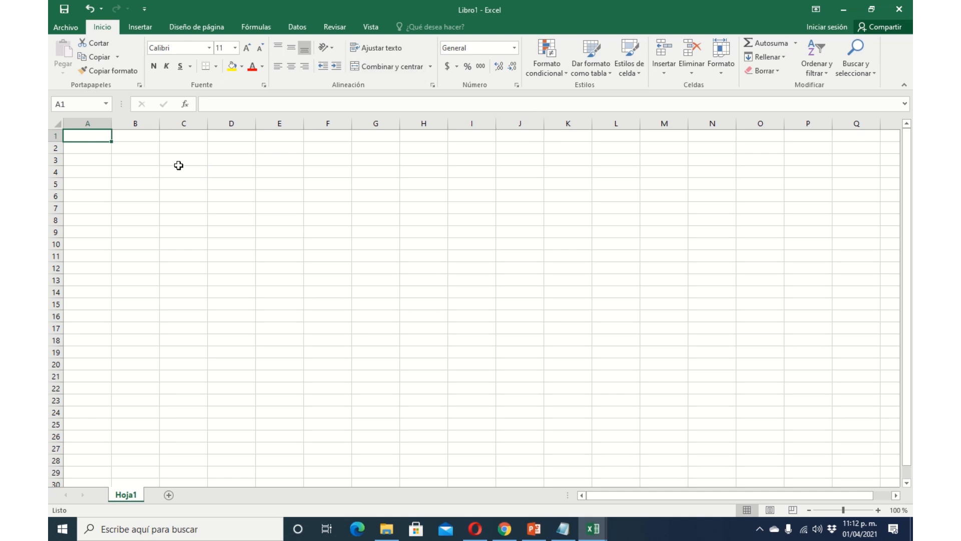
# Copy the student names in B2:B27 of the CALIFICACIONES sheet in EVALUACIONES GENERALES DOM 9-1 and paste them into Libro1 from A3.
pyautogui.click(96, 164)
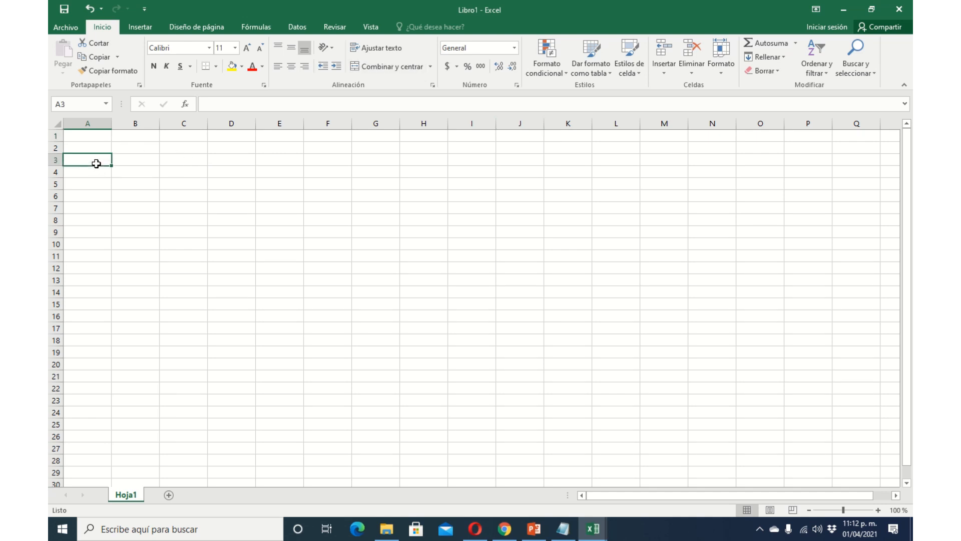
pyautogui.rightClick(96, 163)
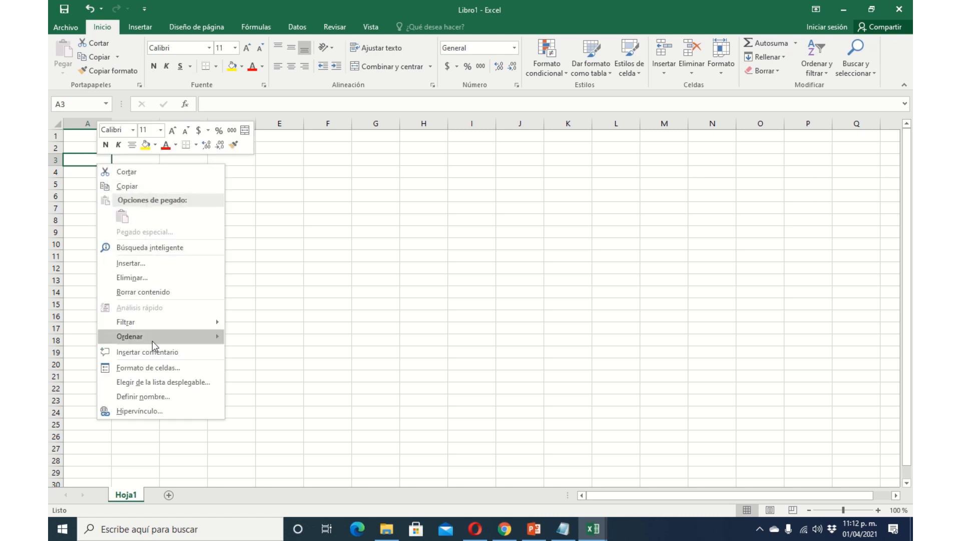
pyautogui.click(589, 531)
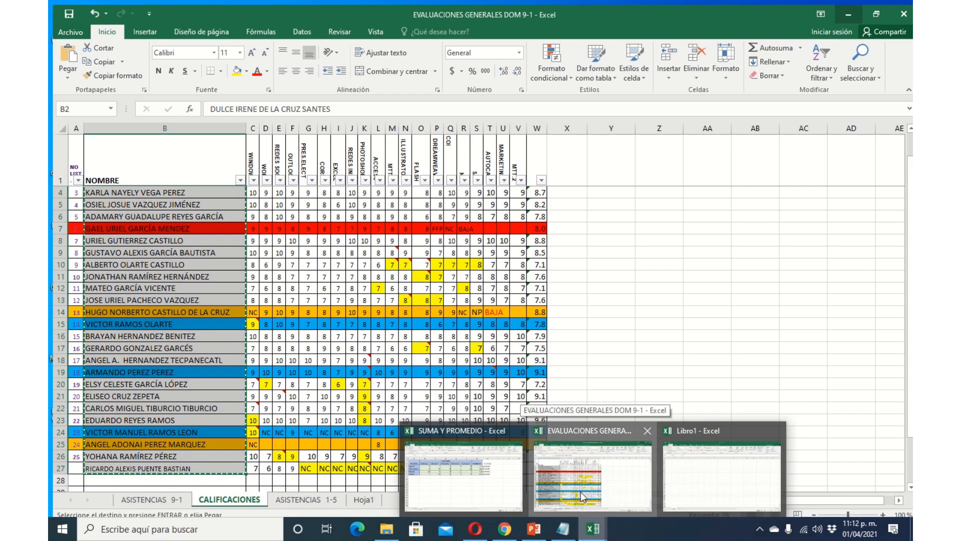
pyautogui.click(583, 496)
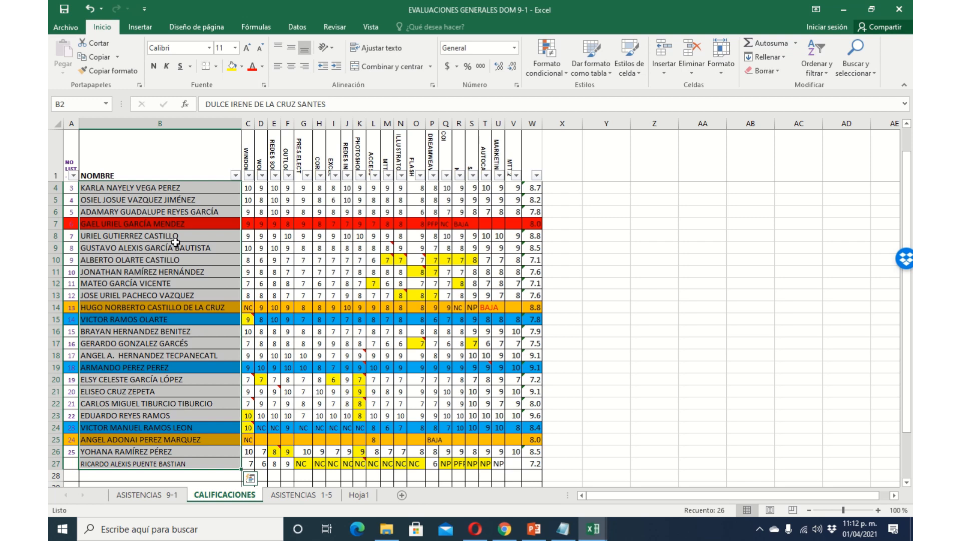
pyautogui.hotkey('ctrl', 'c')
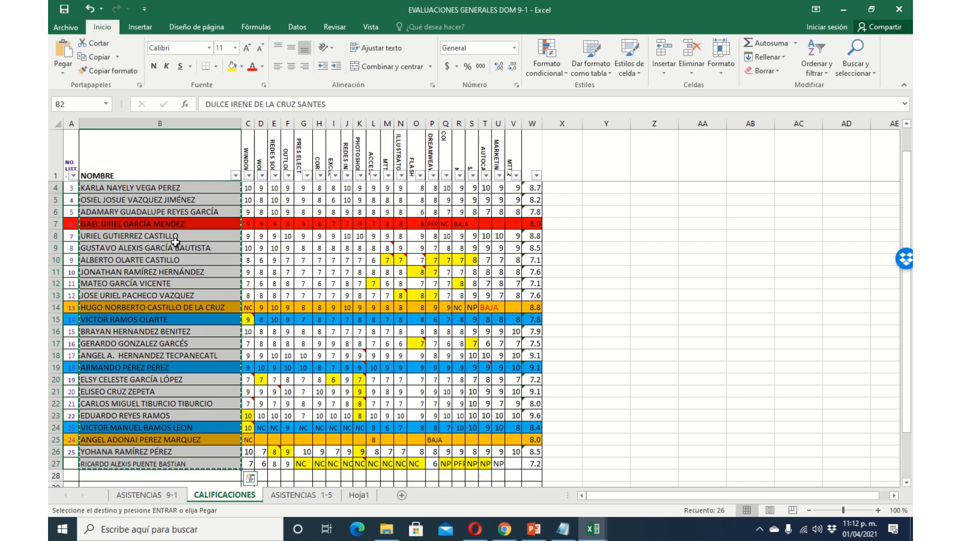
pyautogui.moveTo(593, 528)
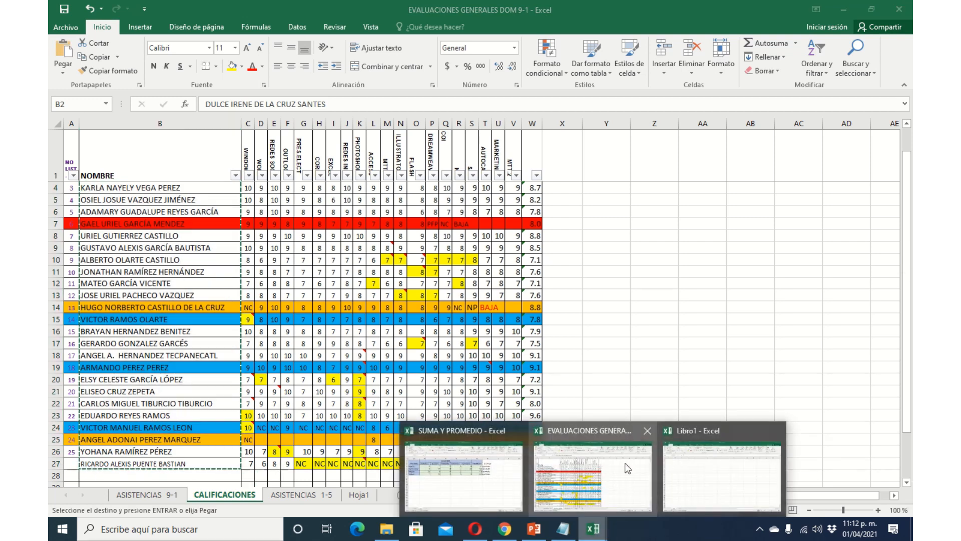
pyautogui.moveTo(475, 463)
pyautogui.click(741, 478)
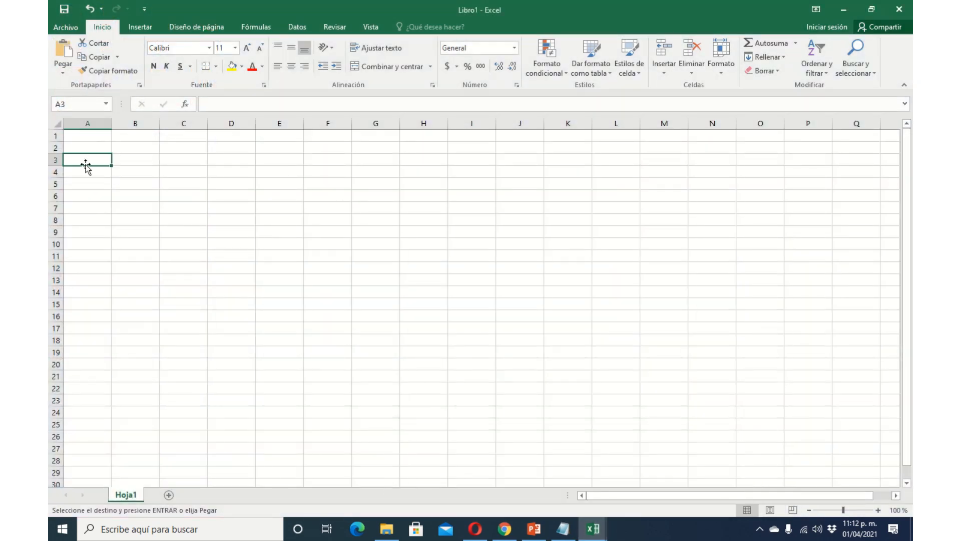
pyautogui.hotkey('ctrl', 'v')
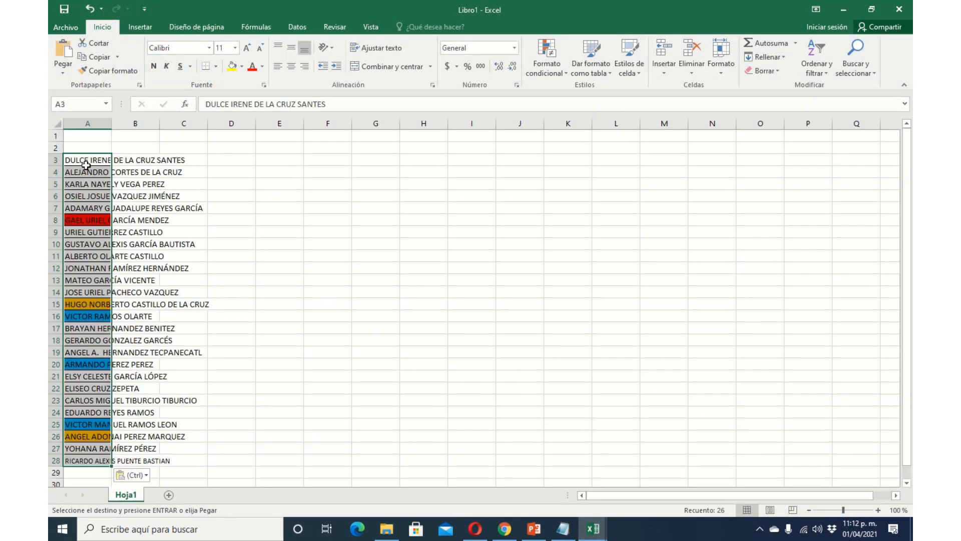
# Autofit column A to the width of the pasted student names.
pyautogui.click(357, 242)
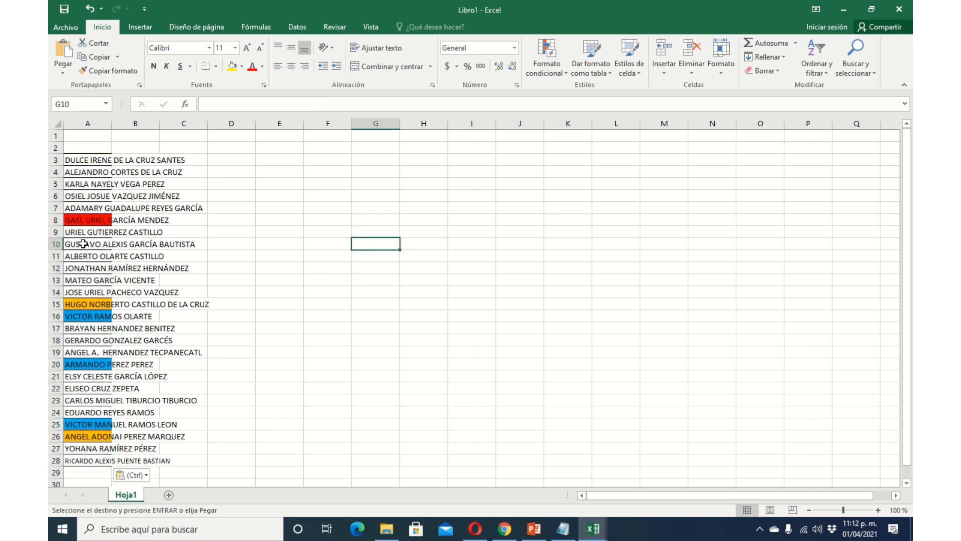
pyautogui.doubleClick(113, 123)
pyautogui.click(169, 269)
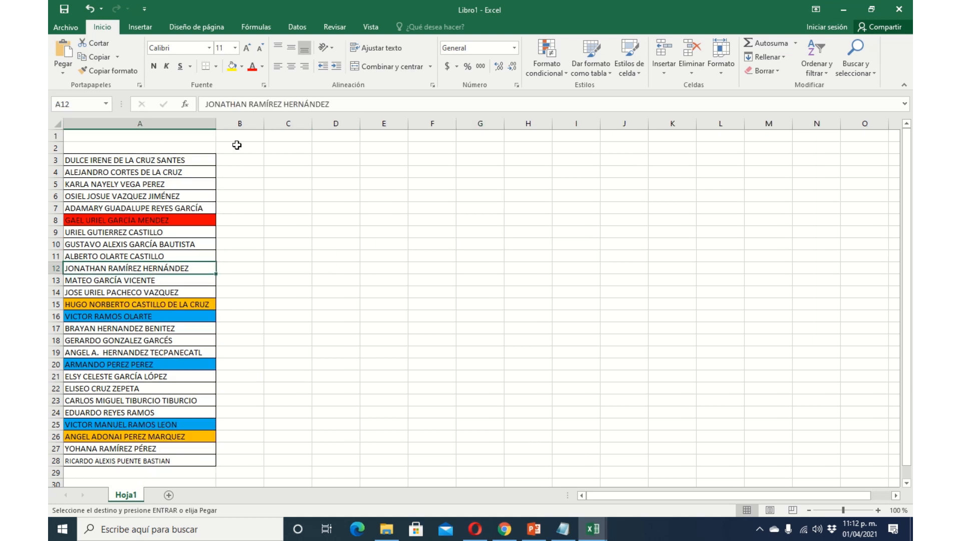
# Format the student names in A3:A28 as Arial size 10 and autofit column A to them.
pyautogui.scroll(-4, 140, 425)
pyautogui.scroll(4, 190, 350)
pyautogui.moveTo(167, 163); pyautogui.dragTo(141, 460)
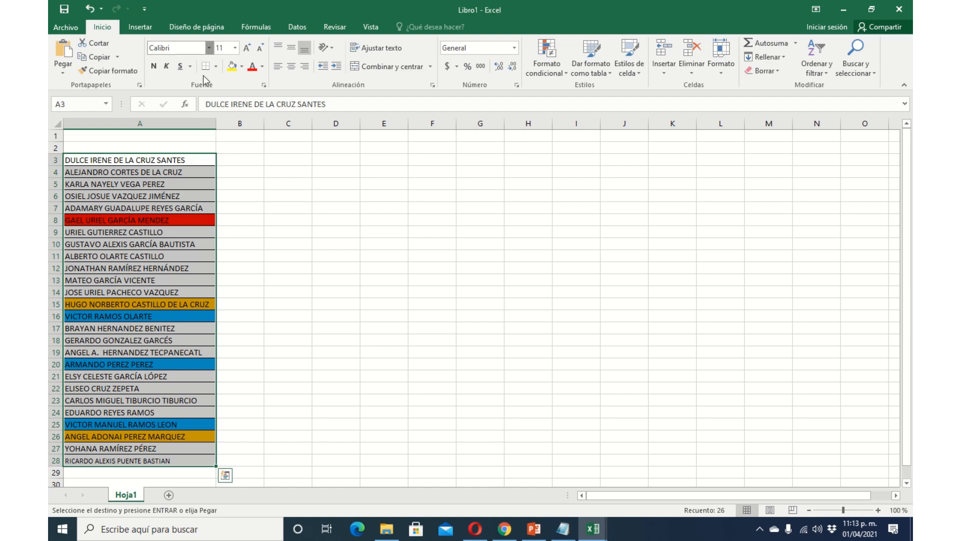
pyautogui.click(209, 48)
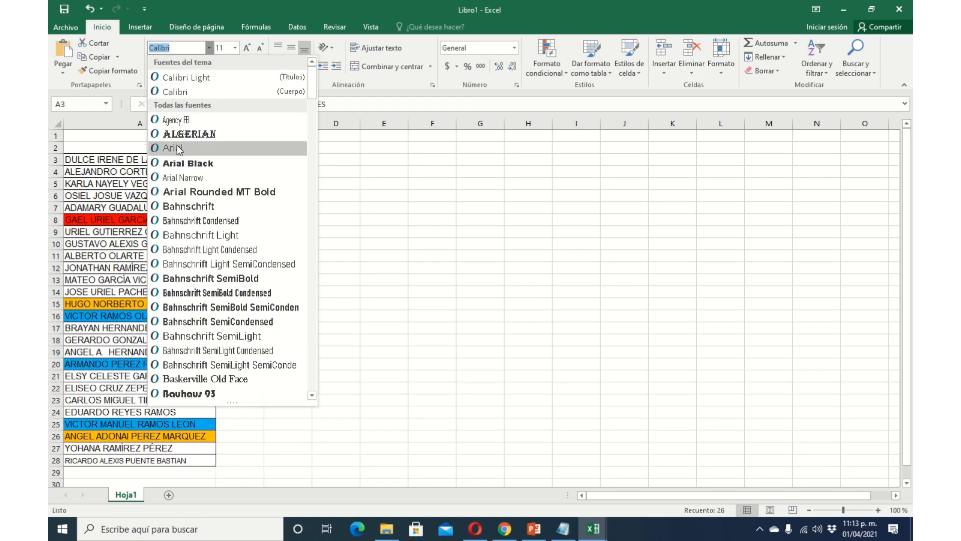
pyautogui.click(174, 147)
pyautogui.click(235, 47)
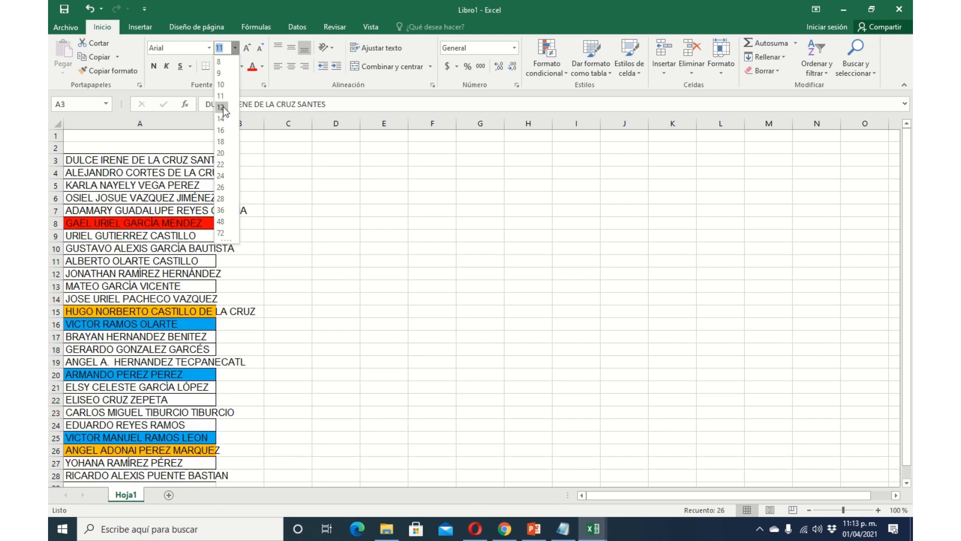
pyautogui.click(221, 85)
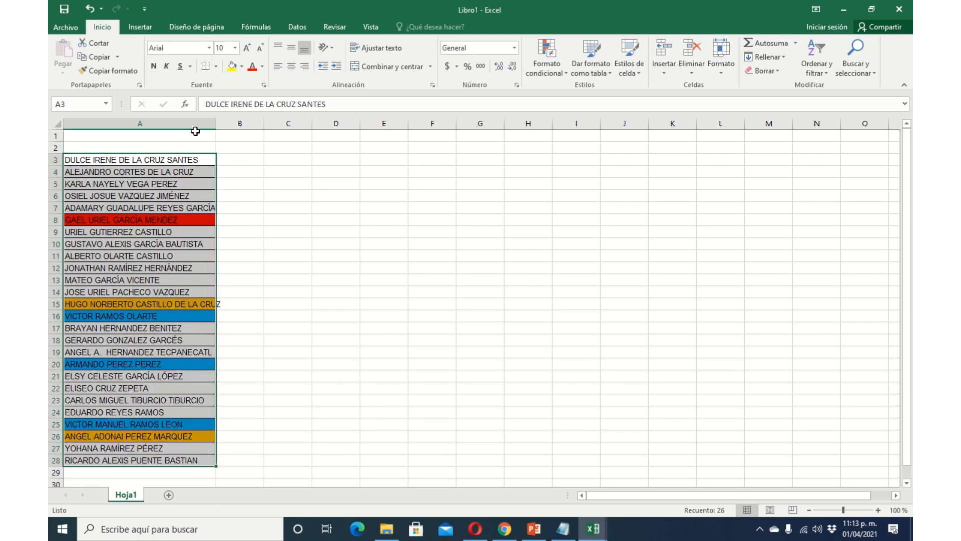
pyautogui.doubleClick(215, 121)
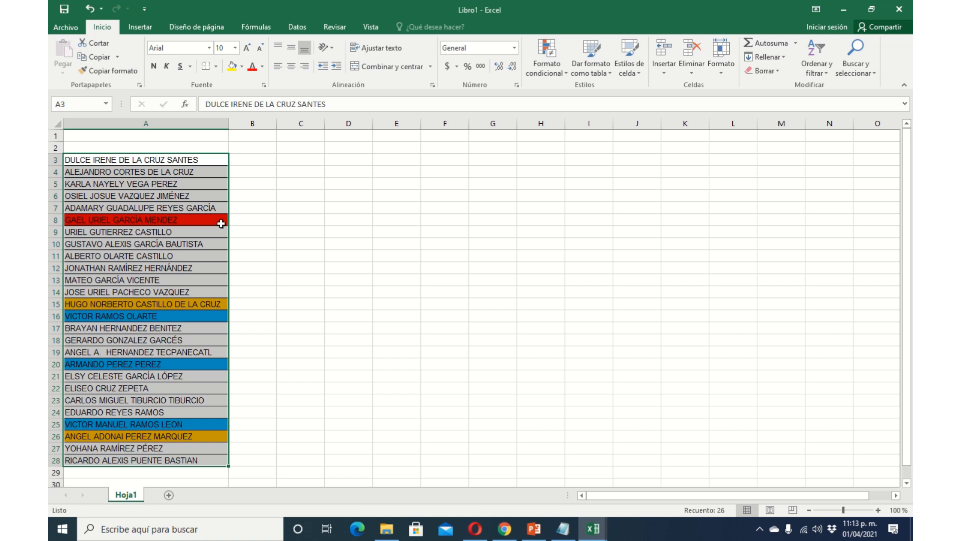
pyautogui.moveTo(612, 495); pyautogui.dragTo(652, 495)
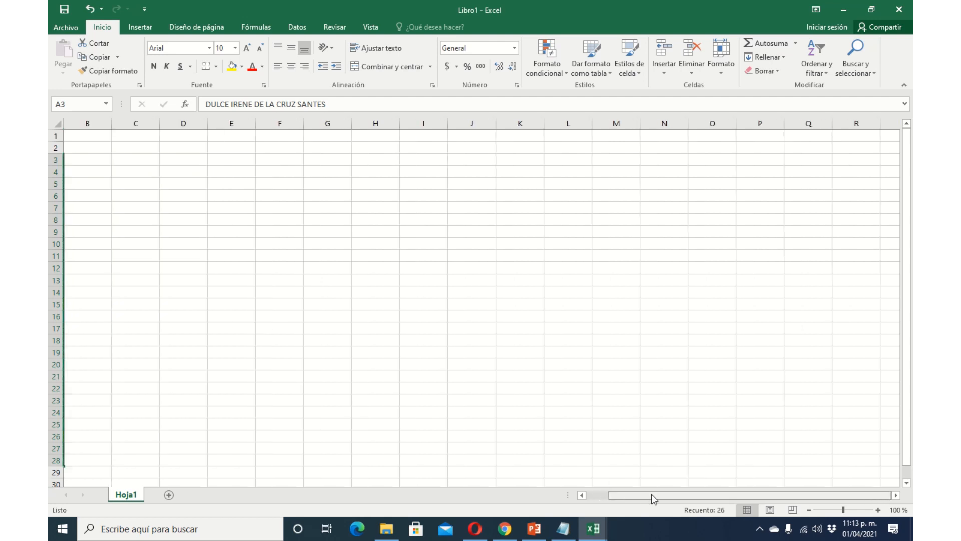
pyautogui.click(895, 494)
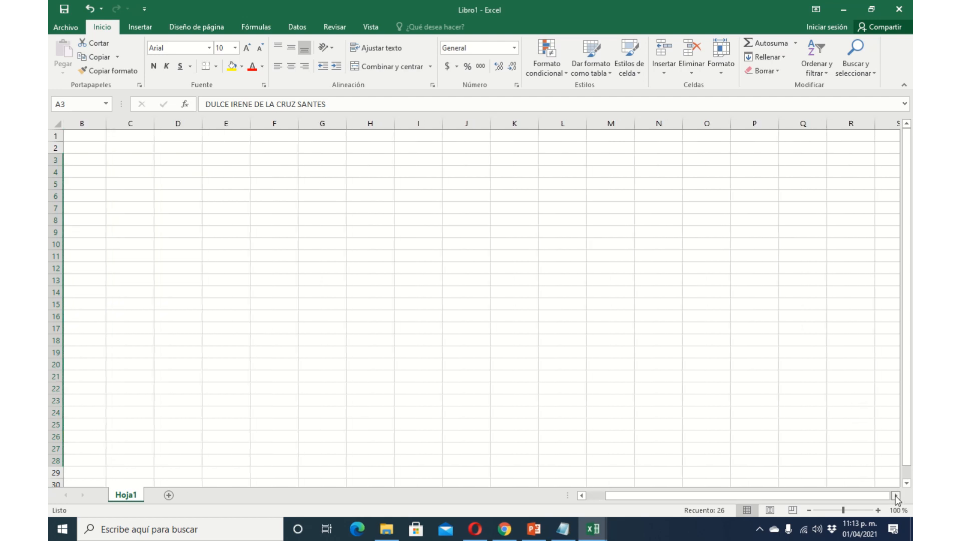
pyautogui.click(896, 495)
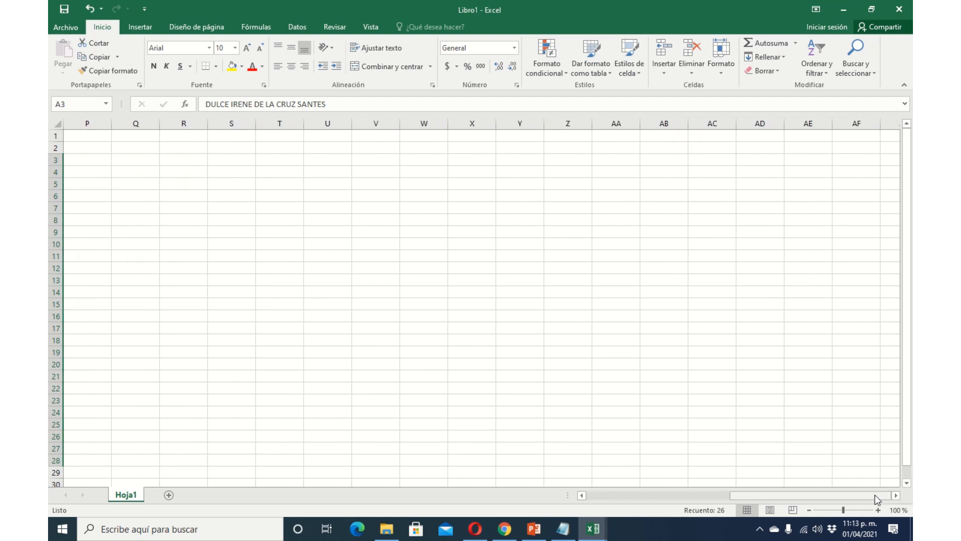
pyautogui.moveTo(857, 495); pyautogui.dragTo(711, 495)
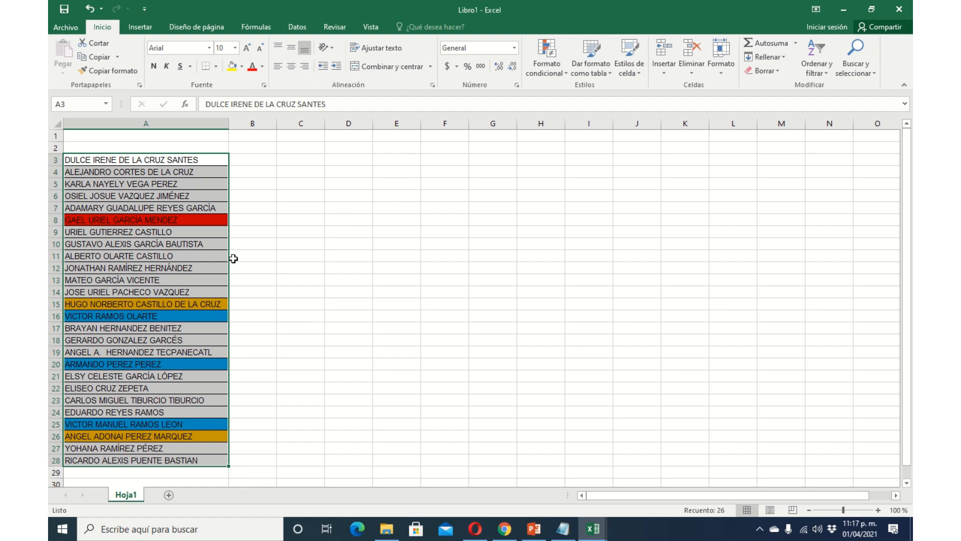
pyautogui.click(304, 259)
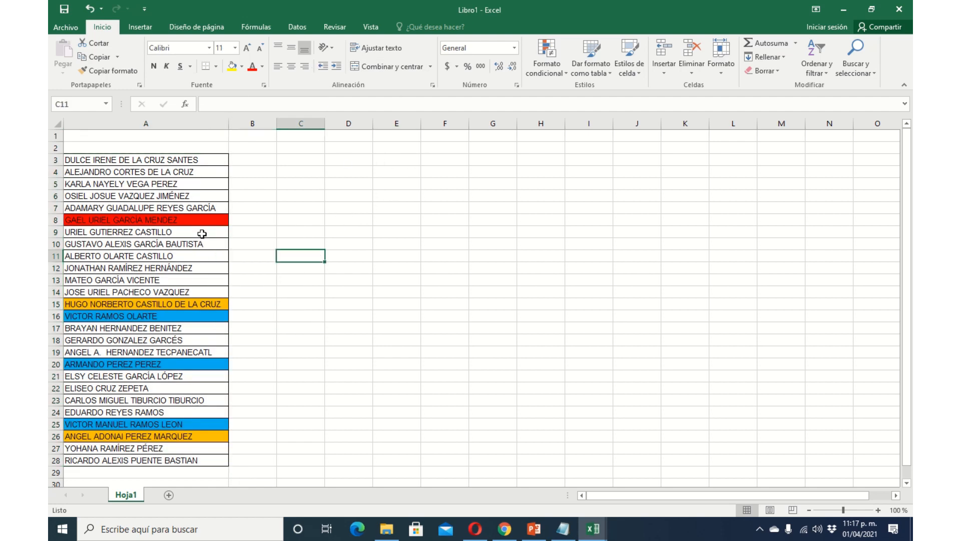
pyautogui.click(656, 302)
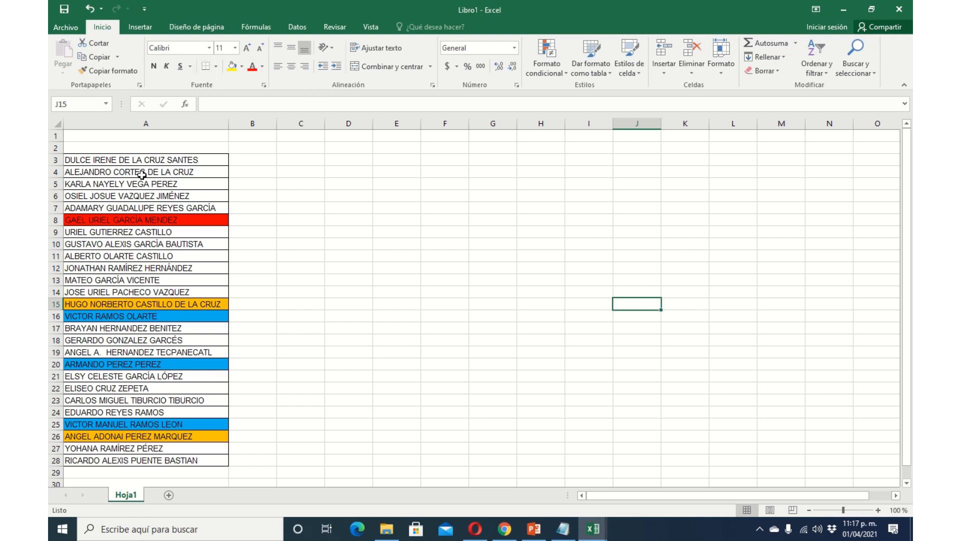
pyautogui.click(516, 224)
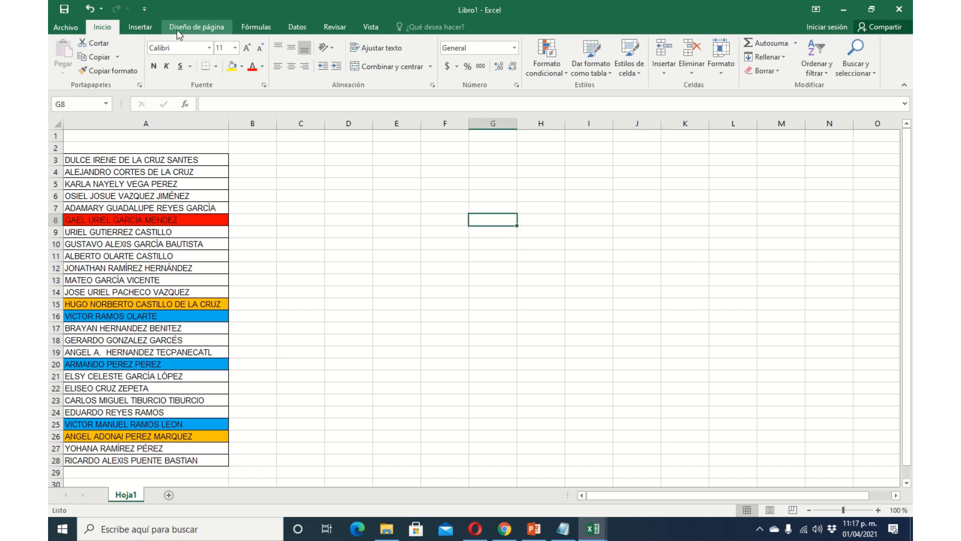
# Switch the workbook to Page Layout view and look over how the student list fits the page.
pyautogui.click(369, 27)
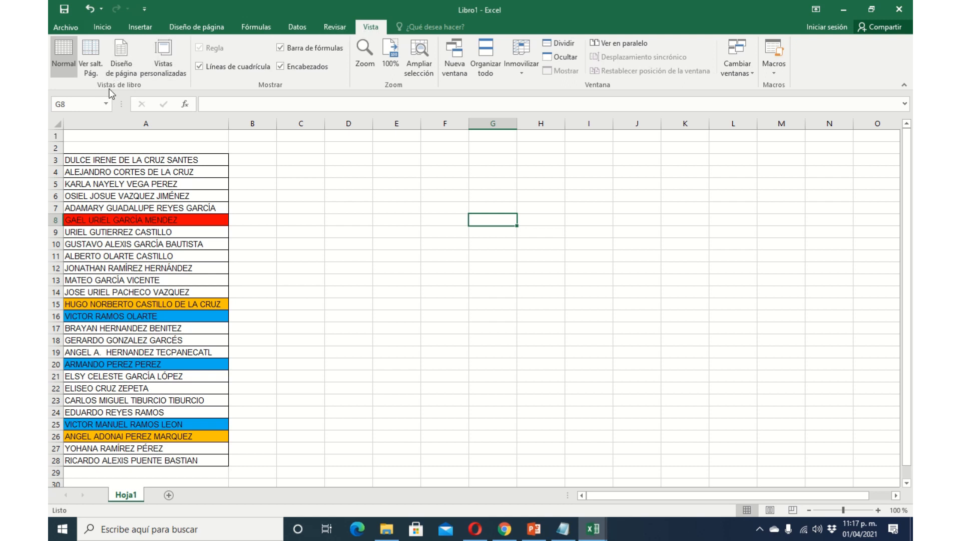
pyautogui.click(122, 55)
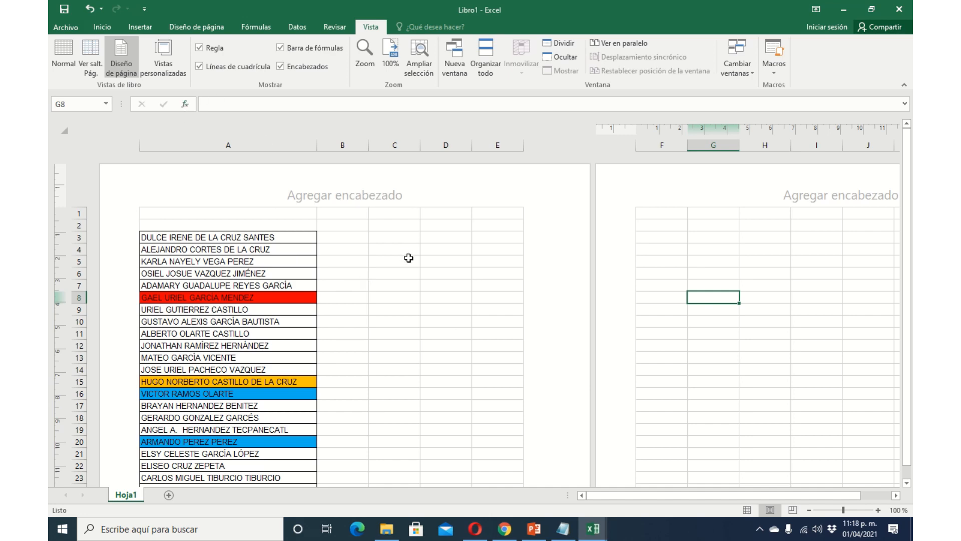
pyautogui.scroll(-10, 412, 275)
pyautogui.scroll(10, 415, 286)
pyautogui.scroll(-2, 321, 249)
pyautogui.scroll(2, 321, 249)
pyautogui.click(98, 31)
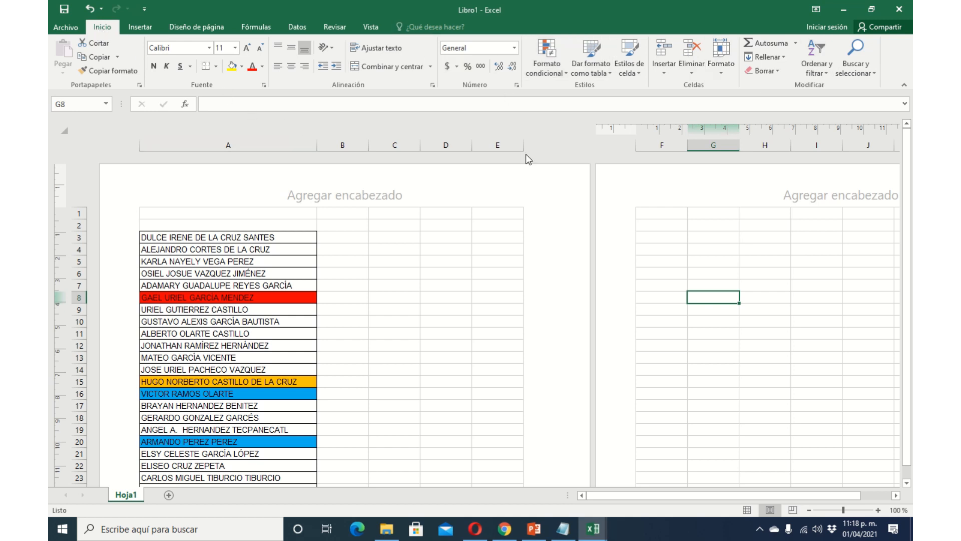
pyautogui.click(398, 264)
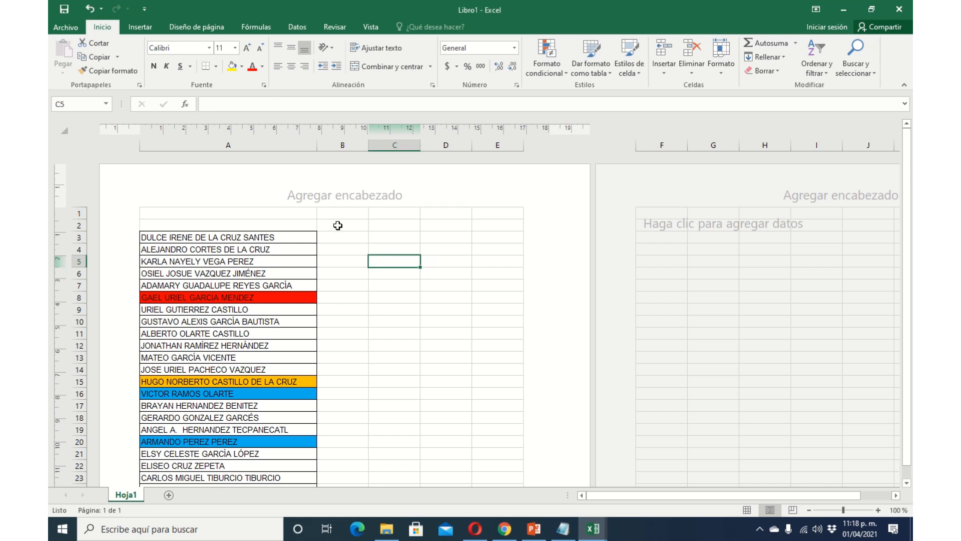
# Try the Horizontal page orientation, check the list on the page, and restore the Vertical orientation.
pyautogui.click(199, 27)
pyautogui.click(180, 66)
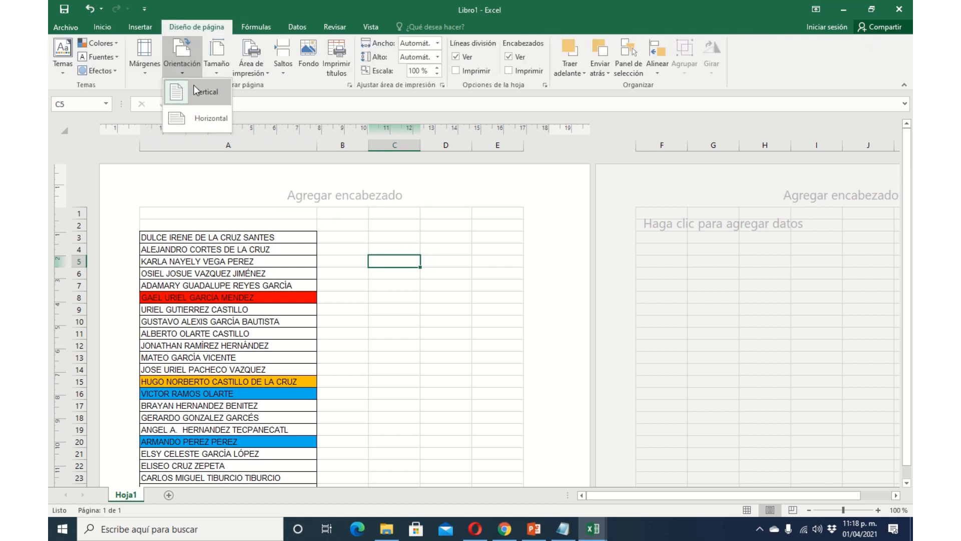
pyautogui.click(205, 116)
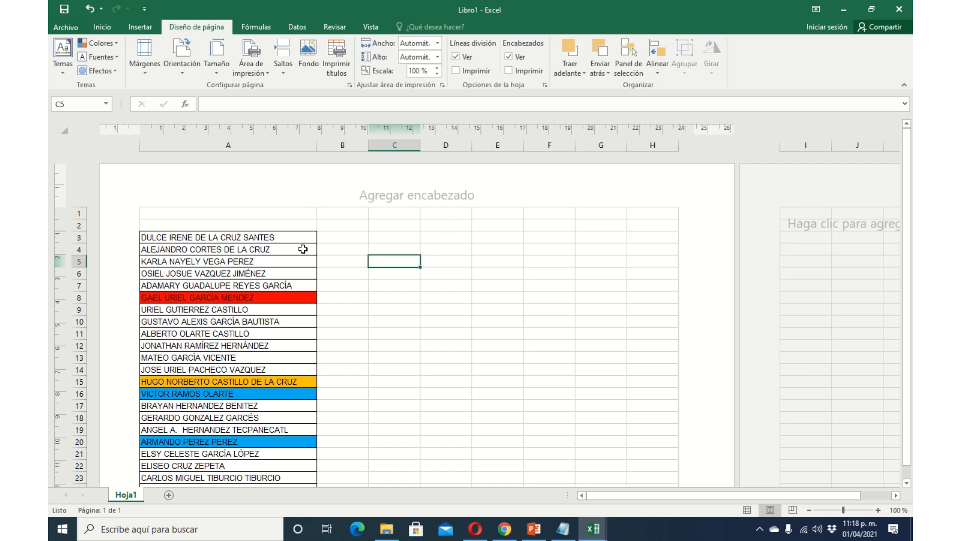
pyautogui.scroll(-11, 738, 307)
pyautogui.scroll(11, 632, 297)
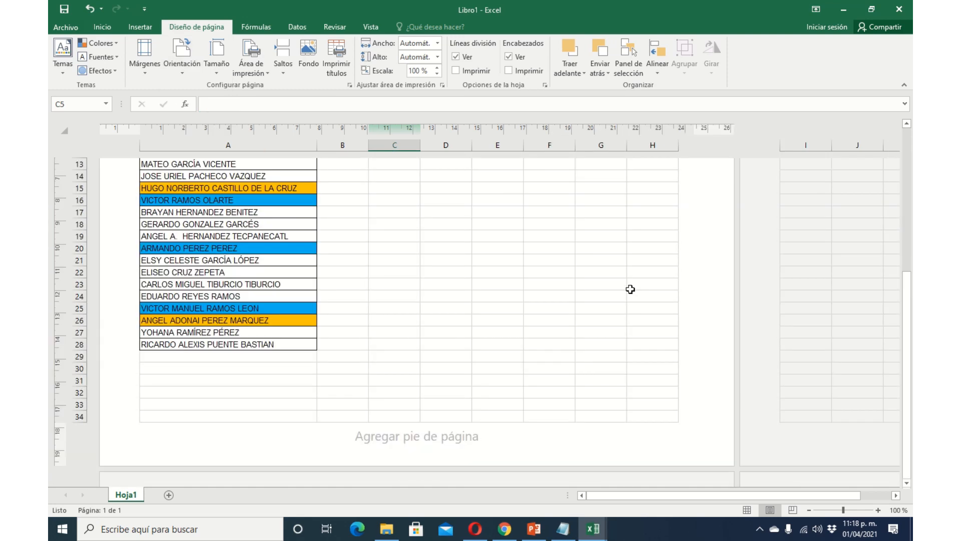
pyautogui.click(188, 74)
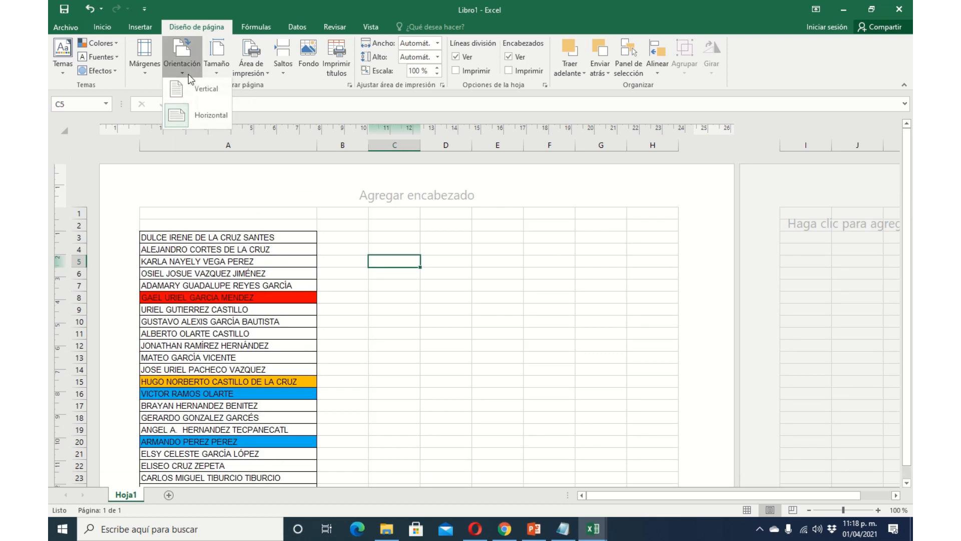
pyautogui.click(202, 91)
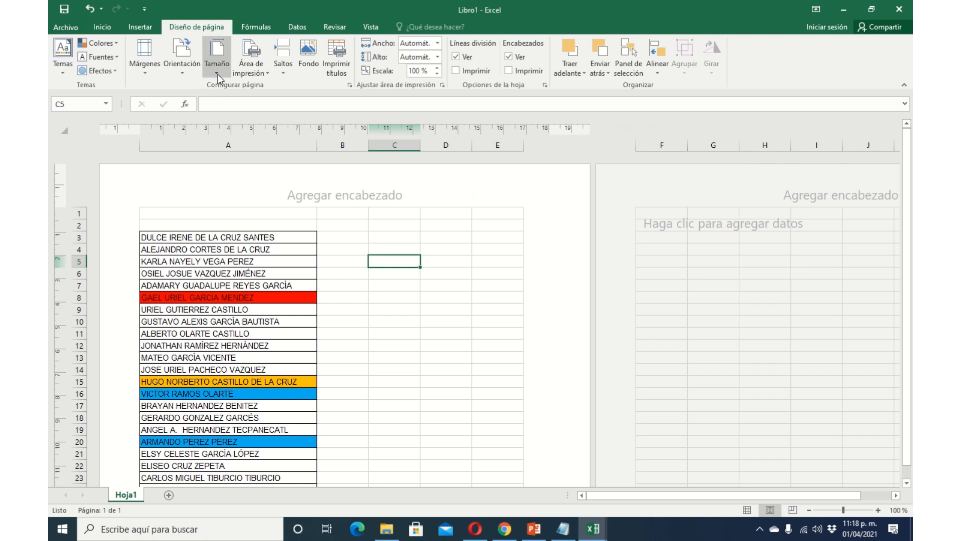
# Set the paper size to Carta, 21.59 cm x 27.94 cm, and check the page.
pyautogui.click(217, 74)
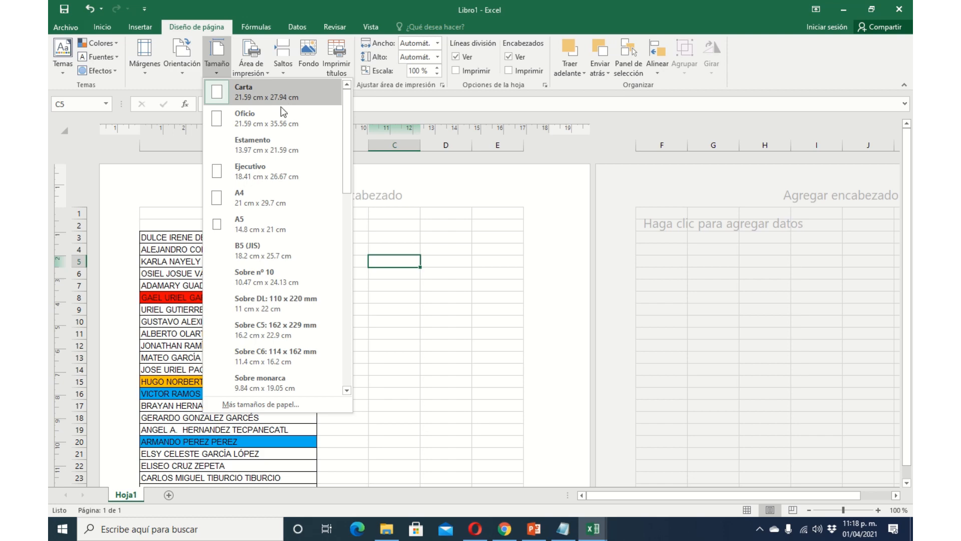
pyautogui.click(282, 93)
pyautogui.click(444, 323)
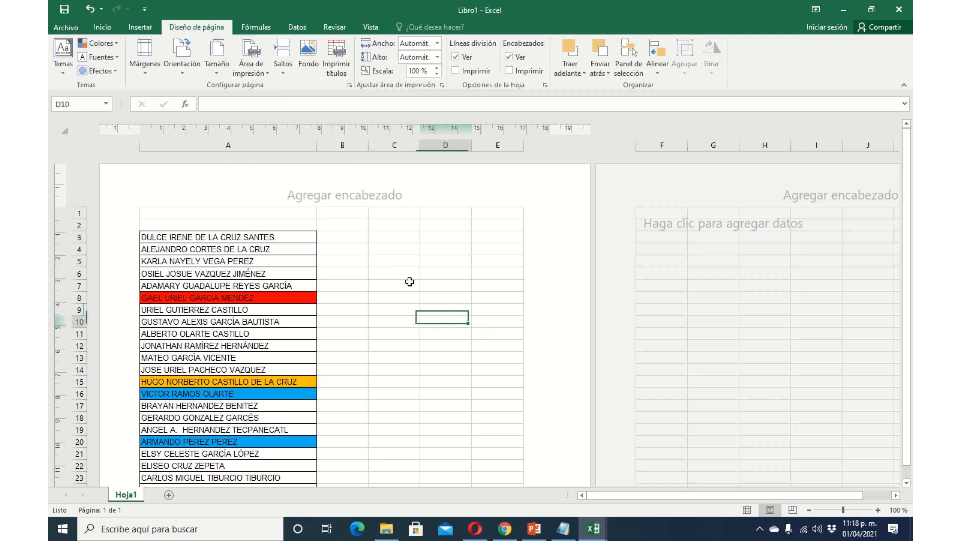
pyautogui.click(352, 255)
pyautogui.scroll(-3, 414, 235)
pyautogui.scroll(3, 414, 235)
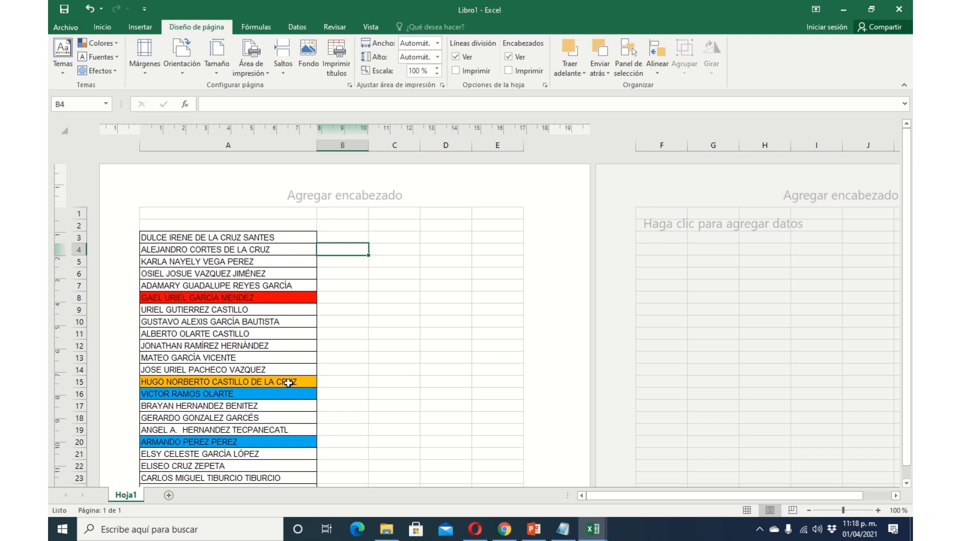
# Show the sheet in Normal view for comparison and return to Page Layout view.
pyautogui.click(371, 28)
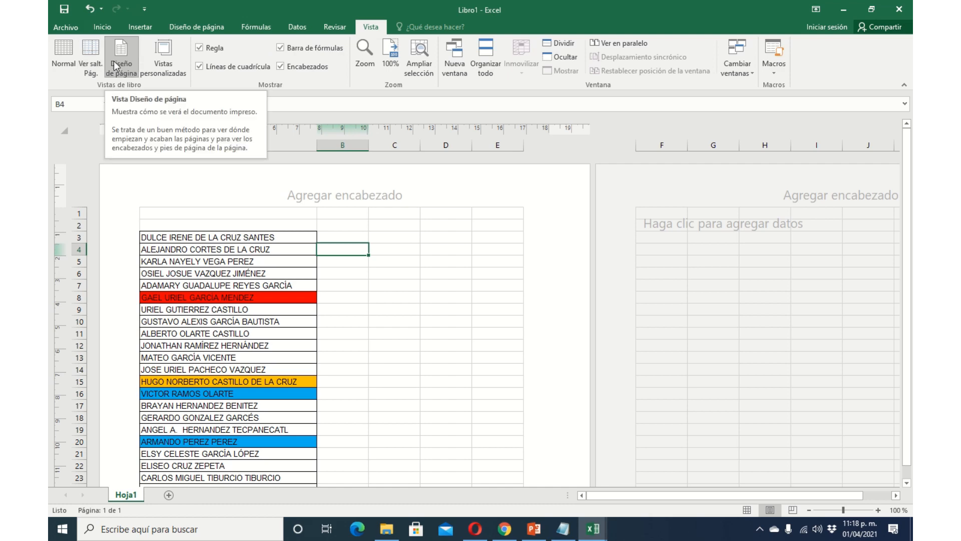
pyautogui.click(57, 53)
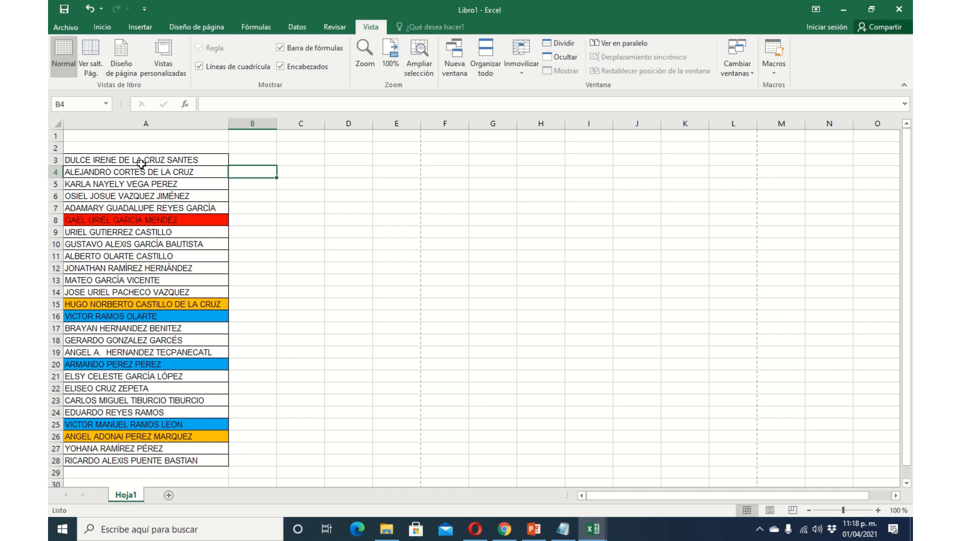
pyautogui.click(129, 55)
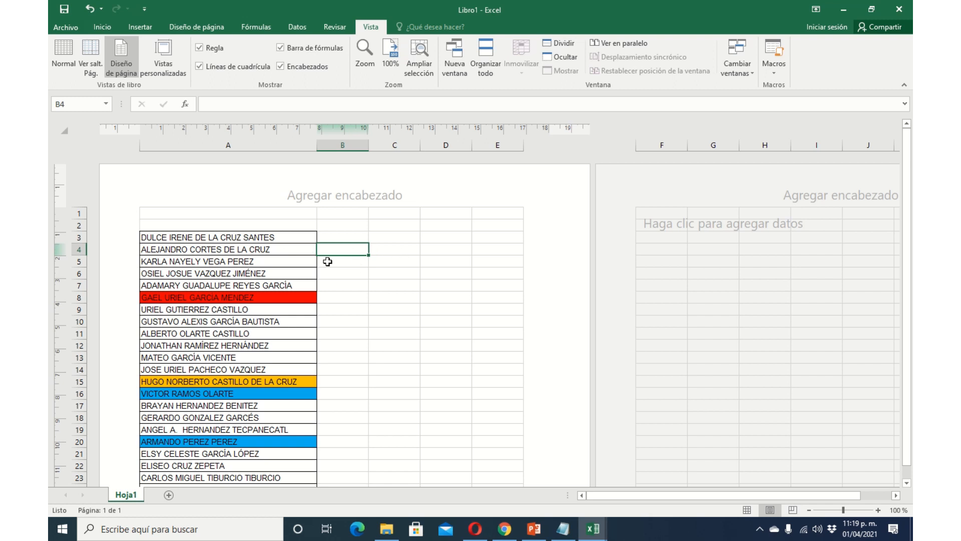
pyautogui.click(167, 237)
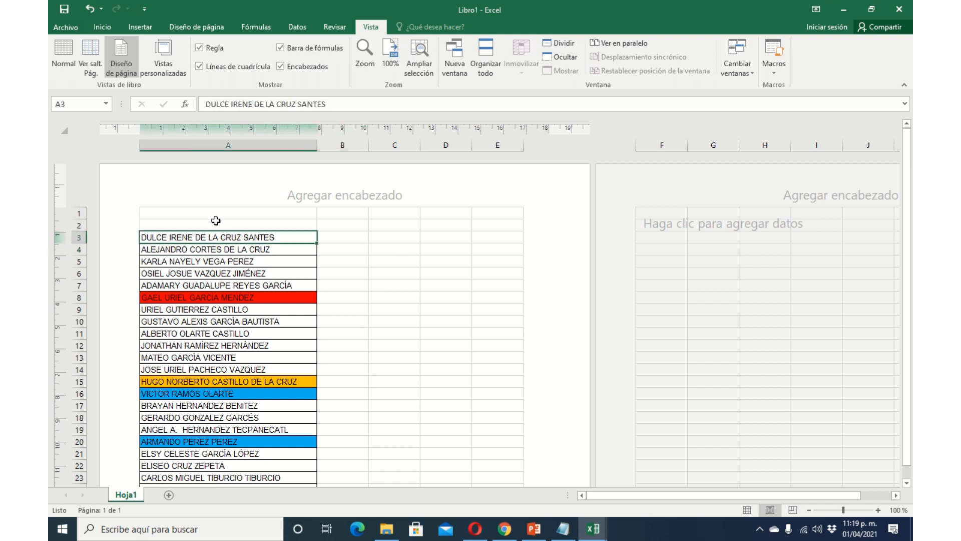
pyautogui.click(200, 259)
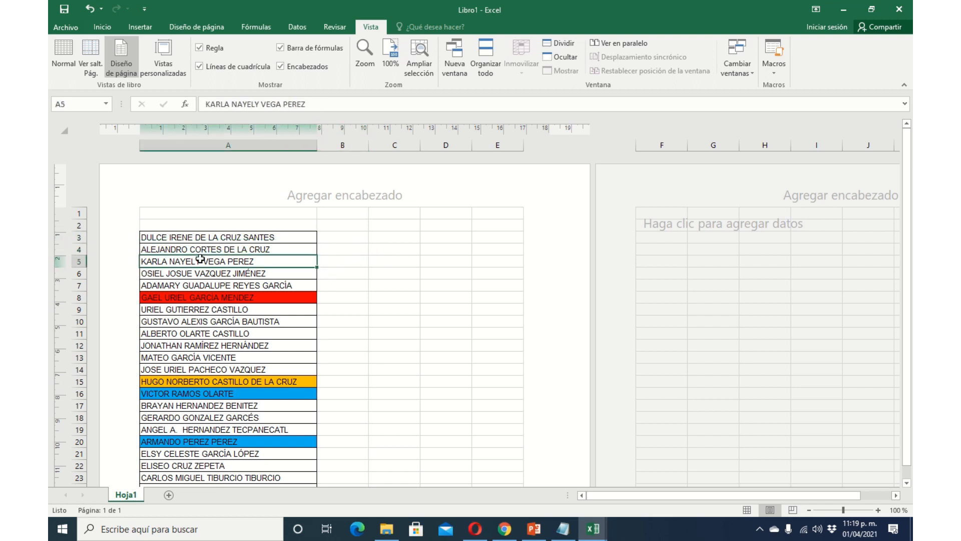
pyautogui.scroll(-5, 205, 281)
pyautogui.scroll(5, 261, 285)
# Enter the column headings NOMBRE, GRUPO and CALICACION in cells A2, B2 and C2 above the student list.
pyautogui.click(248, 224)
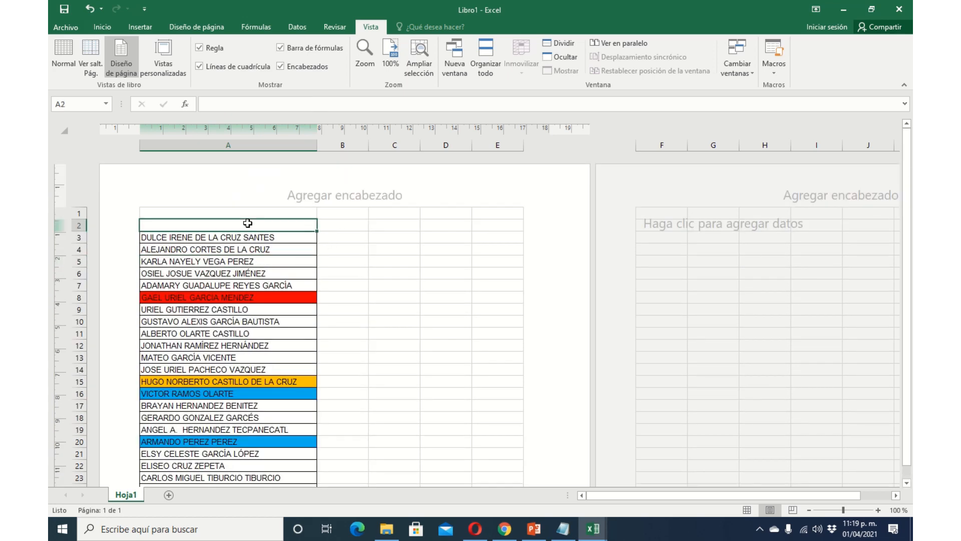
pyautogui.write('n')
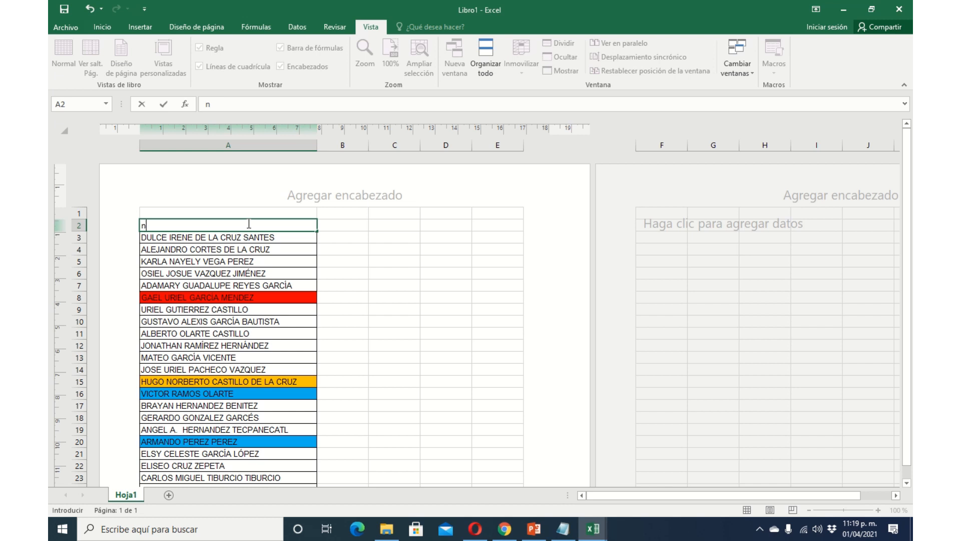
pyautogui.write('oNOMBRE')
pyautogui.click(331, 229)
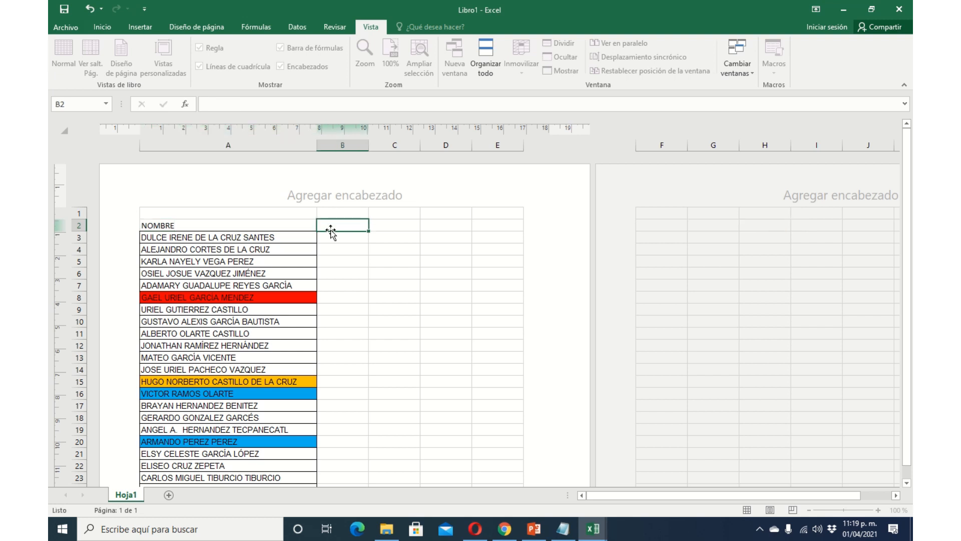
pyautogui.write('GRU')
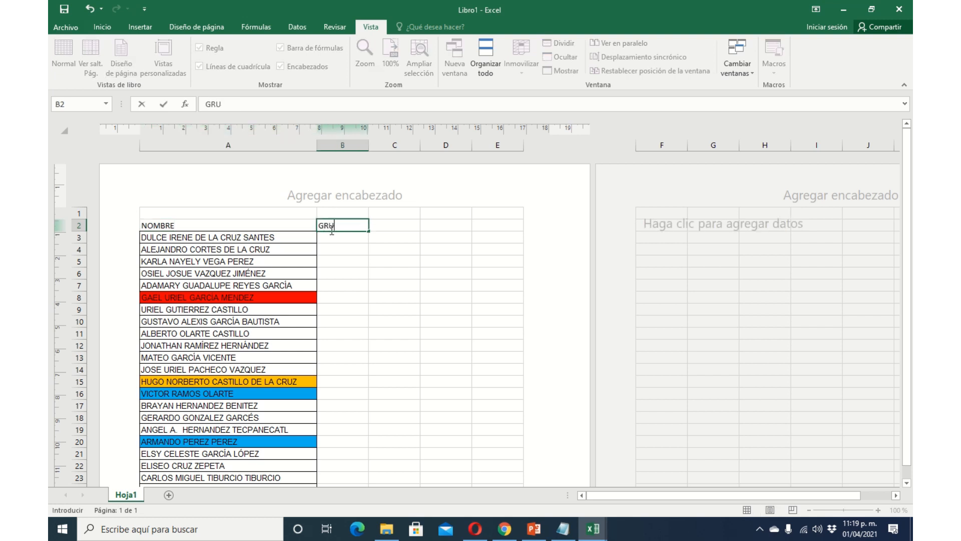
pyautogui.write('PO')
pyautogui.click(388, 226)
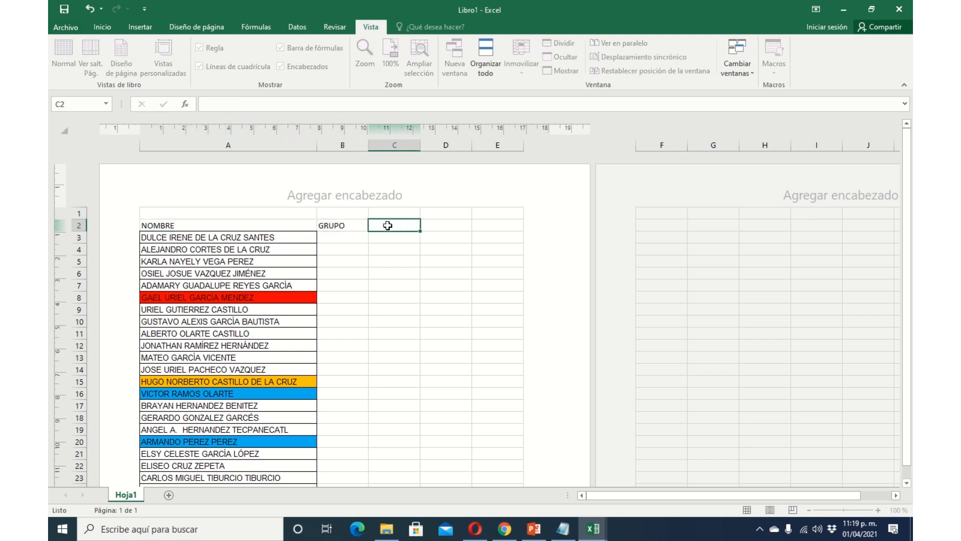
pyautogui.write('CALI')
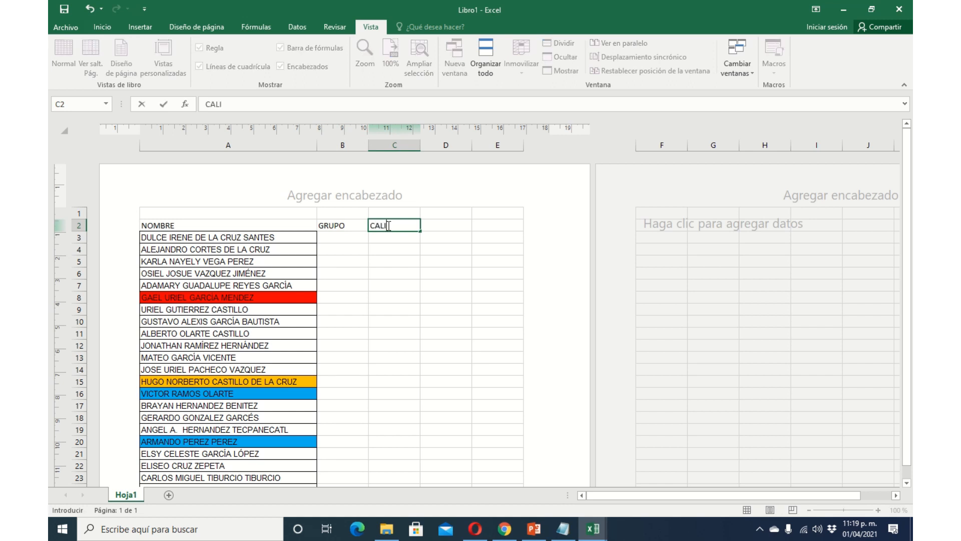
pyautogui.write('CACION')
pyautogui.press('Return')
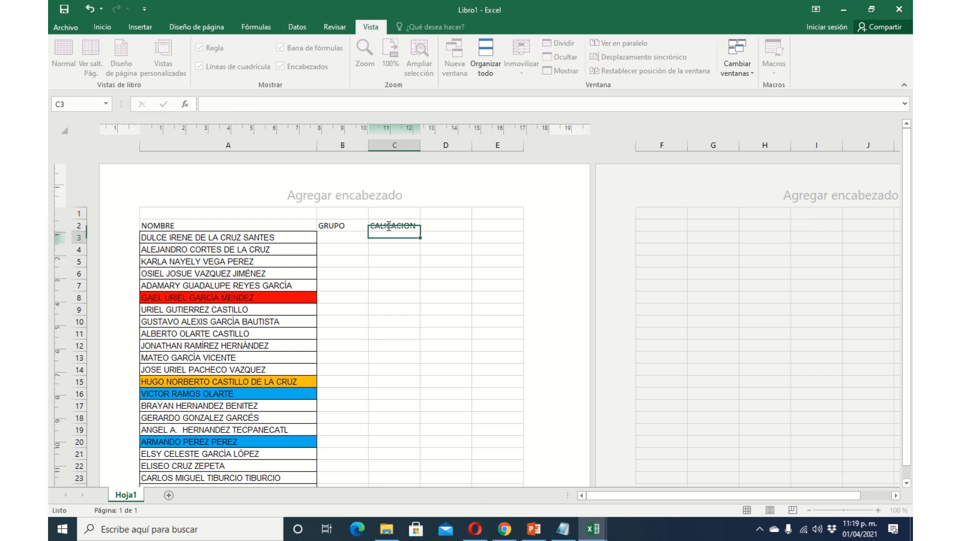
# Fill in the groups for the first five students in B3:B7 with A, A, AB, B and C.
pyautogui.press('Left')
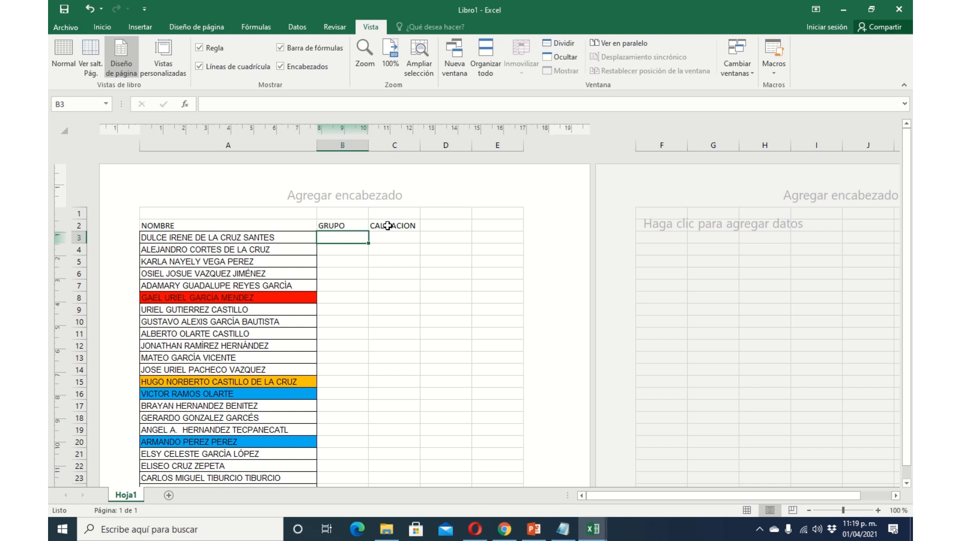
pyautogui.write('A')
pyautogui.press('Return')
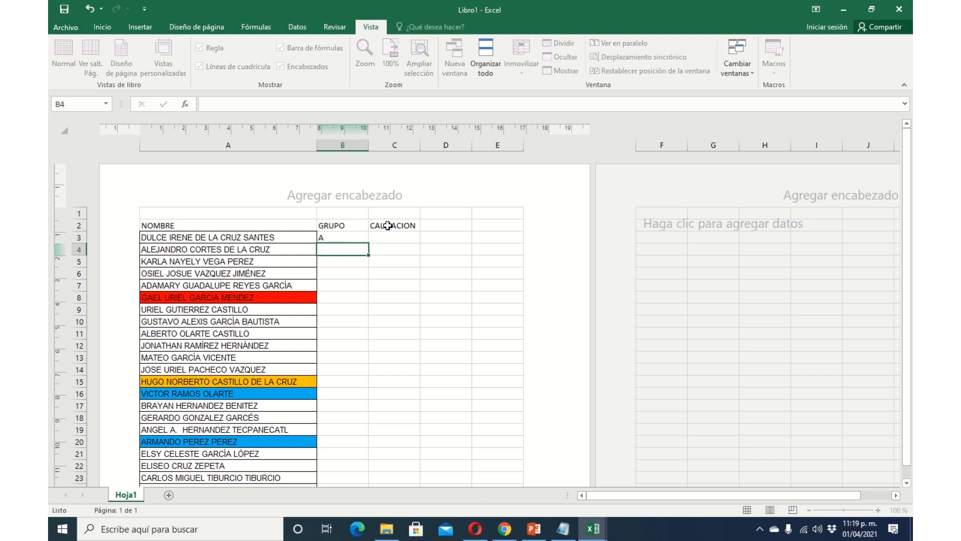
pyautogui.write('A')
pyautogui.press('Return')
pyautogui.write('AB')
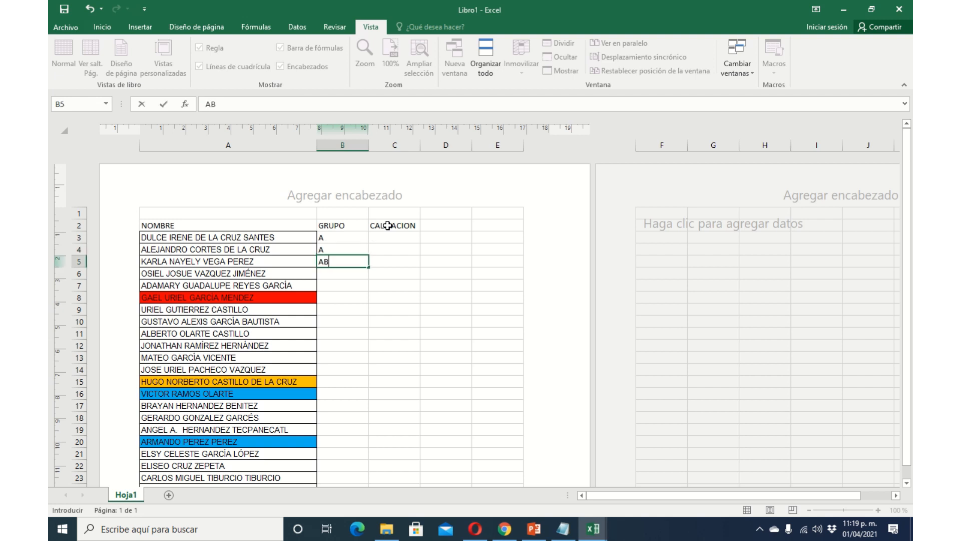
pyautogui.press('Return')
pyautogui.write('B')
pyautogui.press('Return')
pyautogui.write('C')
pyautogui.press('Return')
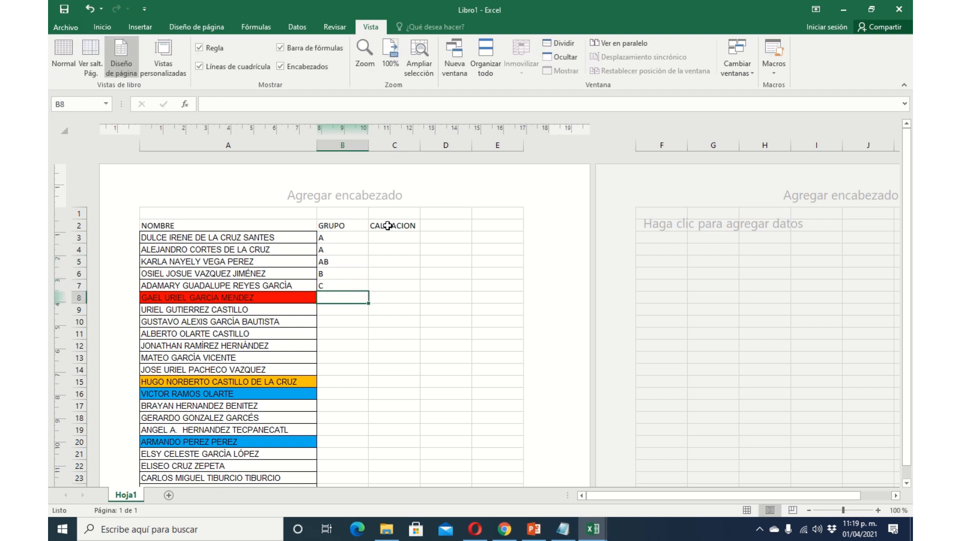
# Enter the groups A, C, B, C and A in cells B8:B12.
pyautogui.write('A')
pyautogui.press('Return')
pyautogui.write('C')
pyautogui.press('Return')
pyautogui.write('B')
pyautogui.press('Return')
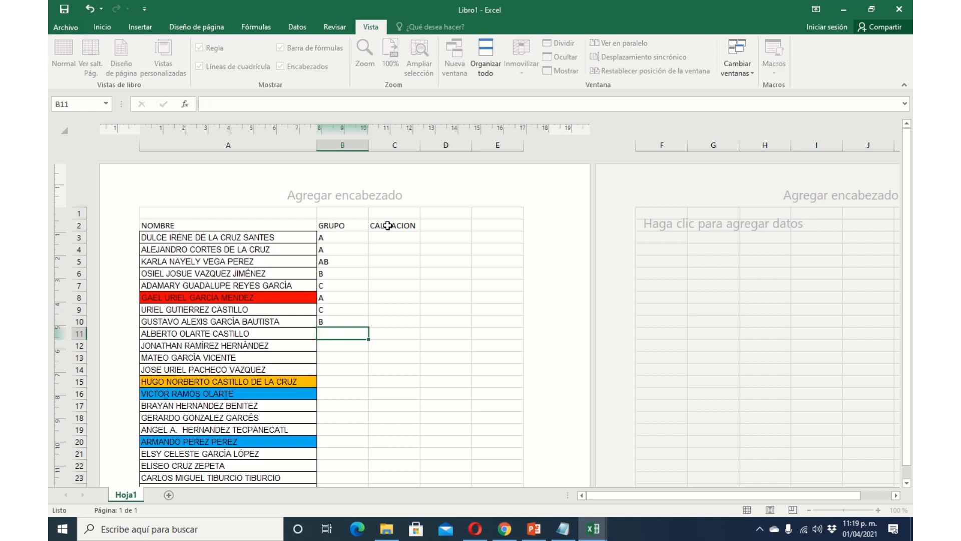
pyautogui.write('C')
pyautogui.press('Return')
pyautogui.write('A')
pyautogui.press('Return')
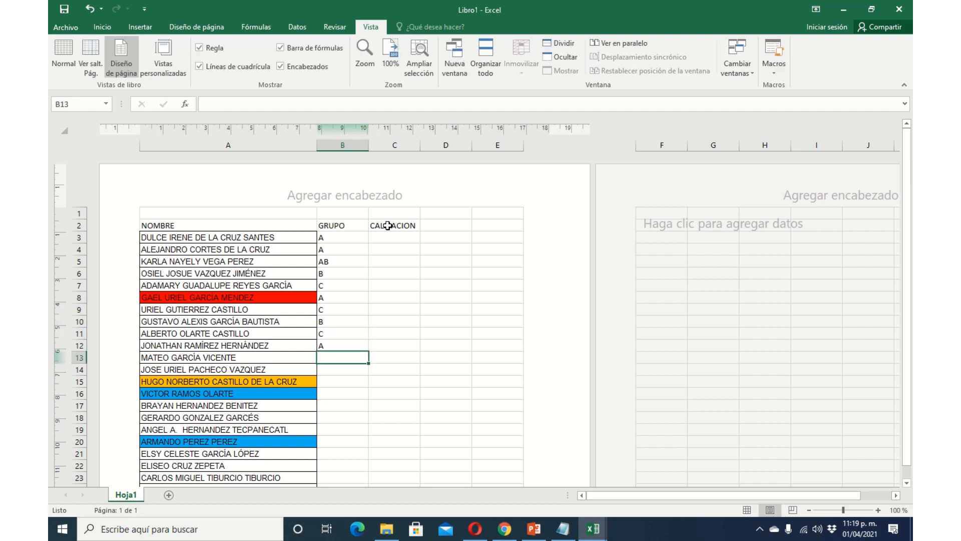
# Enter the groups N, C, C and A in cells B13:B16.
pyautogui.write('N')
pyautogui.press('Return')
pyautogui.write('C')
pyautogui.press('Return')
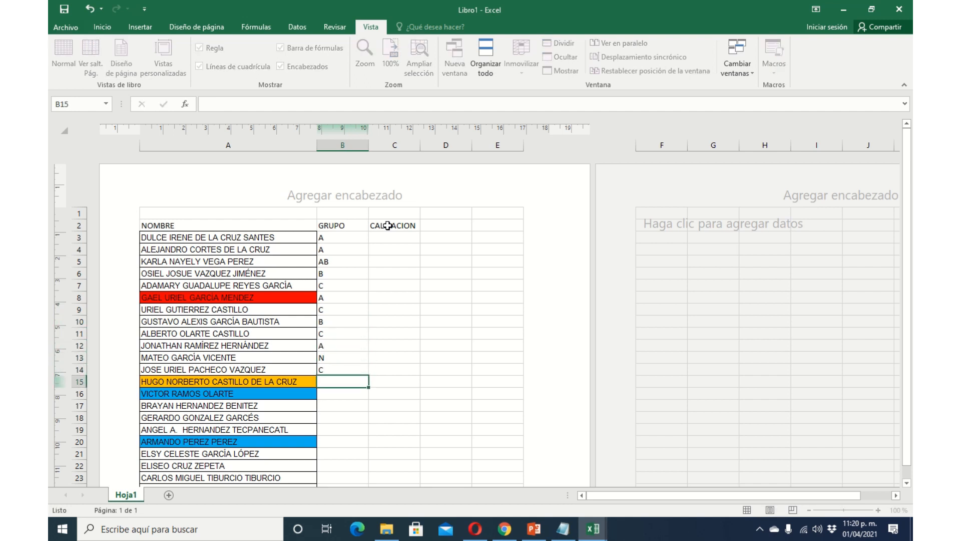
pyautogui.write('C')
pyautogui.press('Return')
pyautogui.write('A')
pyautogui.press('Return')
# Enter the groups B, C, A and B in cells B17:B20.
pyautogui.write('B')
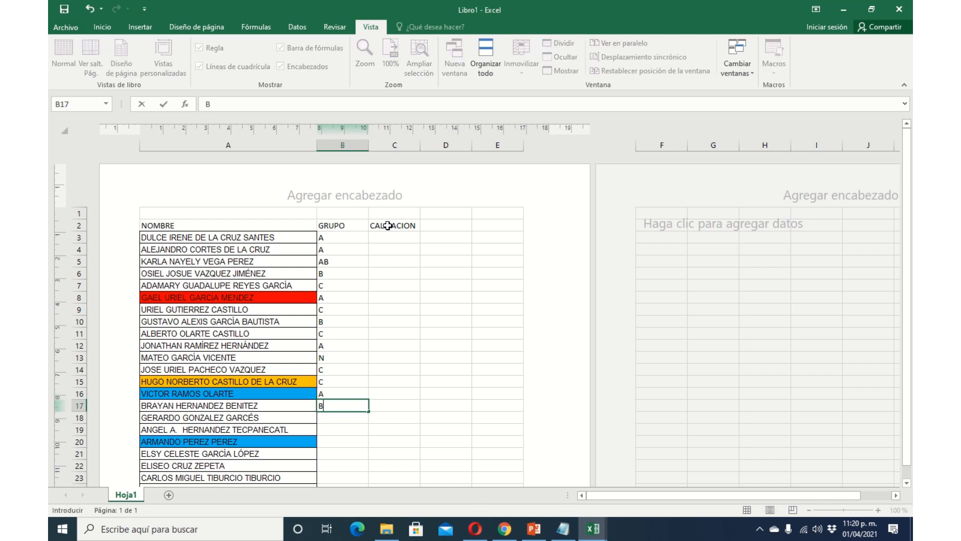
pyautogui.press('Return')
pyautogui.write('C')
pyautogui.press('Return')
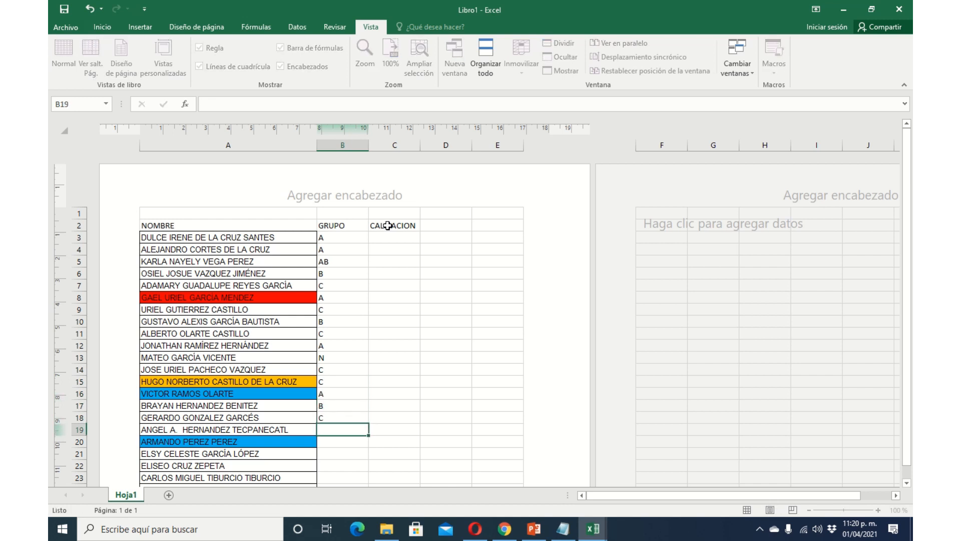
pyautogui.write('A')
pyautogui.press('Return')
pyautogui.write('B')
pyautogui.press('Return')
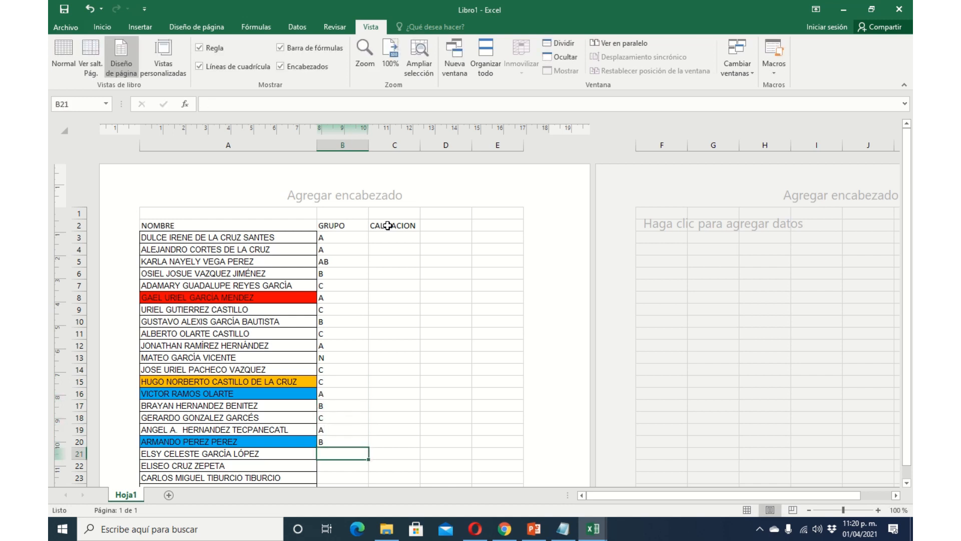
# Enter the groups C, C, A and A in cells B21:B24.
pyautogui.write('C')
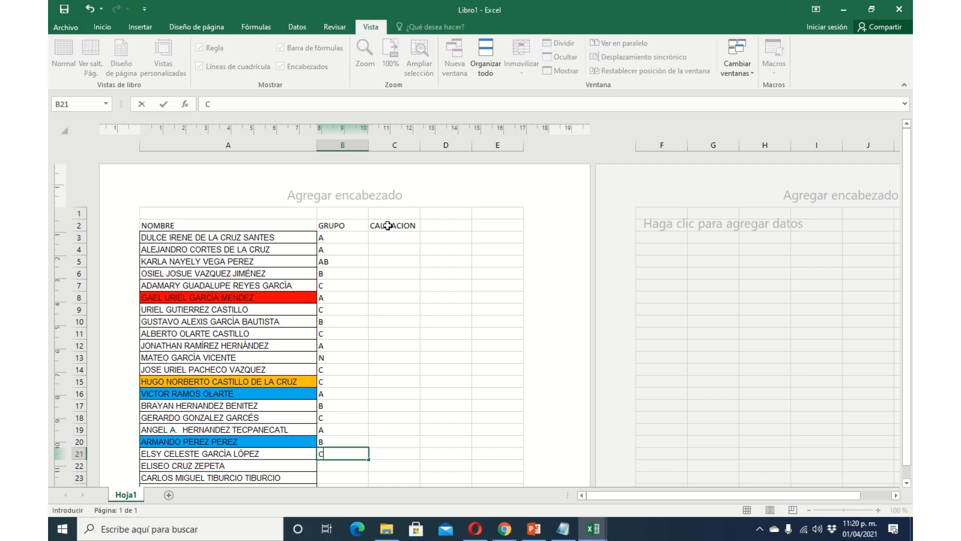
pyautogui.press('Return')
pyautogui.write('C')
pyautogui.press('Return')
pyautogui.write('A')
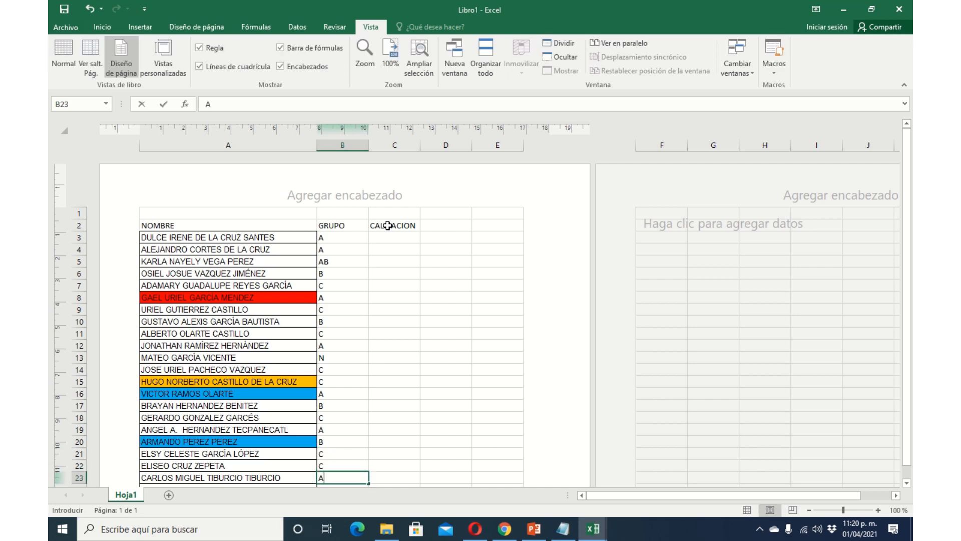
pyautogui.press('Return')
pyautogui.write('A')
pyautogui.press('Return')
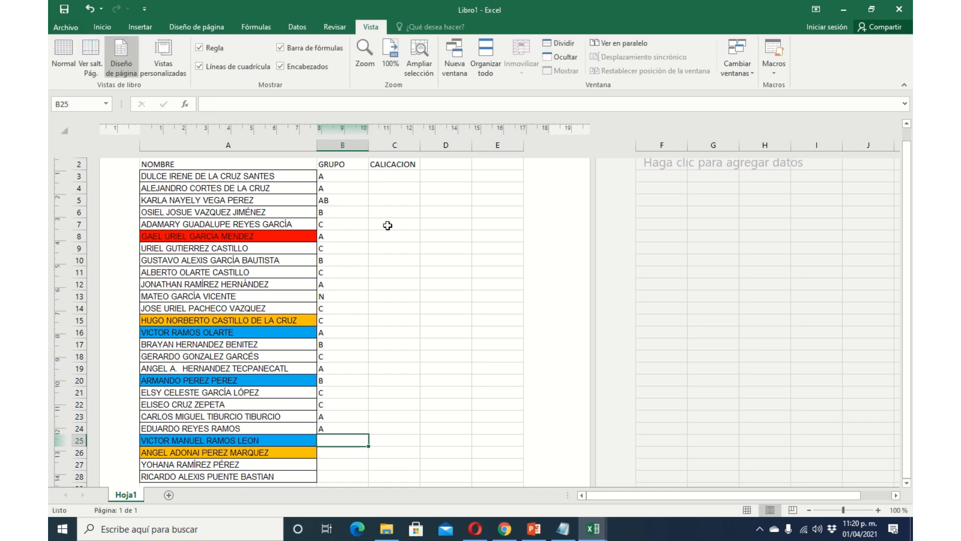
# Complete the GRUPO column by entering B, C, C and B for the last four students in B25:B28.
pyautogui.write('B')
pyautogui.press('Return')
pyautogui.write('C')
pyautogui.press('Return')
pyautogui.write('C')
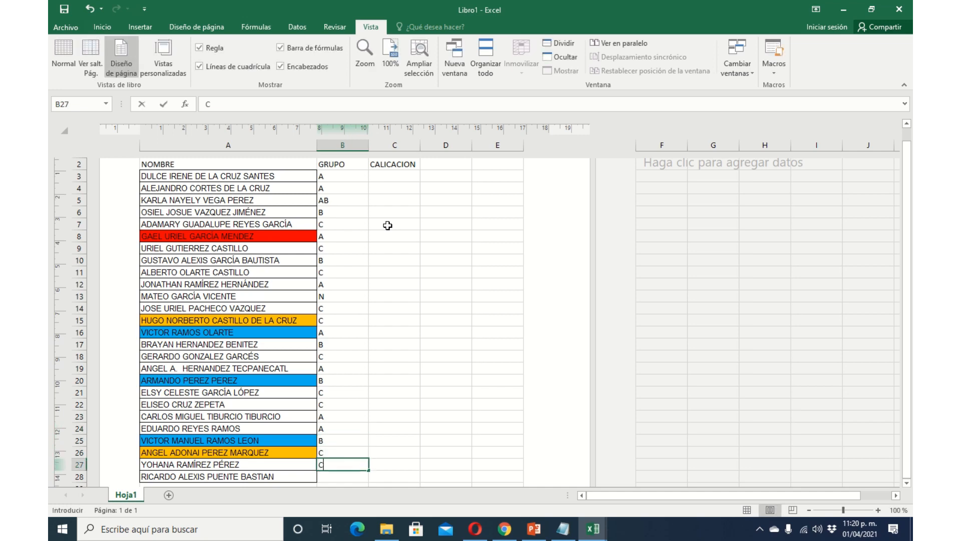
pyautogui.press('Return')
pyautogui.write('B')
pyautogui.press('Return')
pyautogui.write('B')
pyautogui.press('Return')
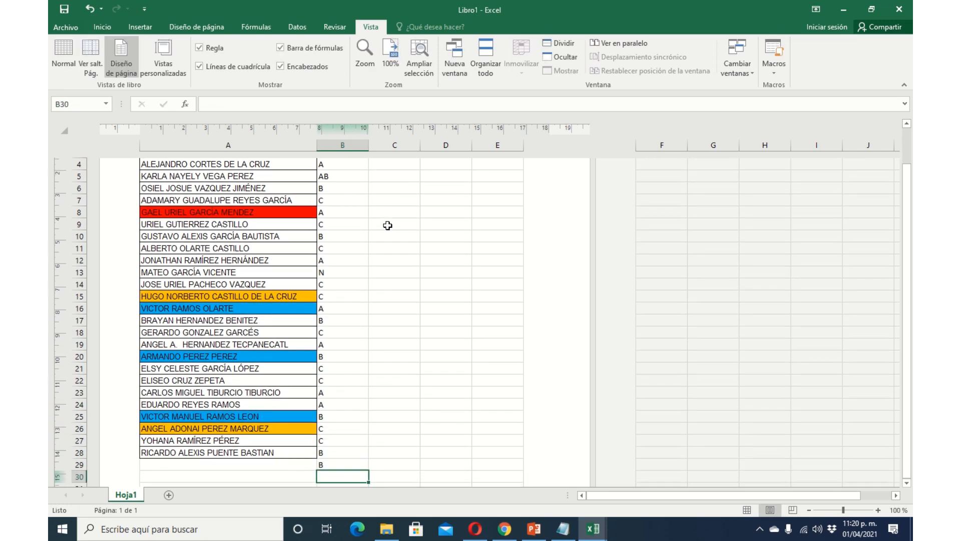
pyautogui.write('C')
pyautogui.press('Return')
pyautogui.write('A')
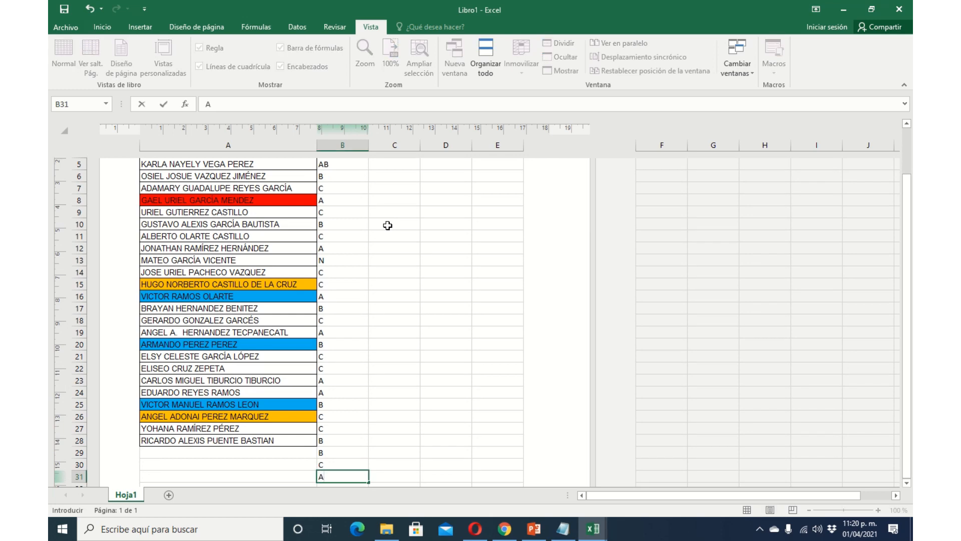
pyautogui.press('Up')
pyautogui.press('Up')
pyautogui.press('Up')
pyautogui.press('Up')
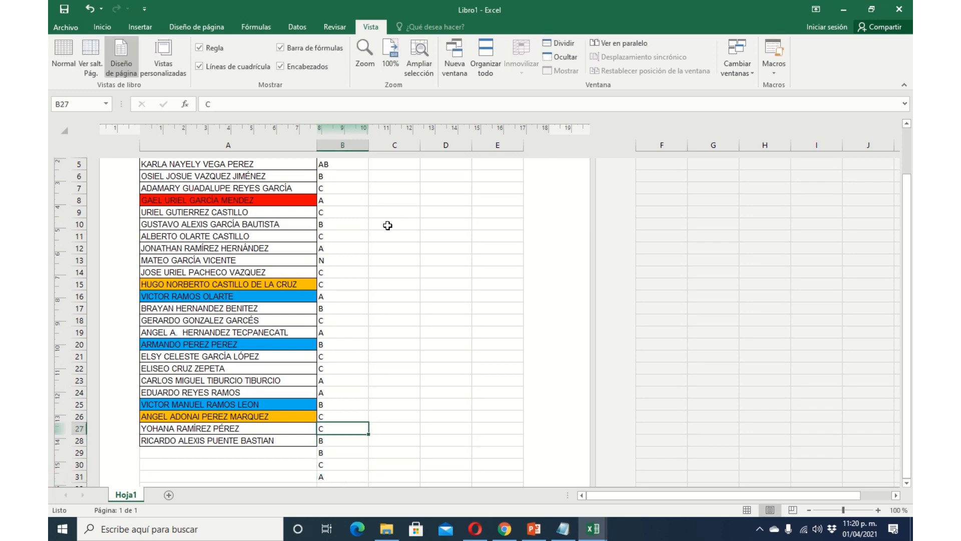
pyautogui.press('Down')
pyautogui.press('Down')
pyautogui.hotkey('shift', 'Down')
pyautogui.hotkey('shift', 'Down')
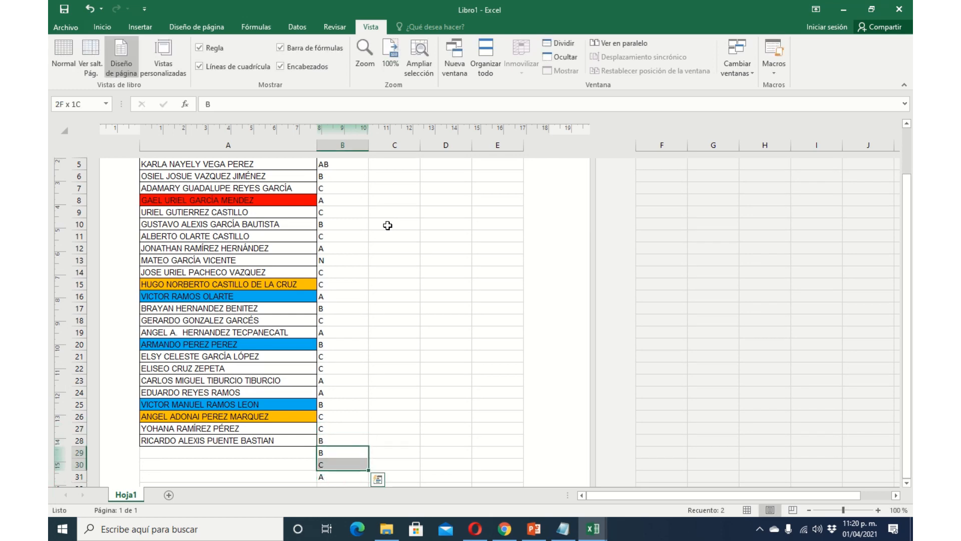
pyautogui.press('Delete')
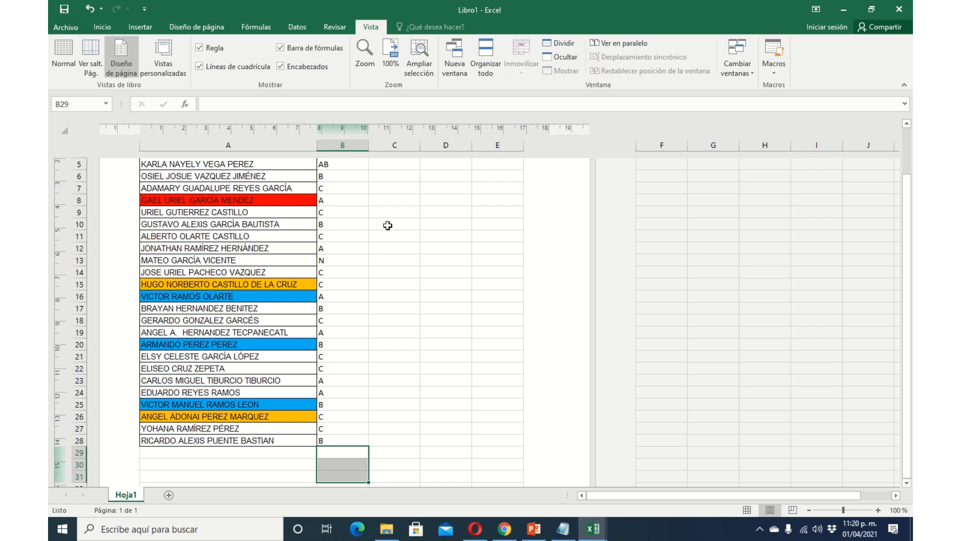
# Correct the third student's group in cell B5 to B.
pyautogui.scroll(3, 421, 188)
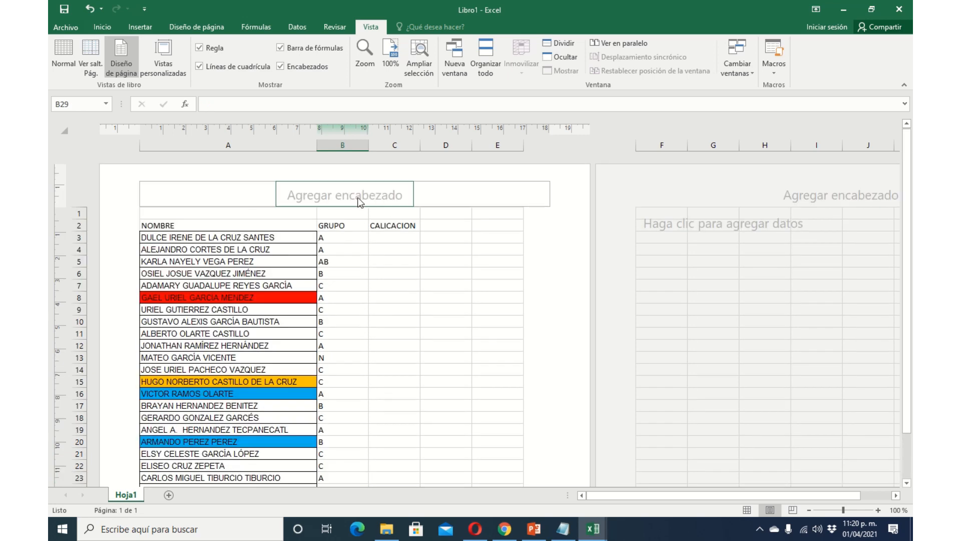
pyautogui.click(320, 262)
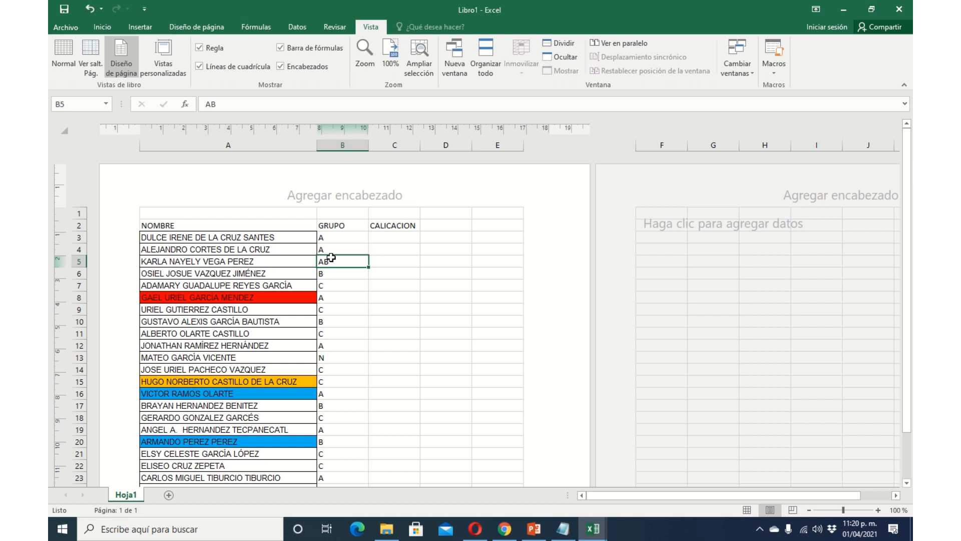
pyautogui.write('B')
# Enter the grades 7, 8, 10, 5, 8 and 9 for the first six students in C3:C8.
pyautogui.click(396, 239)
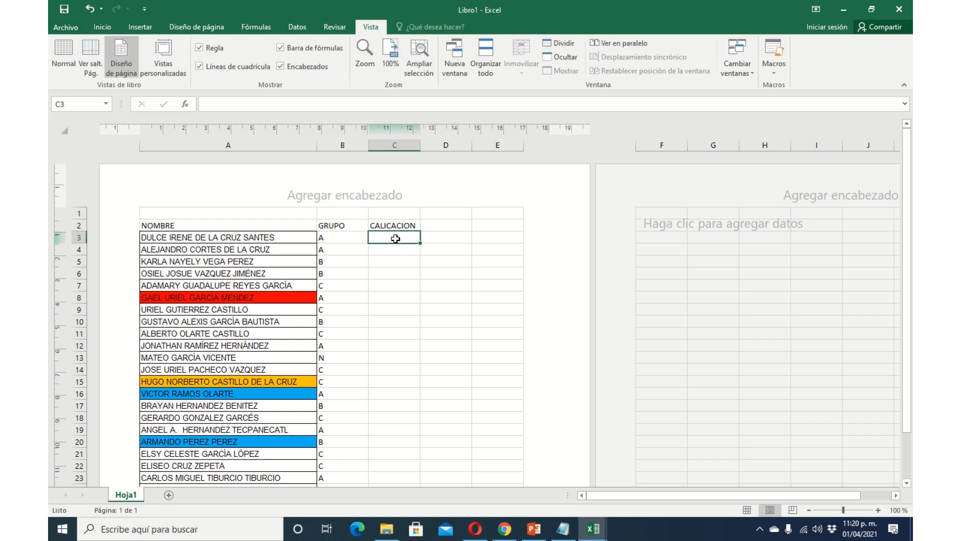
pyautogui.write('7')
pyautogui.press('Return')
pyautogui.write('8')
pyautogui.press('Return')
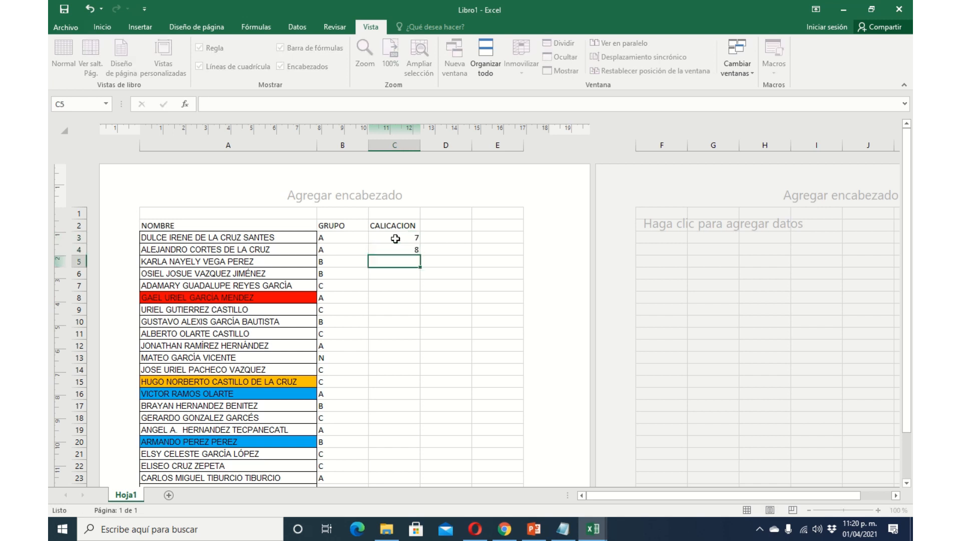
pyautogui.write('10')
pyautogui.press('Return')
pyautogui.write('5')
pyautogui.press('Return')
pyautogui.write('8')
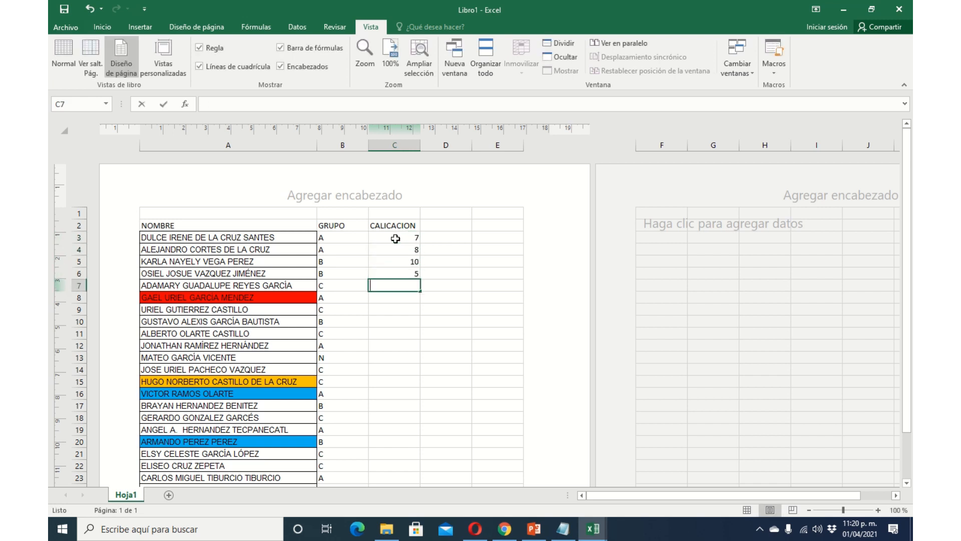
pyautogui.press('Return')
pyautogui.write('9')
pyautogui.press('Return')
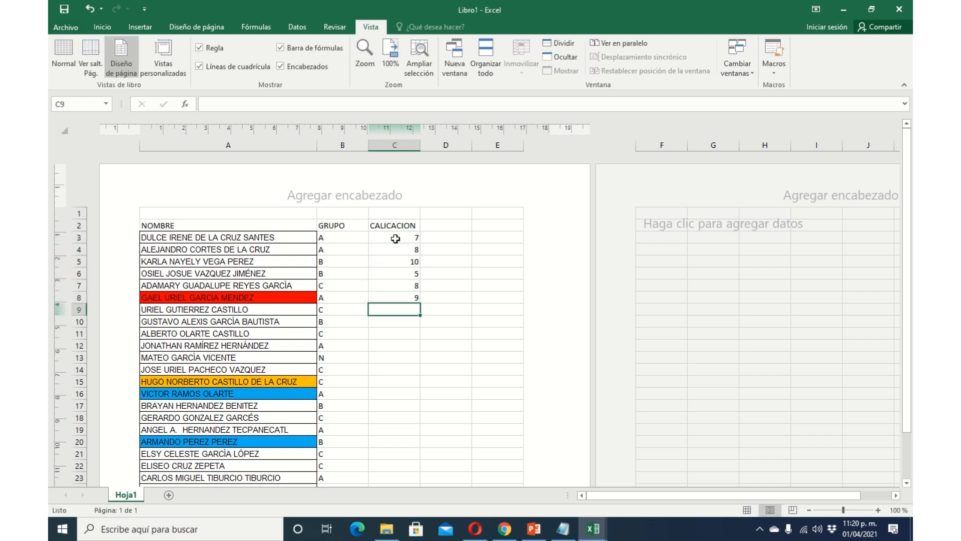
# Continue the grade column with 5, 10, 9, 5 and 7 in cells C9:C13.
pyautogui.write('5')
pyautogui.press('Return')
pyautogui.write('10')
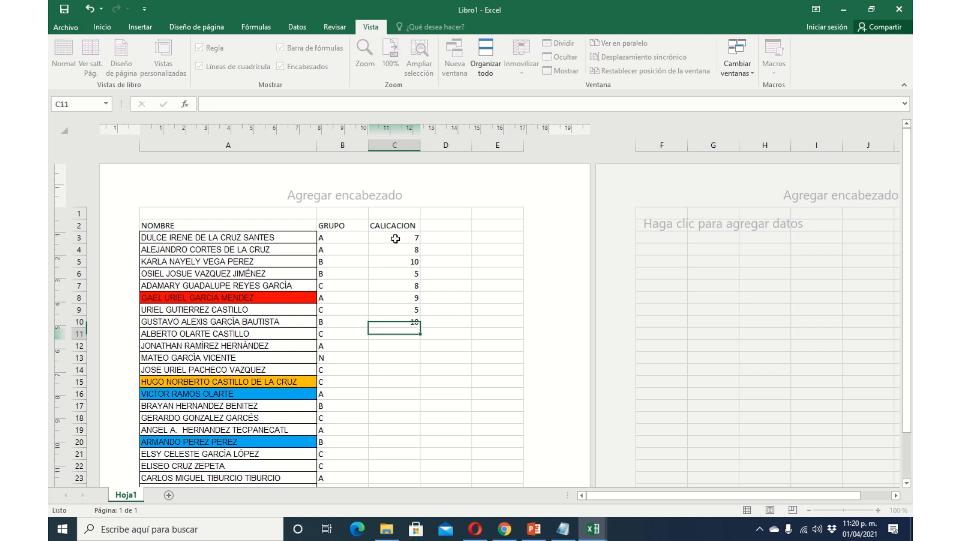
pyautogui.press('Return')
pyautogui.write('9')
pyautogui.press('Return')
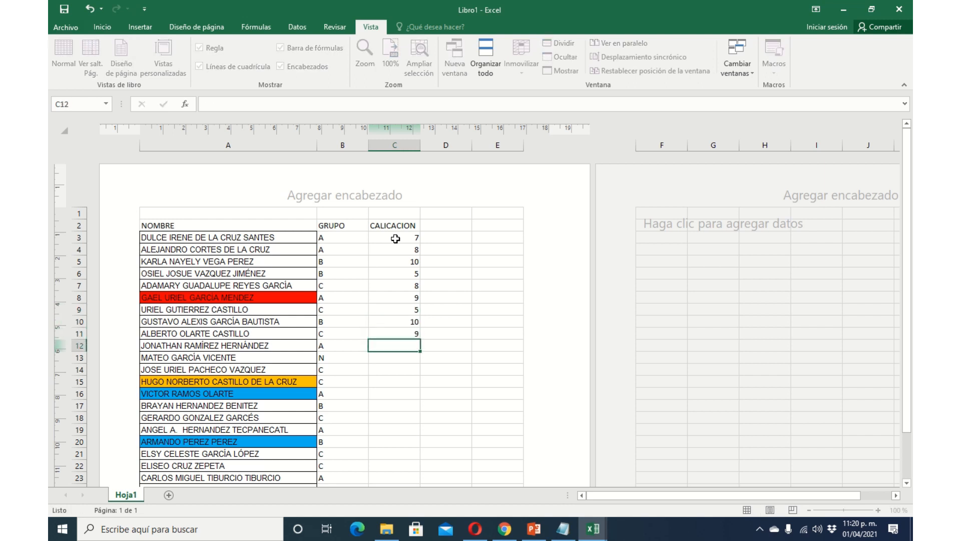
pyautogui.write('5')
pyautogui.press('Return')
pyautogui.write('7')
pyautogui.press('Return')
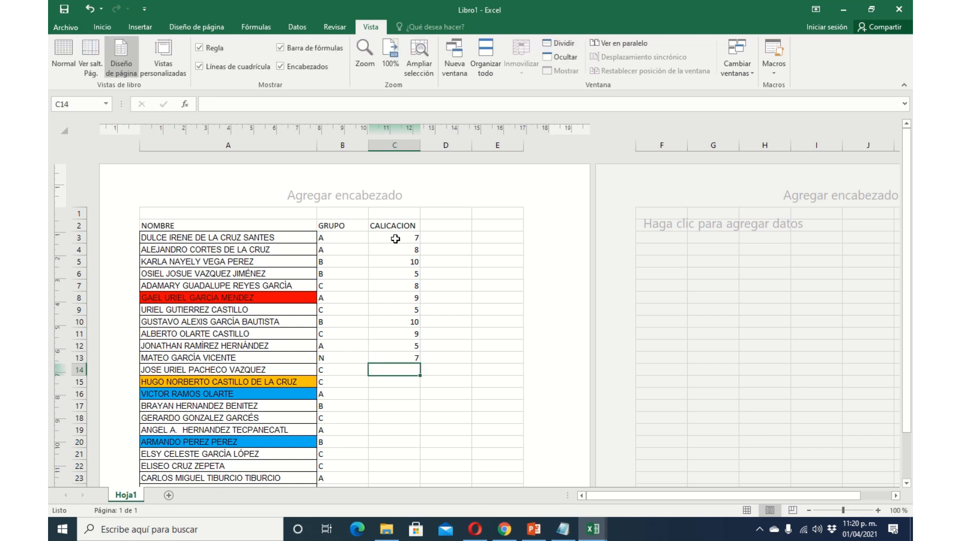
# Continue the grade column with 6, 5, 8, 7 and 9 in cells C14:C18.
pyautogui.write('6')
pyautogui.press('Return')
pyautogui.write('5')
pyautogui.press('Return')
pyautogui.write('8')
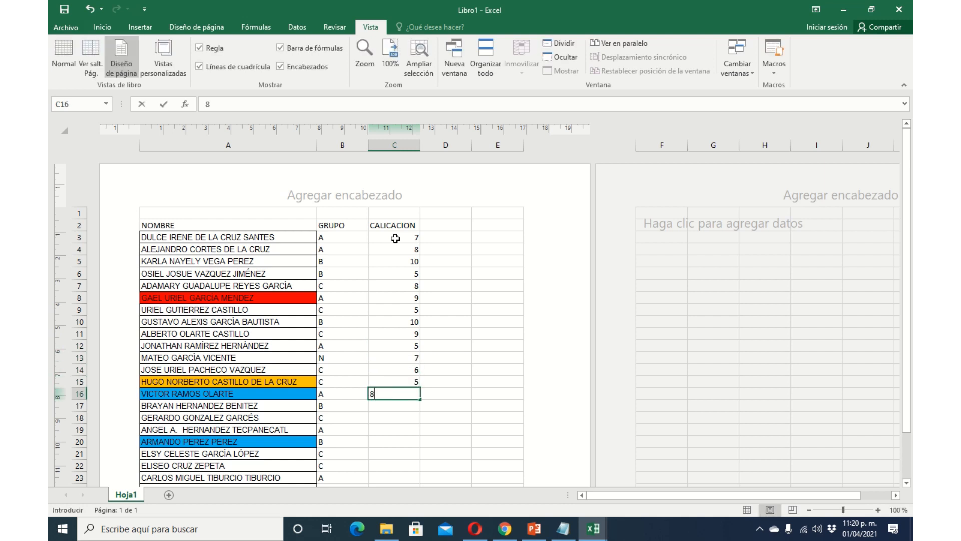
pyautogui.press('Return')
pyautogui.write('7')
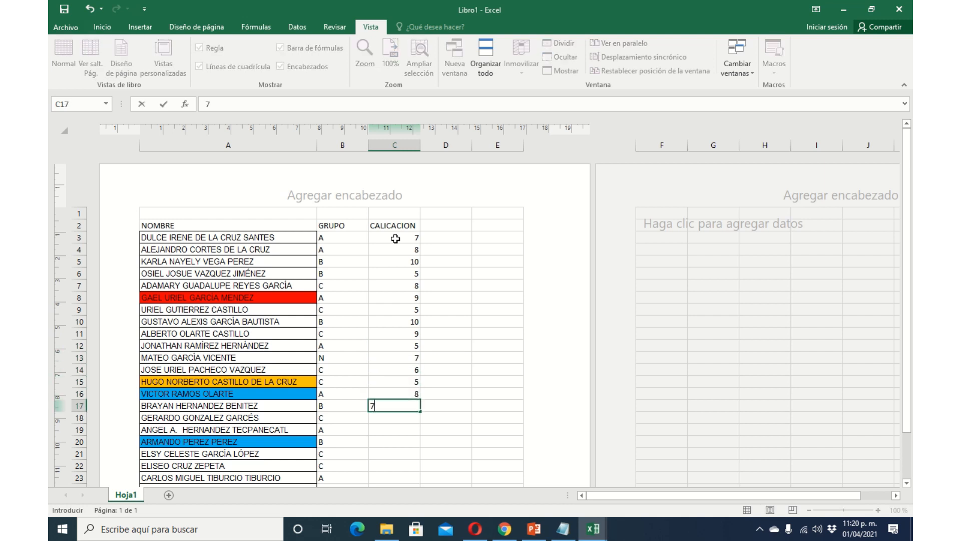
pyautogui.press('Return')
pyautogui.write('9')
pyautogui.press('Return')
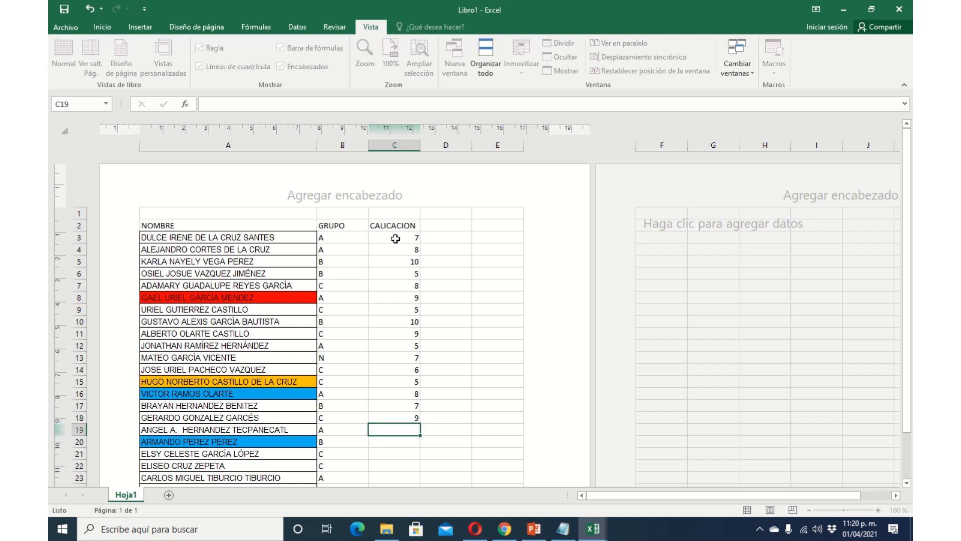
# Enter the grades 10, 5, 8, 10 and 5 in cells C19:C23.
pyautogui.write('10')
pyautogui.press('Return')
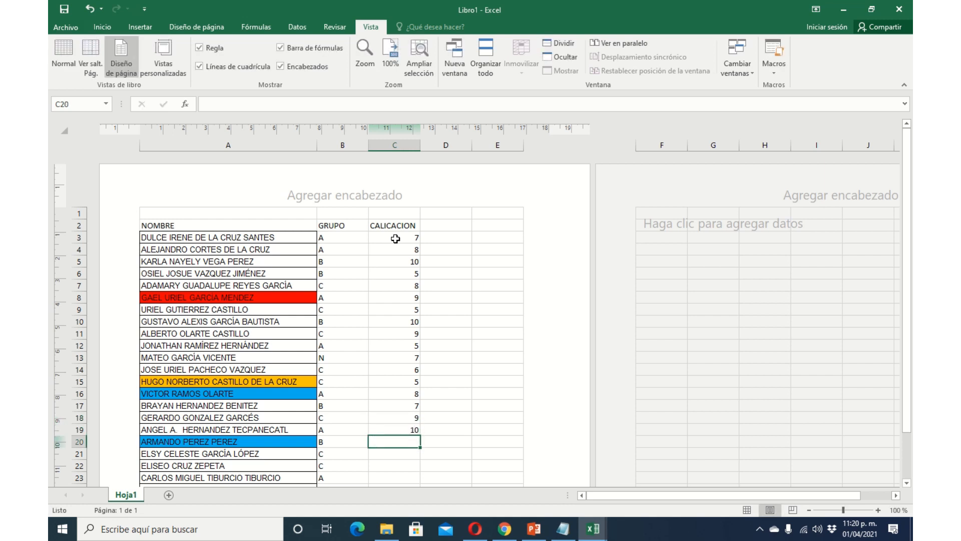
pyautogui.write('5')
pyautogui.press('Return')
pyautogui.write('8')
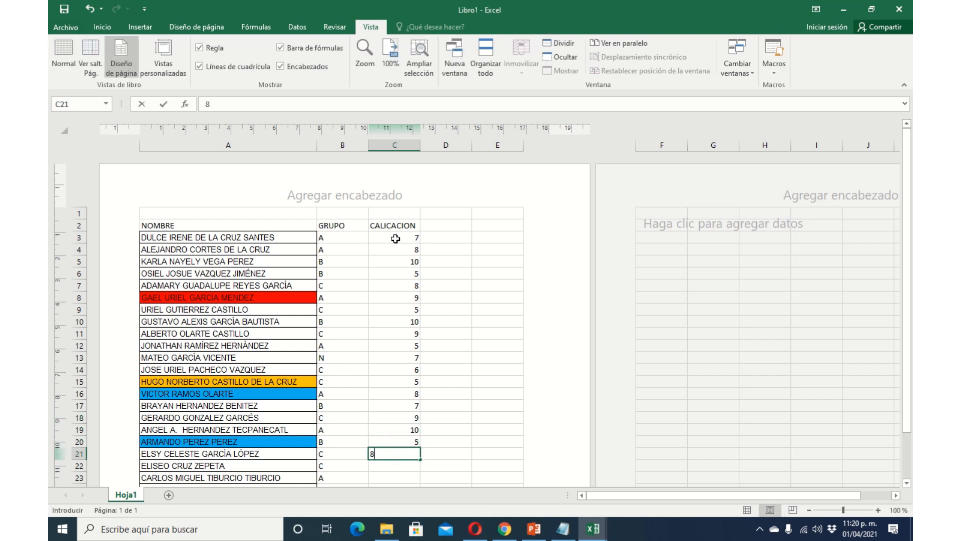
pyautogui.press('Return')
pyautogui.write('10')
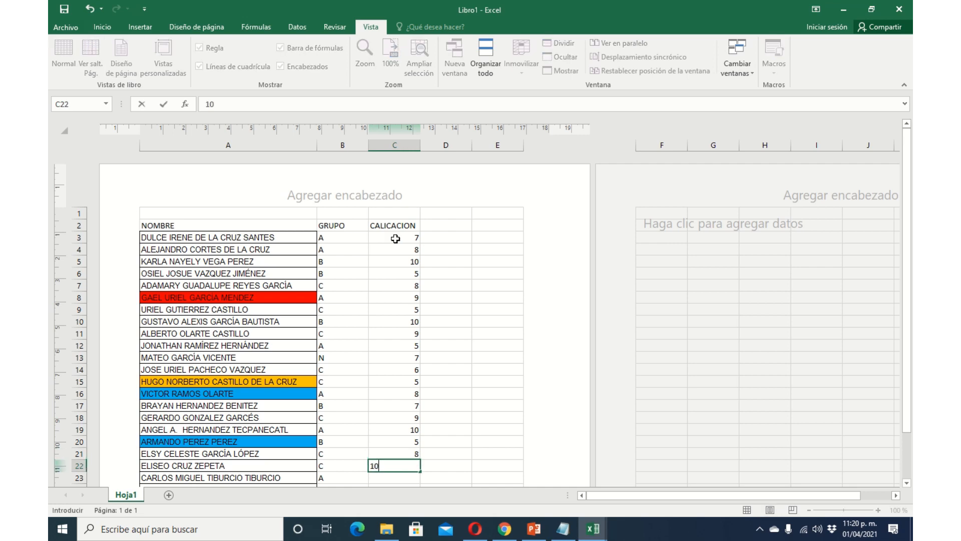
pyautogui.press('Return')
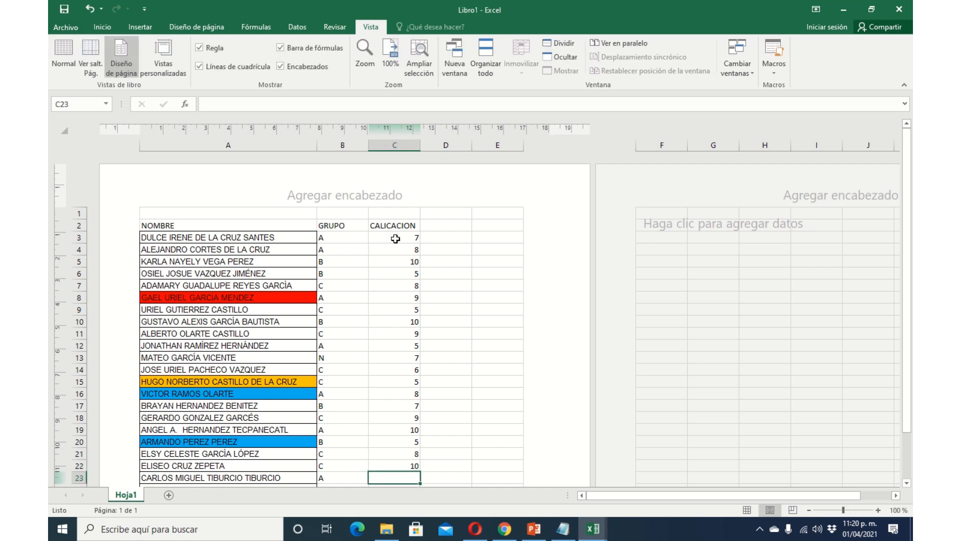
pyautogui.write('5')
pyautogui.press('Return')
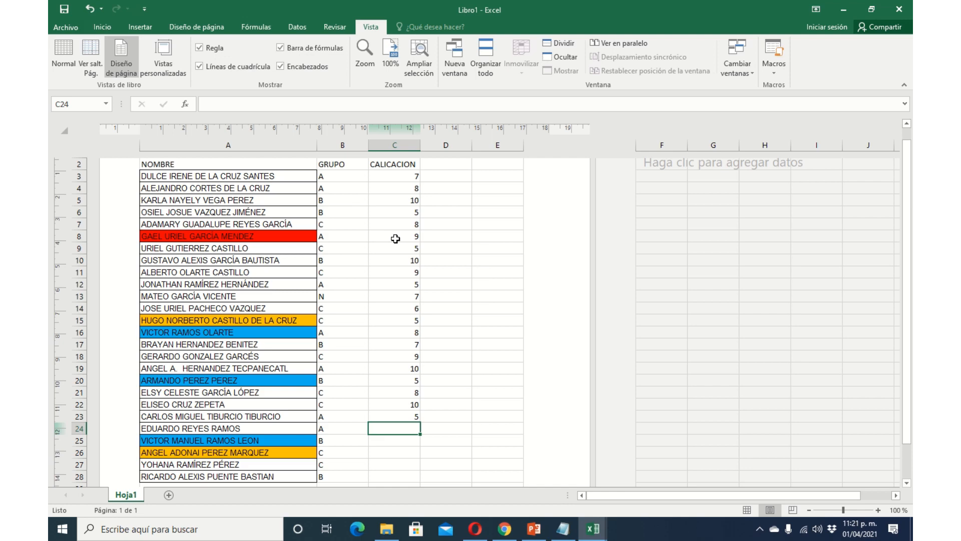
# Complete the grade column with 8, 7, 6, 6 and 8 for the last five students in C24:C28.
pyautogui.write('8')
pyautogui.press('Return')
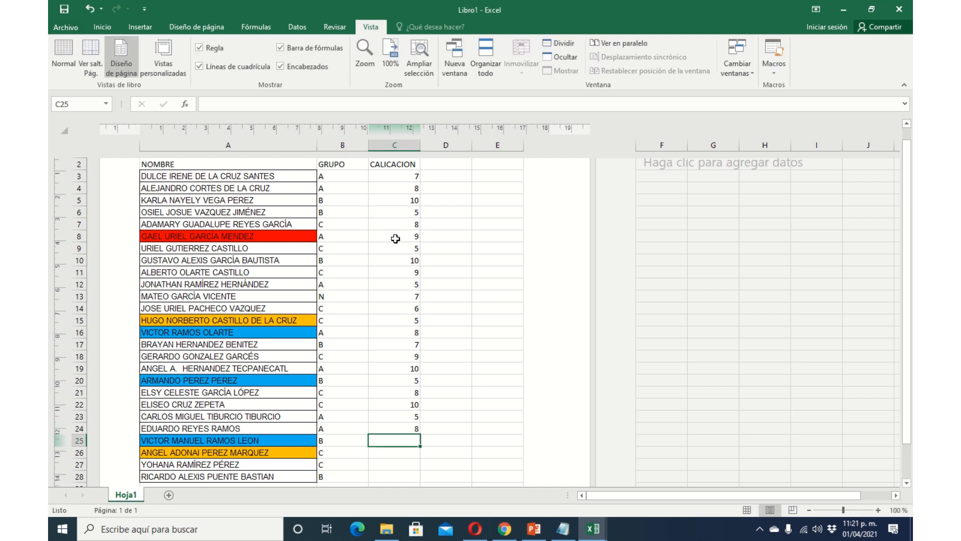
pyautogui.write('7')
pyautogui.press('Return')
pyautogui.write('4')
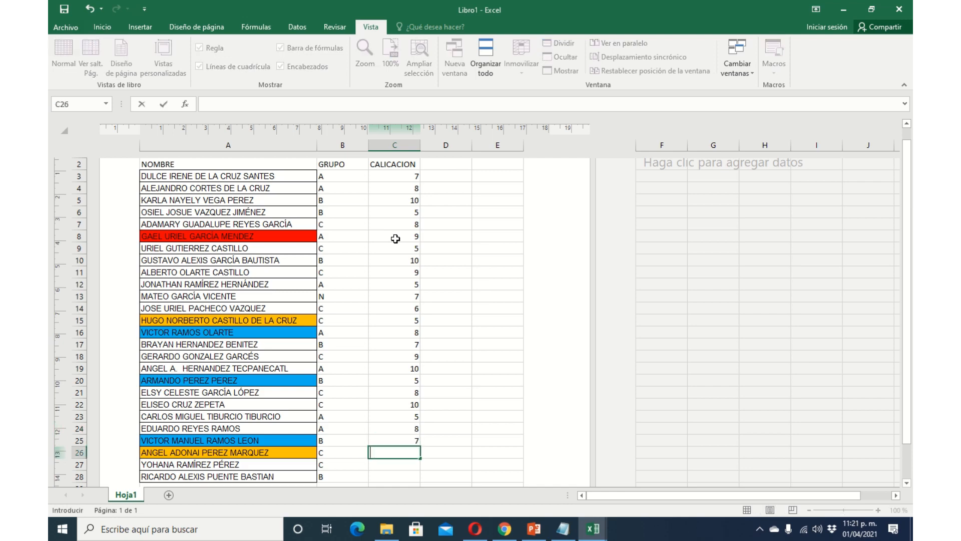
pyautogui.press('Return')
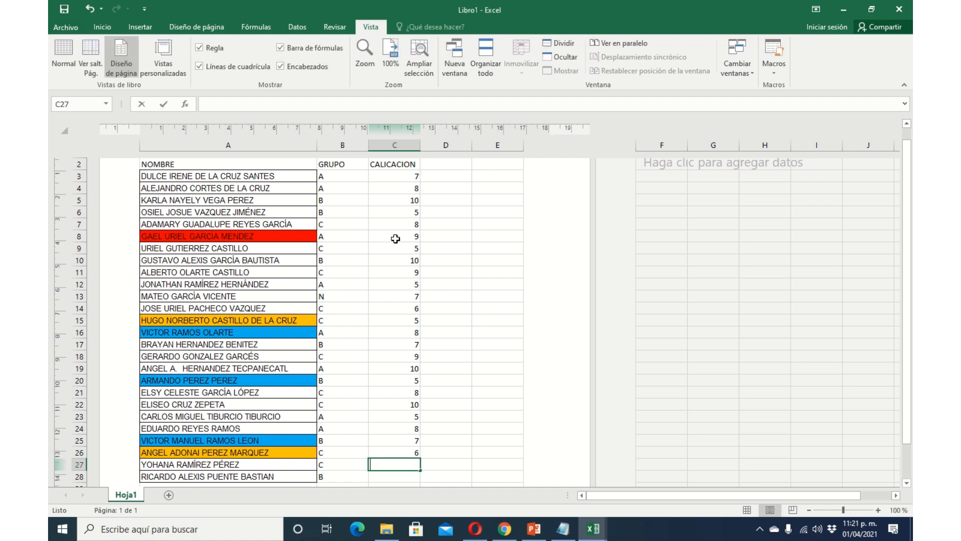
pyautogui.write('6')
pyautogui.press('Return')
pyautogui.write('8')
pyautogui.press('Return')
pyautogui.write('5')
pyautogui.press('Return')
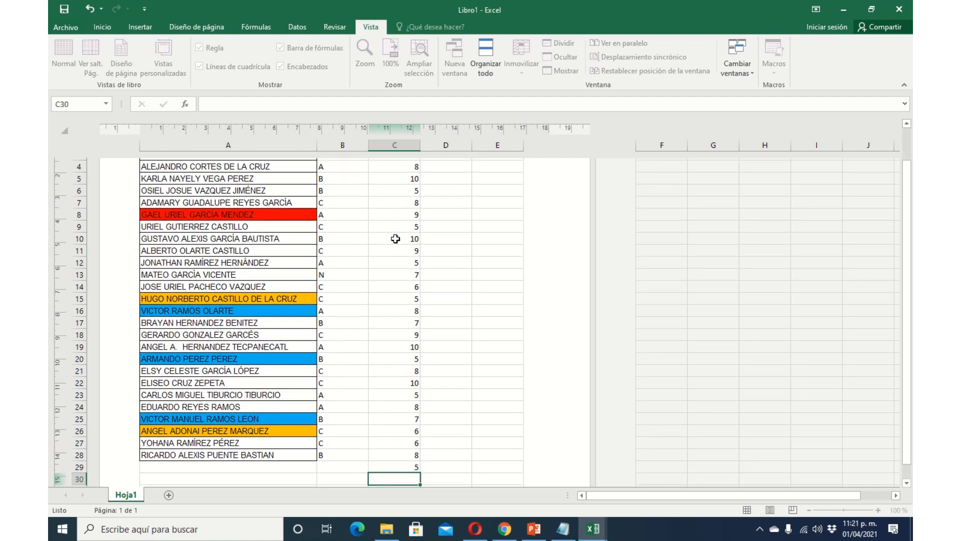
pyautogui.press('Up')
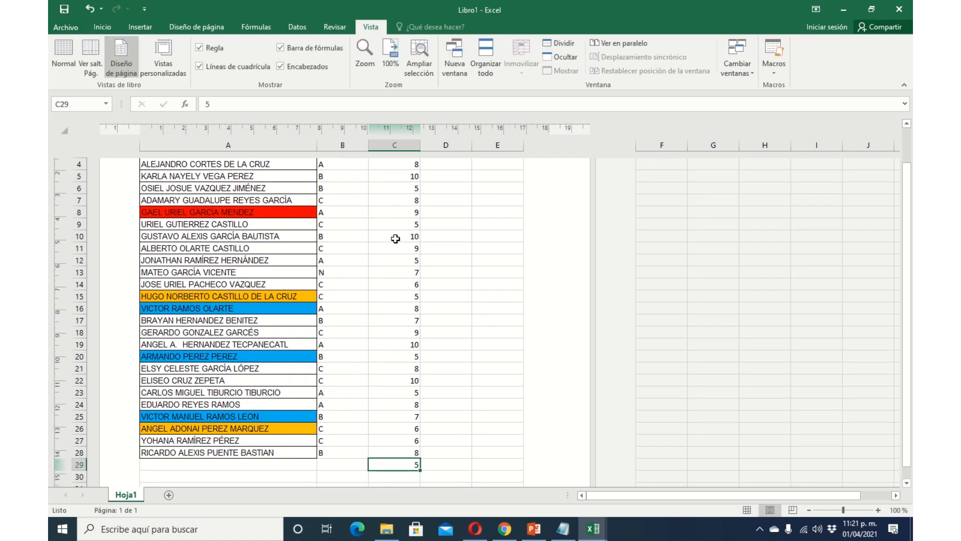
pyautogui.press('Delete')
# Apply all borders to the whole student table in A2:C28, including the header row.
pyautogui.scroll(3, 387, 250)
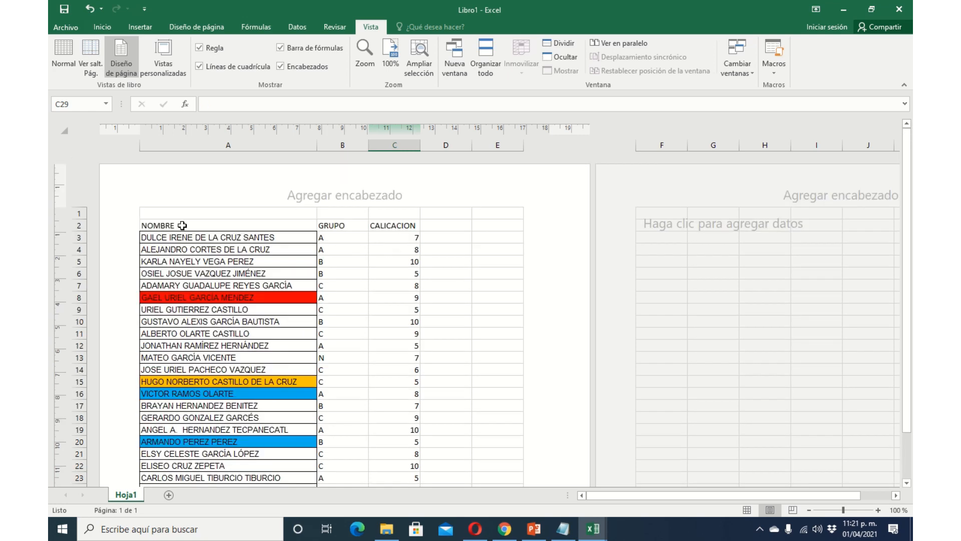
pyautogui.moveTo(183, 226); pyautogui.dragTo(396, 426)
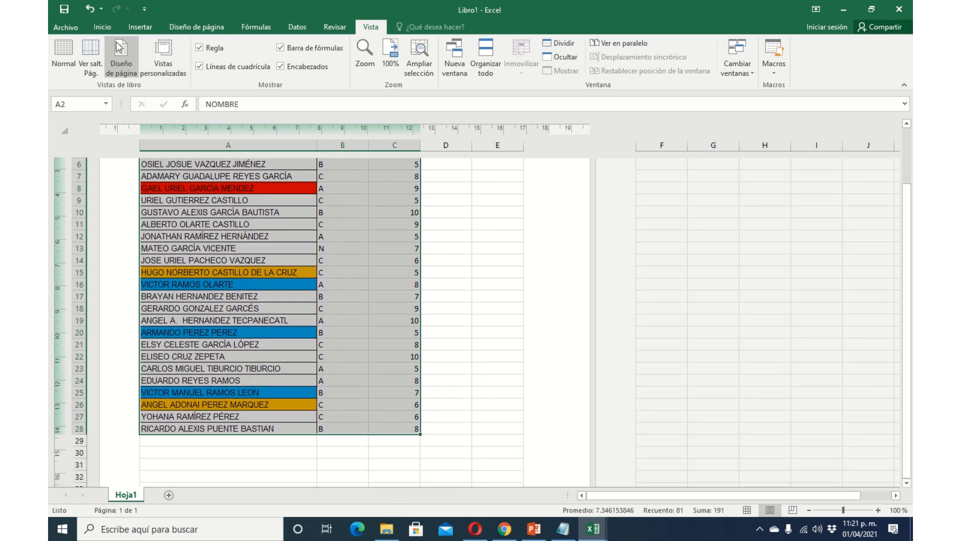
pyautogui.click(90, 28)
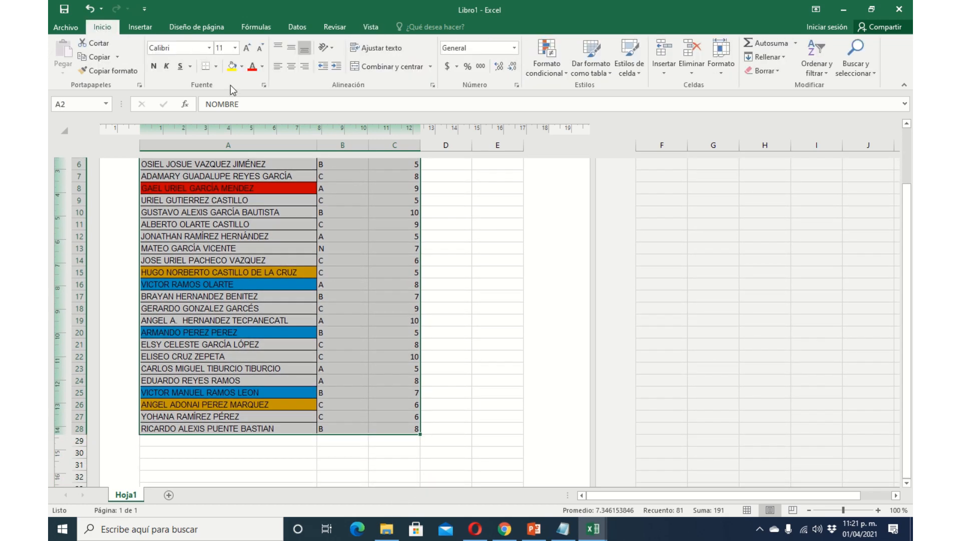
pyautogui.click(215, 67)
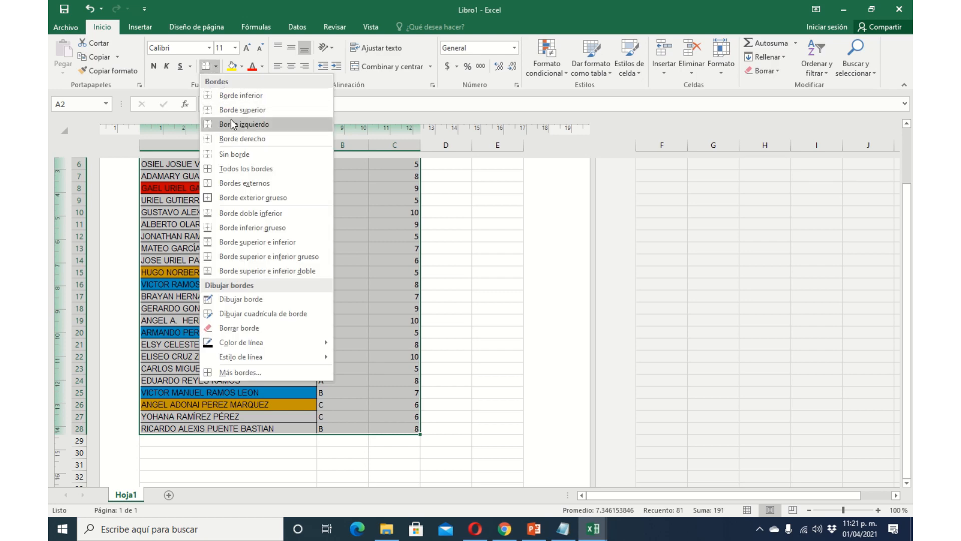
pyautogui.click(233, 169)
pyautogui.scroll(3, 234, 173)
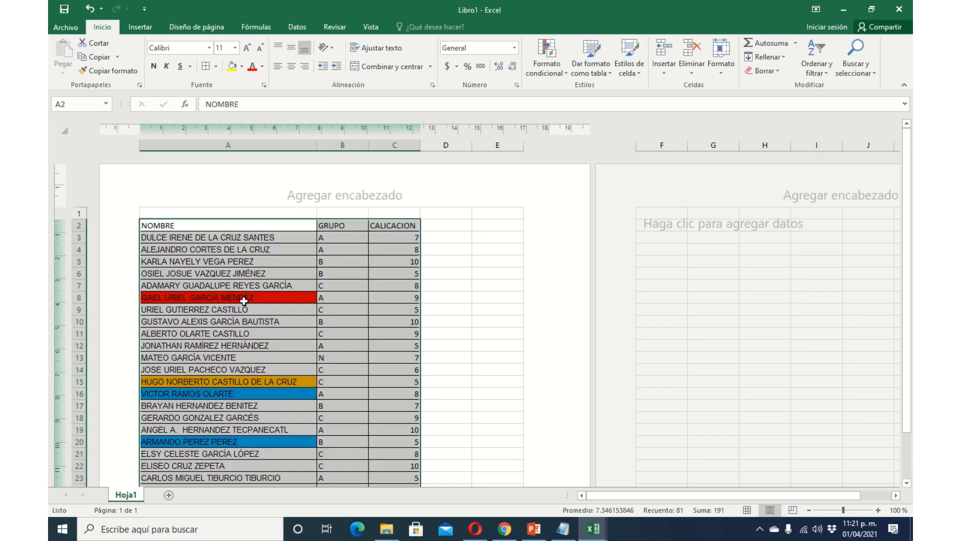
pyautogui.scroll(-3, 230, 300)
pyautogui.scroll(3, 233, 299)
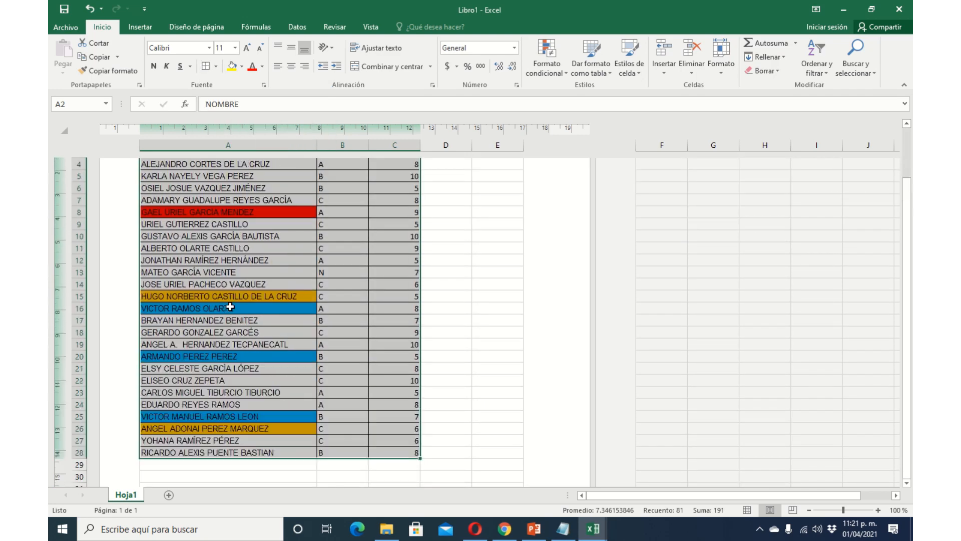
# Remove the fill colour from every cell of the student table.
pyautogui.click(243, 67)
pyautogui.click(257, 172)
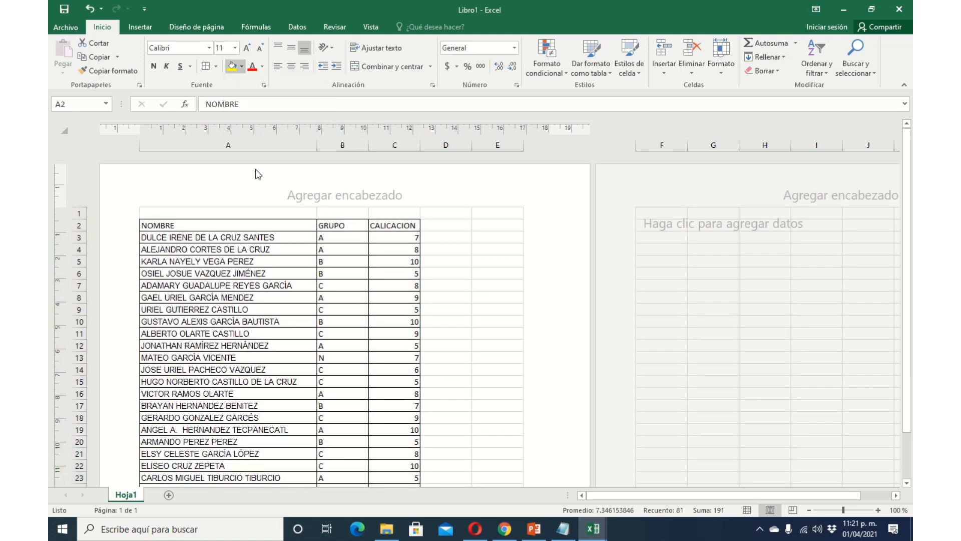
pyautogui.click(373, 430)
pyautogui.scroll(-4, 386, 390)
pyautogui.scroll(4, 386, 390)
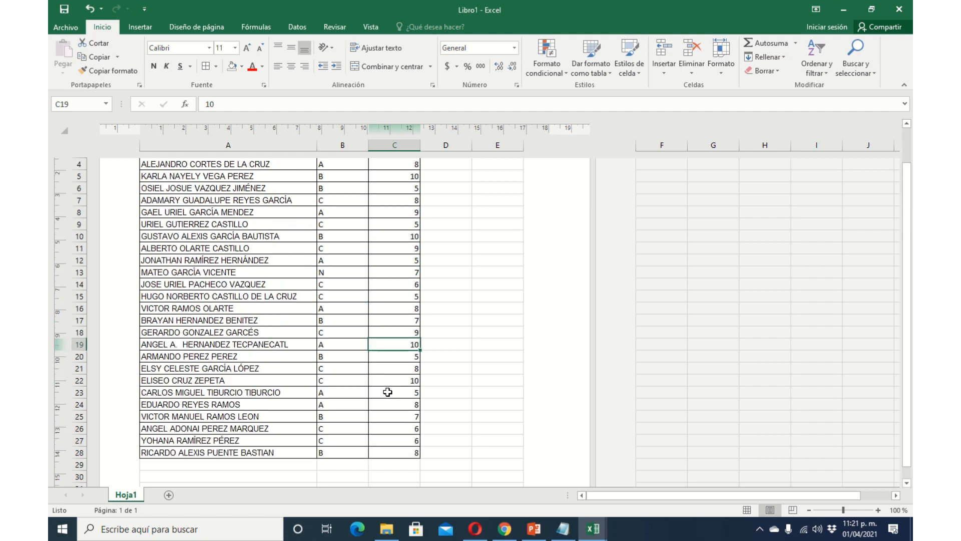
pyautogui.scroll(-2, 388, 391)
pyautogui.scroll(2, 389, 388)
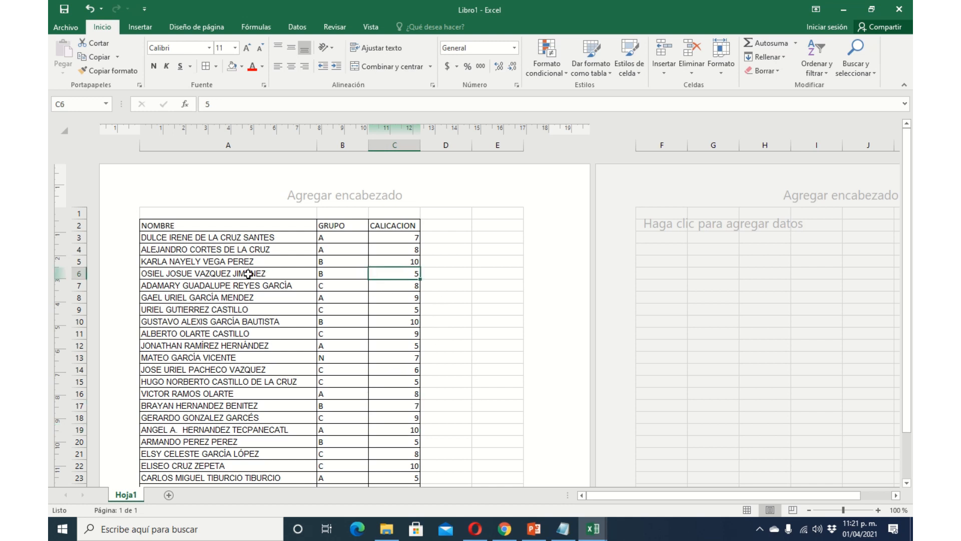
pyautogui.click(169, 274)
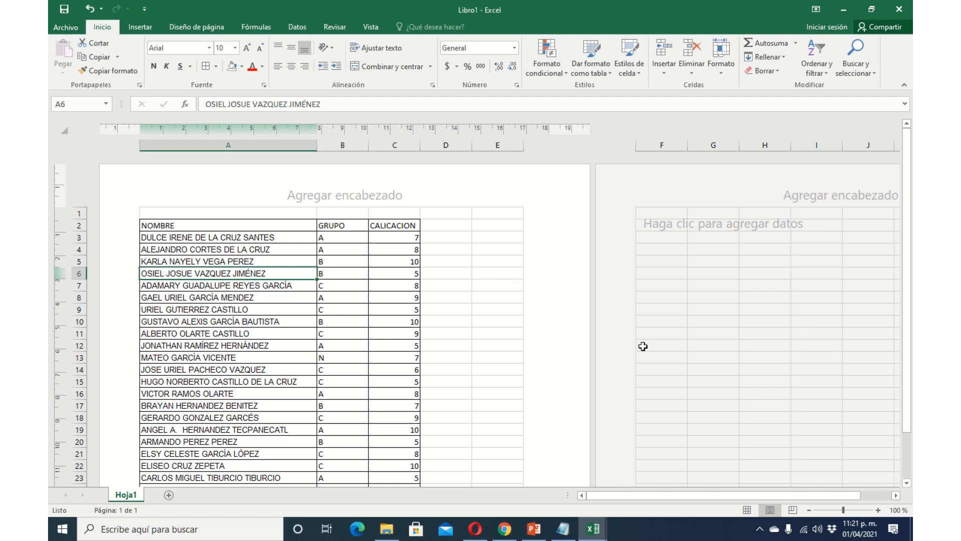
pyautogui.scroll(-5, 531, 323)
pyautogui.scroll(5, 500, 315)
# Add filters to the NOMBRE, GRUPO and grade headers of the table in A2:C28.
pyautogui.click(204, 225)
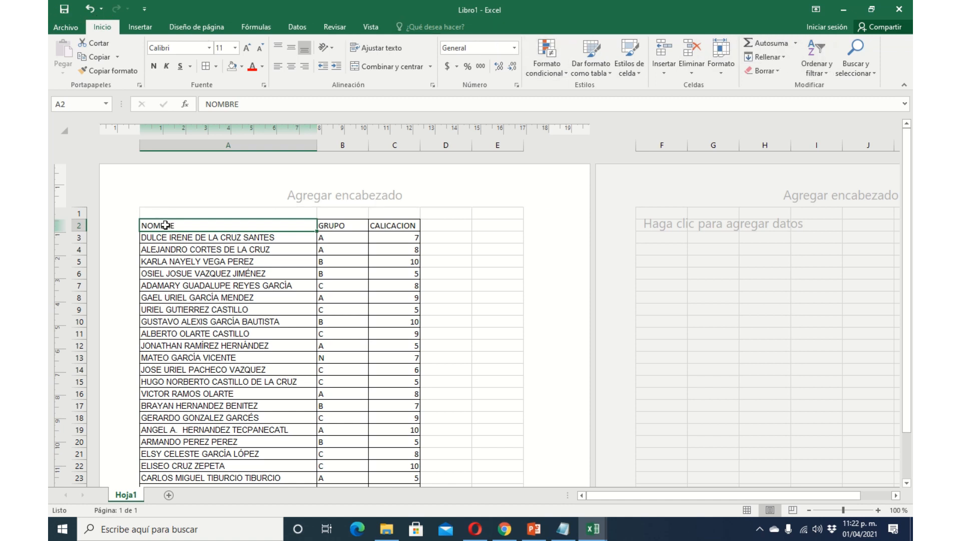
pyautogui.moveTo(167, 227); pyautogui.dragTo(386, 476)
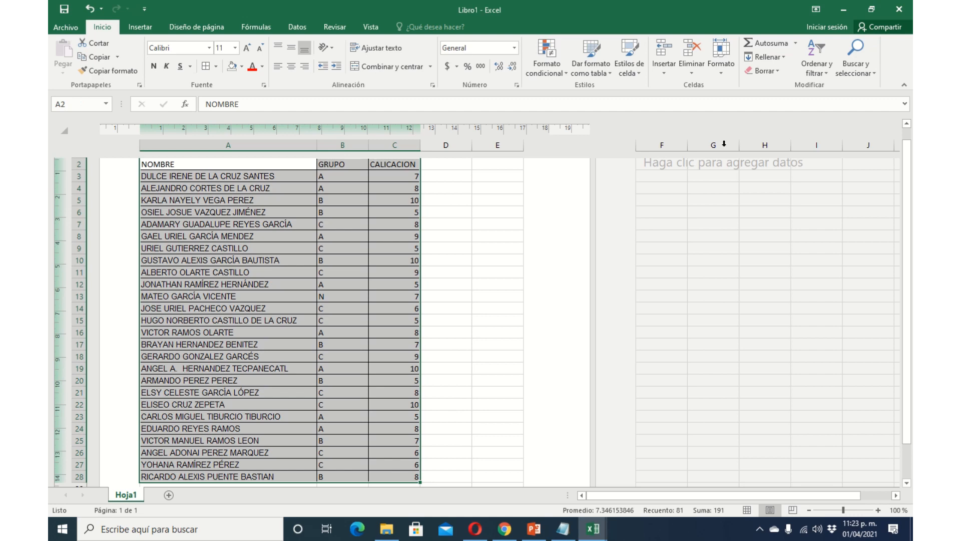
pyautogui.click(820, 75)
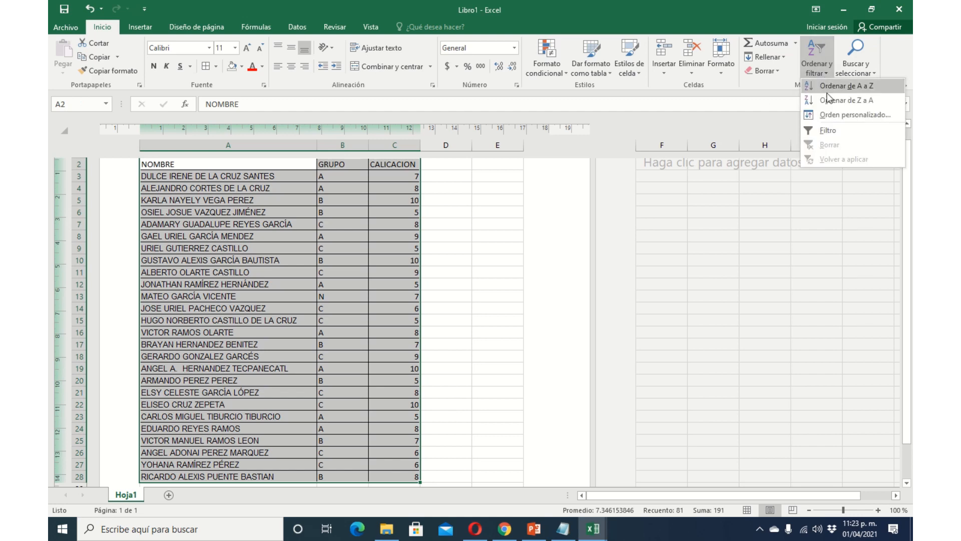
pyautogui.click(835, 130)
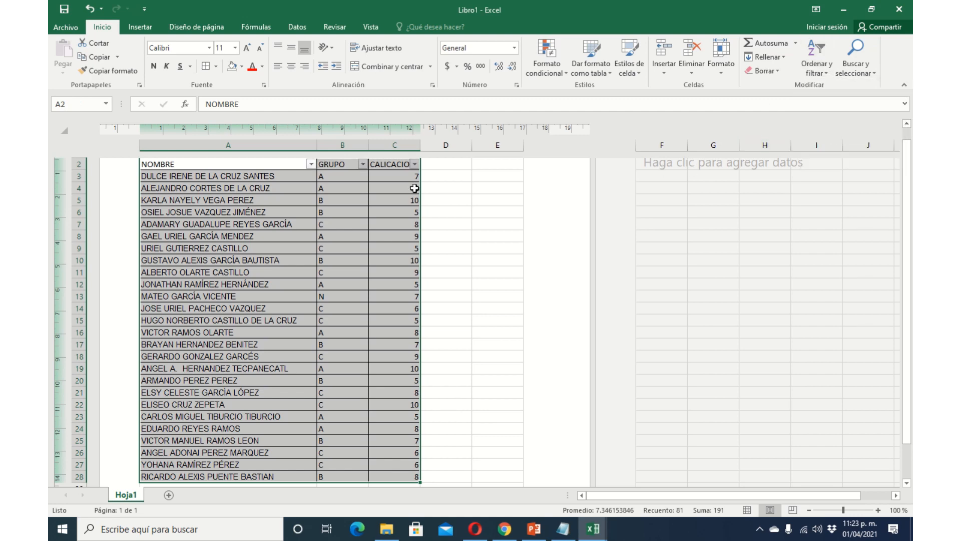
pyautogui.click(248, 211)
pyautogui.click(180, 167)
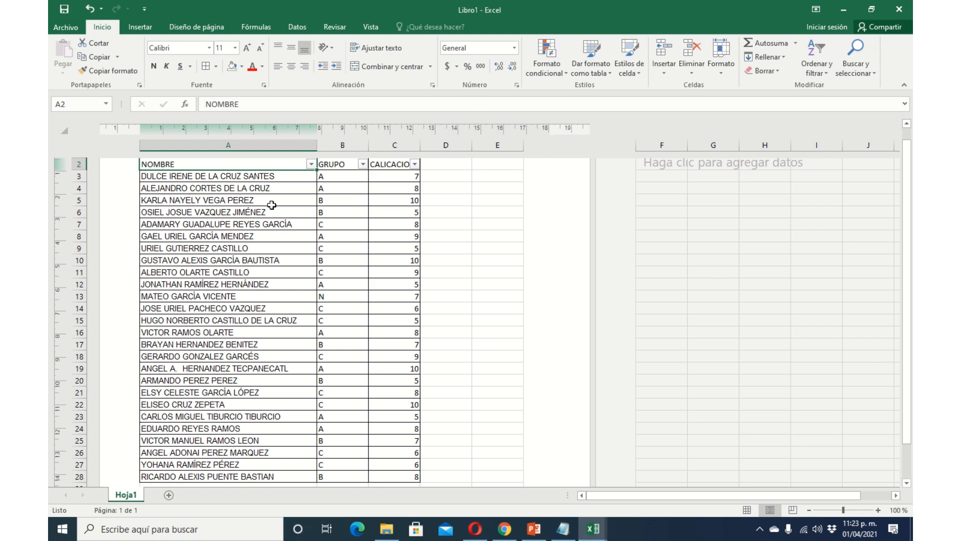
# Check the values offered by the GRUPO filter and correct the invalid group in cell B13 to B.
pyautogui.click(362, 165)
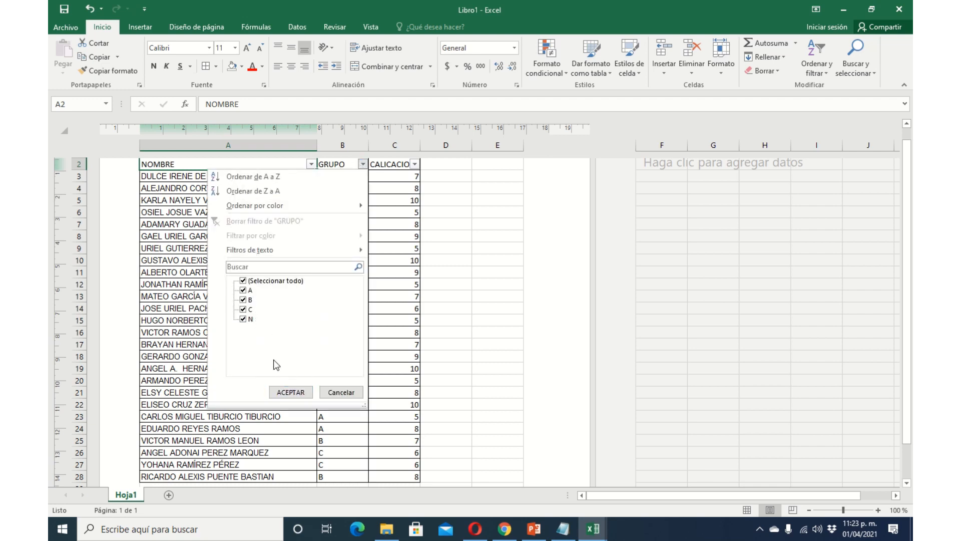
pyautogui.click(338, 392)
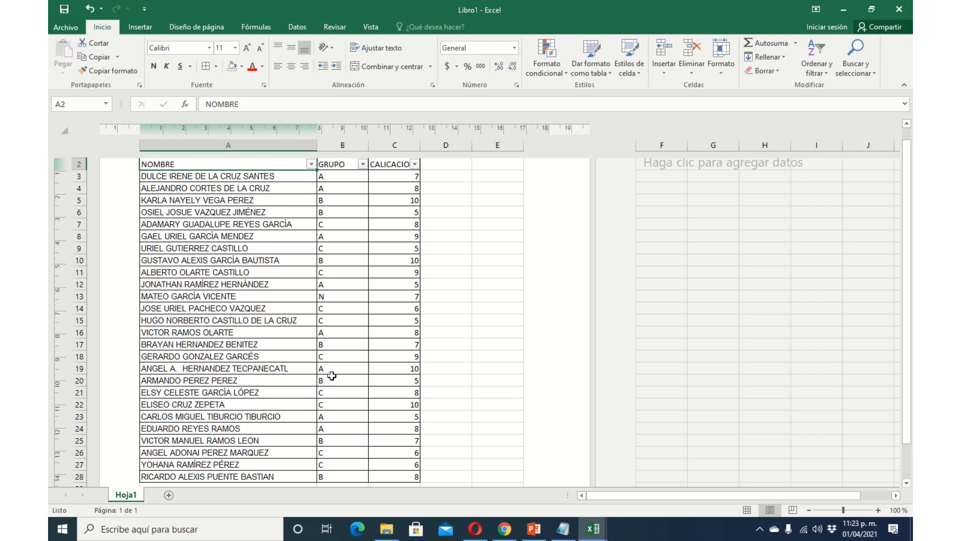
pyautogui.scroll(-2, 333, 371)
pyautogui.scroll(2, 333, 370)
pyautogui.click(328, 300)
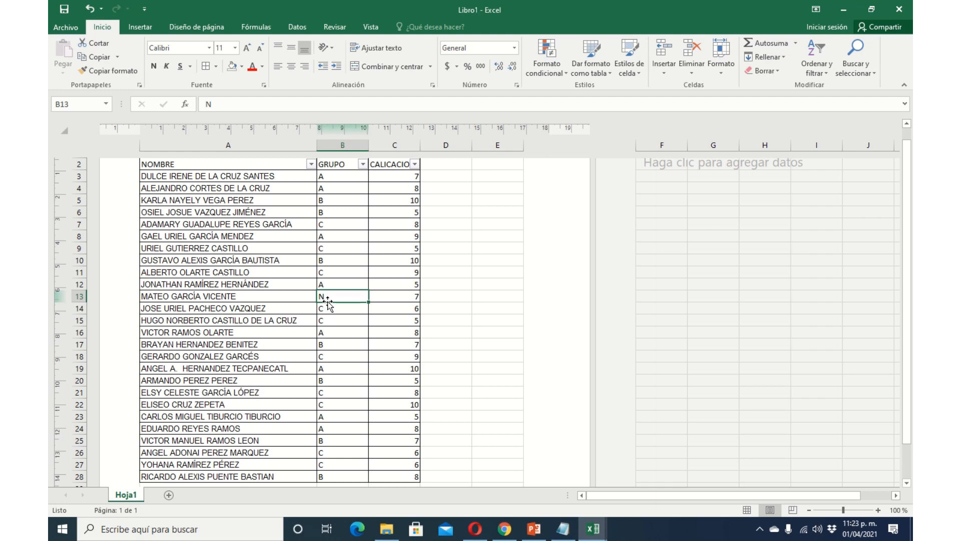
pyautogui.write('B')
pyautogui.press('Return')
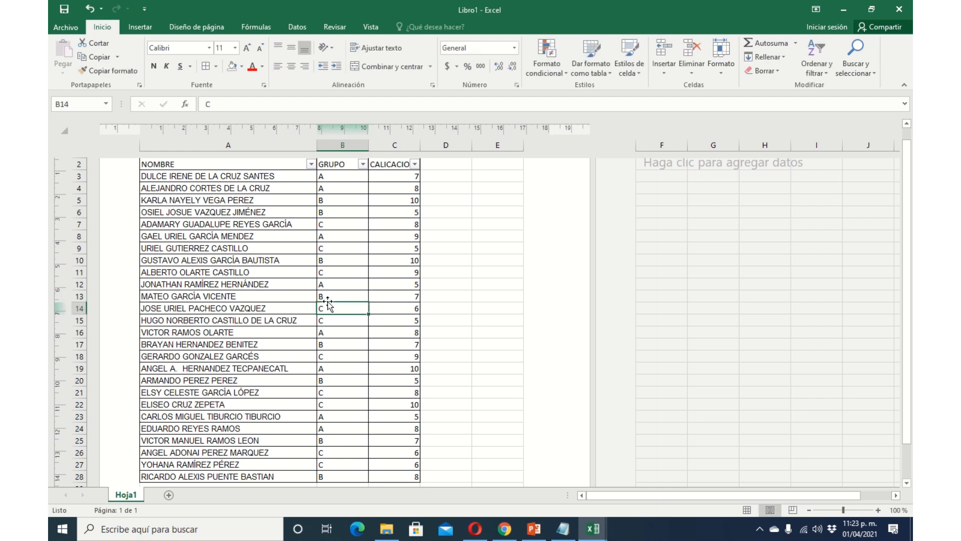
# Filter the student table by the GRUPO column so that only group B students are shown.
pyautogui.click(362, 164)
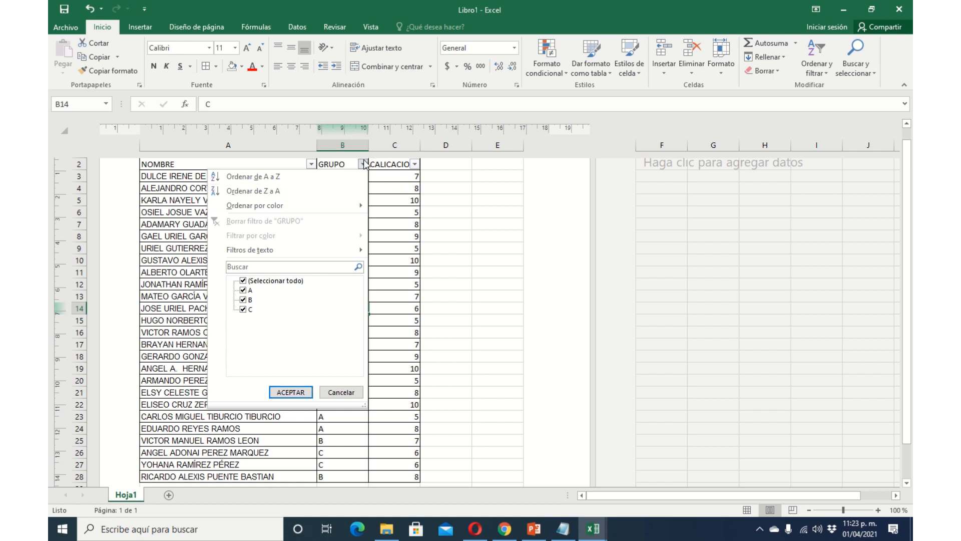
pyautogui.click(365, 165)
pyautogui.click(363, 165)
pyautogui.click(244, 282)
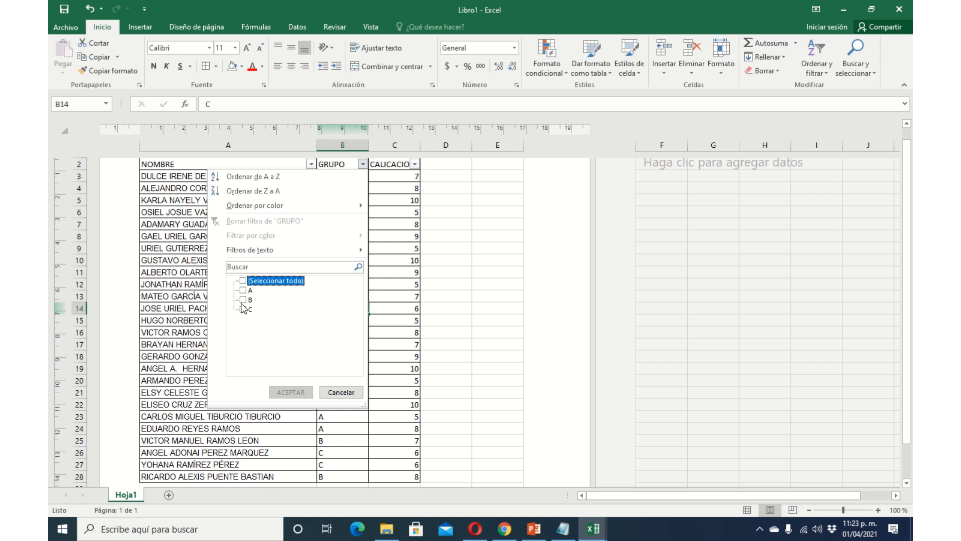
pyautogui.click(243, 300)
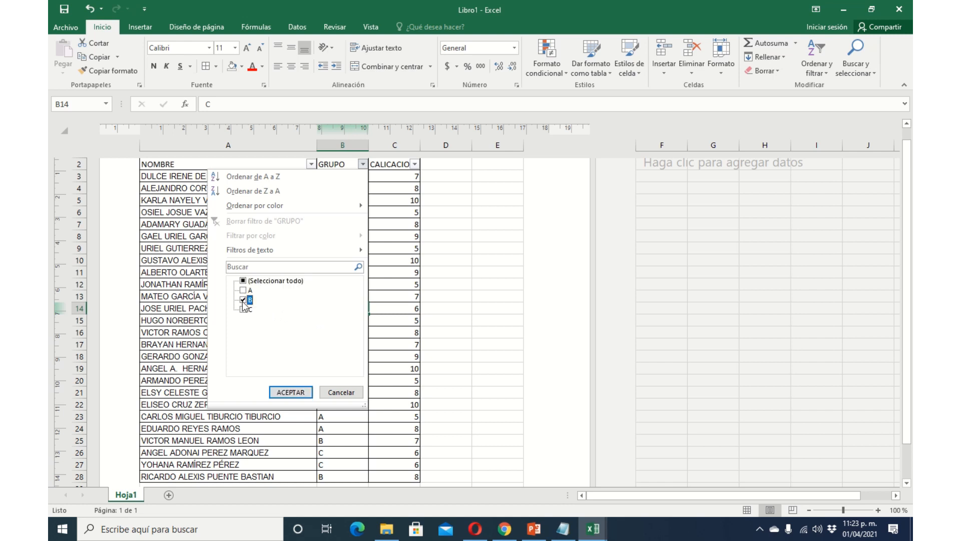
pyautogui.click(290, 393)
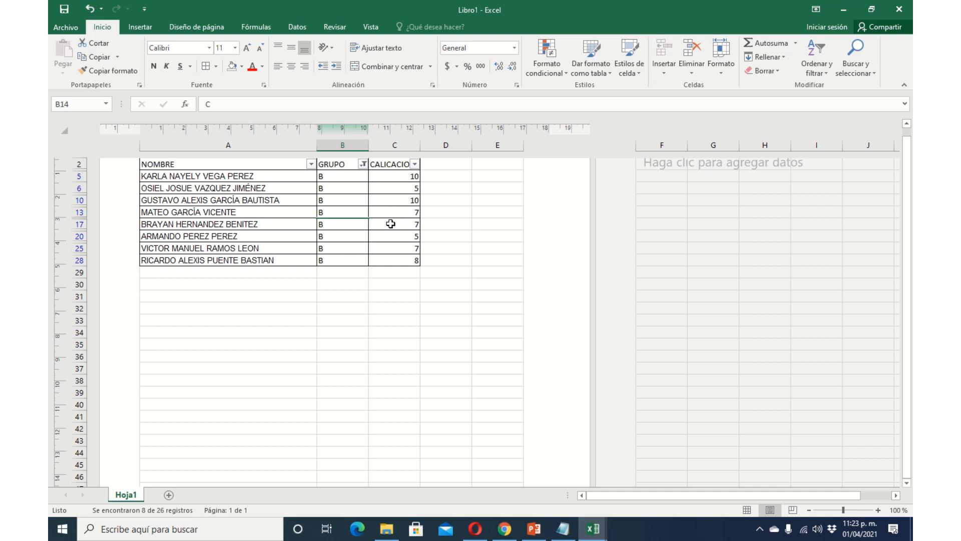
# Change the GRUPO filter to show only the students in group A.
pyautogui.click(362, 165)
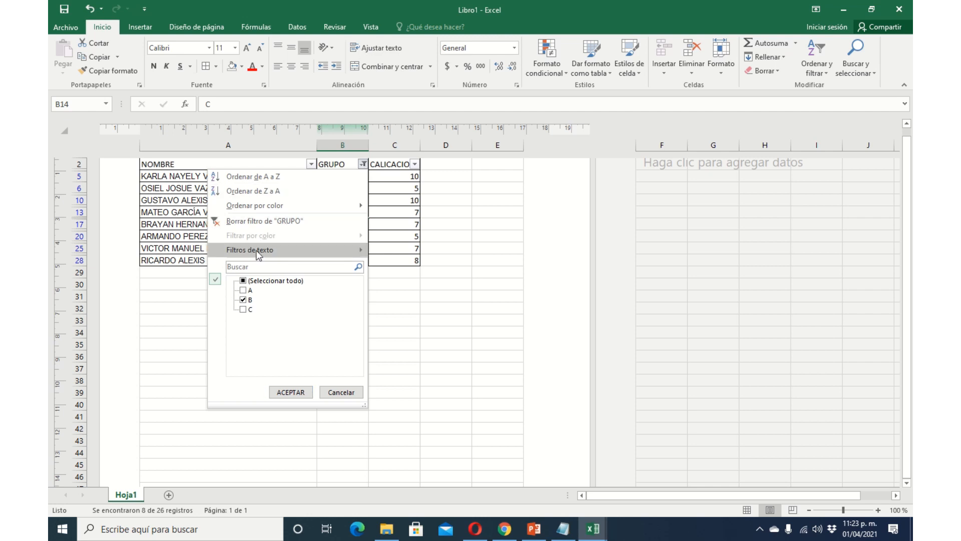
pyautogui.click(244, 281)
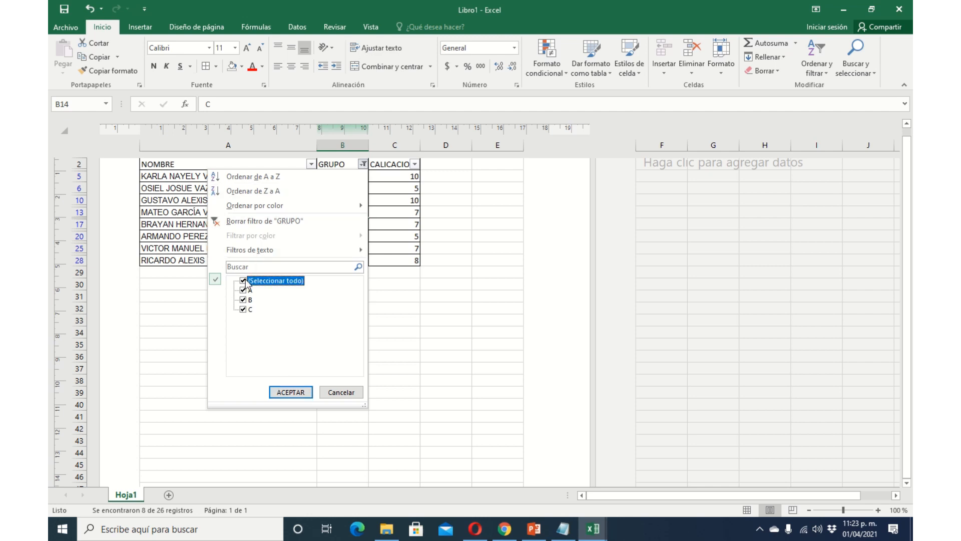
pyautogui.click(244, 281)
pyautogui.click(247, 291)
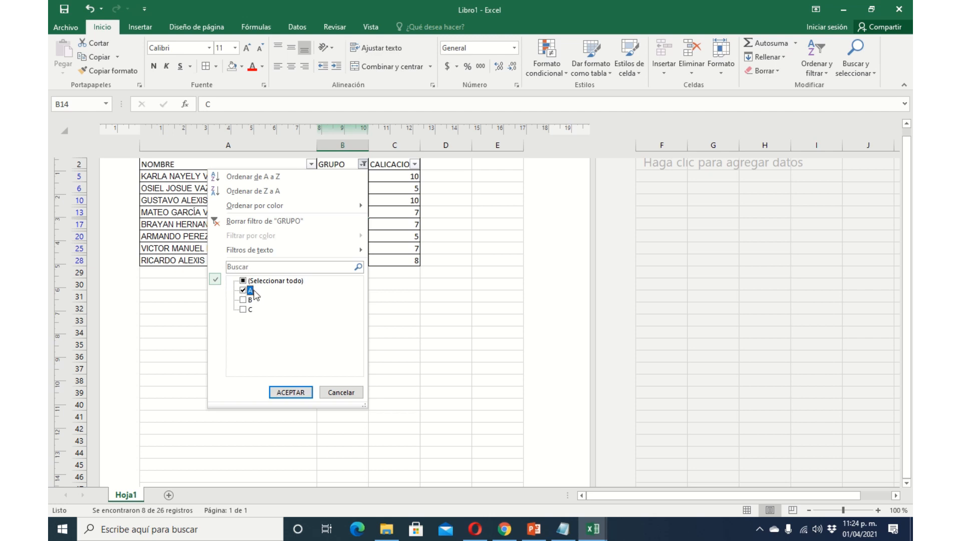
pyautogui.click(290, 392)
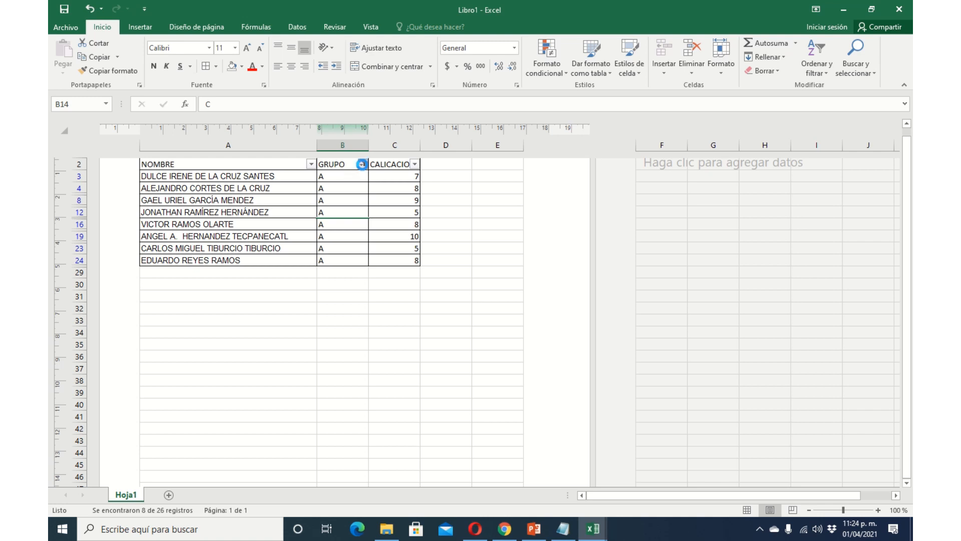
# Reselect all values in the GRUPO filter to show every group again.
pyautogui.click(363, 164)
pyautogui.click(244, 282)
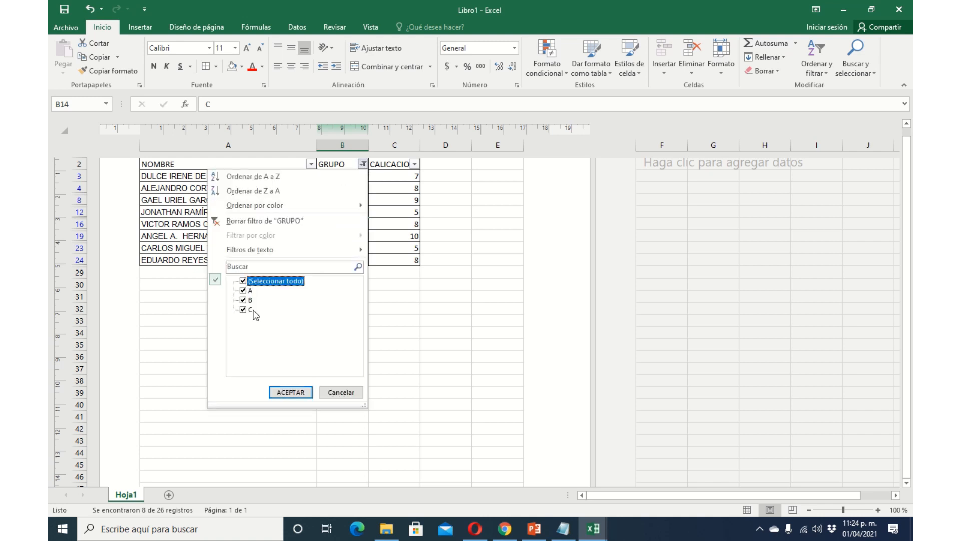
pyautogui.click(300, 392)
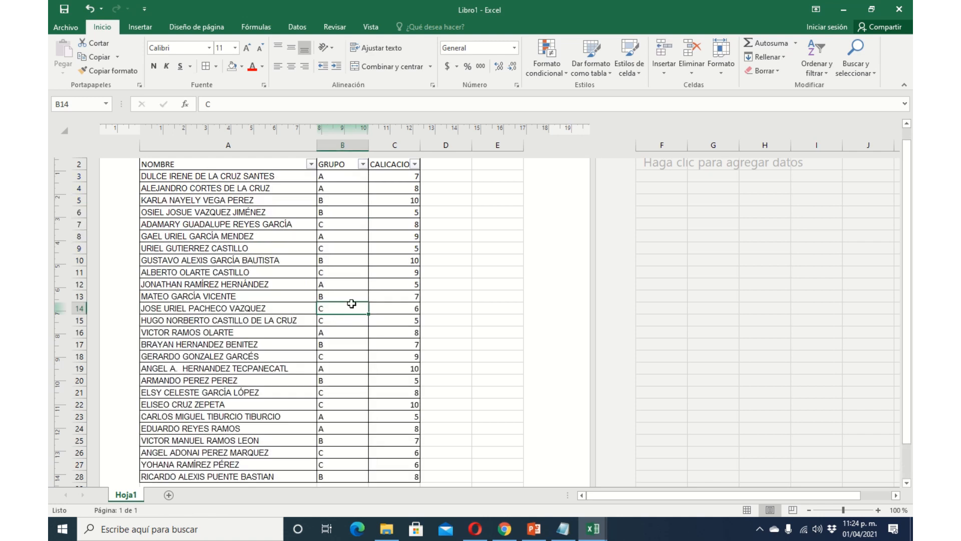
# Filter the student table by the CALICACION column so that only grades of 5 are shown.
pyautogui.scroll(-2, 349, 303)
pyautogui.scroll(3, 352, 305)
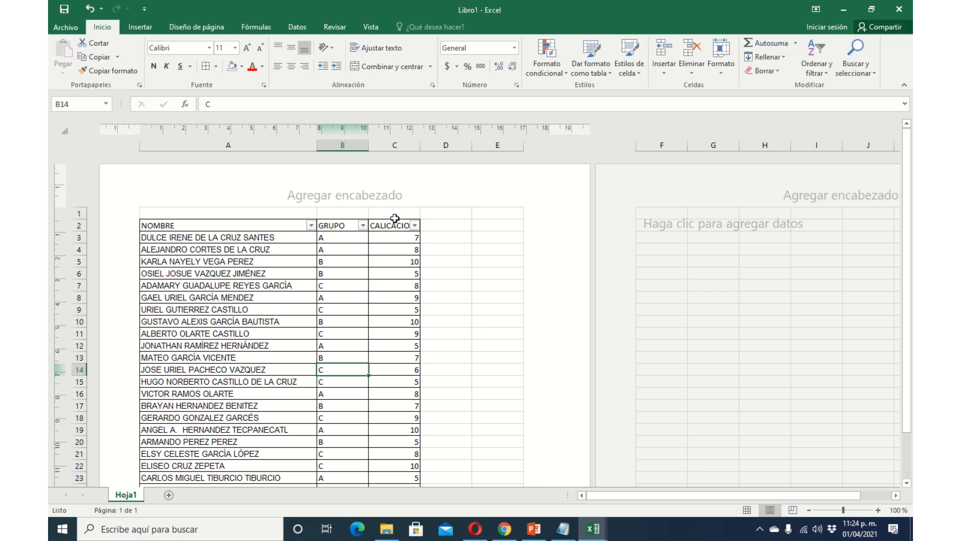
pyautogui.scroll(-3, 395, 218)
pyautogui.scroll(3, 399, 201)
pyautogui.click(415, 226)
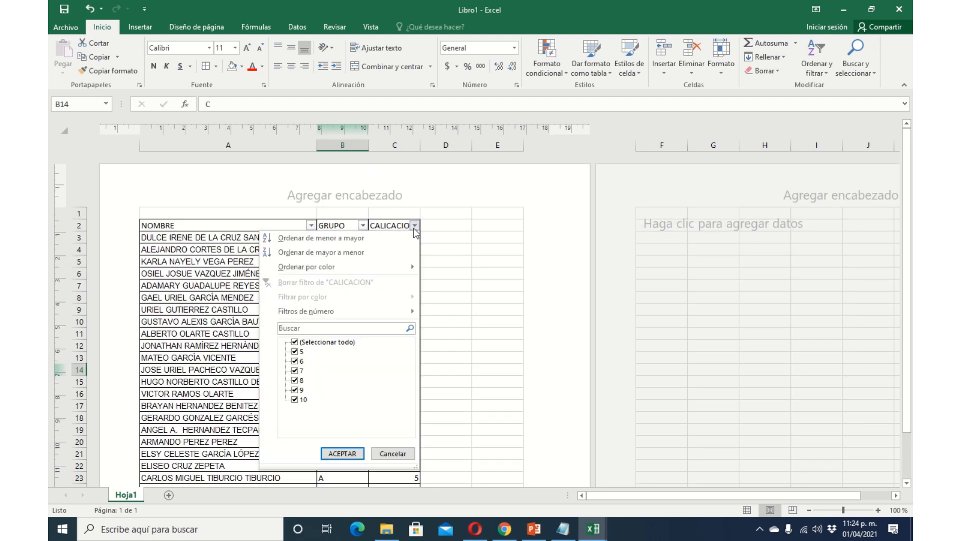
pyautogui.click(300, 343)
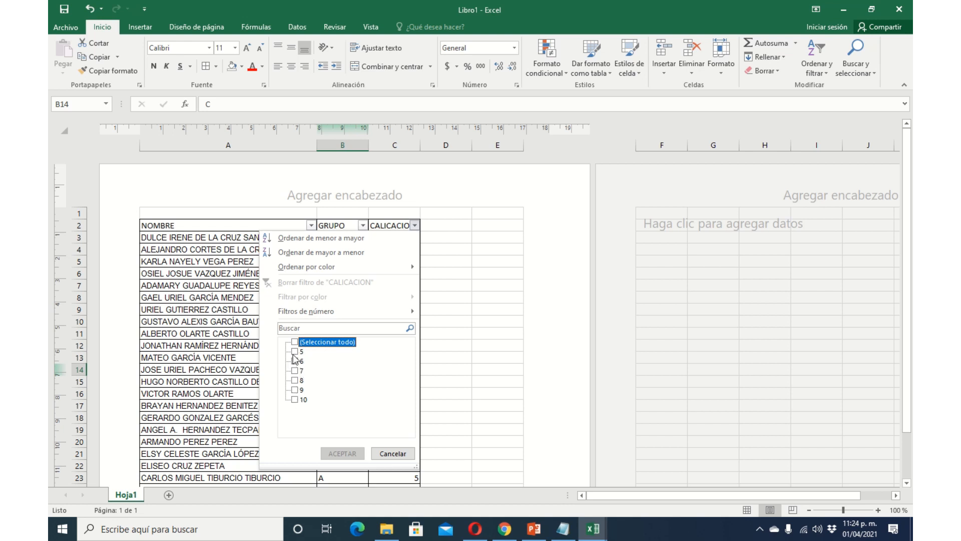
pyautogui.click(294, 352)
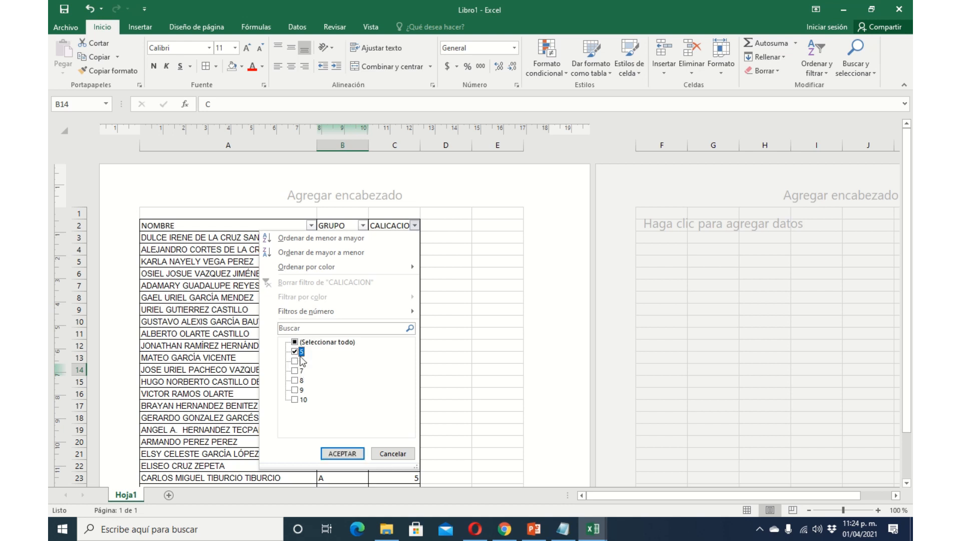
pyautogui.click(345, 454)
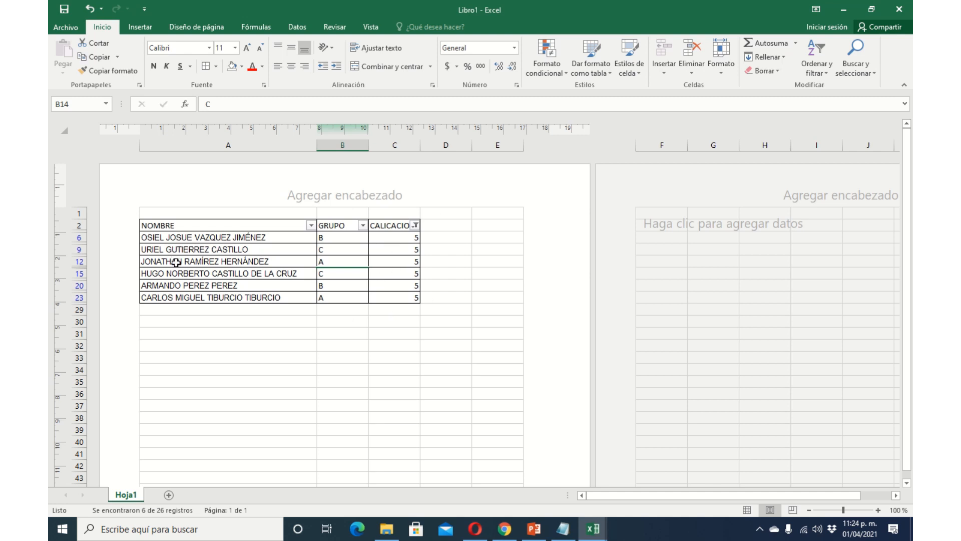
# Change the CALICACION filter to show only the students with a grade of 10.
pyautogui.click(415, 226)
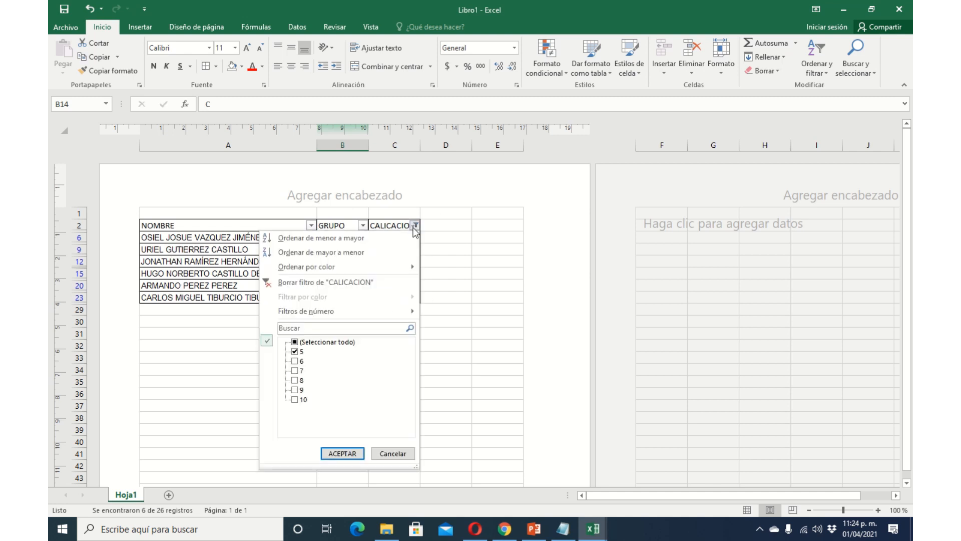
pyautogui.click(300, 352)
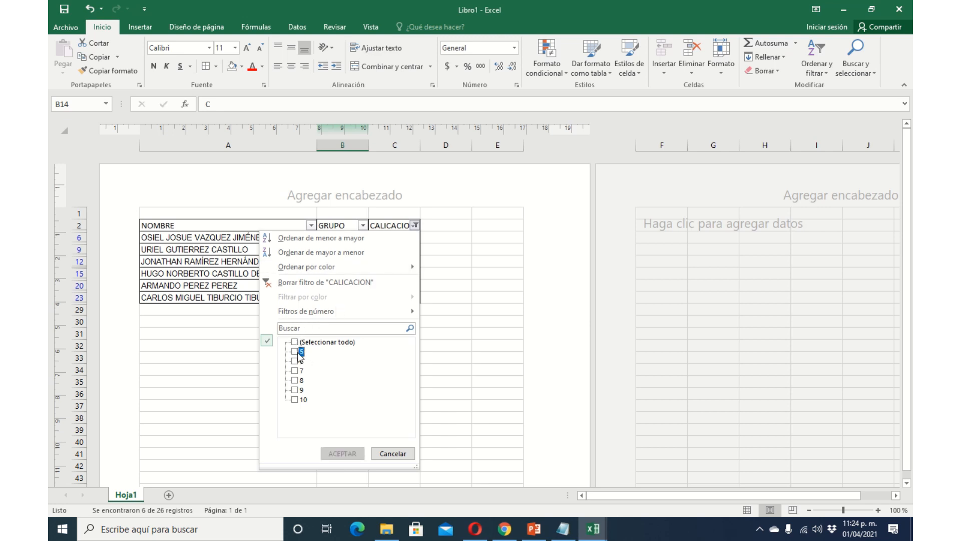
pyautogui.click(301, 399)
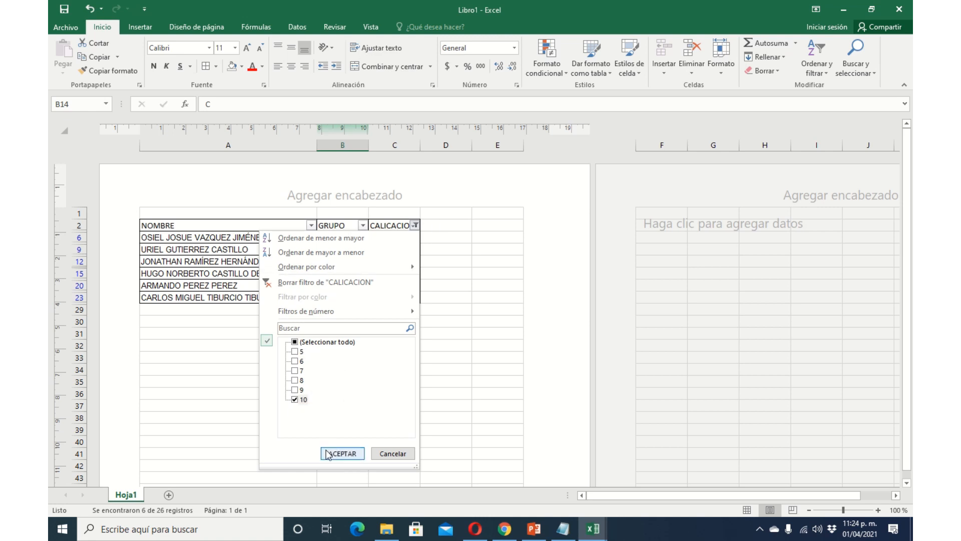
pyautogui.click(329, 453)
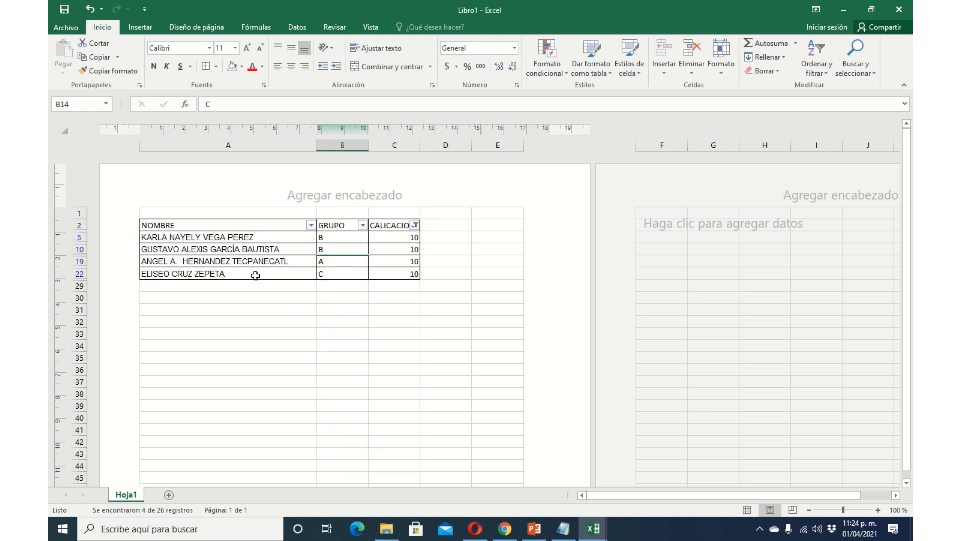
# Reselect all values in the CALICACION filter to show every grade again.
pyautogui.click(416, 226)
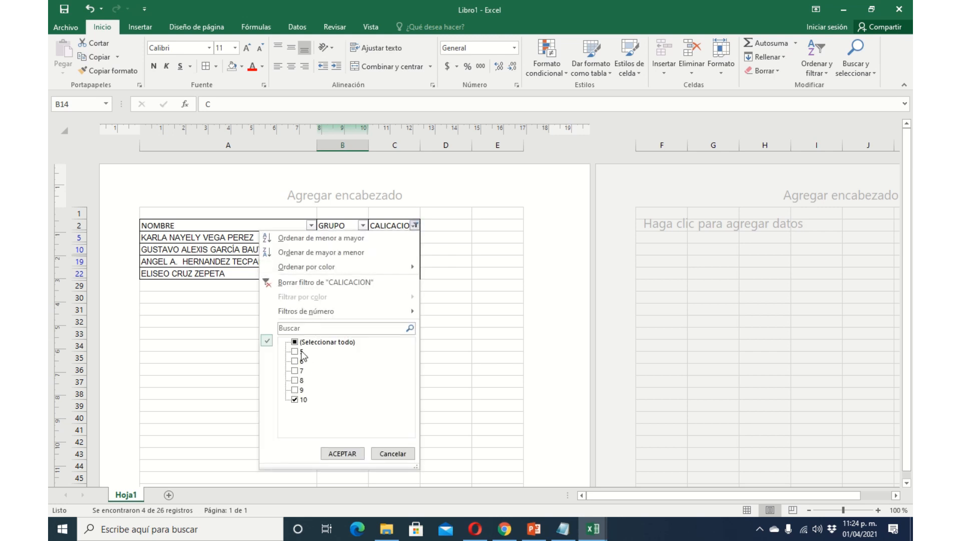
pyautogui.click(301, 342)
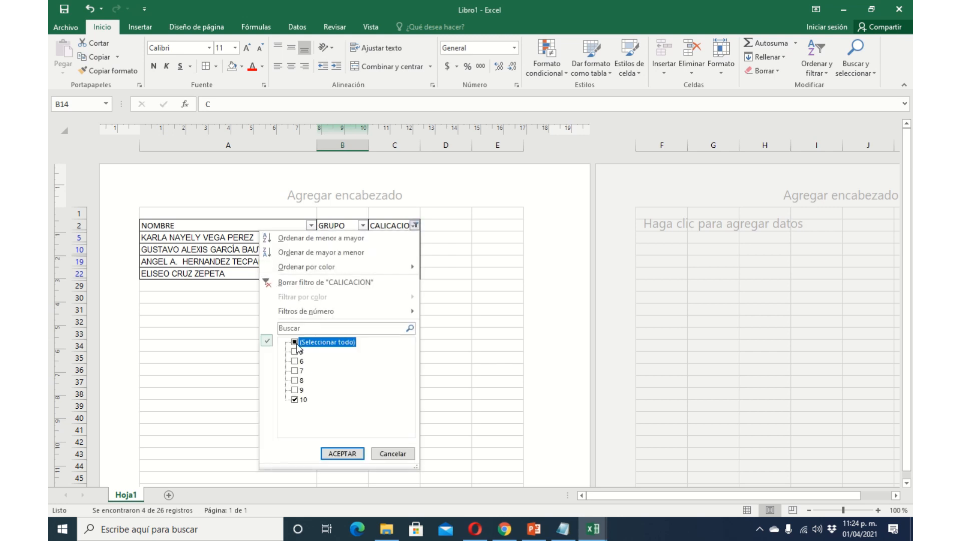
pyautogui.click(356, 452)
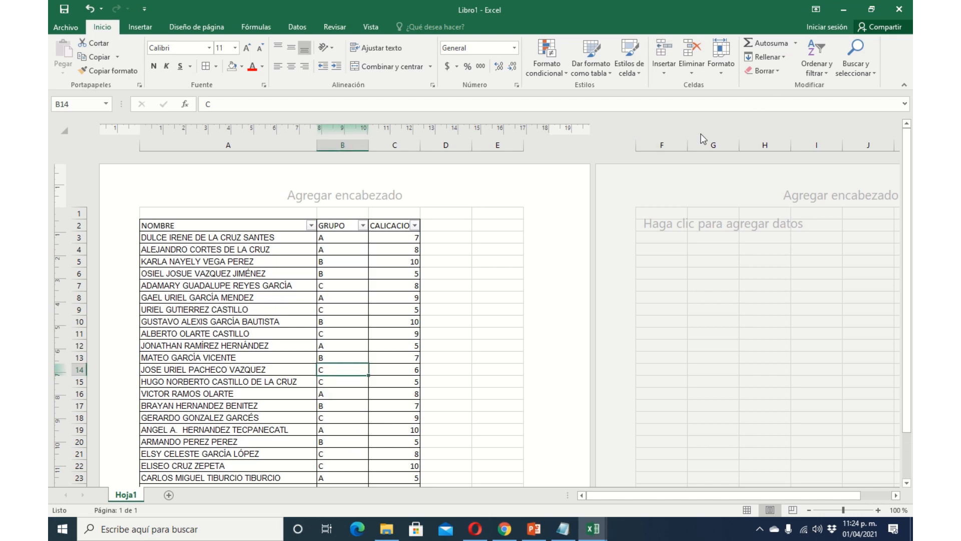
# Select the whole student table A2:C28 and remove the filters from its headers.
pyautogui.moveTo(227, 228); pyautogui.dragTo(389, 475)
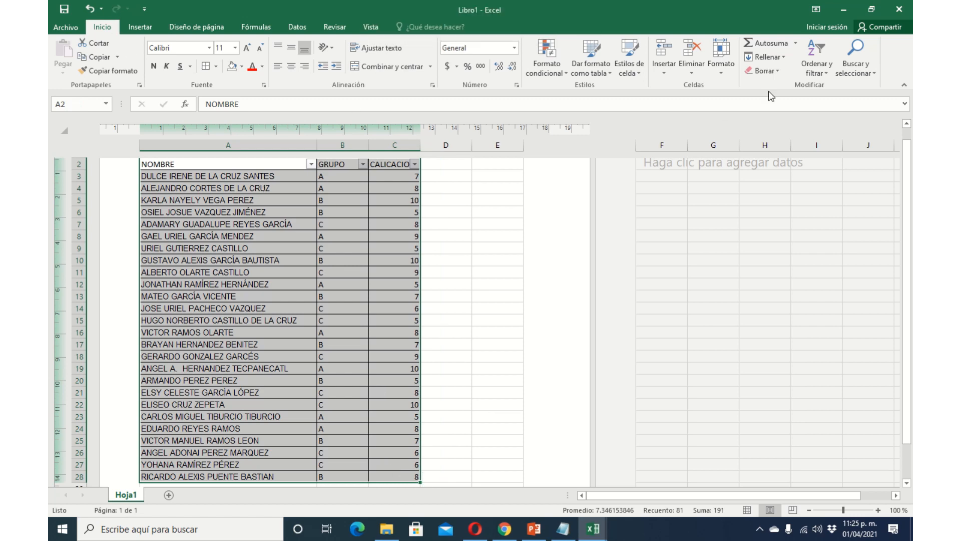
pyautogui.click(813, 68)
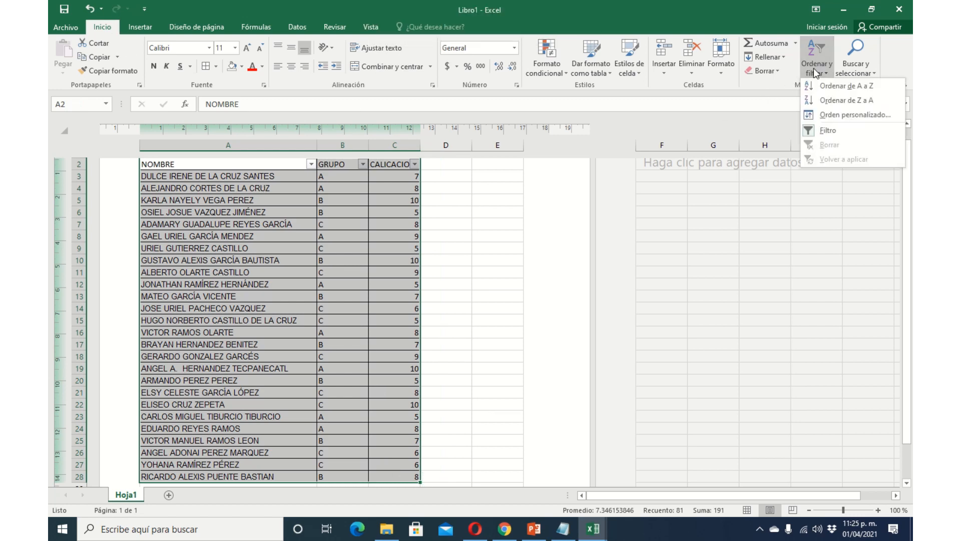
pyautogui.click(828, 130)
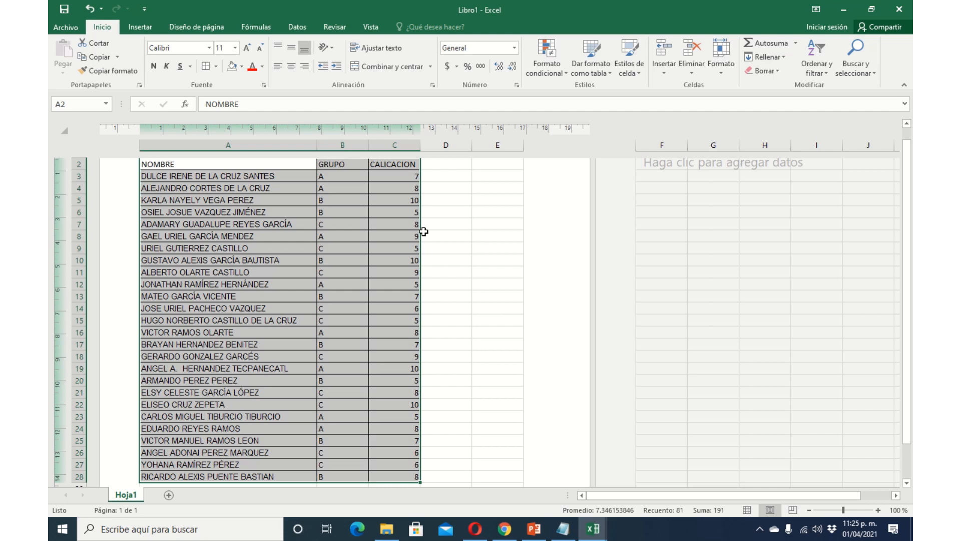
pyautogui.click(393, 237)
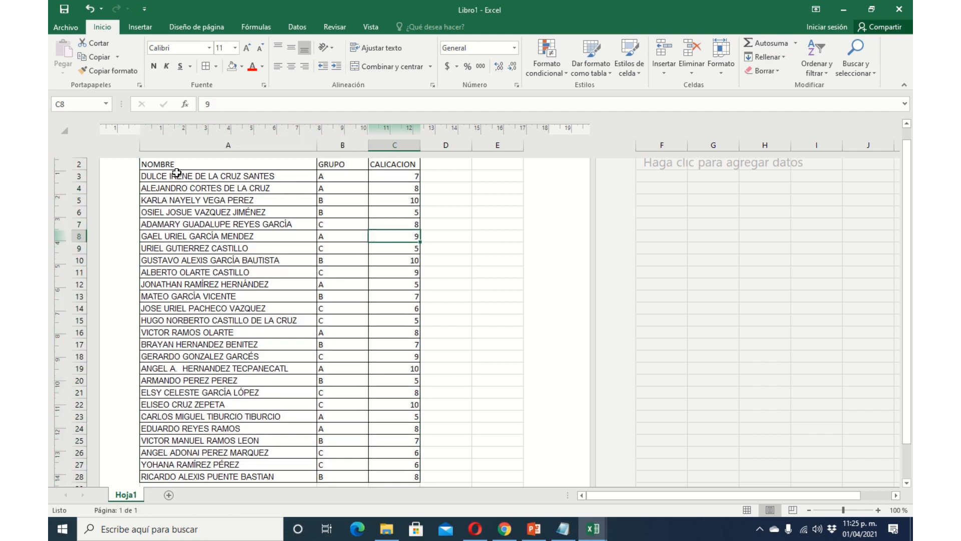
# Add filters by selecting only the header cells NOMBRE, GRUPO and CALICACION in A2:C2.
pyautogui.moveTo(178, 167); pyautogui.dragTo(375, 164)
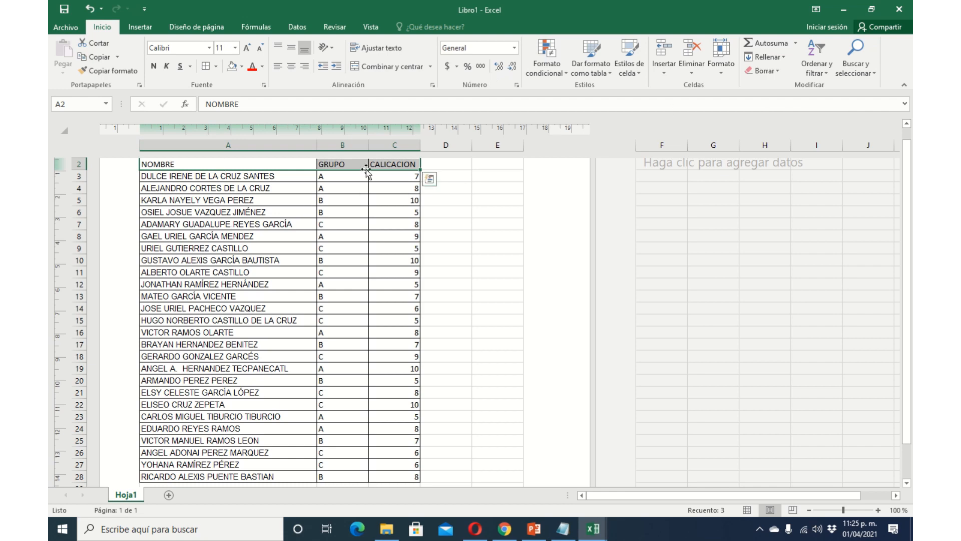
pyautogui.click(345, 163)
pyautogui.doubleClick(346, 163)
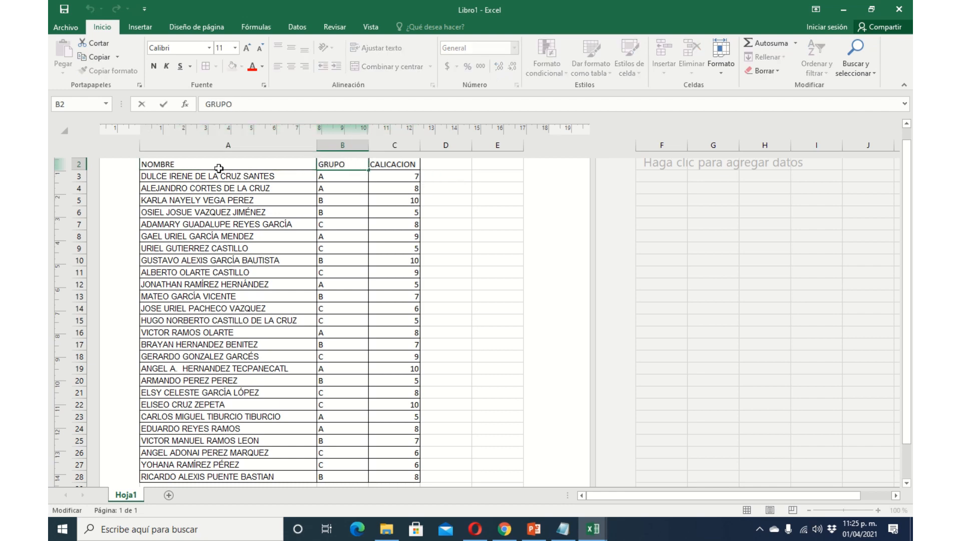
pyautogui.moveTo(218, 168); pyautogui.dragTo(395, 164)
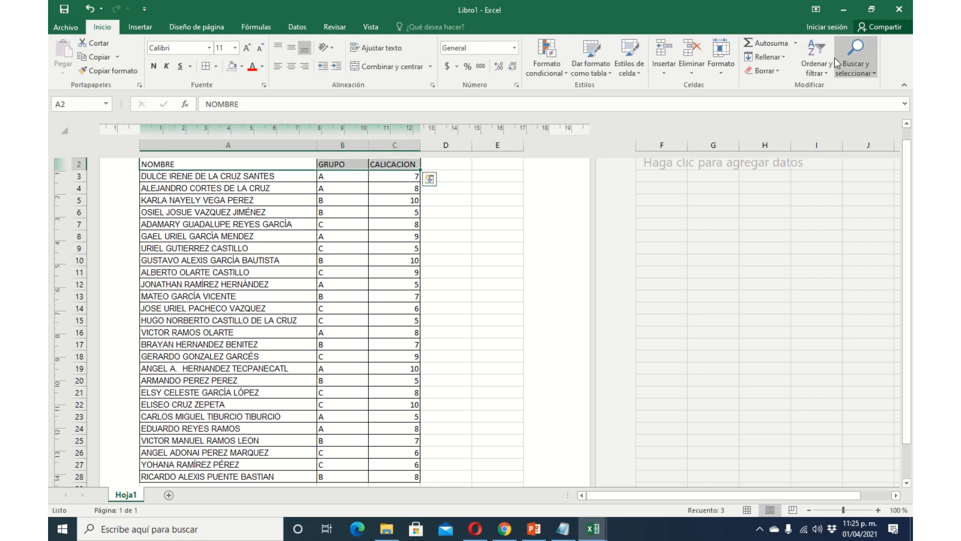
pyautogui.click(823, 65)
pyautogui.click(825, 130)
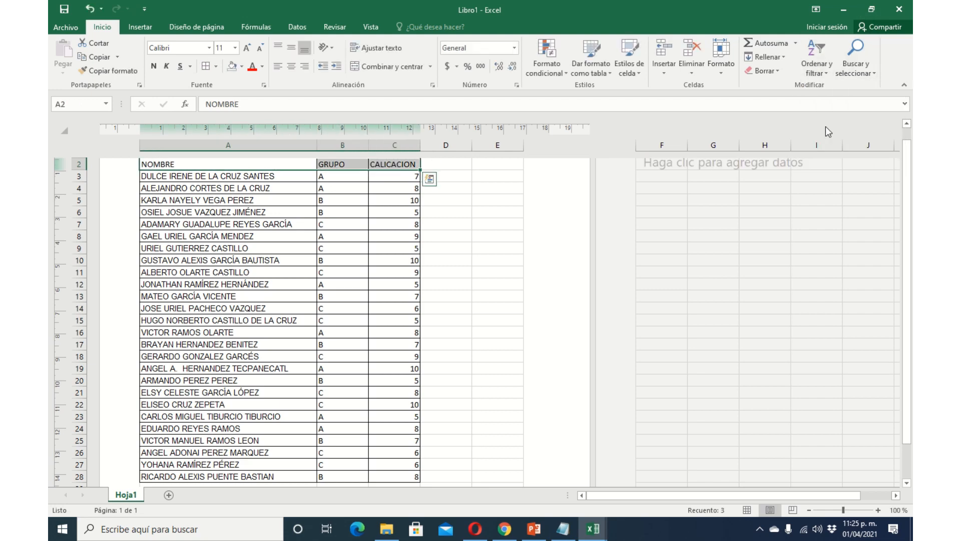
# Check the group values listed in the GRUPO filter and close it without applying changes.
pyautogui.click(362, 175)
pyautogui.click(363, 164)
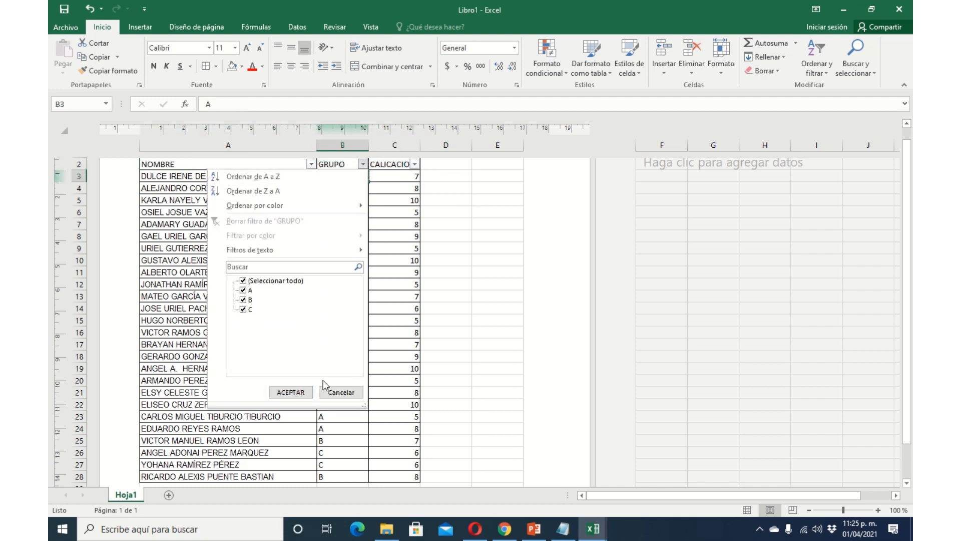
pyautogui.click(337, 392)
# Filter the student list by the GRUPO column to show only group B.
pyautogui.click(190, 186)
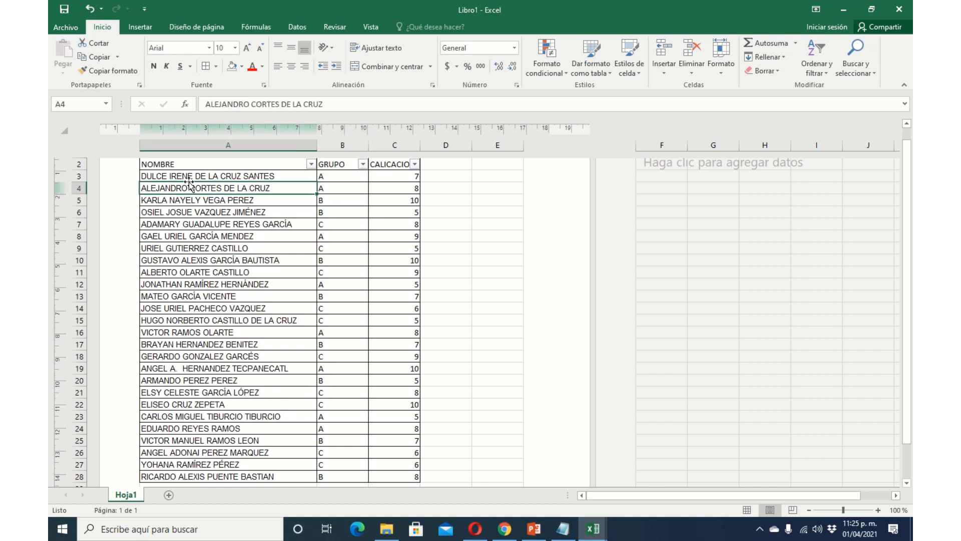
pyautogui.moveTo(189, 180); pyautogui.dragTo(343, 429)
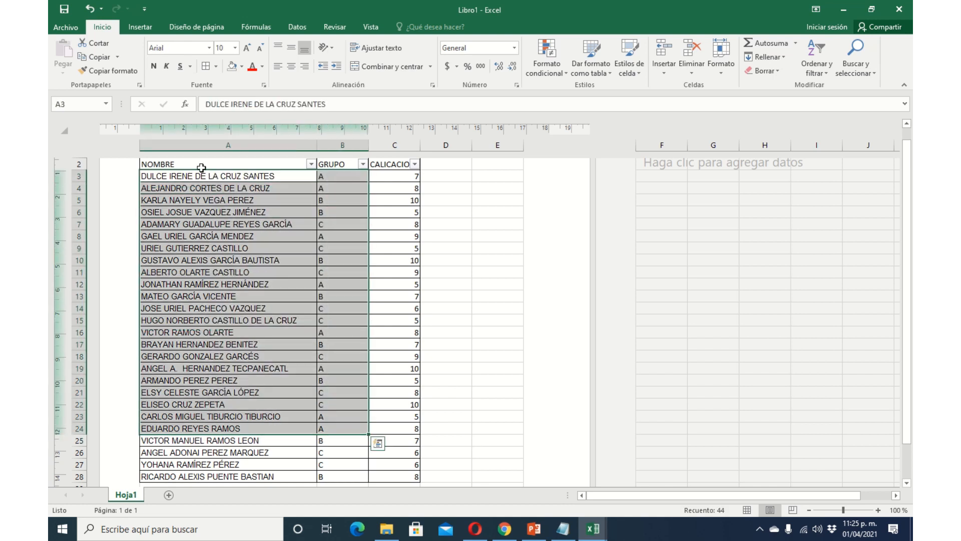
pyautogui.moveTo(201, 167); pyautogui.dragTo(412, 165)
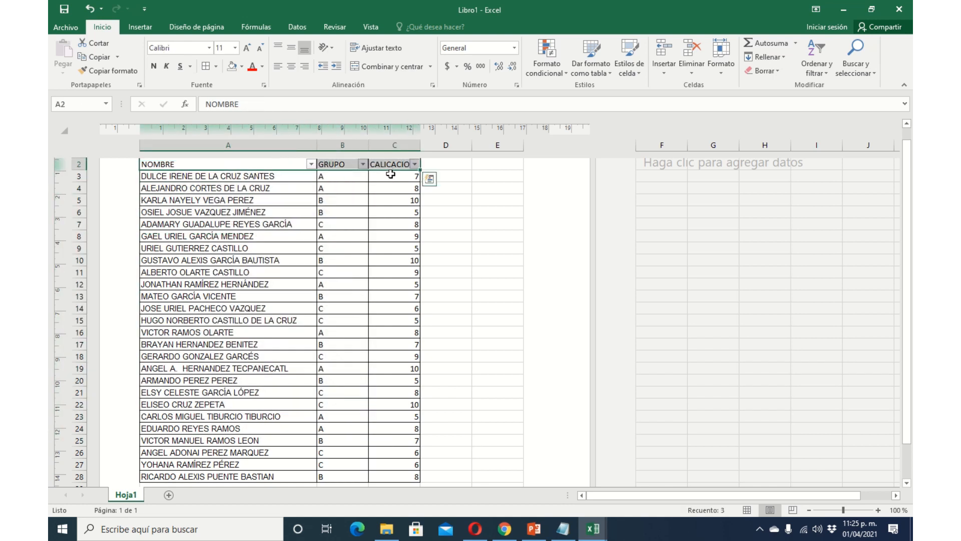
pyautogui.click(363, 164)
pyautogui.click(244, 281)
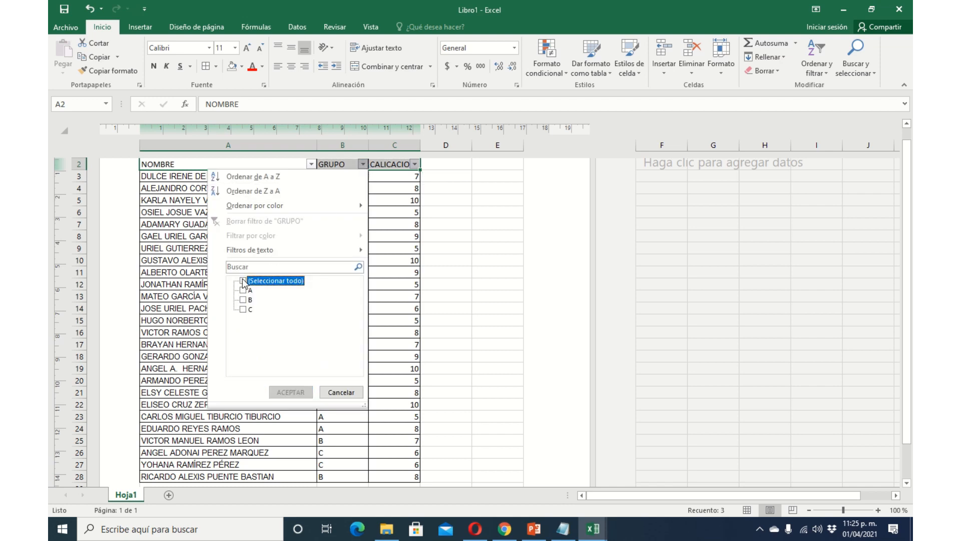
pyautogui.click(244, 301)
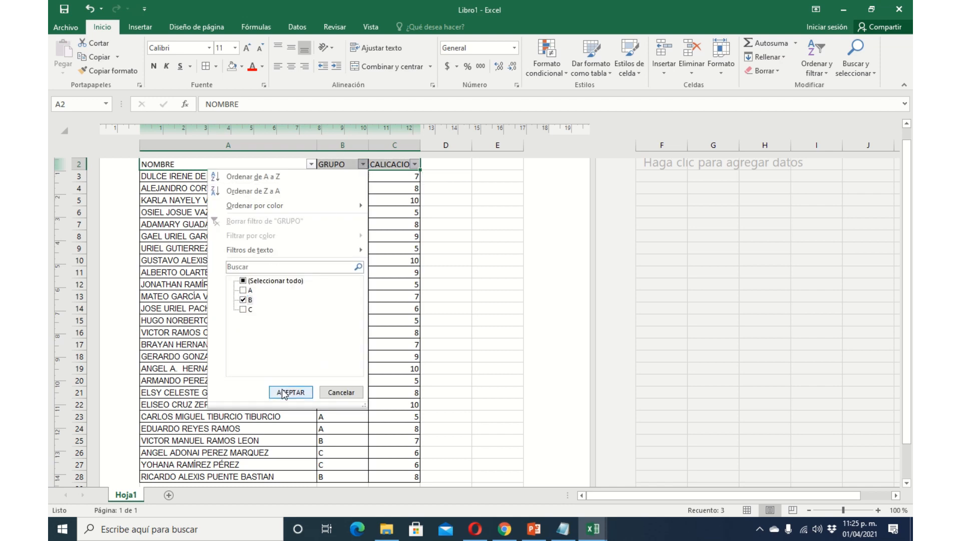
pyautogui.click(300, 392)
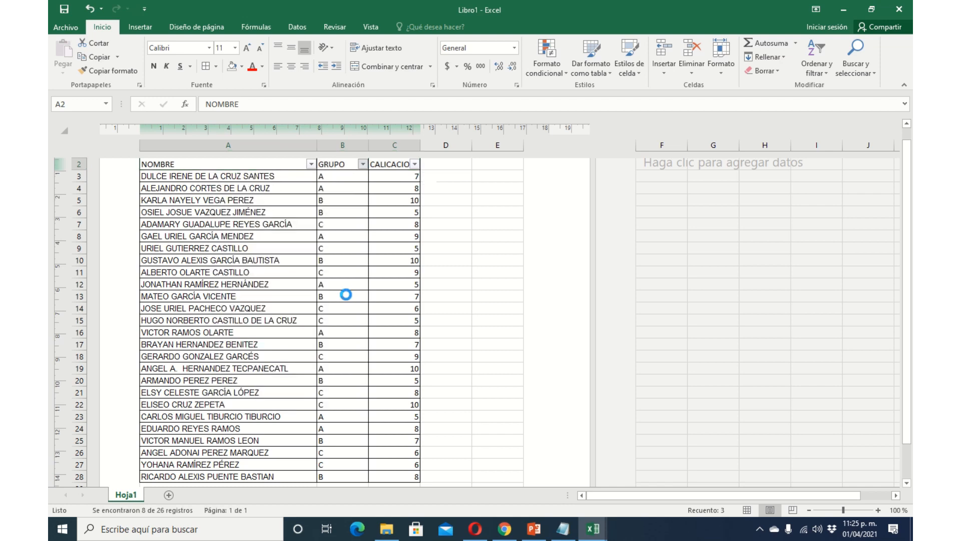
# Select all values in the GRUPO filter to display every group again.
pyautogui.click(363, 164)
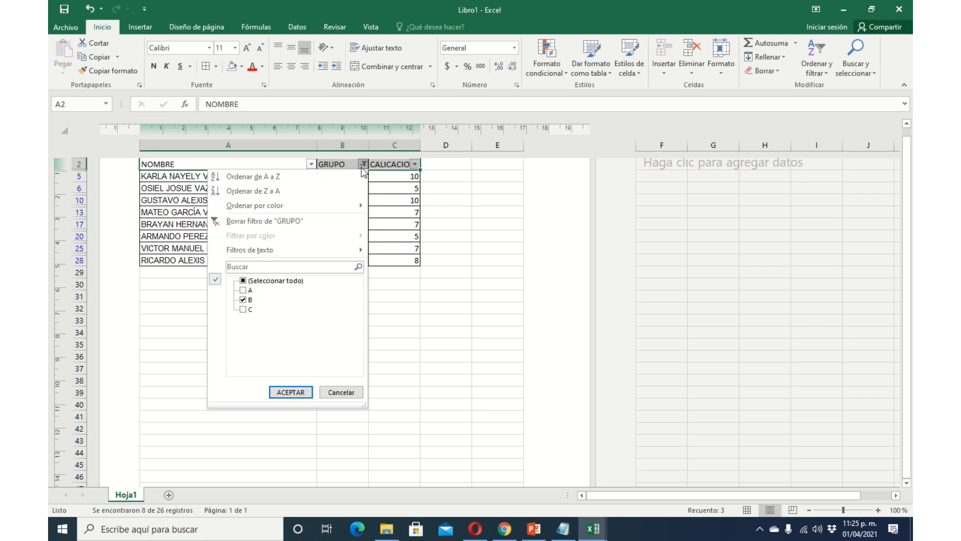
pyautogui.click(243, 281)
pyautogui.click(292, 391)
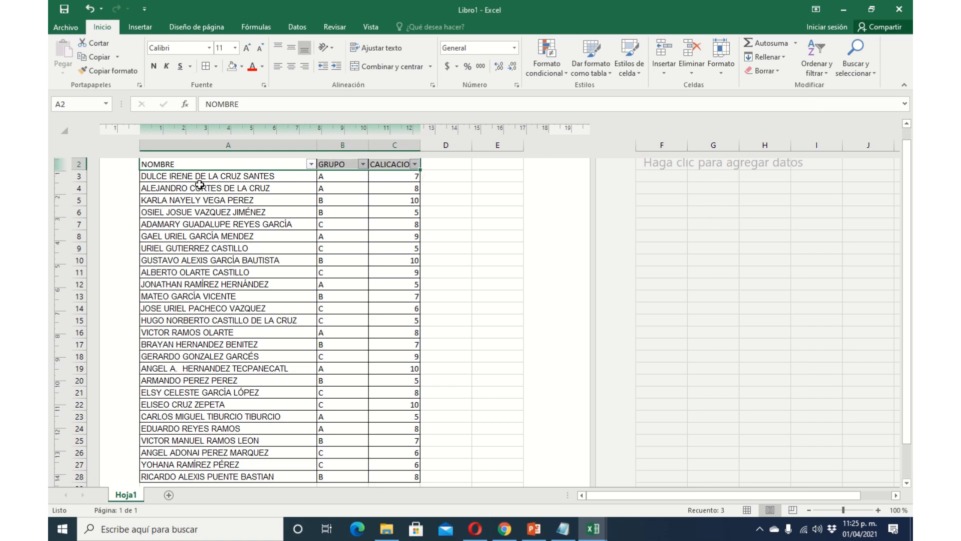
# Sort the student names in A3:A28 from A to Z, continuing with only the current selection.
pyautogui.moveTo(191, 178); pyautogui.dragTo(207, 476)
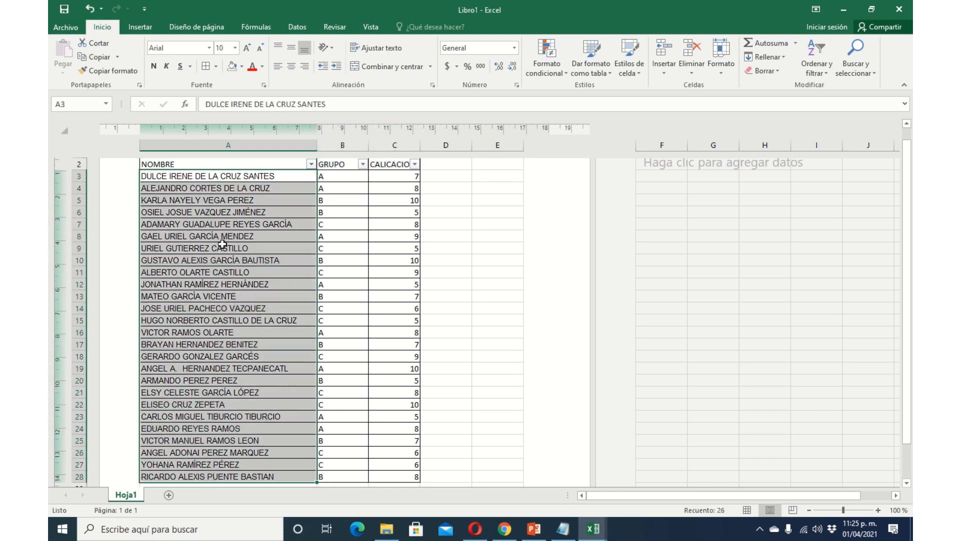
pyautogui.scroll(-1, 322, 271)
pyautogui.scroll(1, 407, 278)
pyautogui.click(823, 75)
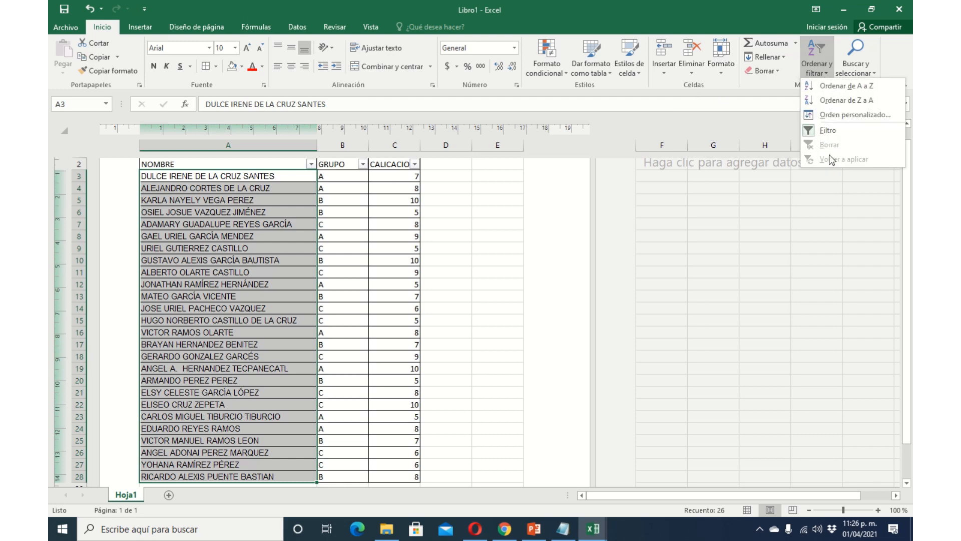
pyautogui.click(846, 88)
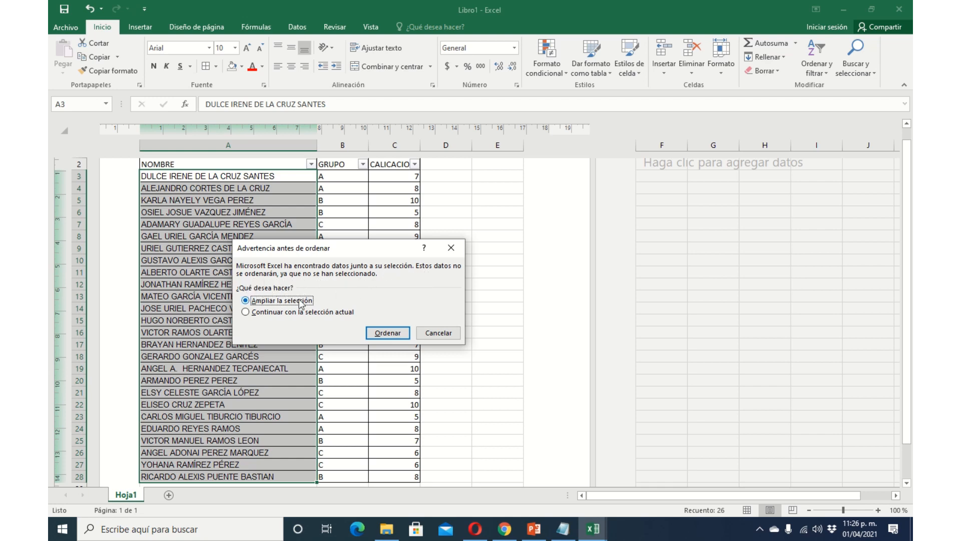
pyautogui.click(252, 312)
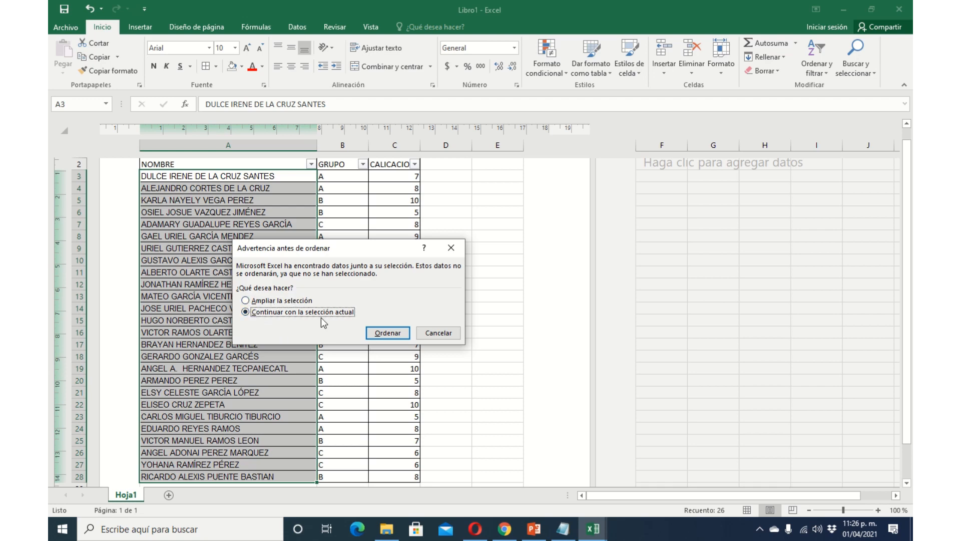
pyautogui.click(383, 334)
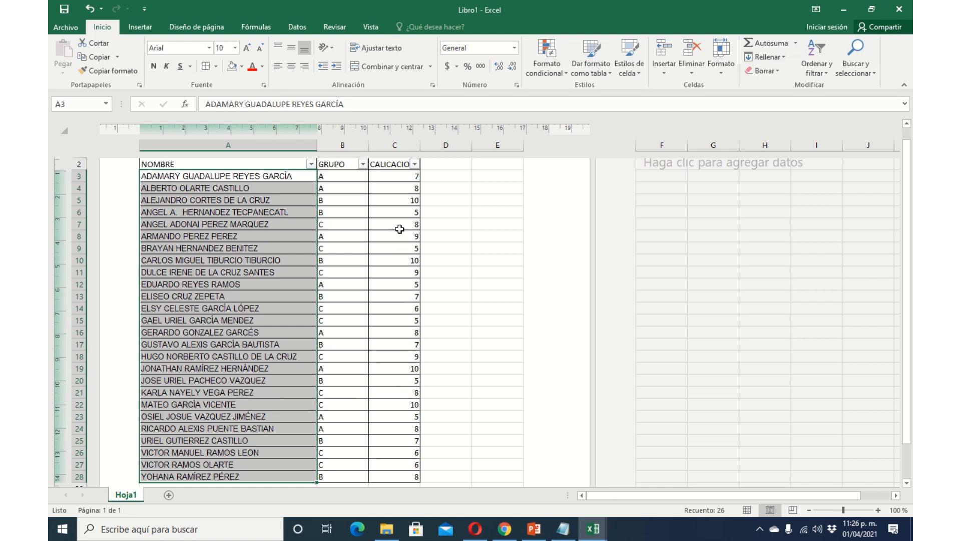
# Undo the names-only sort and restore the complete list by selecting all groups in the GRUPO filter.
pyautogui.hotkey('ctrl', 'z')
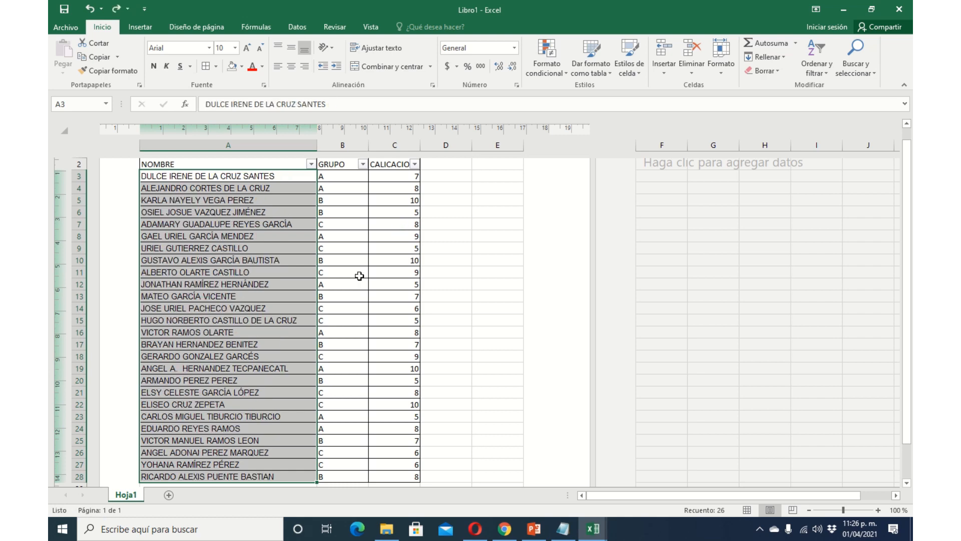
pyautogui.hotkey('ctrl', 'z')
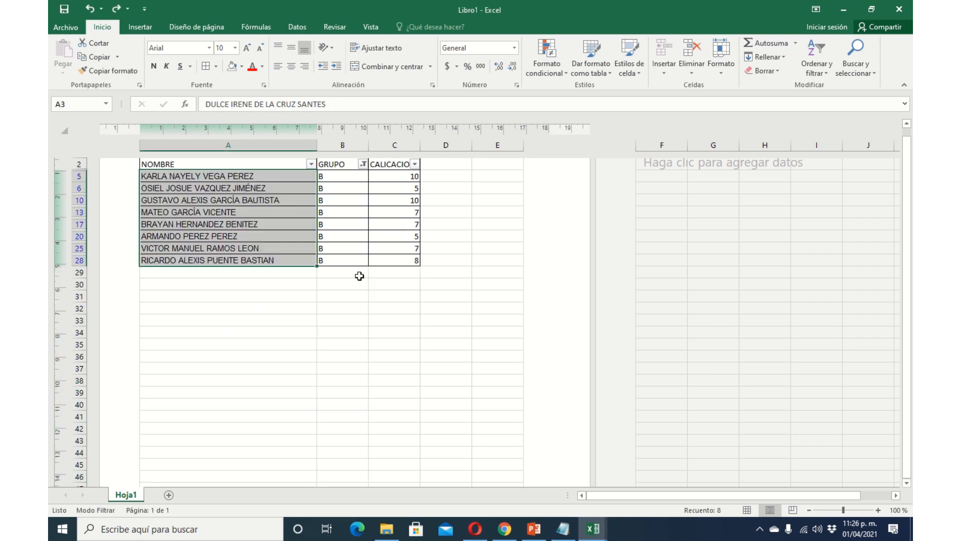
pyautogui.moveTo(371, 161); pyautogui.dragTo(367, 165)
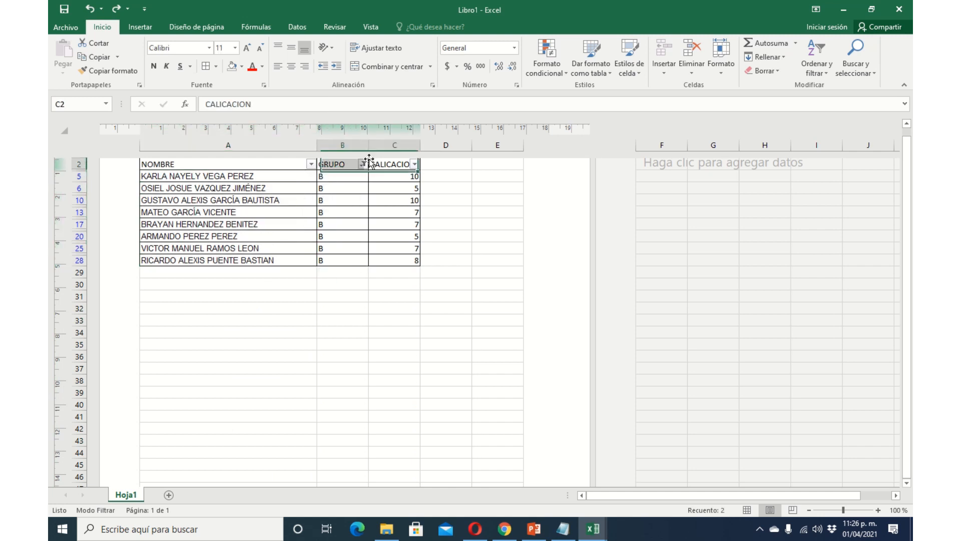
pyautogui.click(362, 164)
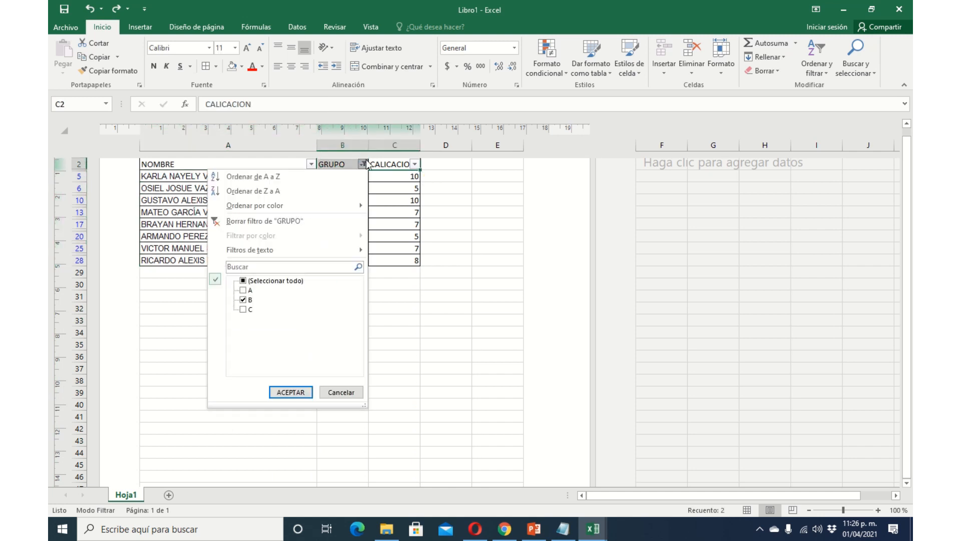
pyautogui.click(243, 281)
pyautogui.click(289, 392)
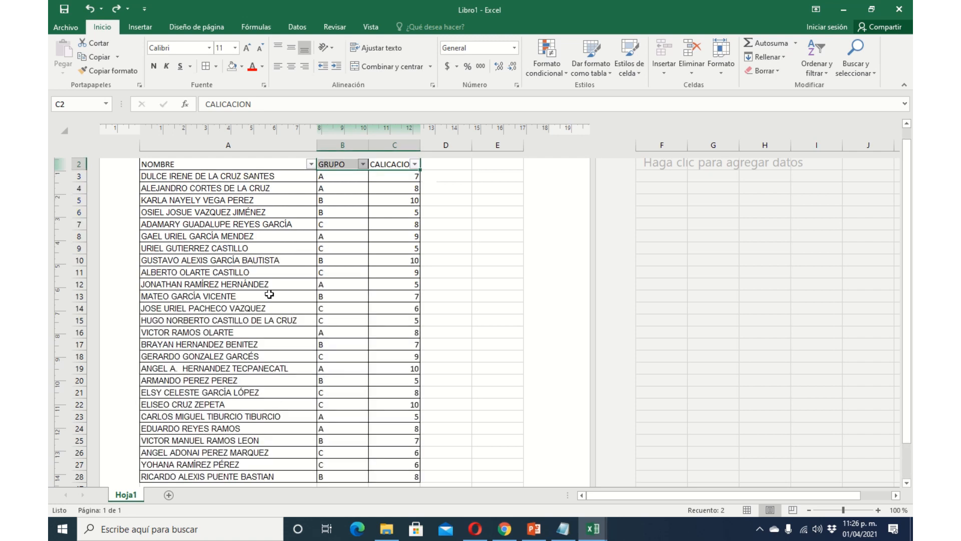
# Sort the names in A3:A28 from A to Z, expanding the selection to include group and grade.
pyautogui.moveTo(217, 176); pyautogui.dragTo(237, 476)
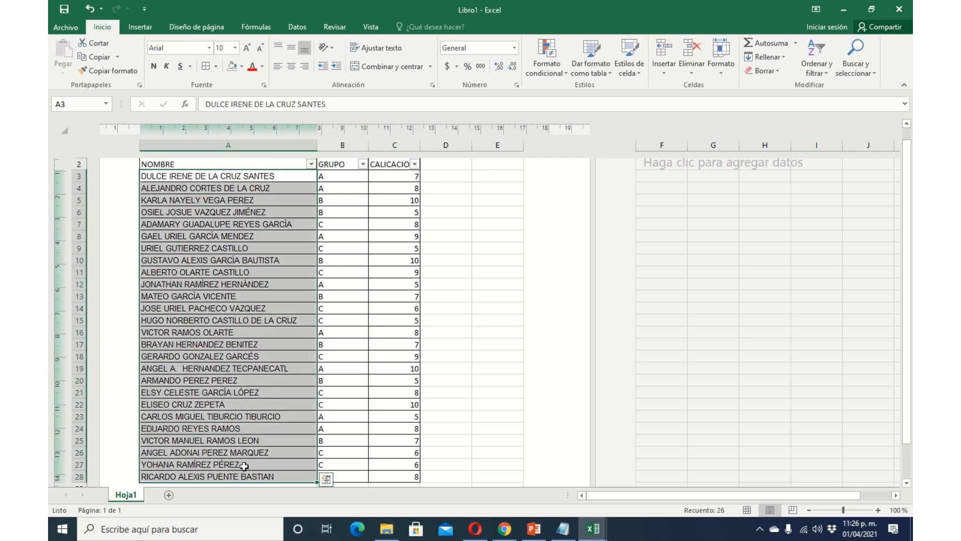
pyautogui.click(822, 68)
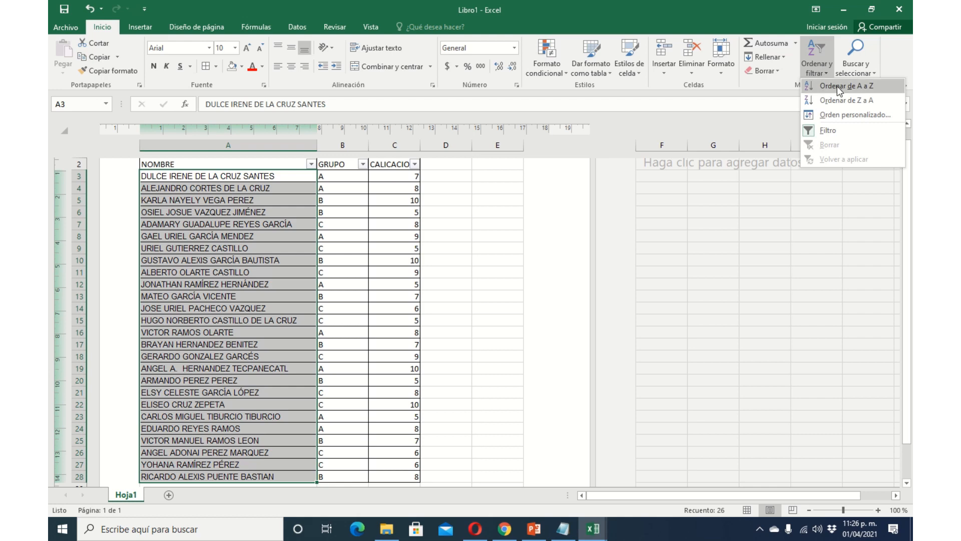
pyautogui.click(837, 86)
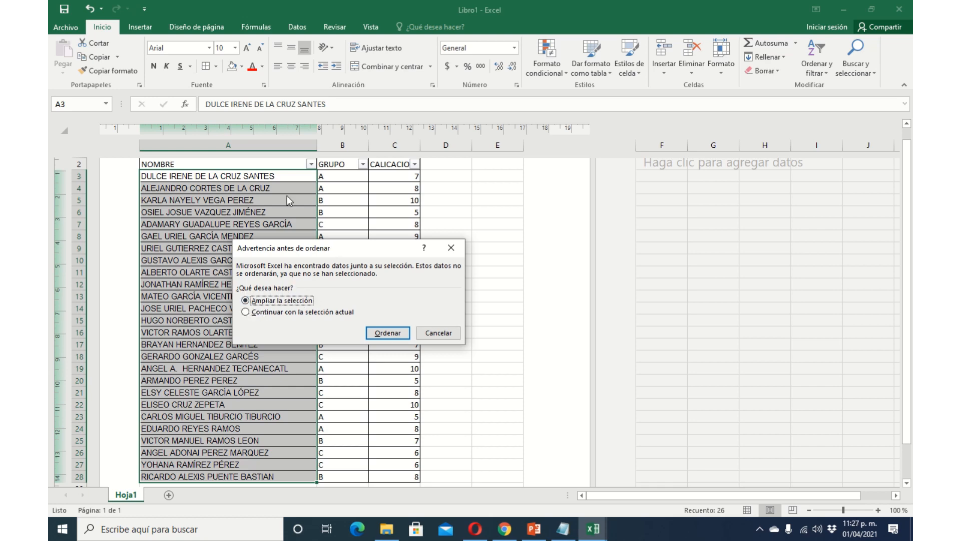
pyautogui.click(394, 334)
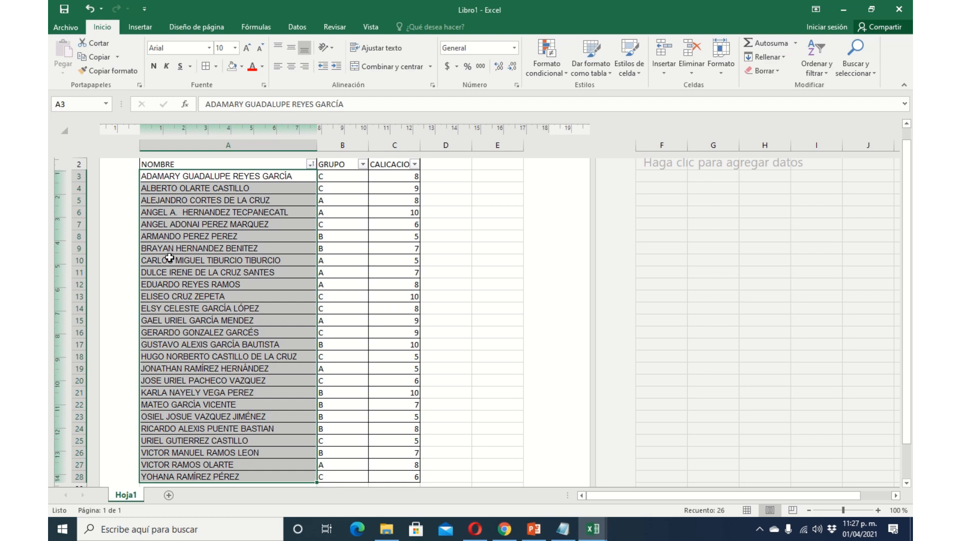
# Check the name, group and grade cells in row 21 and undo the A to Z sort.
pyautogui.click(246, 396)
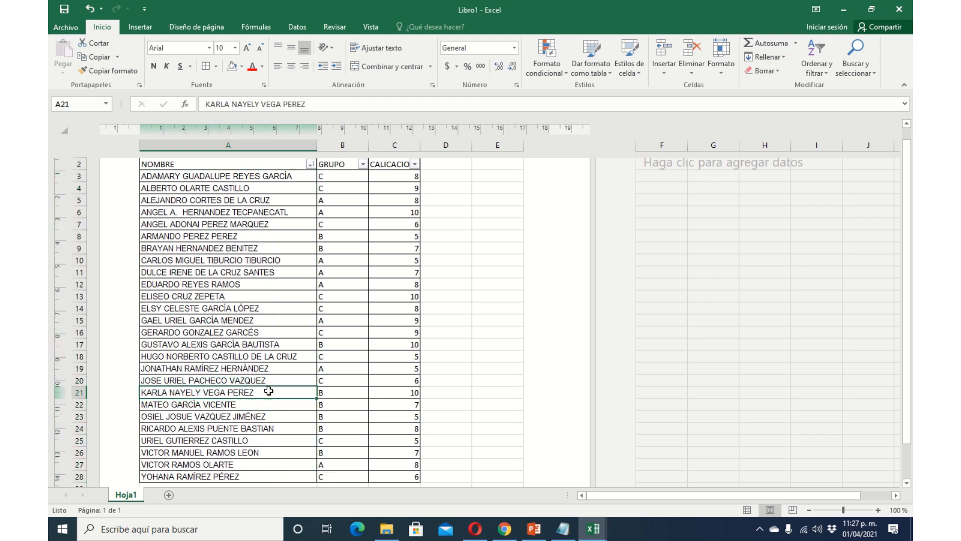
pyautogui.click(345, 390)
pyautogui.click(388, 392)
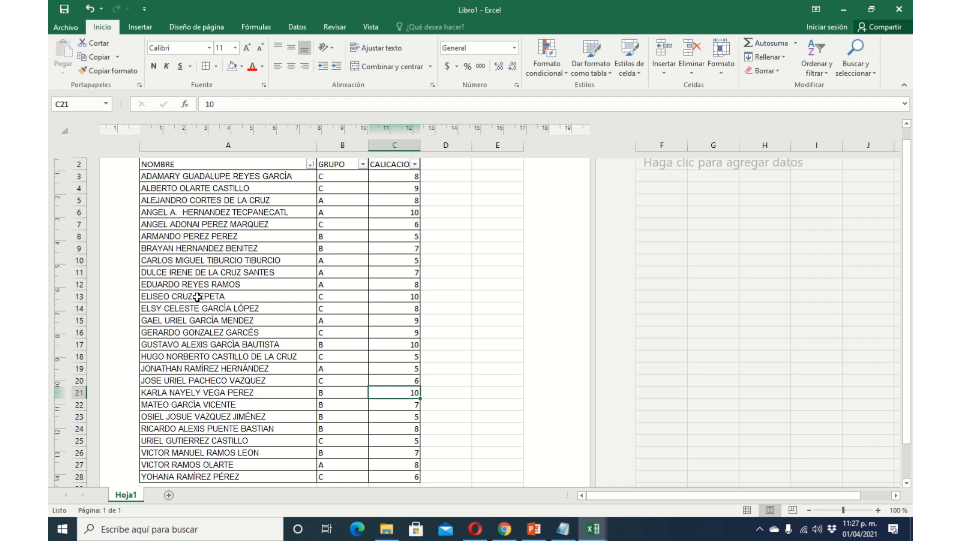
pyautogui.click(165, 393)
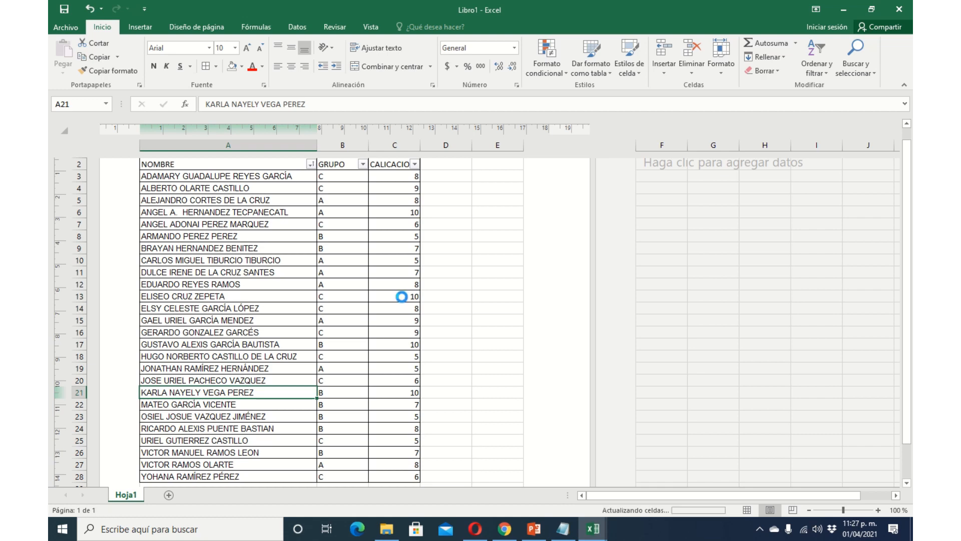
pyautogui.hotkey('ctrl', 'z')
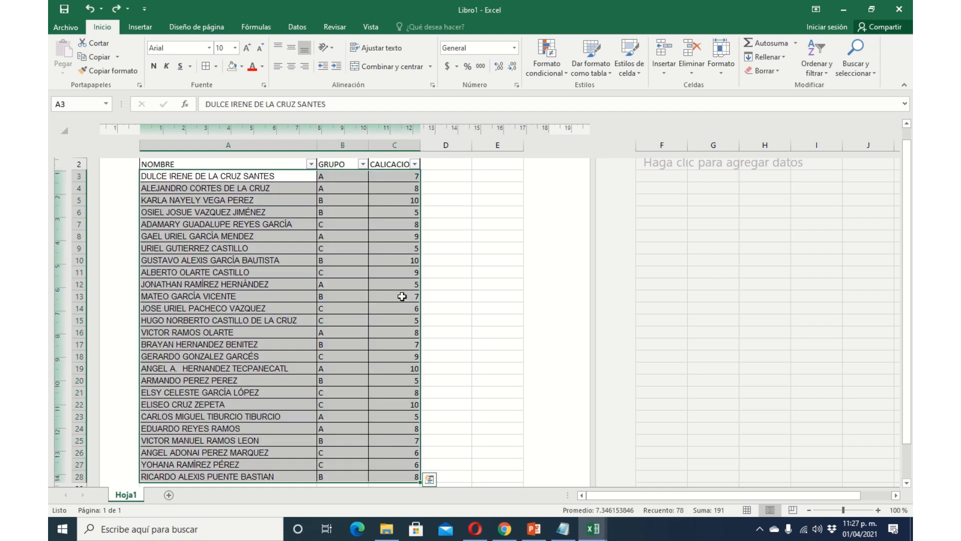
pyautogui.click(216, 258)
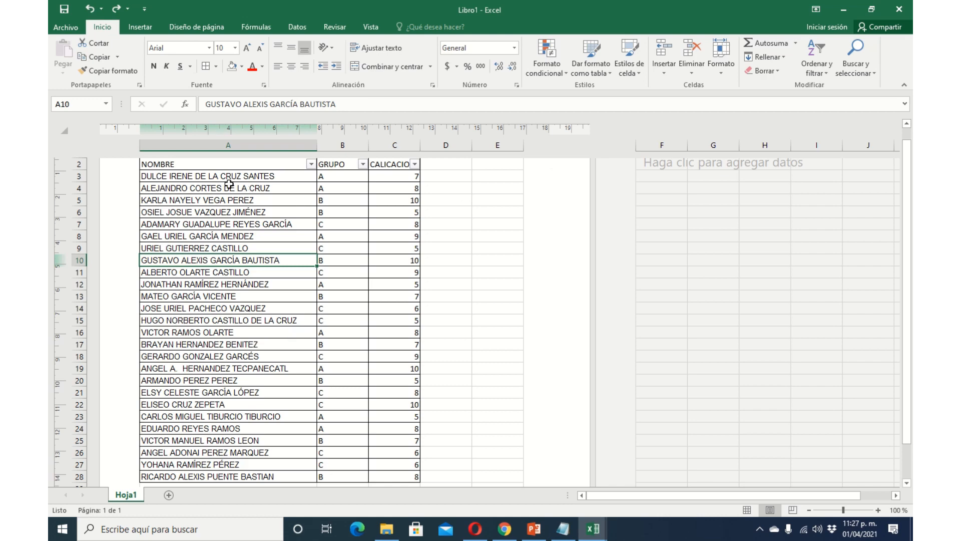
# Select the NOMBRE column with its header, A2:A28, and sort it from A to Z with the selection expanded.
pyautogui.moveTo(223, 165); pyautogui.dragTo(252, 452)
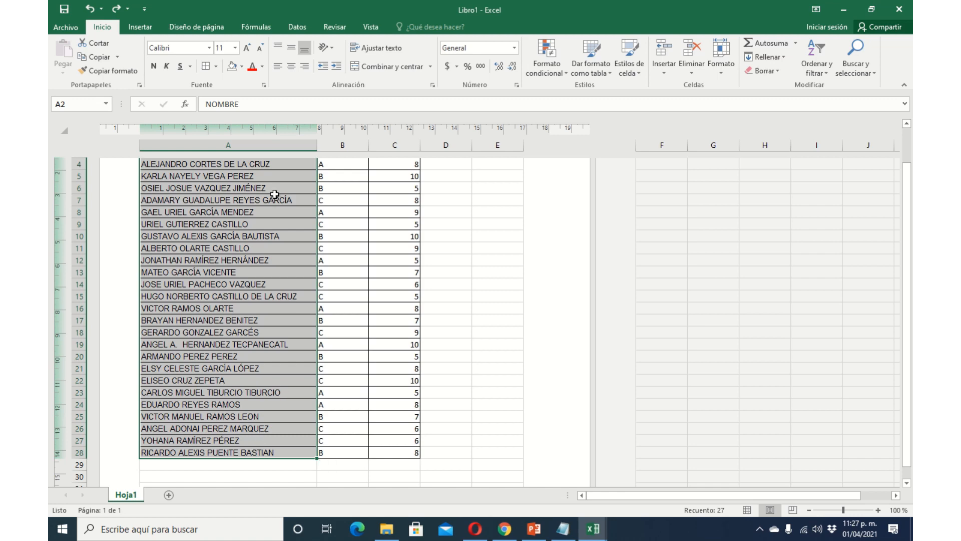
pyautogui.click(810, 69)
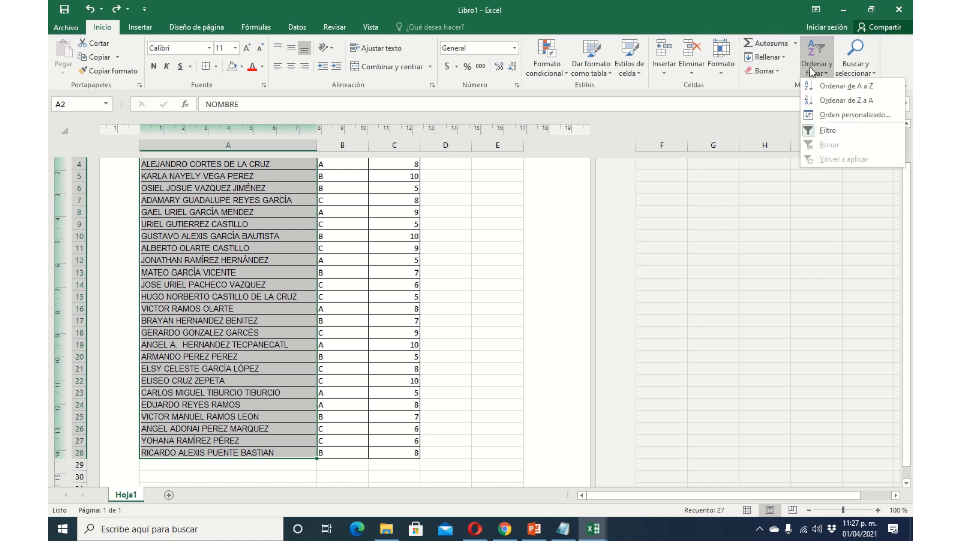
pyautogui.click(842, 87)
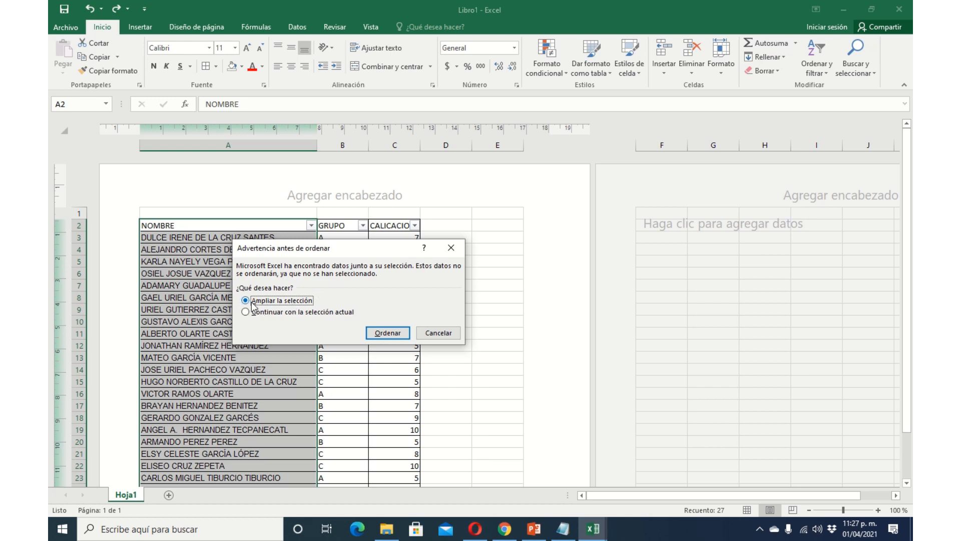
pyautogui.click(377, 333)
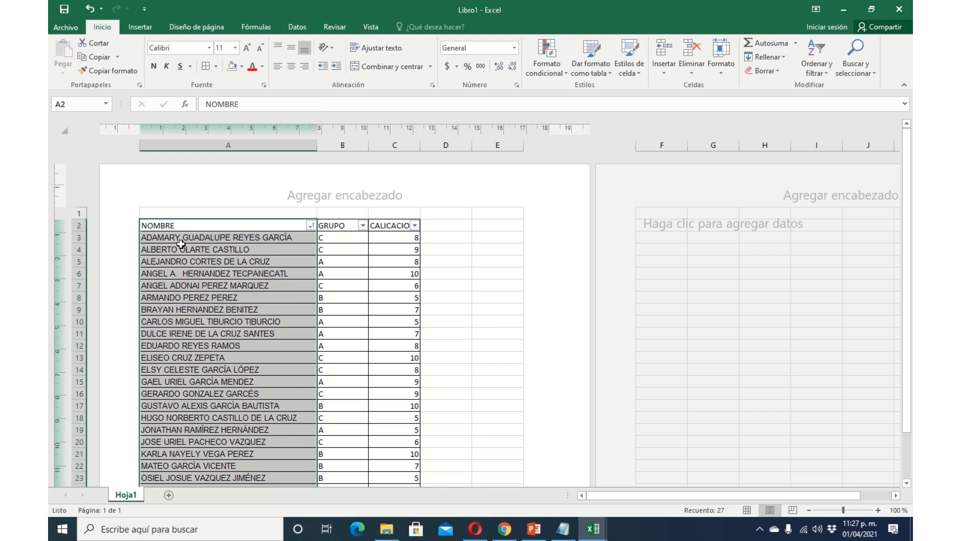
# Sort the student list by NOMBRE from Z to A, expanding the selection to the adjacent columns.
pyautogui.scroll(-3, 178, 364)
pyautogui.scroll(3, 217, 368)
pyautogui.scroll(-3, 322, 307)
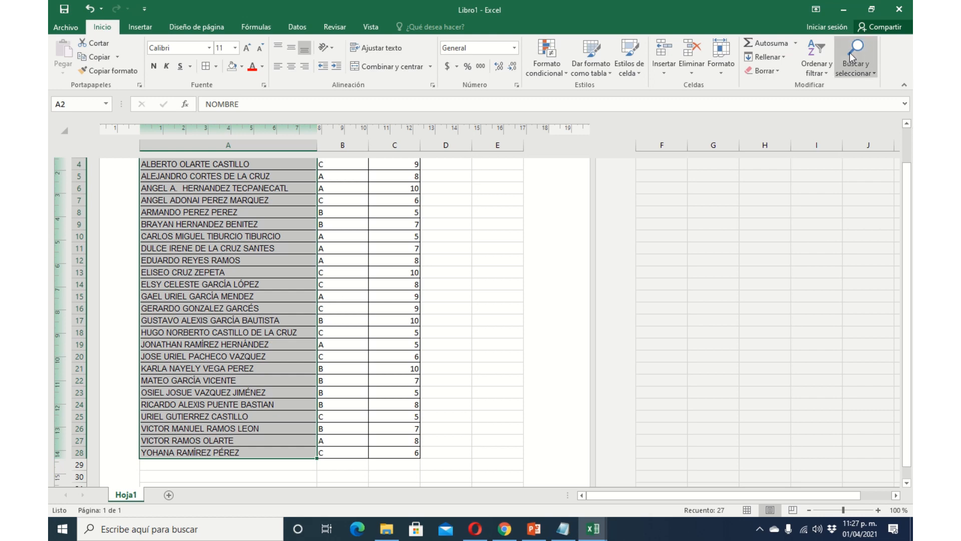
pyautogui.click(814, 74)
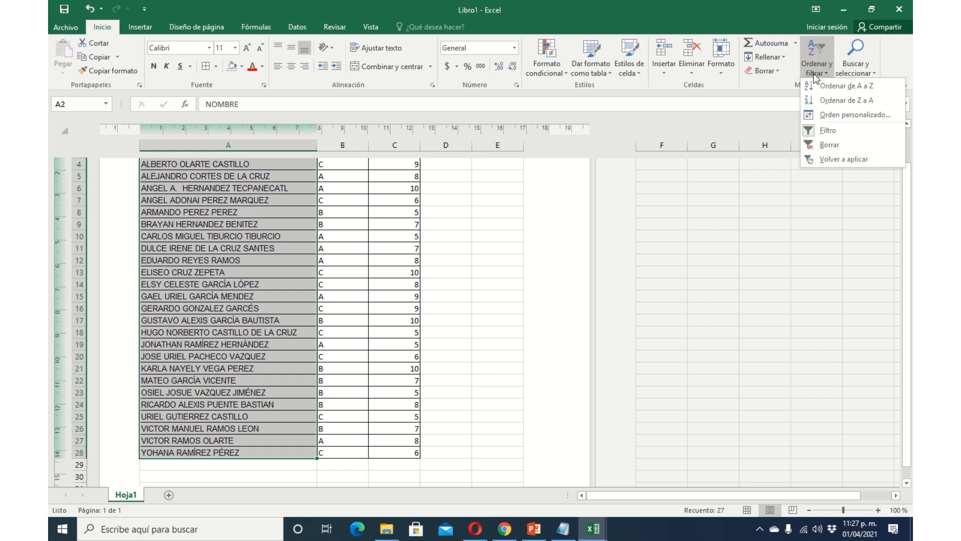
pyautogui.click(825, 100)
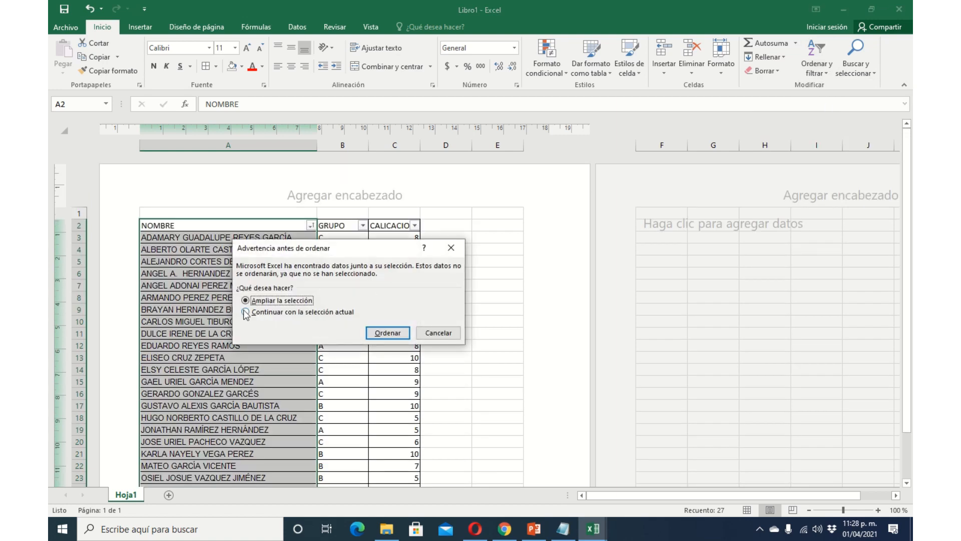
pyautogui.click(385, 330)
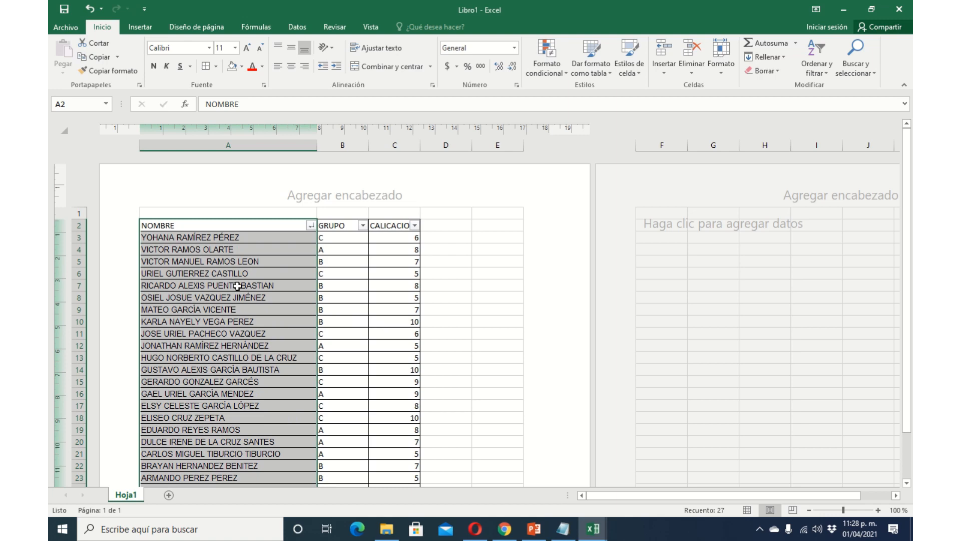
pyautogui.scroll(-4, 238, 286)
pyautogui.scroll(1, 190, 184)
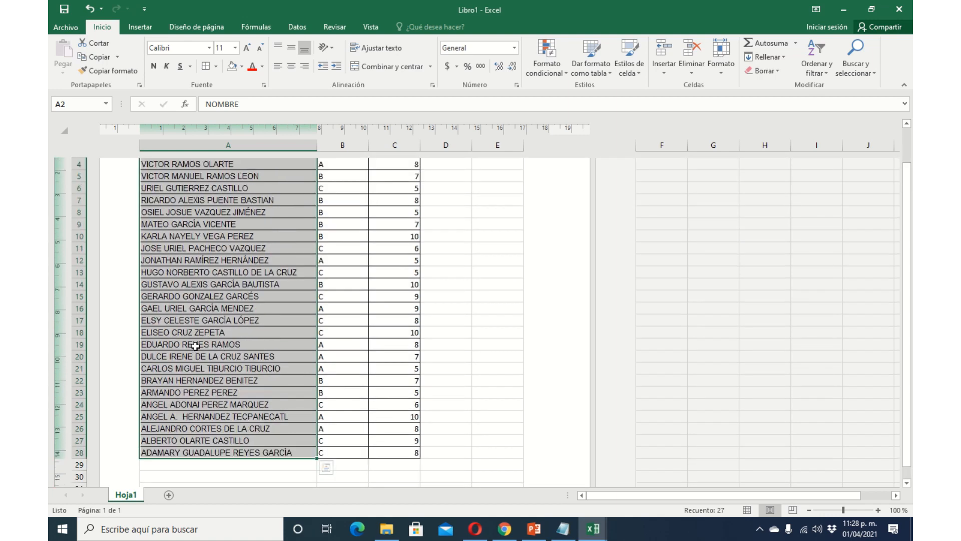
pyautogui.click(399, 240)
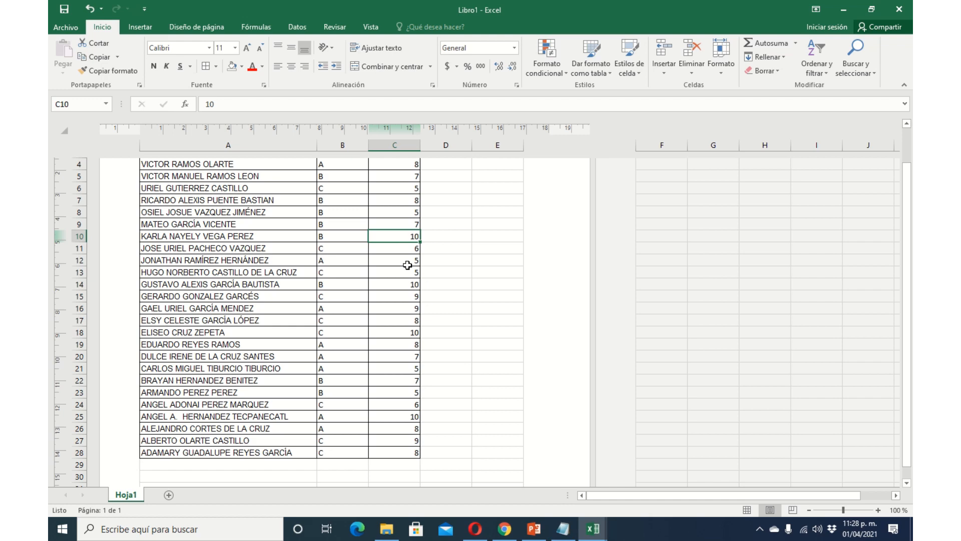
pyautogui.scroll(-2, 408, 270)
pyautogui.scroll(4, 408, 274)
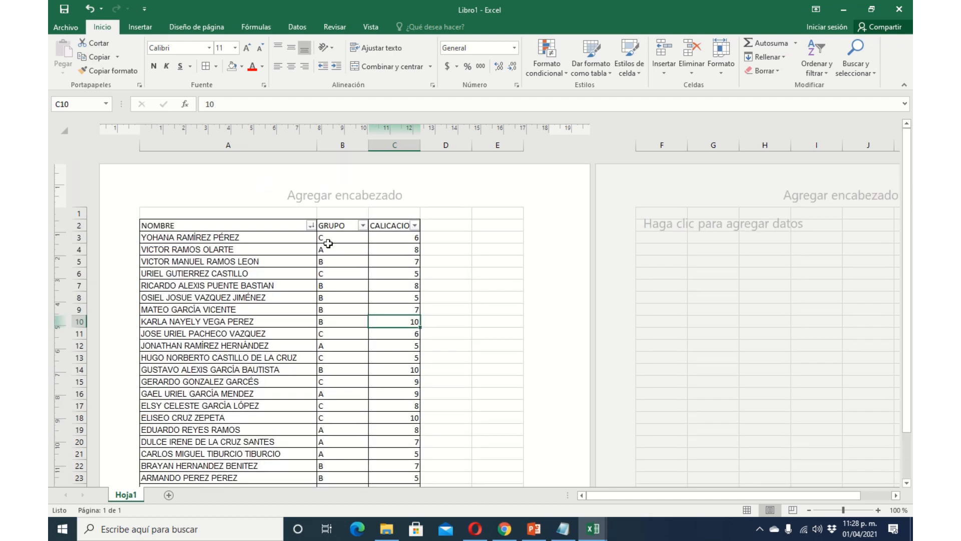
# Enter ESCUELA PRIMARIA RAMON VELARDE as the text of the center page header section.
pyautogui.click(255, 213)
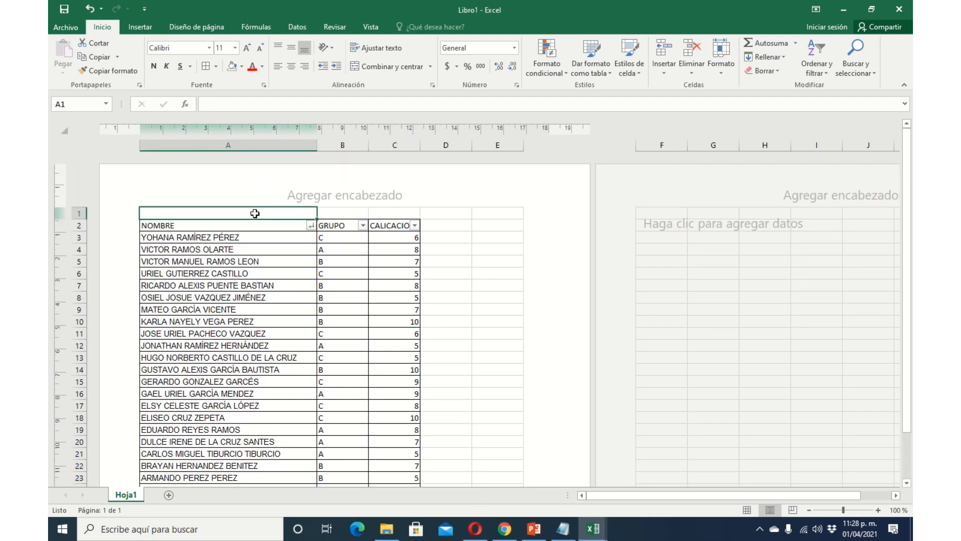
pyautogui.click(300, 198)
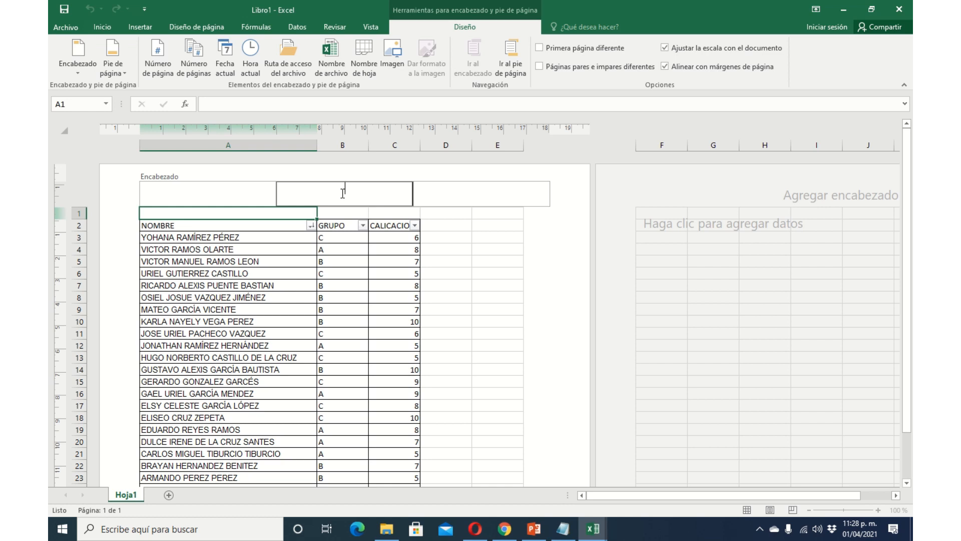
pyautogui.write('esceual')
pyautogui.press('BackSpace')
pyautogui.press('BackSpace')
pyautogui.press('BackSpace')
pyautogui.press('BackSpace')
pyautogui.press('BackSpace')
pyautogui.press('BackSpace')
pyautogui.press('BackSpace')
pyautogui.write('ESCUELA PRIMARIA RAMON VELAR')
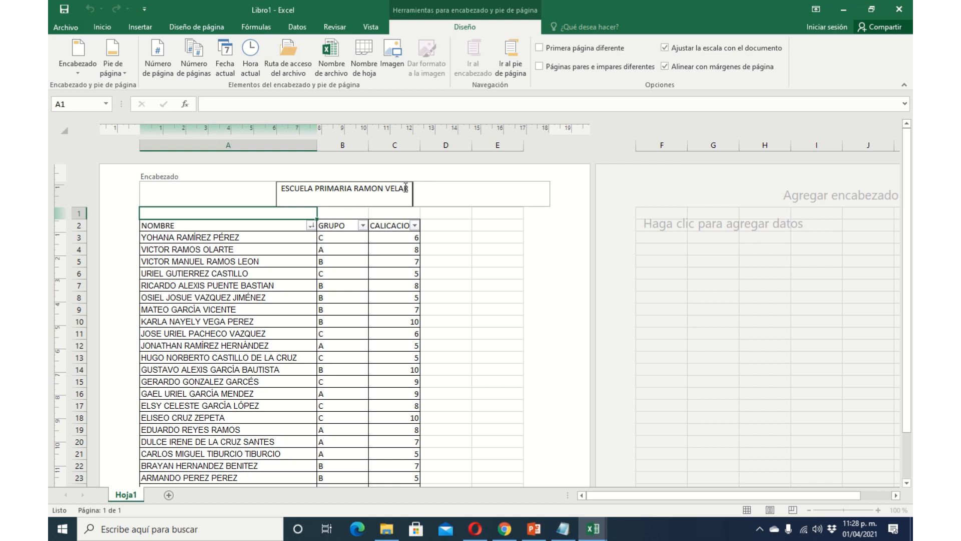
pyautogui.write('DE')
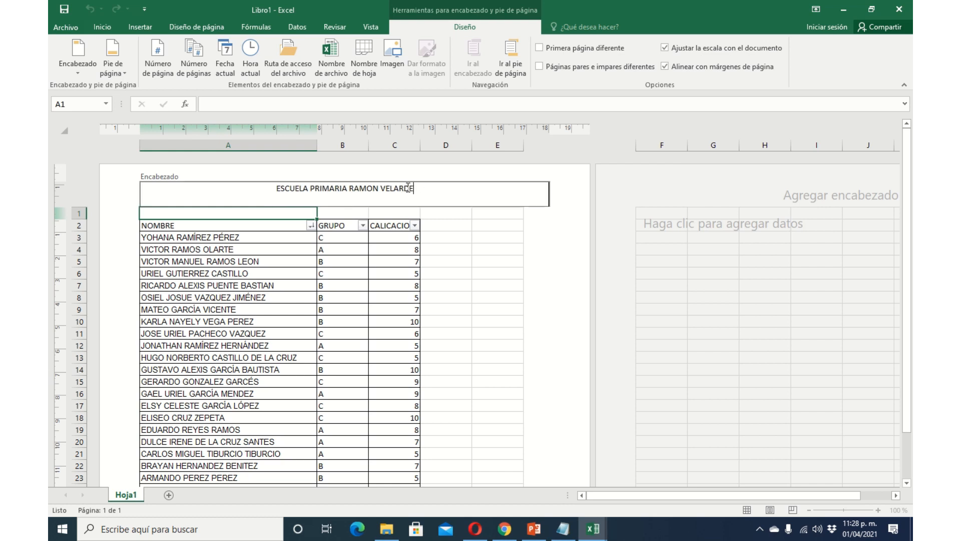
pyautogui.press('Return')
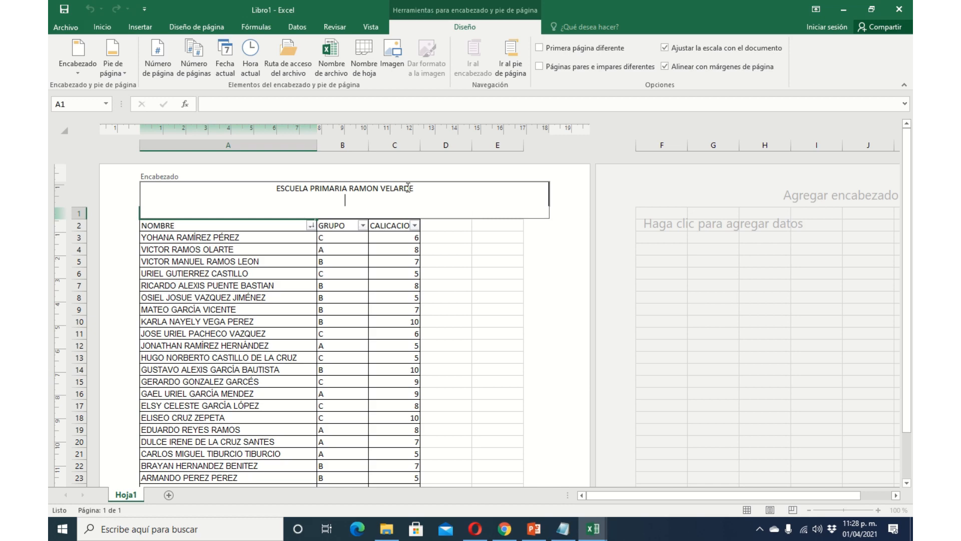
pyautogui.click(402, 238)
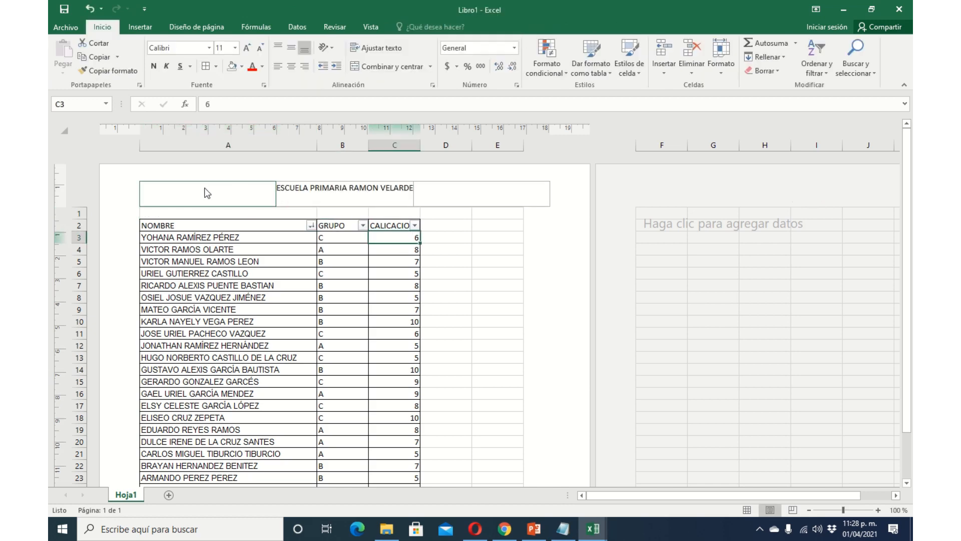
# Insert the VIOLIN picture from the instrumentos musicales folder into the left section of the page header.
pyautogui.click(187, 196)
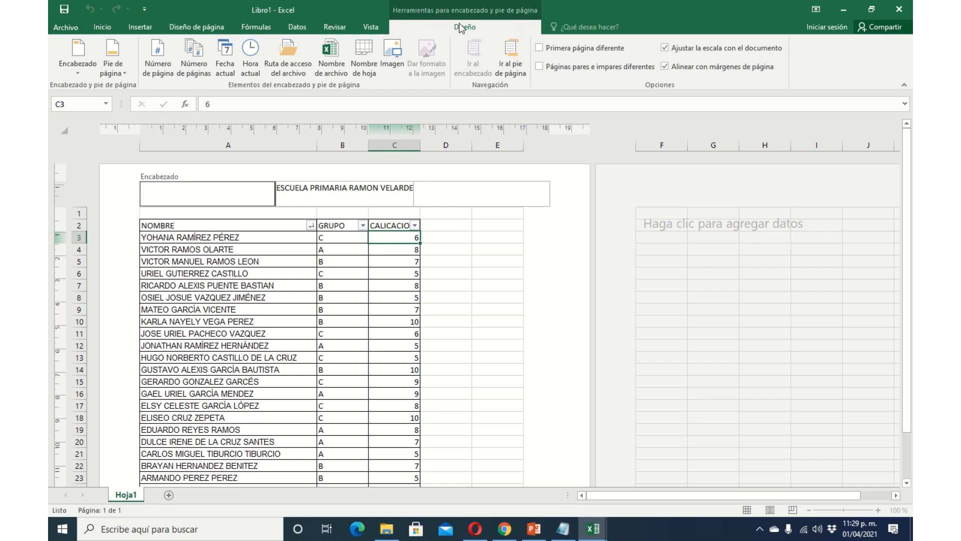
pyautogui.click(402, 56)
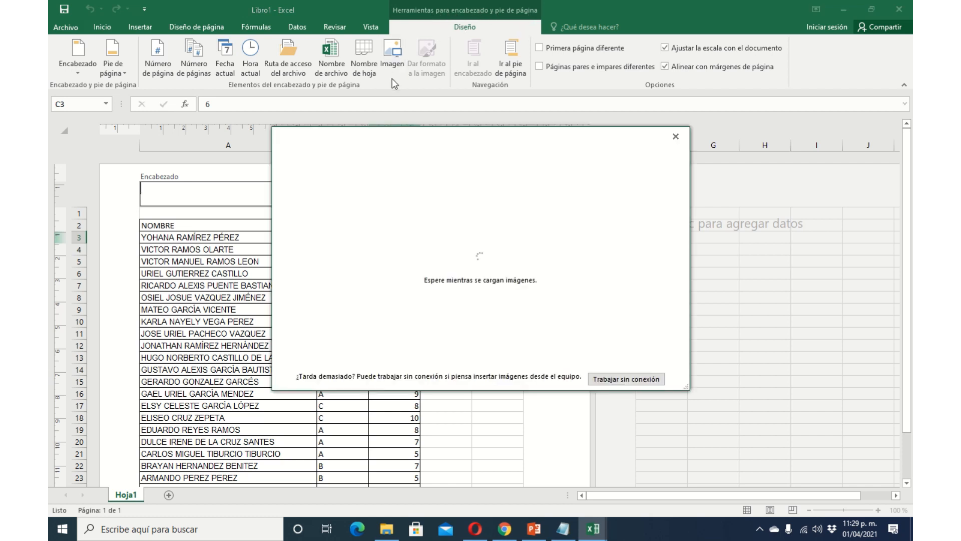
pyautogui.click(592, 377)
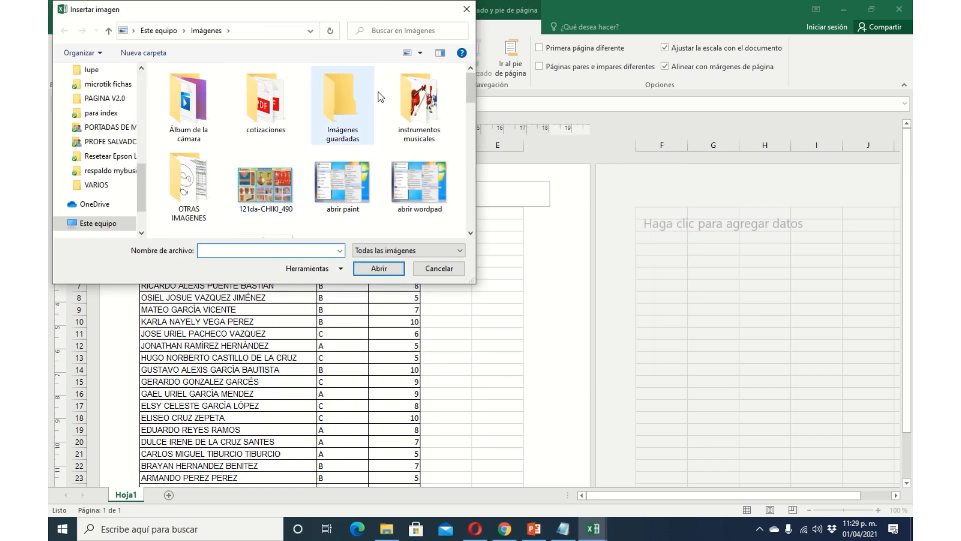
pyautogui.doubleClick(395, 91)
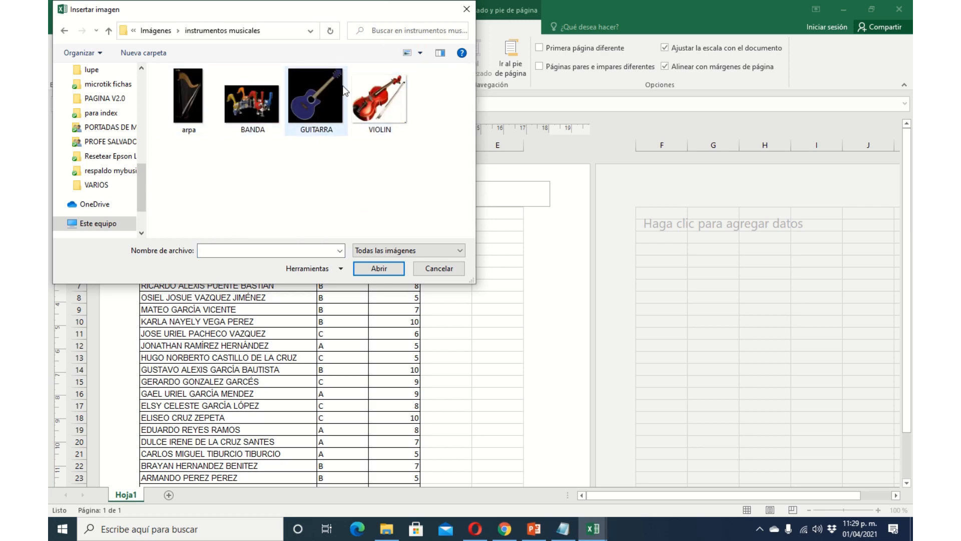
pyautogui.click(395, 84)
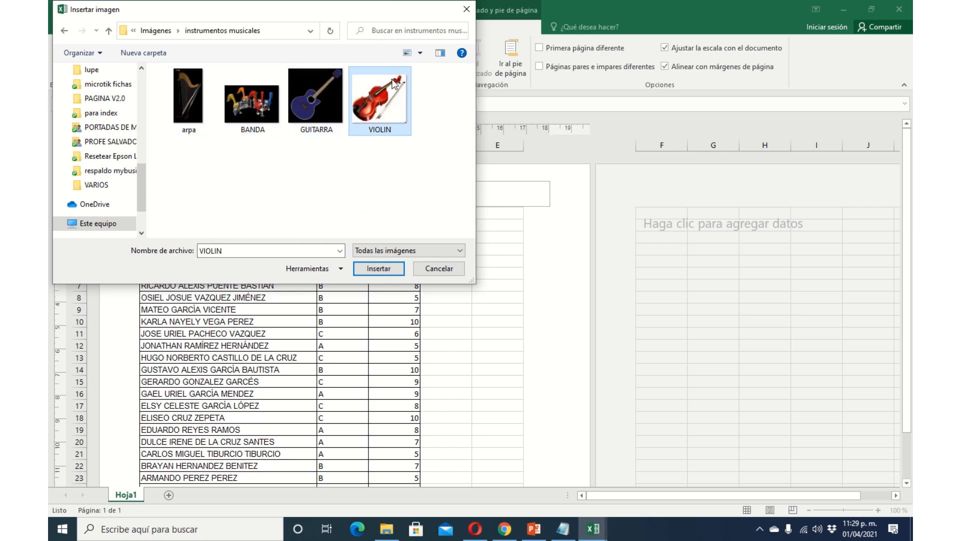
pyautogui.click(379, 269)
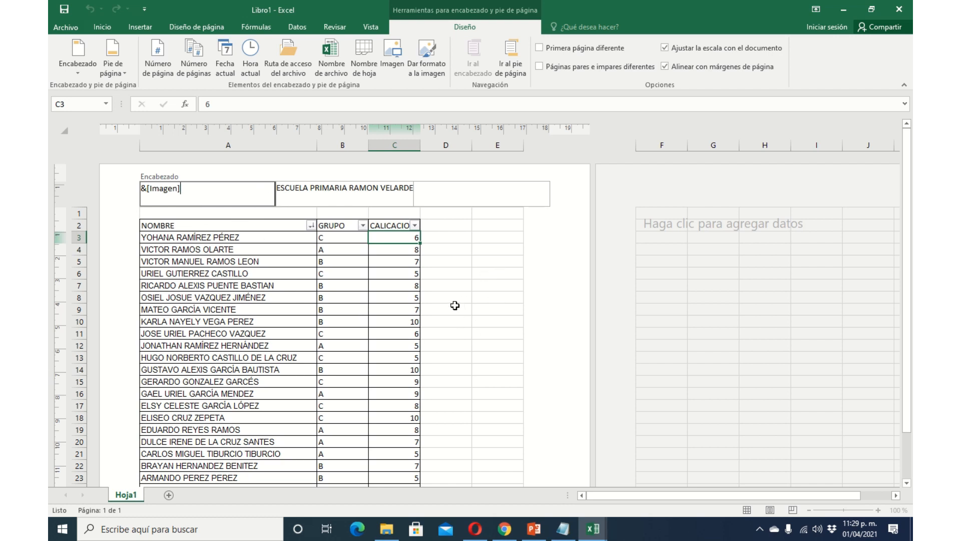
pyautogui.click(453, 287)
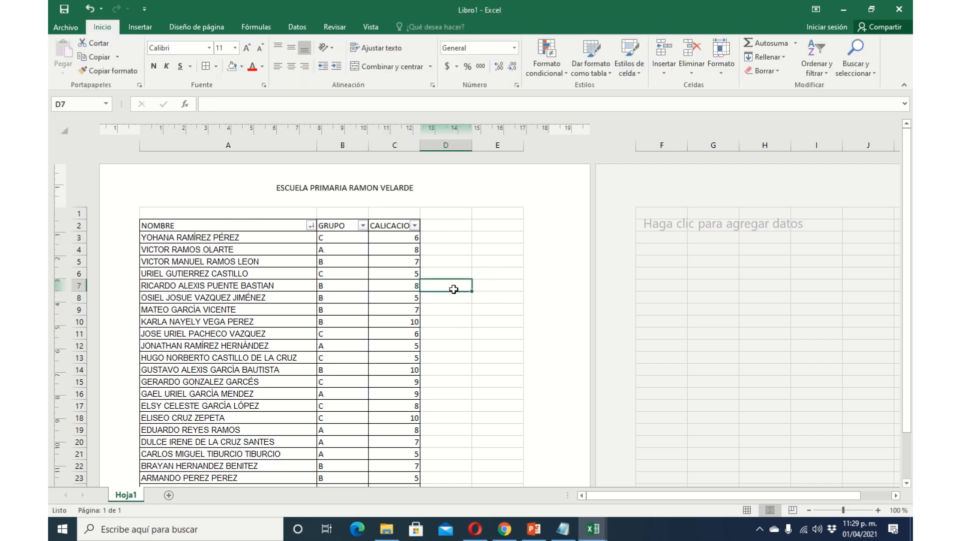
# Examine how the left header picture comes out in the print preview and return to the sheet.
pyautogui.click(187, 195)
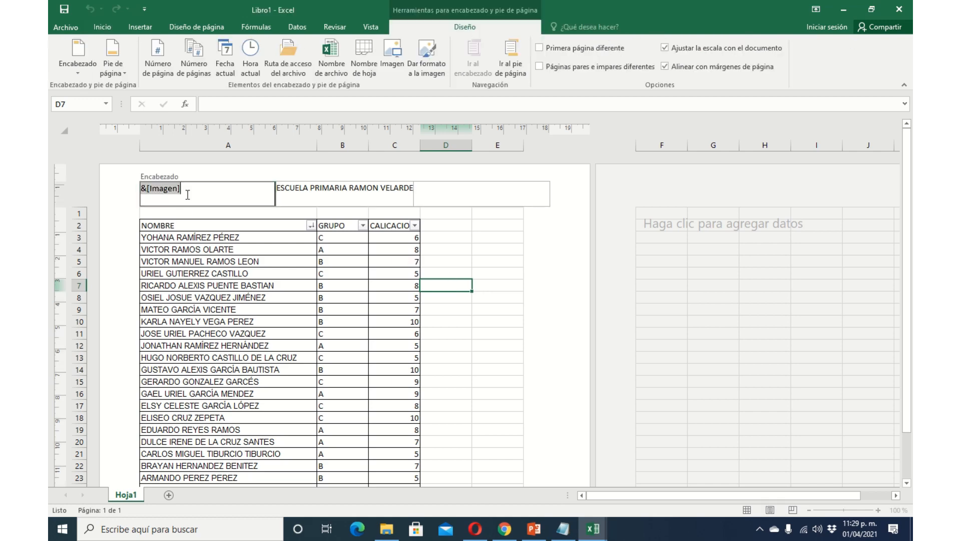
pyautogui.click(453, 282)
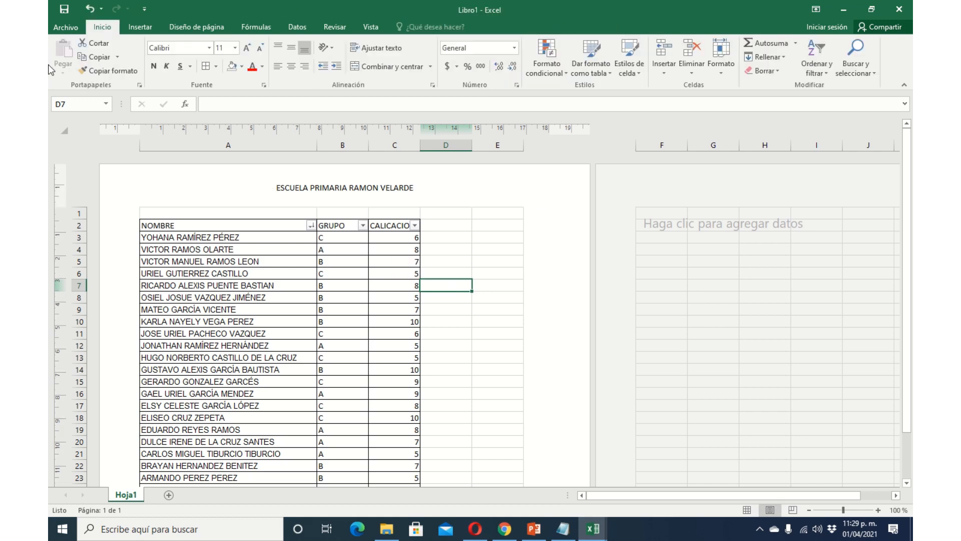
pyautogui.click(61, 29)
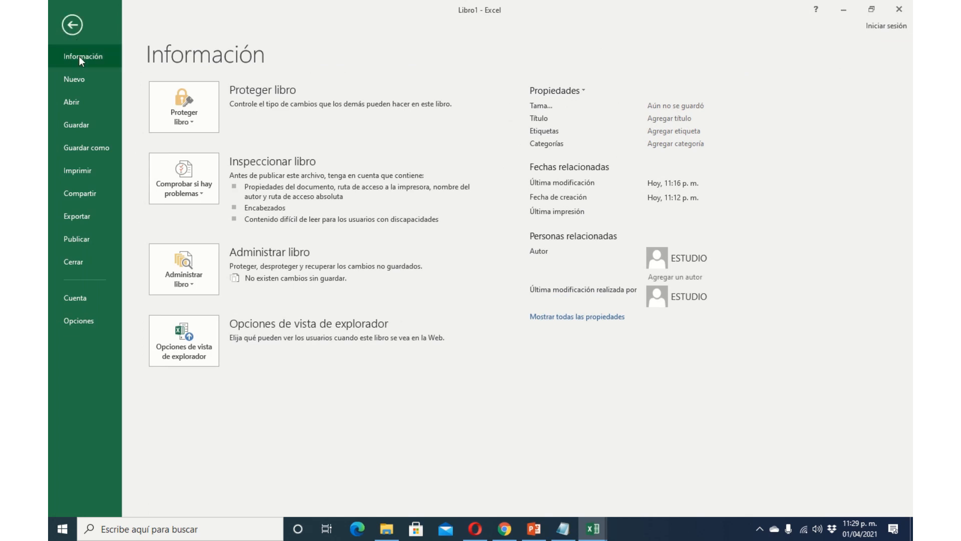
pyautogui.click(83, 170)
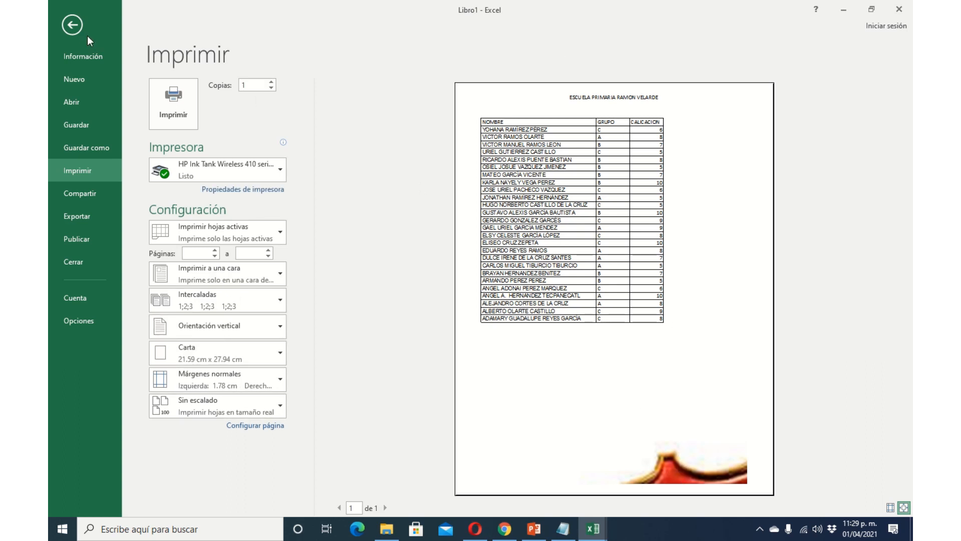
pyautogui.click(74, 21)
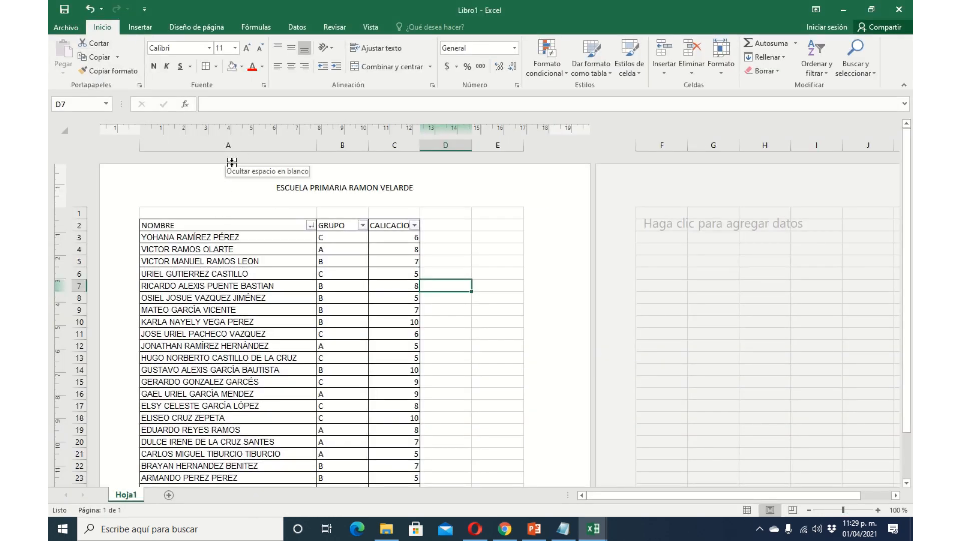
# Set the height of the left header picture to 2 cm with the aspect ratio locked.
pyautogui.doubleClick(214, 216)
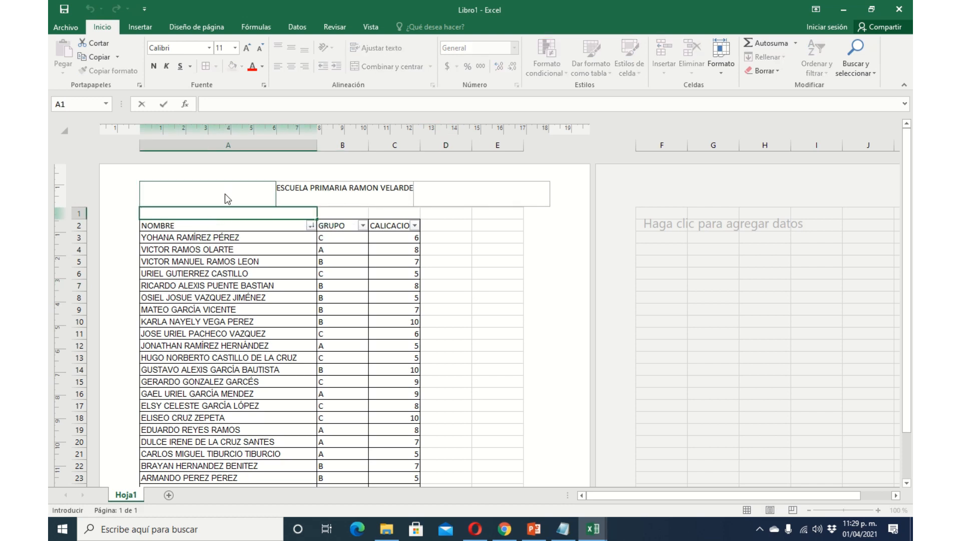
pyautogui.click(484, 306)
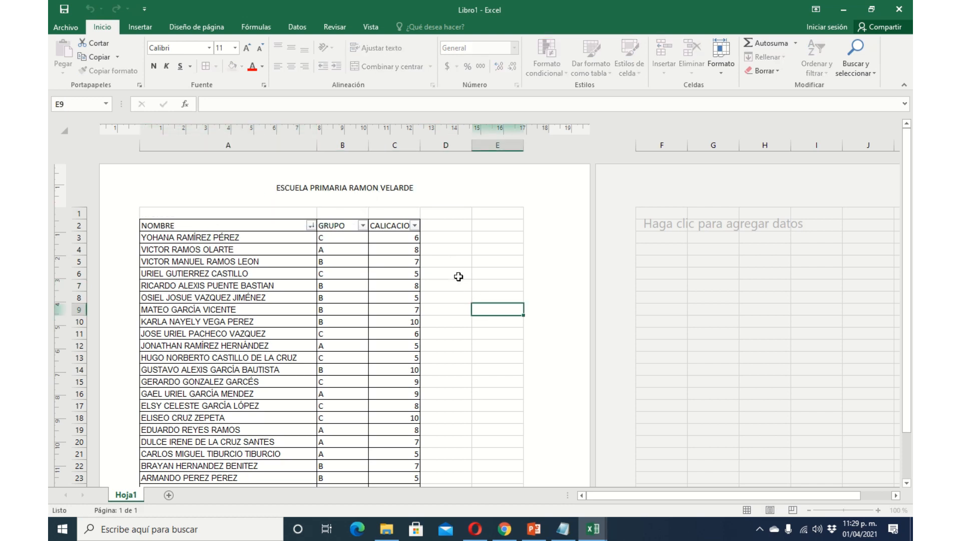
pyautogui.click(259, 203)
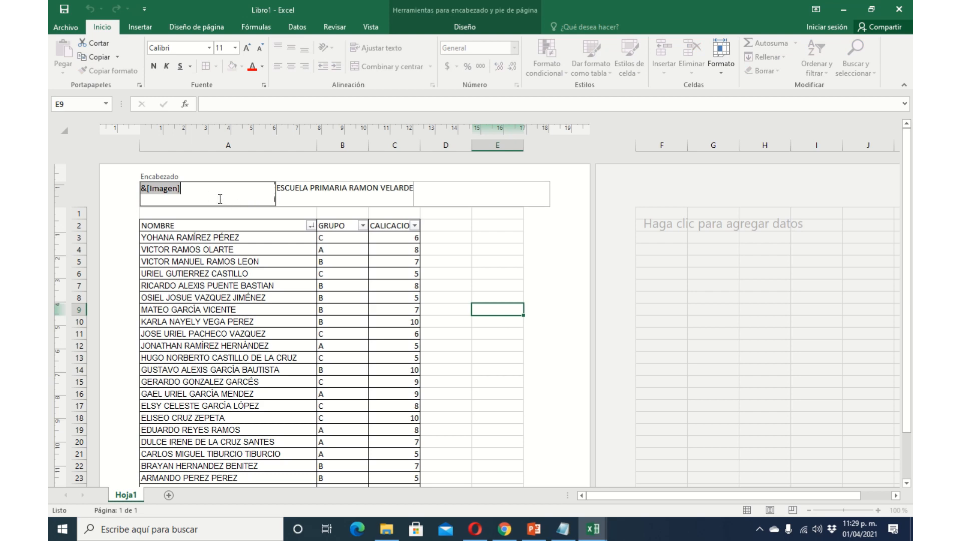
pyautogui.click(474, 31)
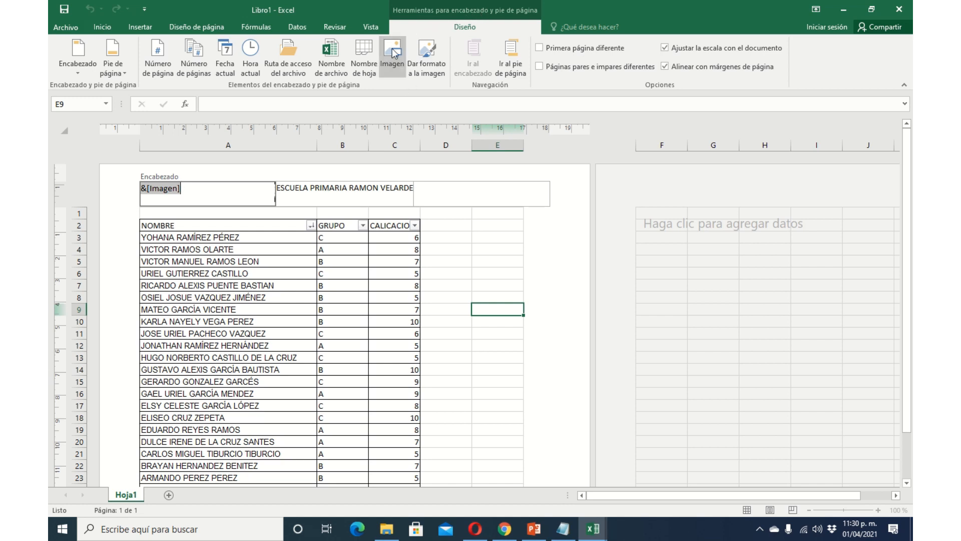
pyautogui.click(426, 59)
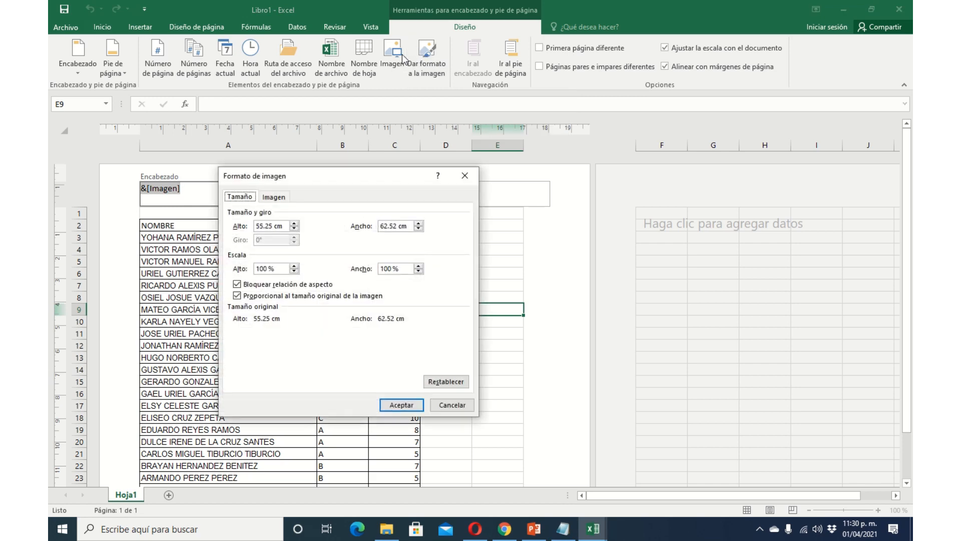
pyautogui.moveTo(335, 173); pyautogui.dragTo(396, 133)
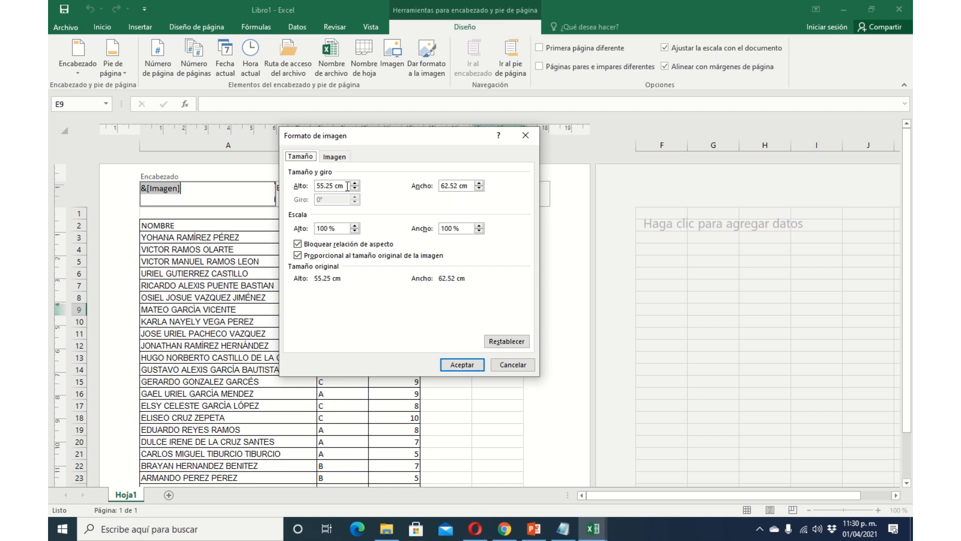
pyautogui.moveTo(347, 186); pyautogui.dragTo(283, 186)
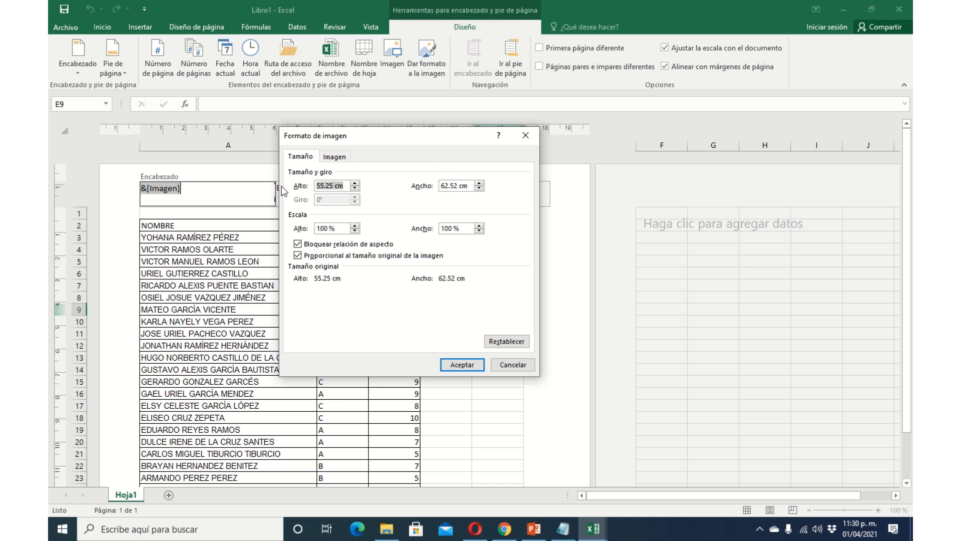
pyautogui.write('2')
pyautogui.click(452, 187)
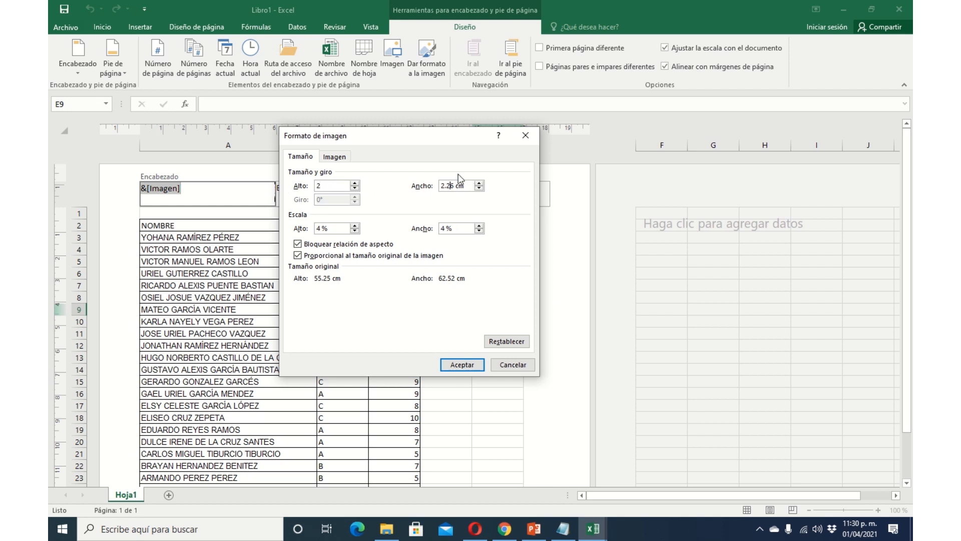
pyautogui.click(462, 365)
pyautogui.click(258, 240)
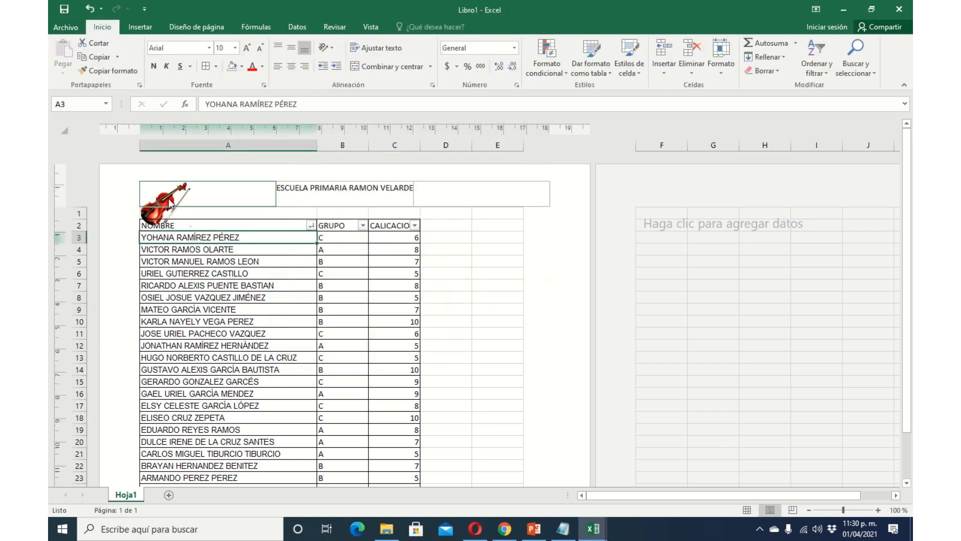
# Insert the armadura pegaso picture from the Imágenes folder into the right section of the page header.
pyautogui.click(456, 190)
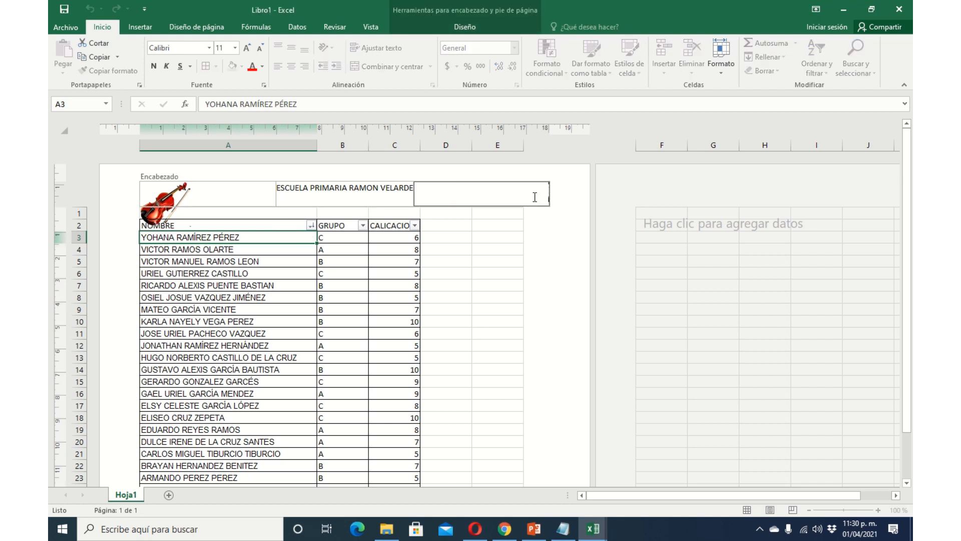
pyautogui.click(432, 24)
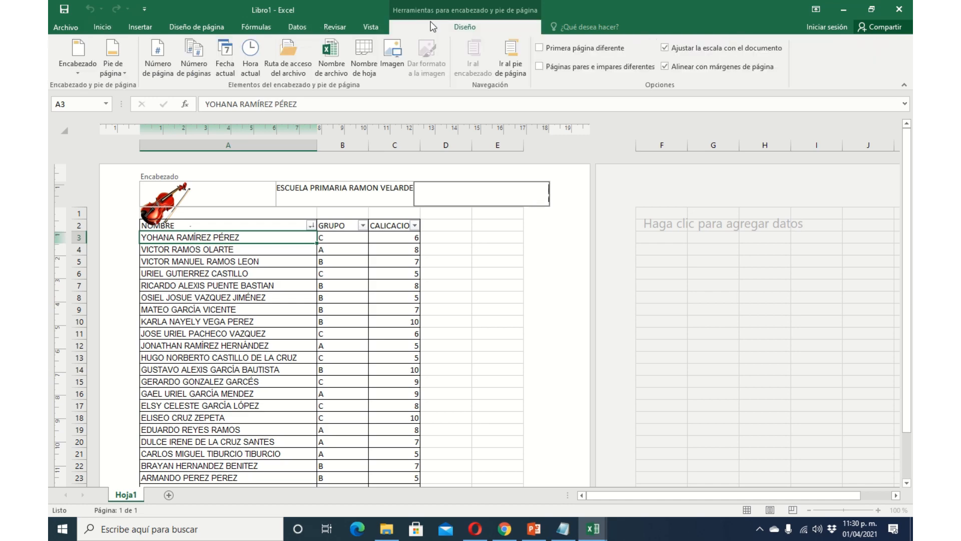
pyautogui.click(391, 52)
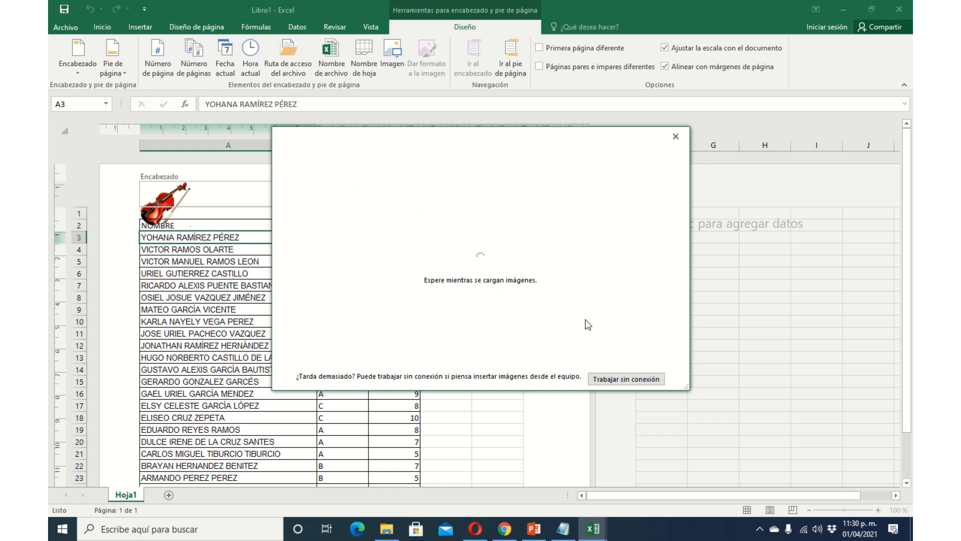
pyautogui.click(598, 380)
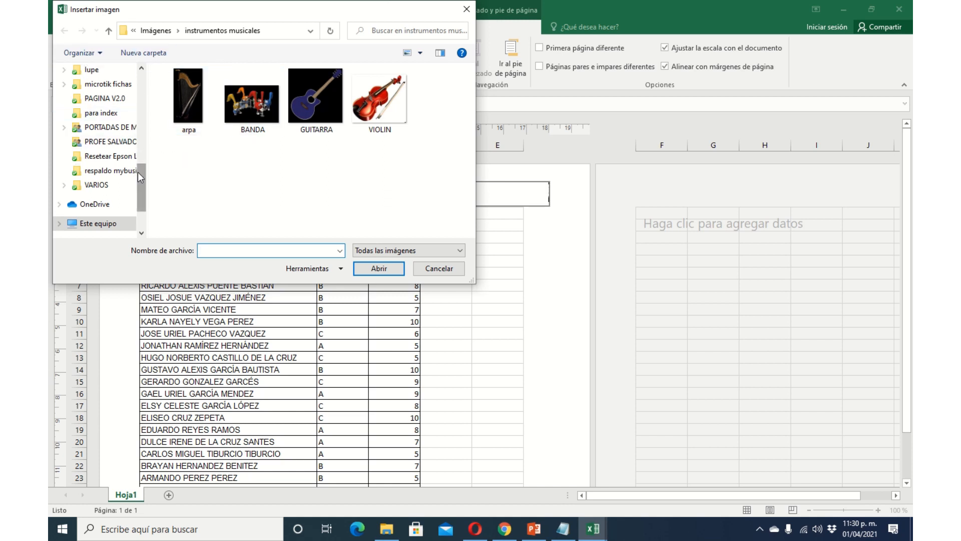
pyautogui.moveTo(140, 174); pyautogui.dragTo(145, 87)
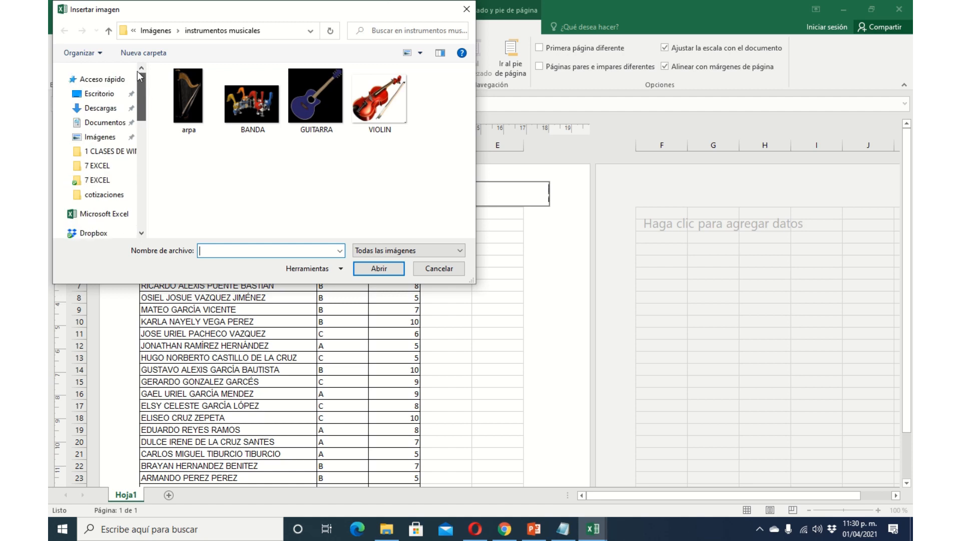
pyautogui.click(98, 137)
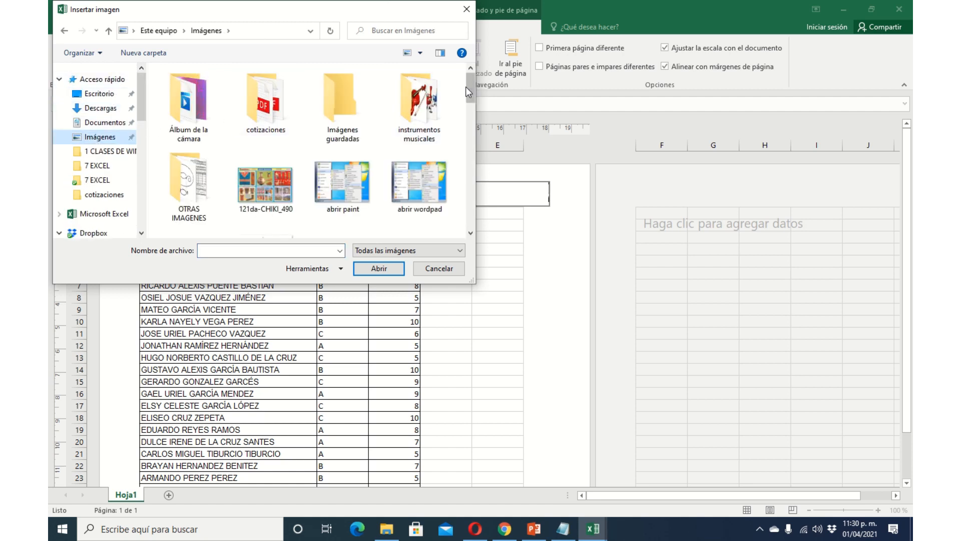
pyautogui.moveTo(466, 86); pyautogui.dragTo(464, 117)
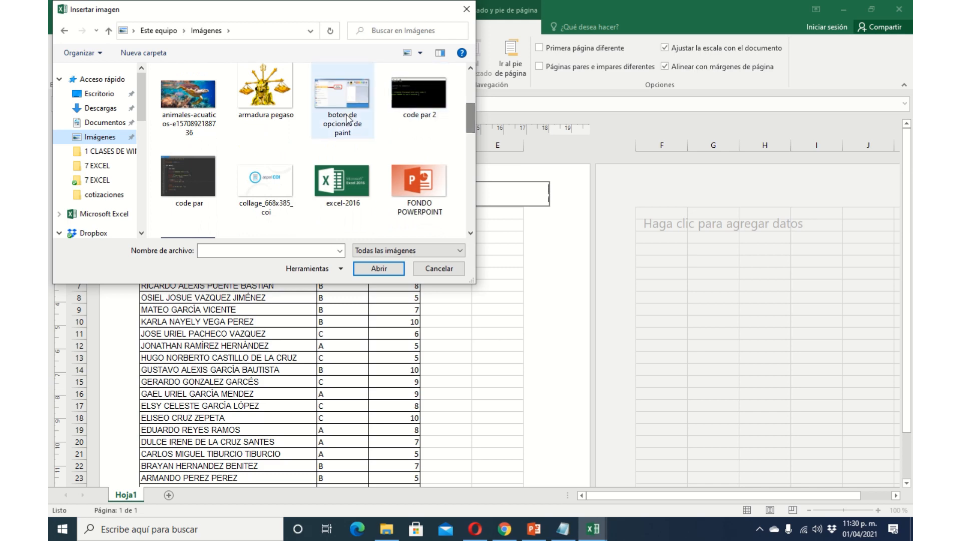
pyautogui.click(253, 100)
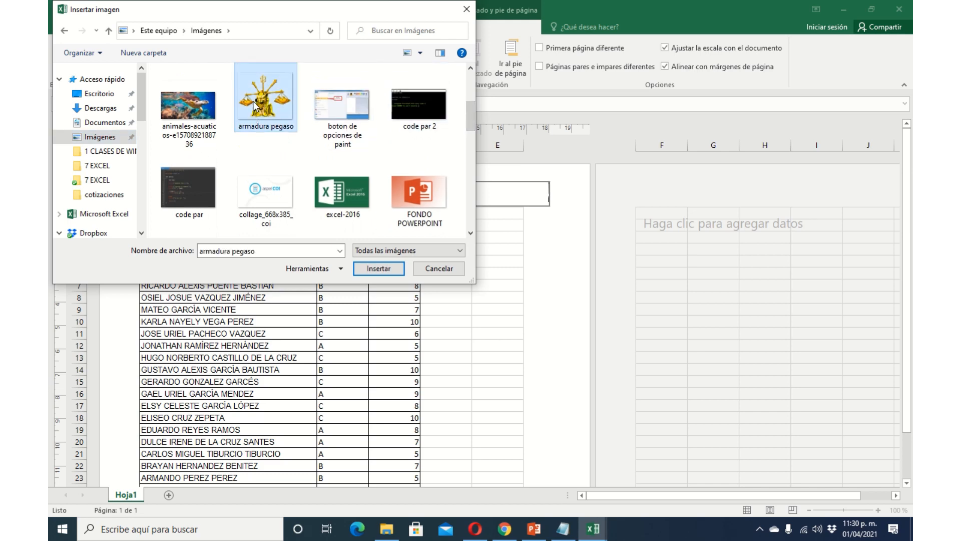
pyautogui.click(384, 270)
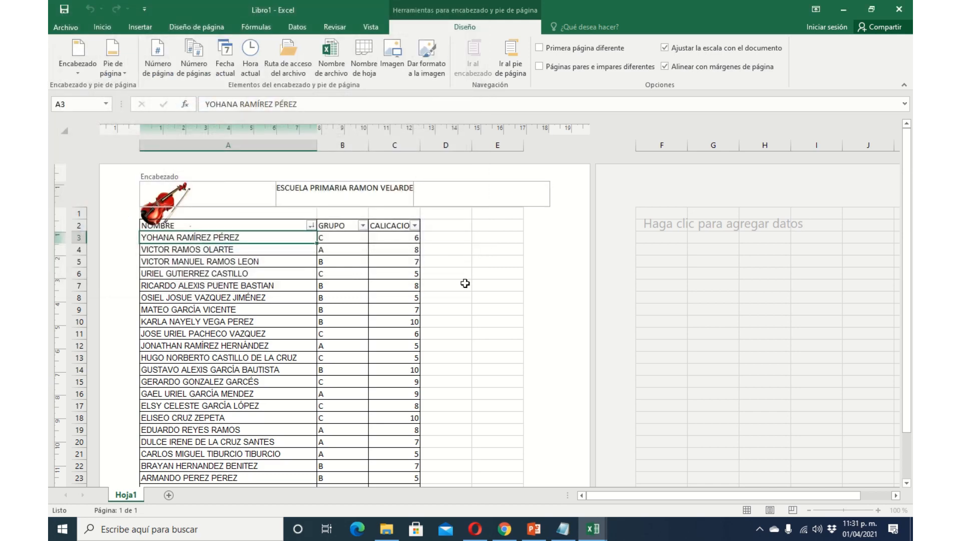
pyautogui.click(466, 283)
# Set the height of the right header picture to 2 cm with the aspect ratio locked.
pyautogui.scroll(-2, 387, 374)
pyautogui.scroll(-2, 388, 374)
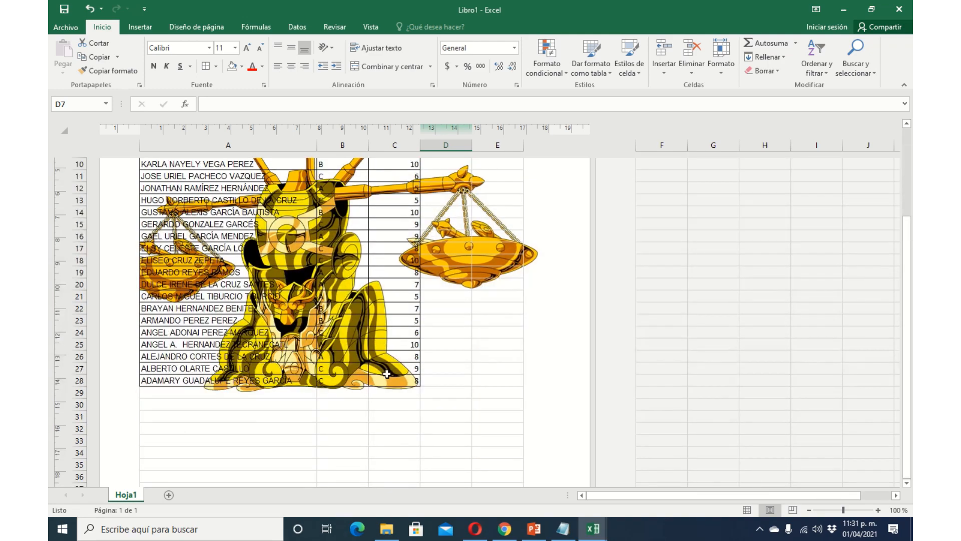
pyautogui.scroll(4, 375, 325)
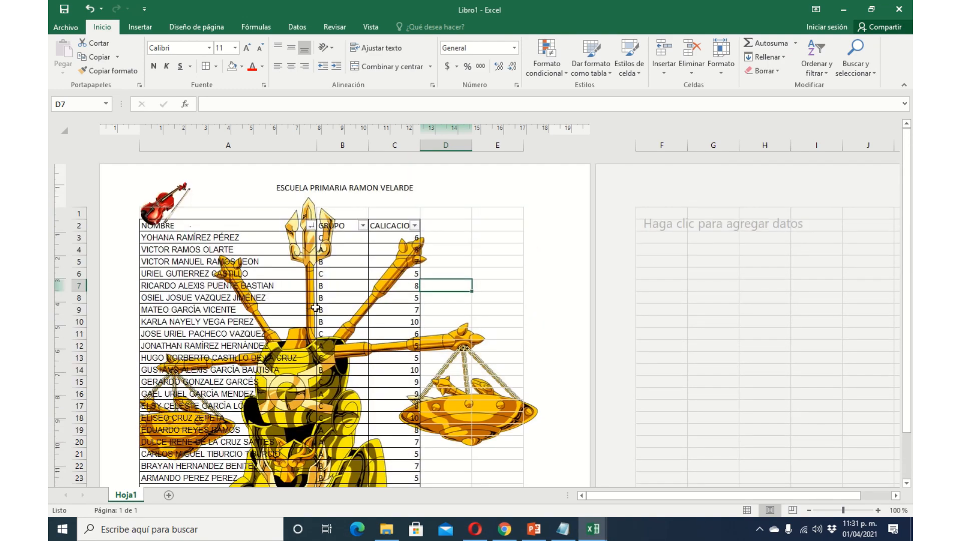
pyautogui.click(481, 199)
pyautogui.moveTo(493, 193); pyautogui.dragTo(568, 193)
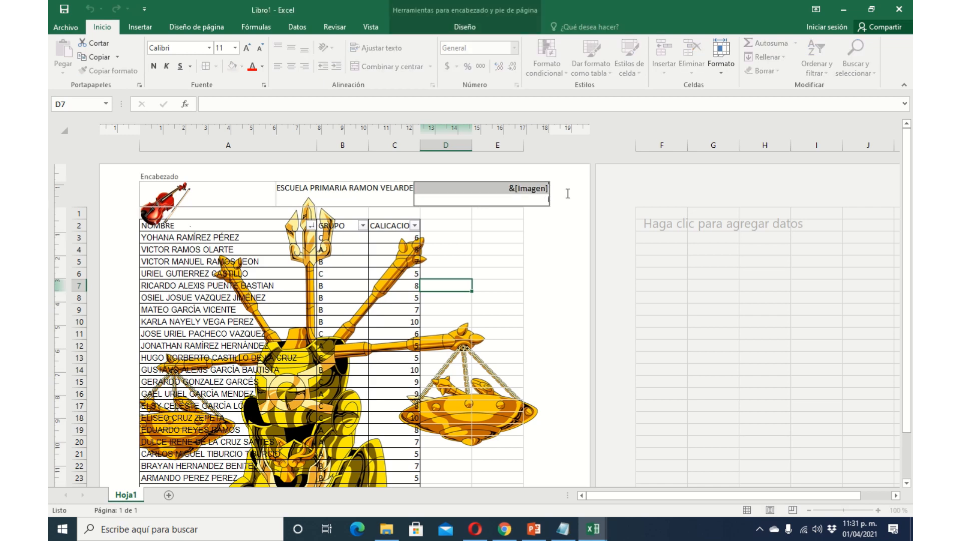
pyautogui.click(462, 27)
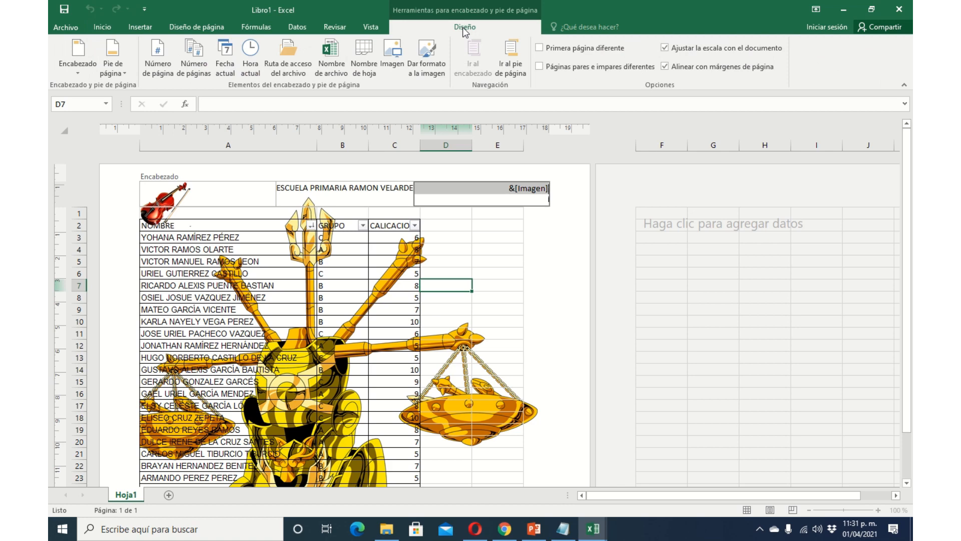
pyautogui.click(434, 57)
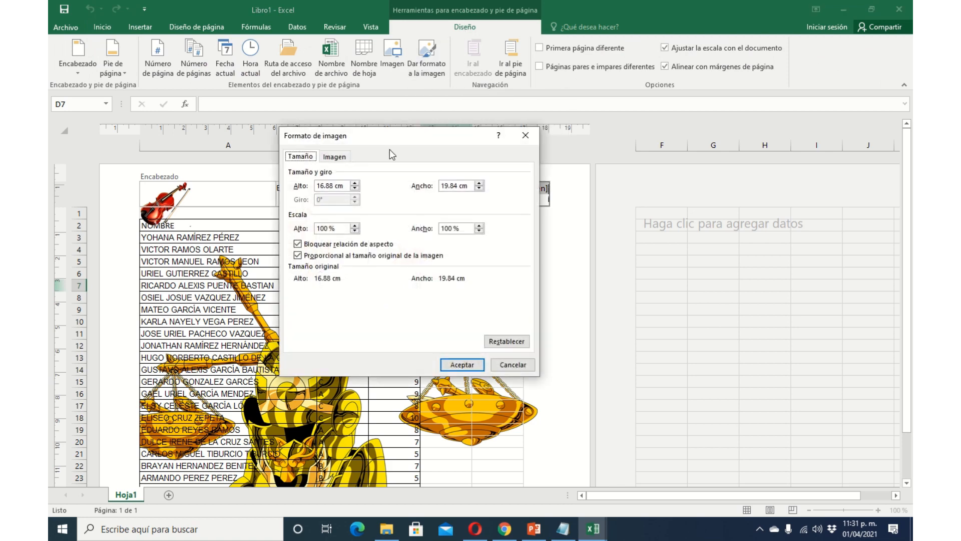
pyautogui.click(338, 186)
pyautogui.moveTo(346, 186); pyautogui.dragTo(262, 190)
pyautogui.write('2')
pyautogui.click(450, 185)
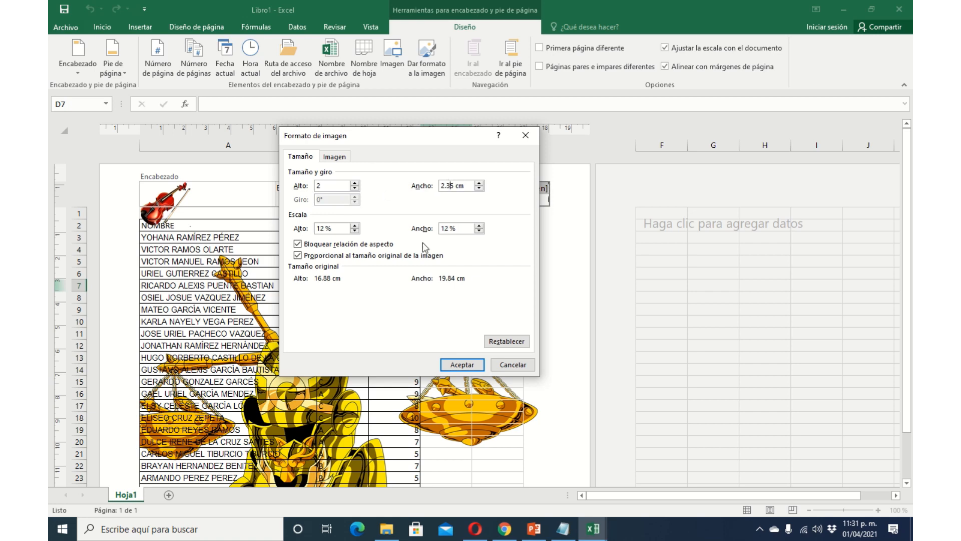
pyautogui.click(462, 363)
pyautogui.click(471, 265)
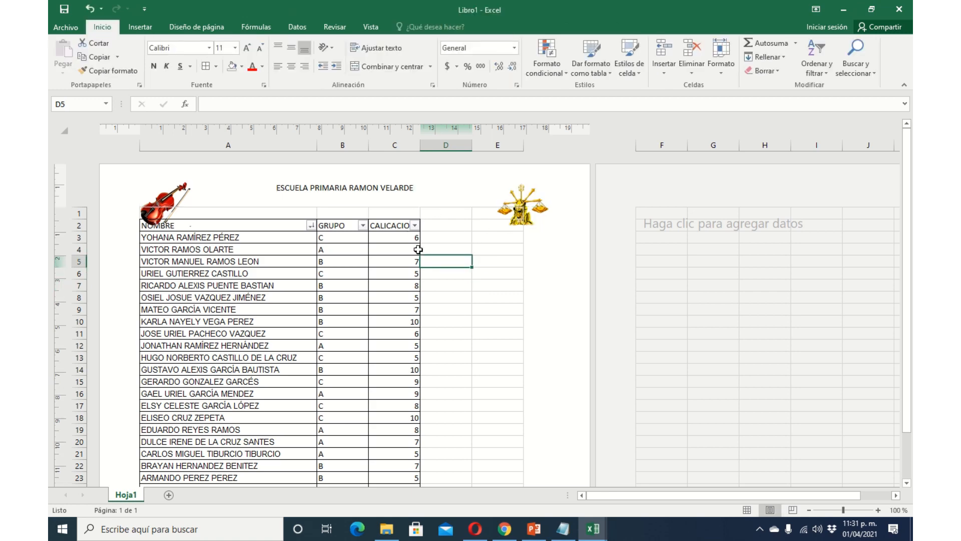
pyautogui.click(501, 289)
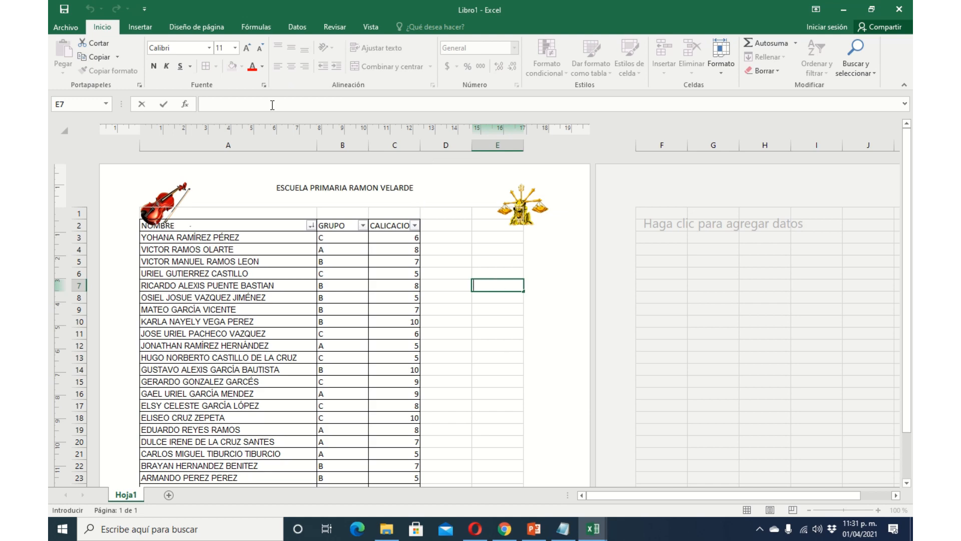
pyautogui.click(146, 32)
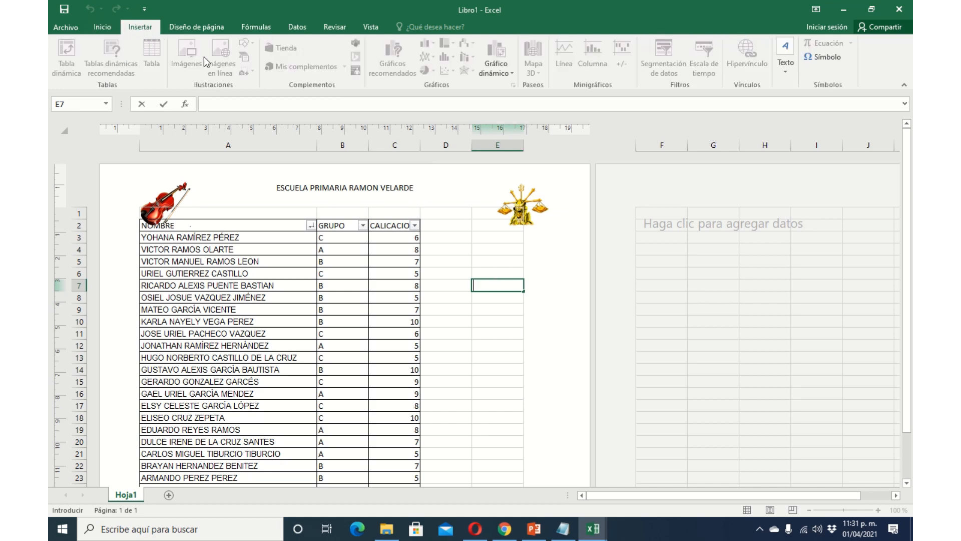
pyautogui.click(459, 307)
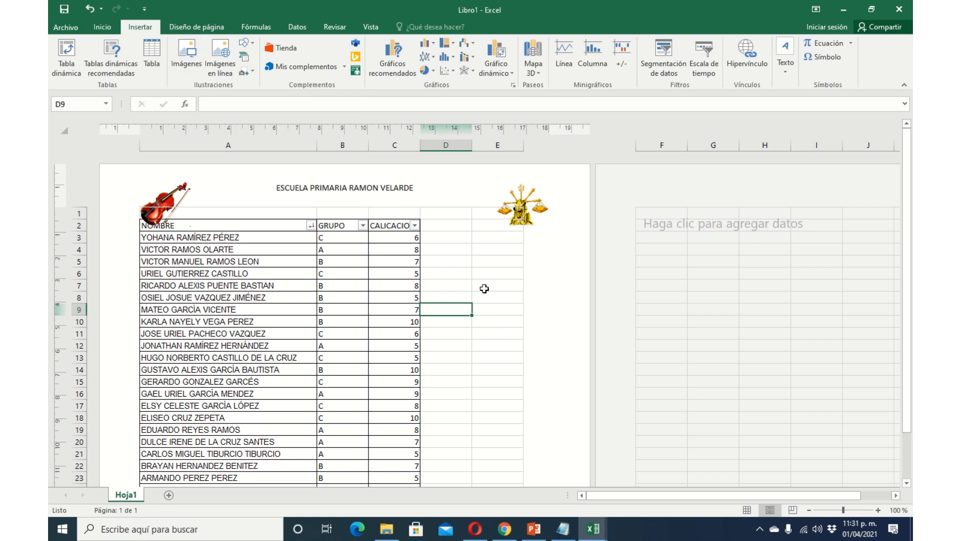
pyautogui.click(496, 295)
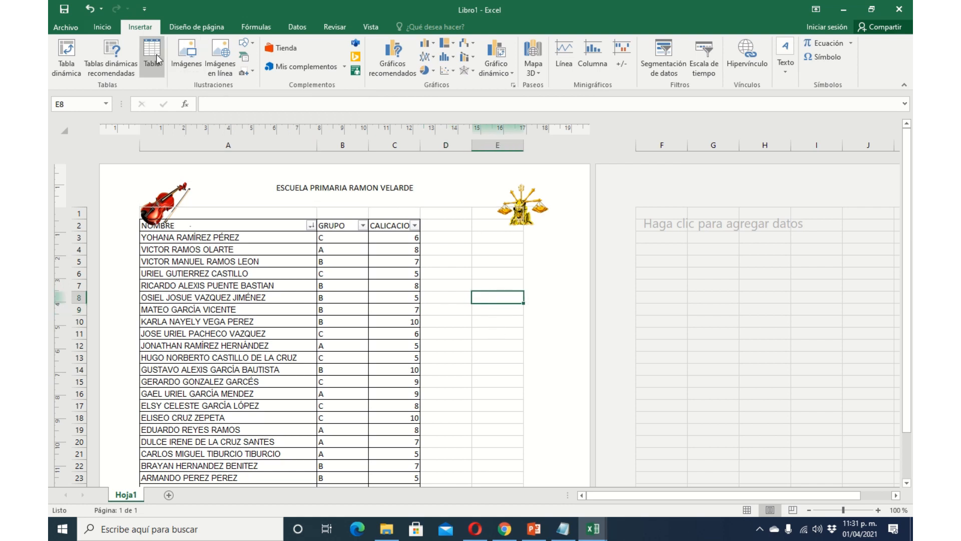
pyautogui.doubleClick(490, 299)
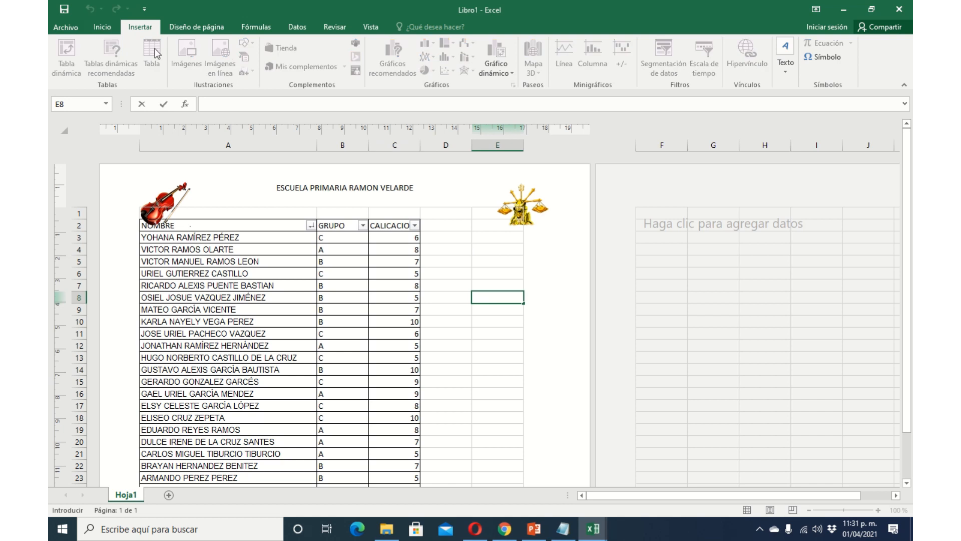
# Insert the mario picture from the Imágenes folder into the sheet at cell E6.
pyautogui.click(485, 277)
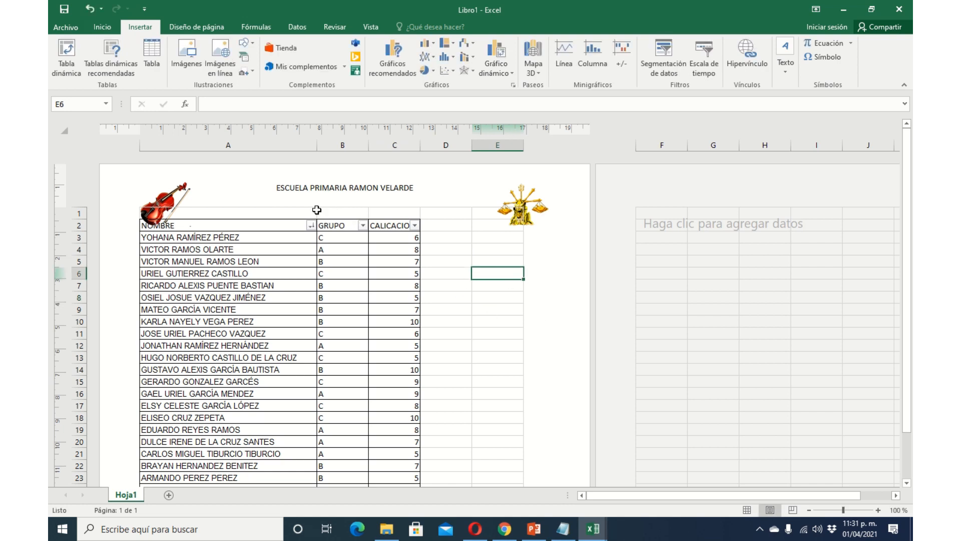
pyautogui.click(186, 56)
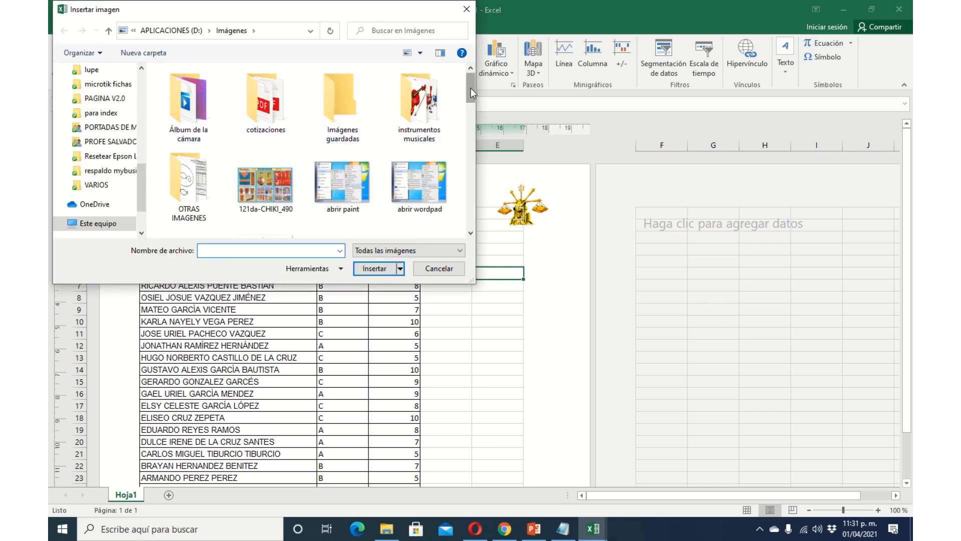
pyautogui.moveTo(470, 88); pyautogui.dragTo(468, 162)
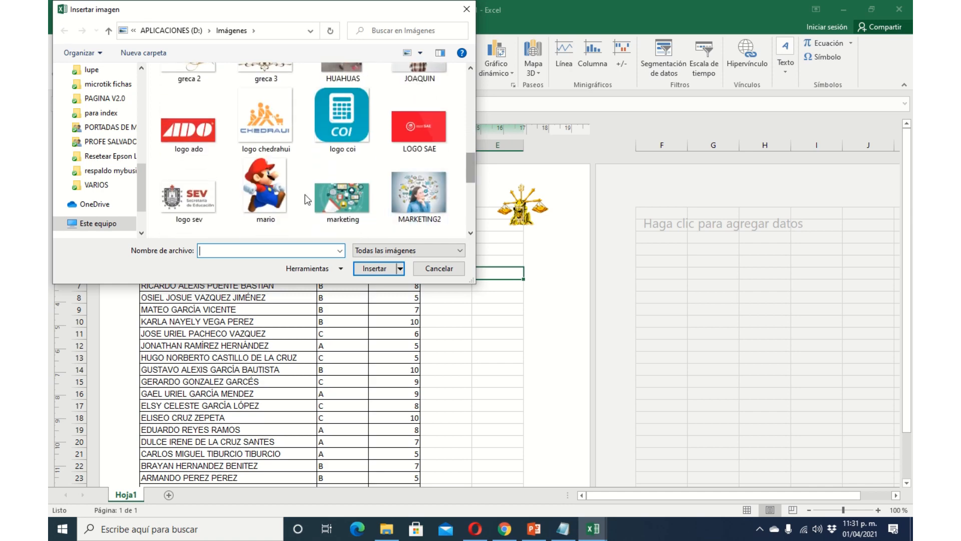
pyautogui.click(266, 190)
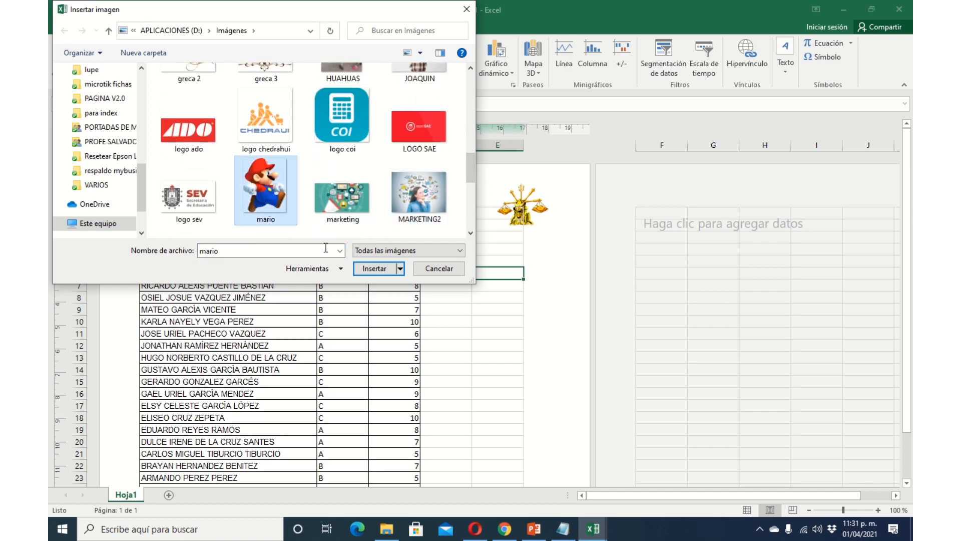
pyautogui.click(372, 269)
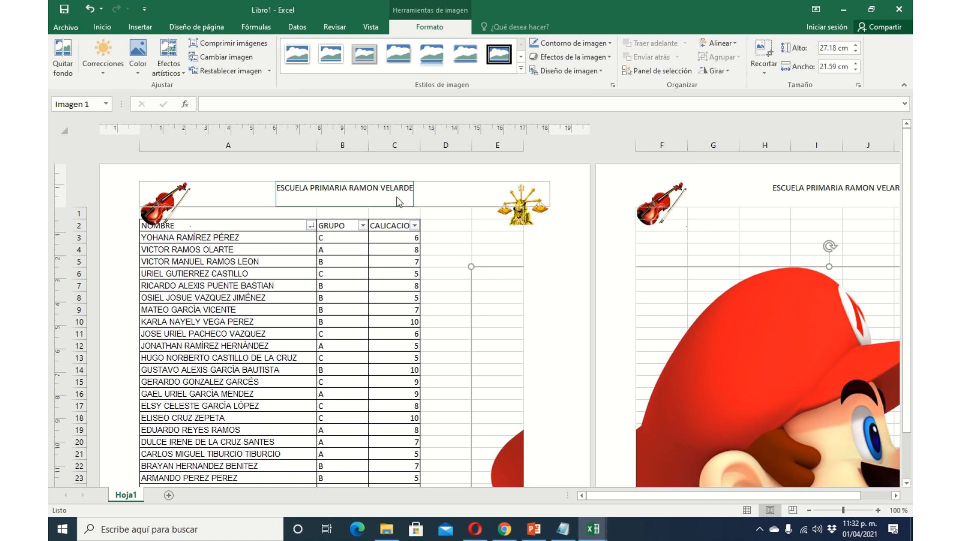
# Set the mario picture's height to 3 cm and move it beside the list, across columns D and E at about rows 9 to 14.
pyautogui.scroll(-2, 667, 314)
pyautogui.scroll(-3, 667, 314)
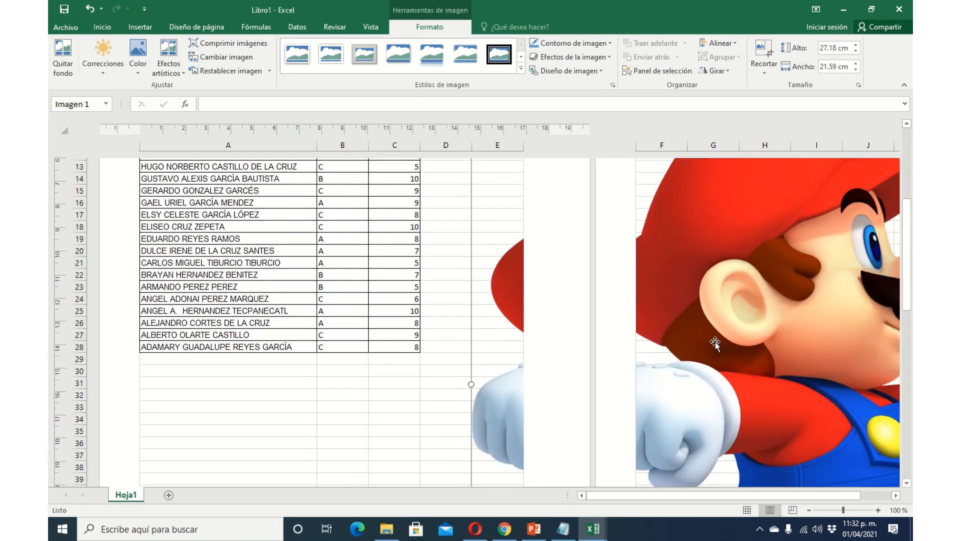
pyautogui.click(823, 48)
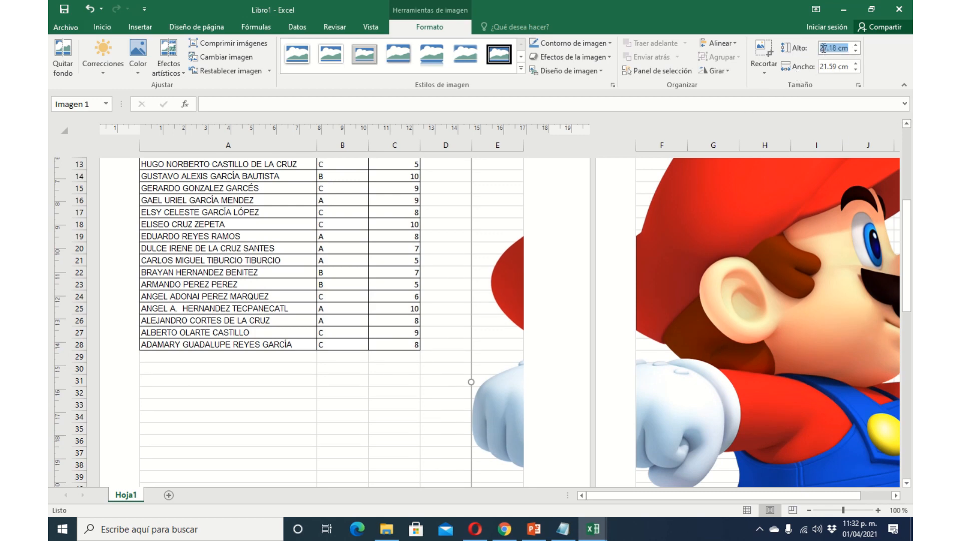
pyautogui.write('3')
pyautogui.press('Return')
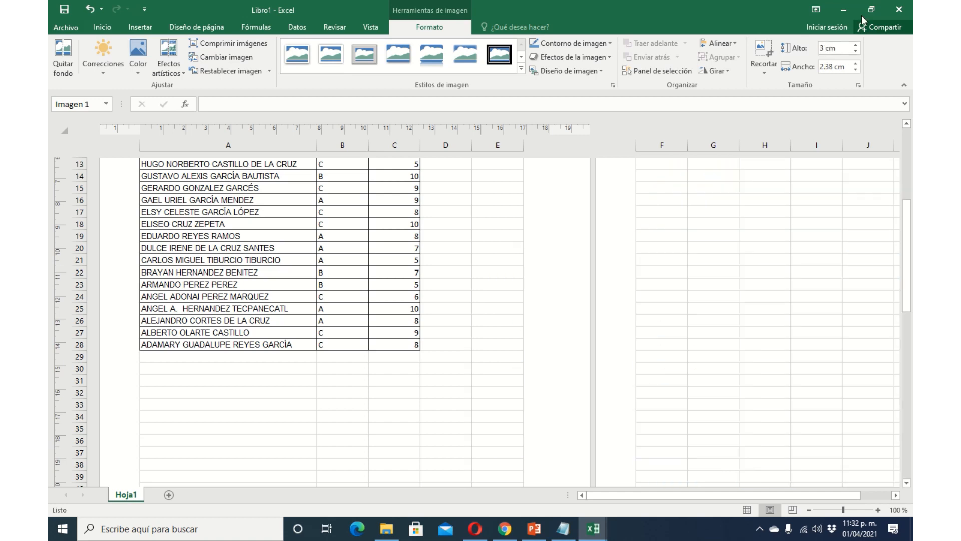
pyautogui.scroll(5, 539, 305)
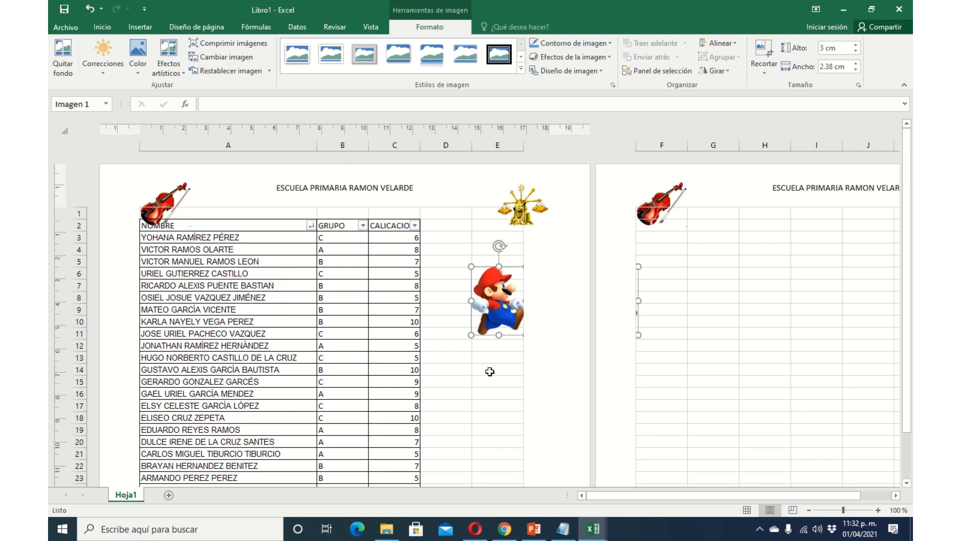
pyautogui.moveTo(491, 294); pyautogui.dragTo(454, 344)
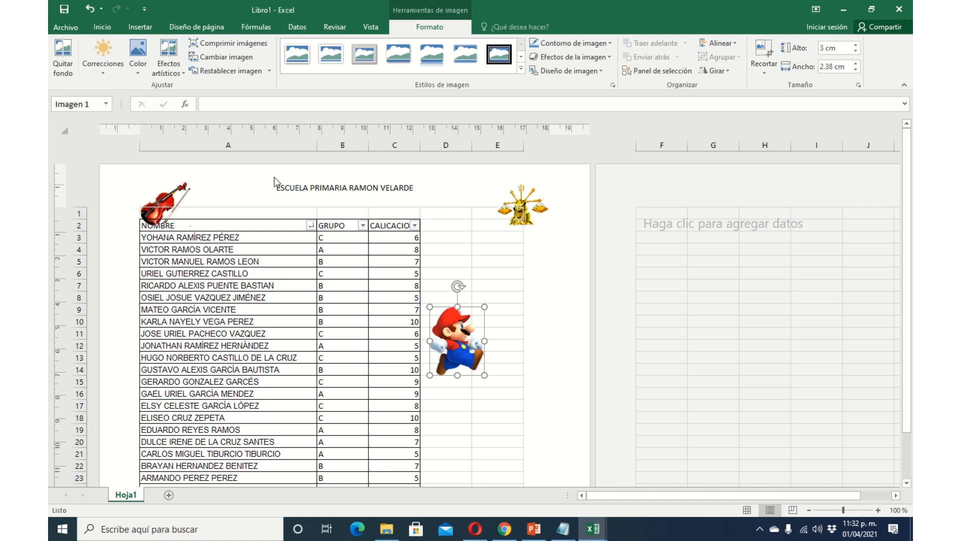
# Leave header editing and switch the sheet from page layout to Normal view.
pyautogui.click(224, 199)
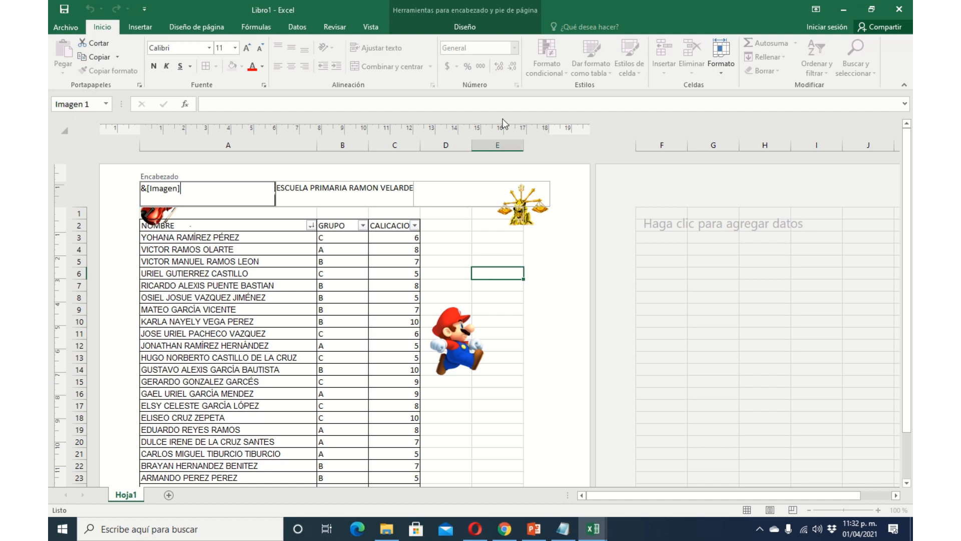
pyautogui.click(372, 26)
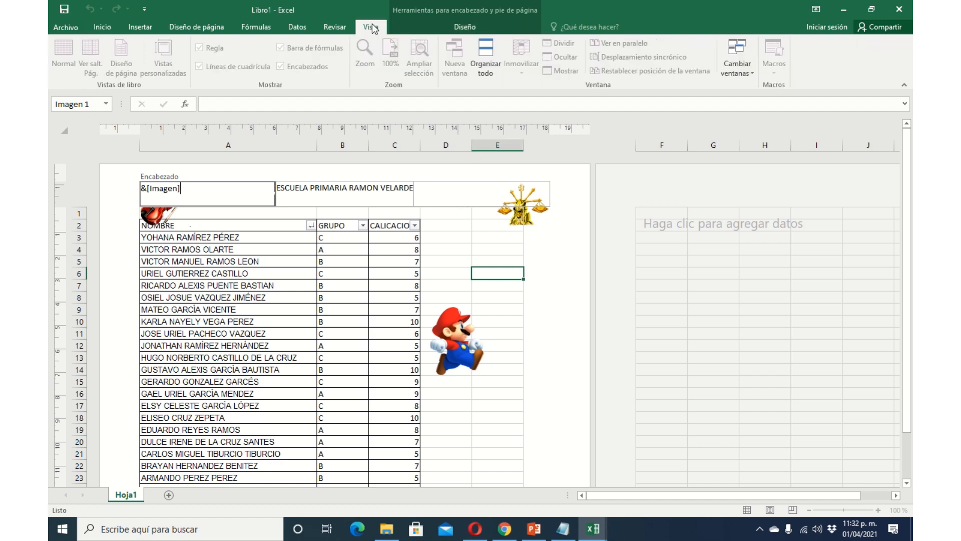
pyautogui.click(484, 334)
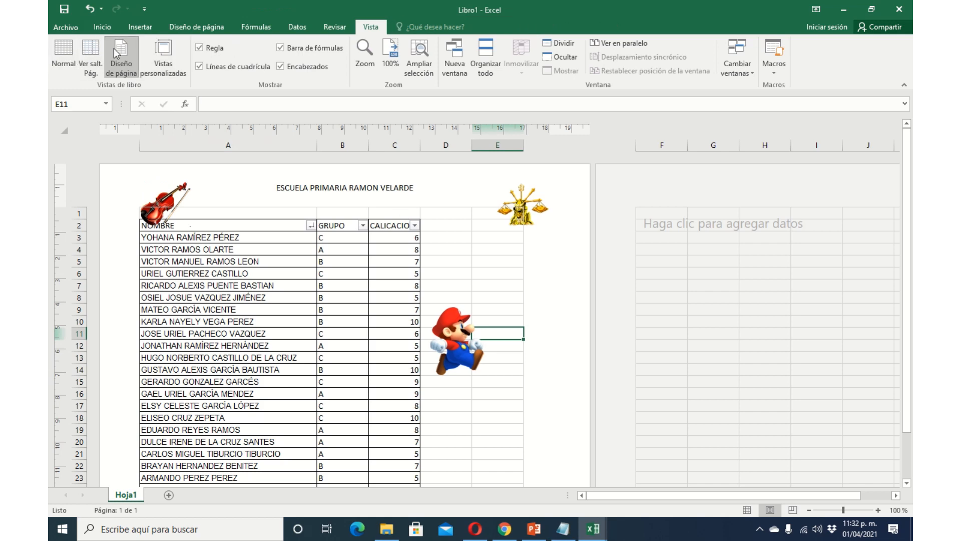
pyautogui.click(61, 55)
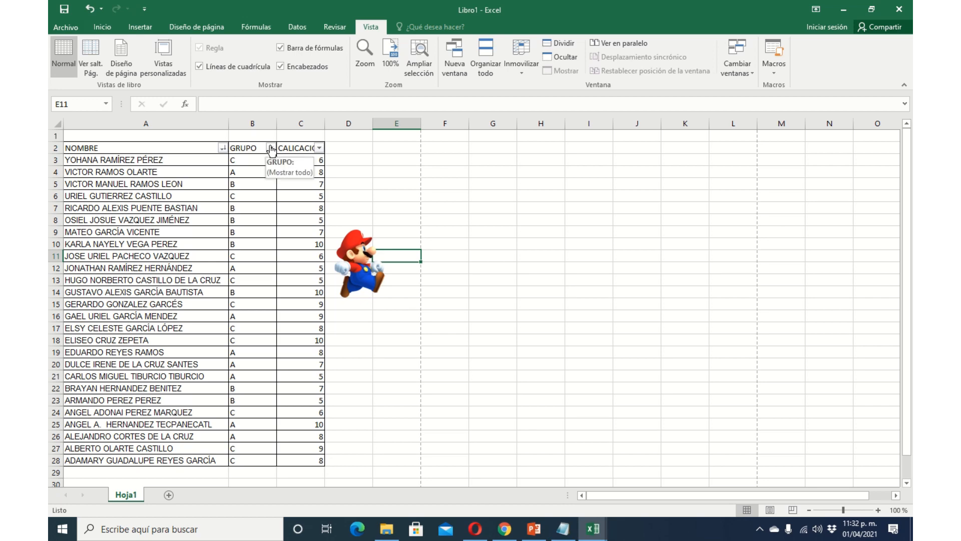
# Check the print preview of the sheet with its header pictures and the mario picture, and return to the sheet.
pyautogui.click(63, 28)
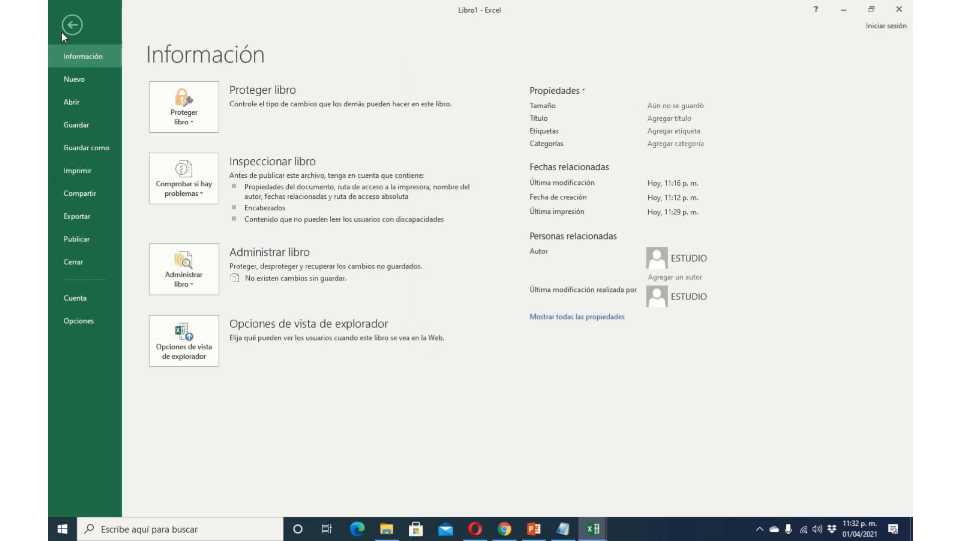
pyautogui.click(84, 175)
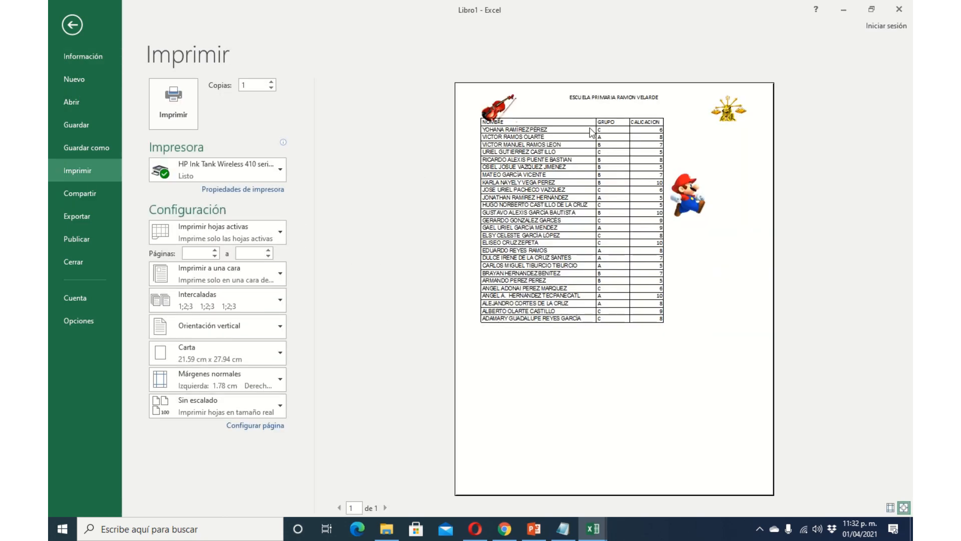
pyautogui.click(73, 25)
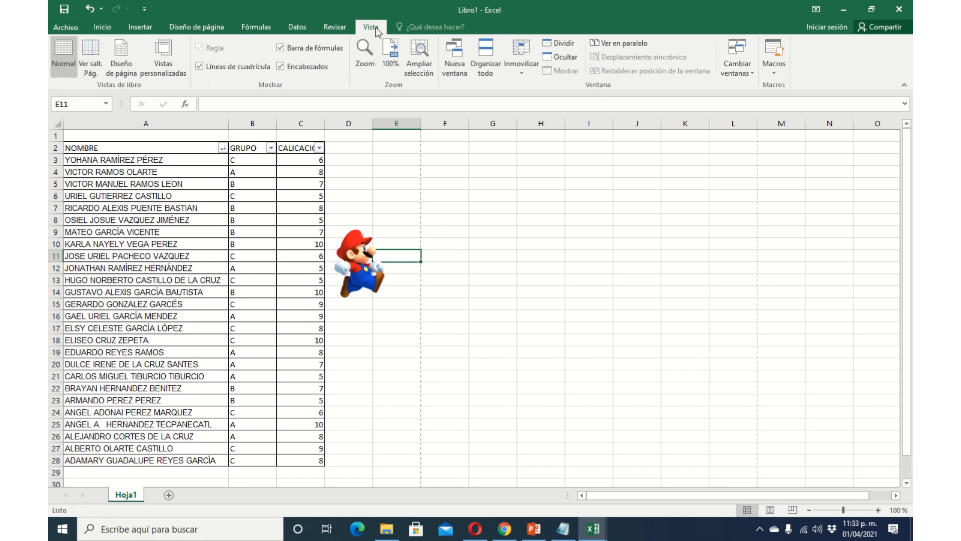
# Switch the sheet from Normal to page layout view.
pyautogui.click(116, 53)
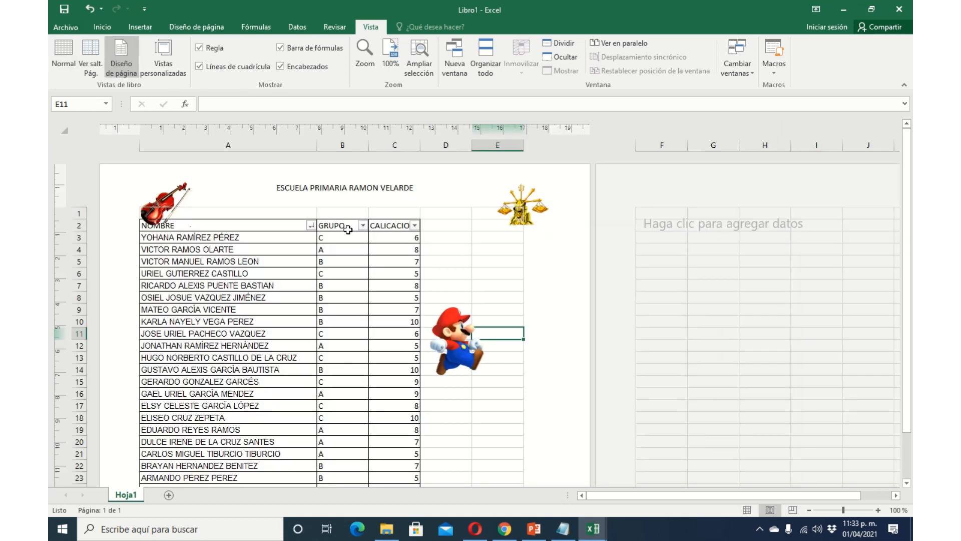
pyautogui.scroll(-5, 393, 276)
pyautogui.scroll(5, 393, 278)
# Format the center header text ESCUELA PRIMARIA RAMON VELARDE in Arial Black at size 14 and leave header editing.
pyautogui.click(395, 193)
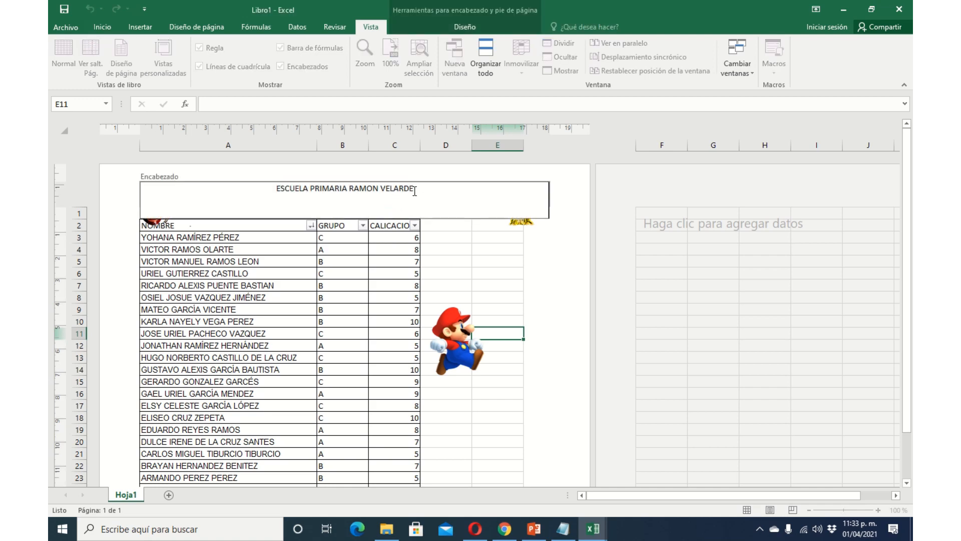
pyautogui.moveTo(414, 191); pyautogui.dragTo(277, 184)
pyautogui.click(102, 27)
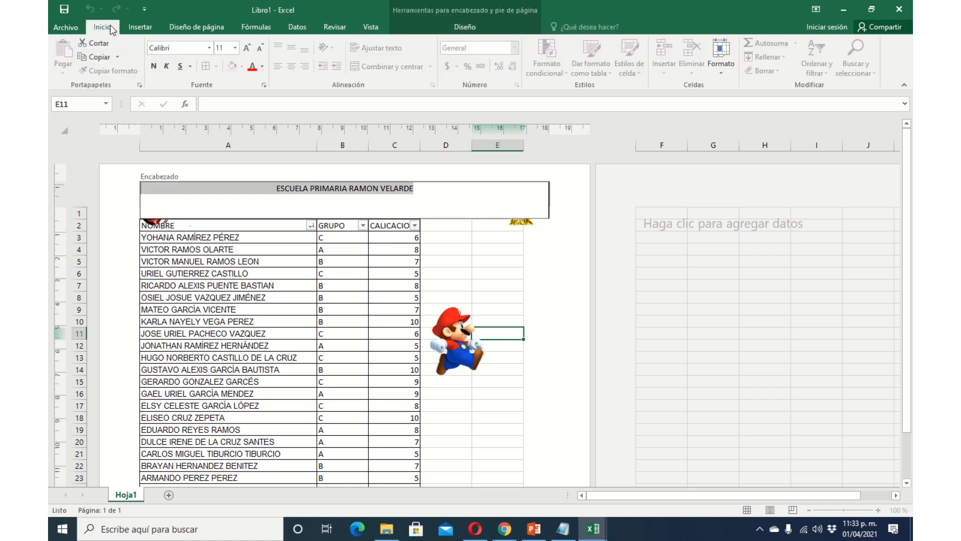
pyautogui.click(209, 48)
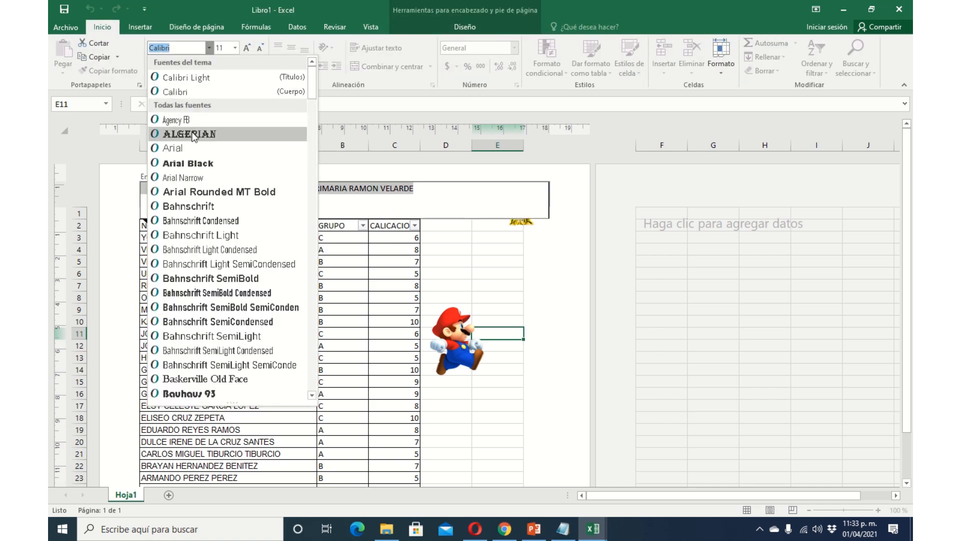
pyautogui.click(189, 160)
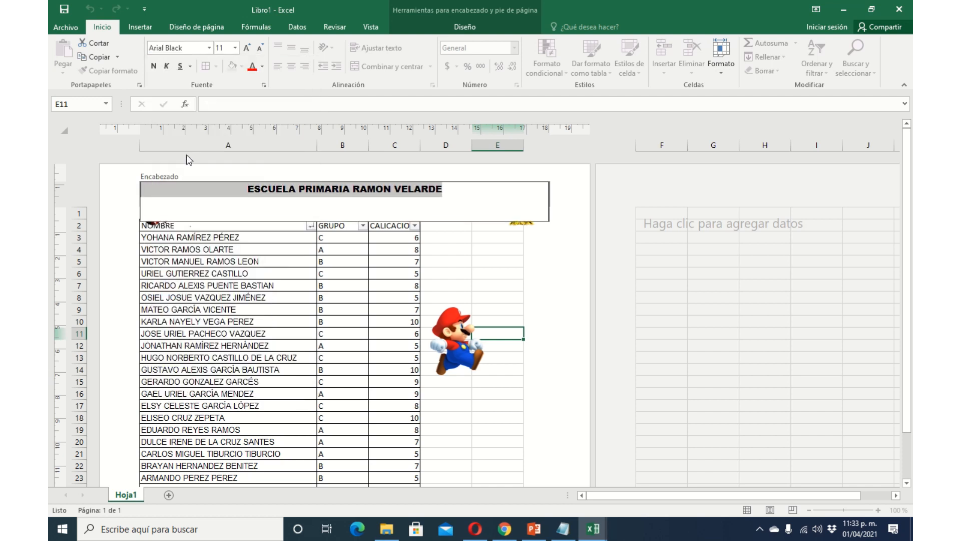
pyautogui.click(233, 50)
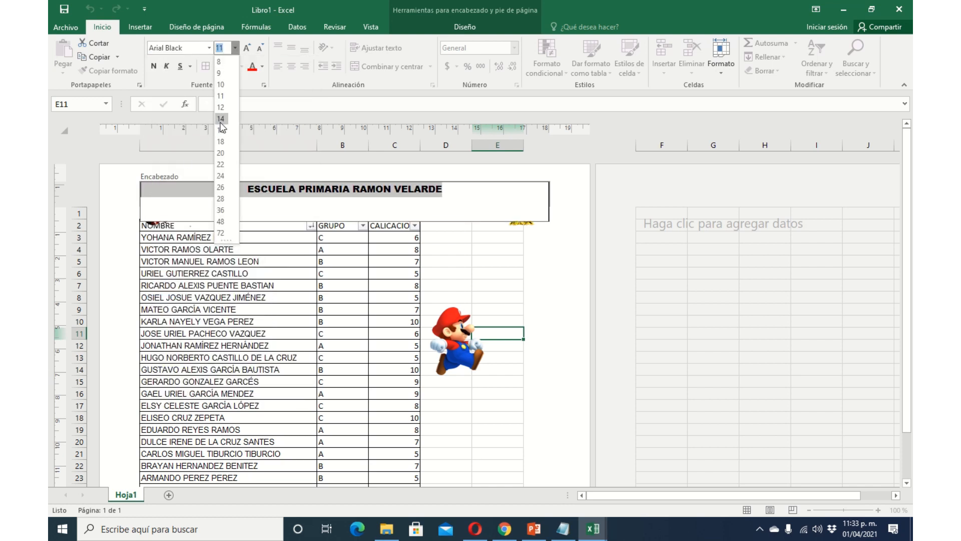
pyautogui.click(220, 122)
pyautogui.click(472, 271)
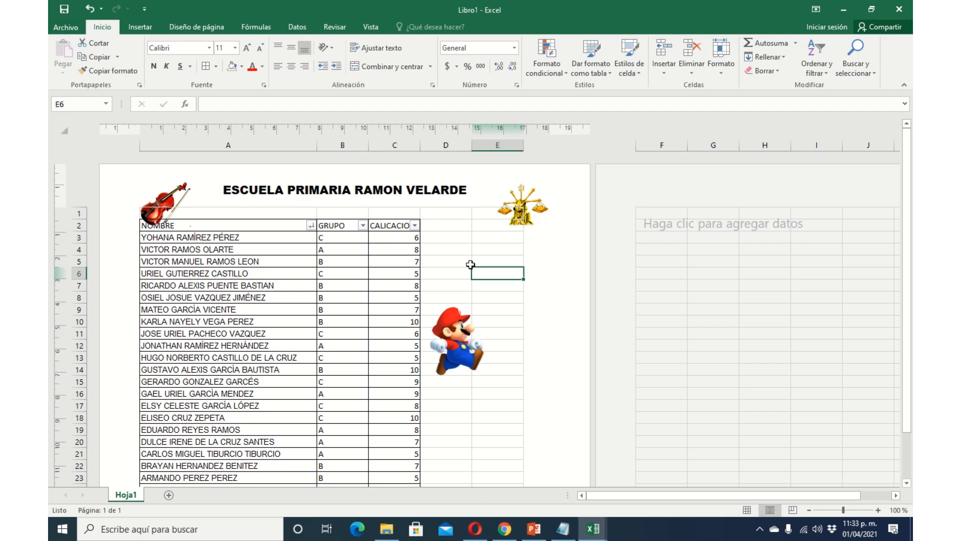
pyautogui.scroll(-5, 471, 265)
pyautogui.scroll(-3, 469, 260)
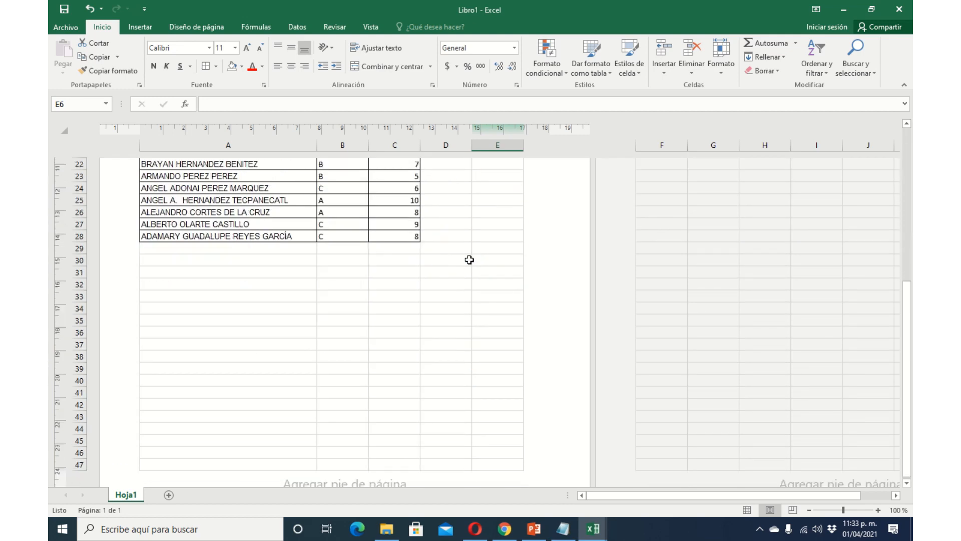
pyautogui.scroll(8, 468, 260)
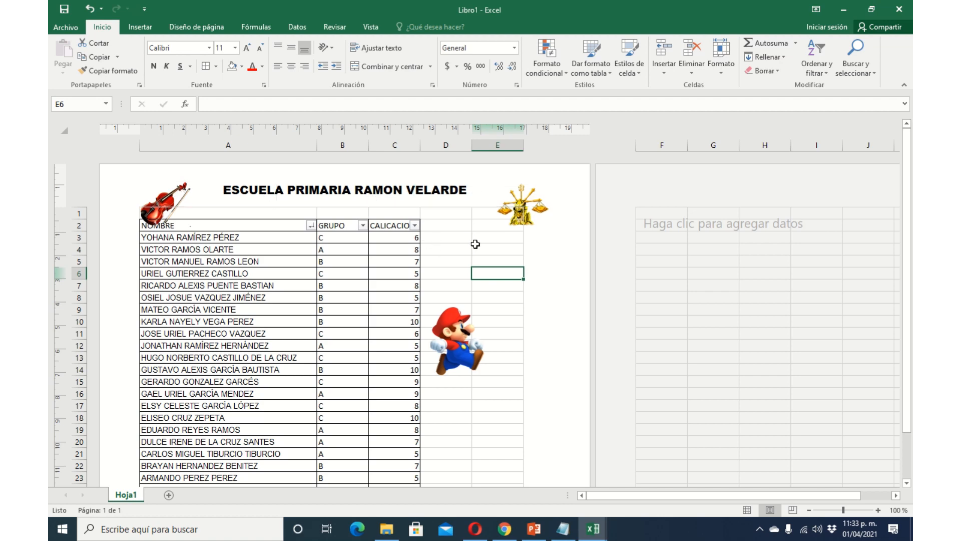
# Save the workbook as FORMULA SI Y ENCABEZADO in the practicas de excel folder inside Documentos > CIG.
pyautogui.click(68, 28)
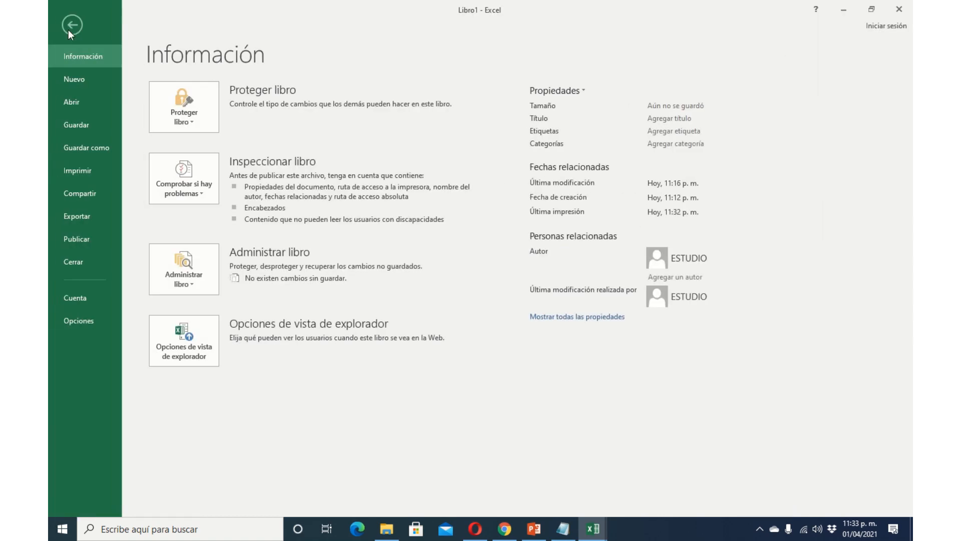
pyautogui.click(82, 123)
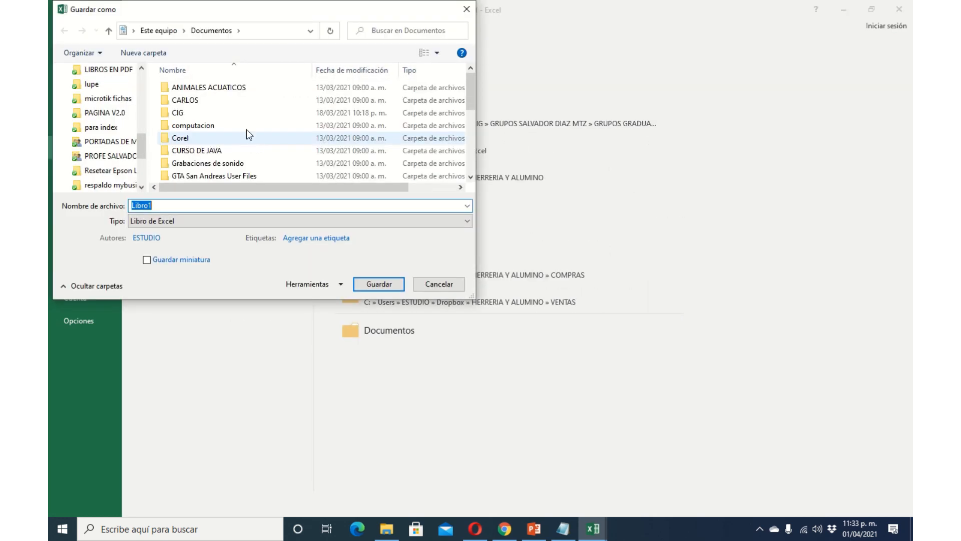
pyautogui.doubleClick(196, 113)
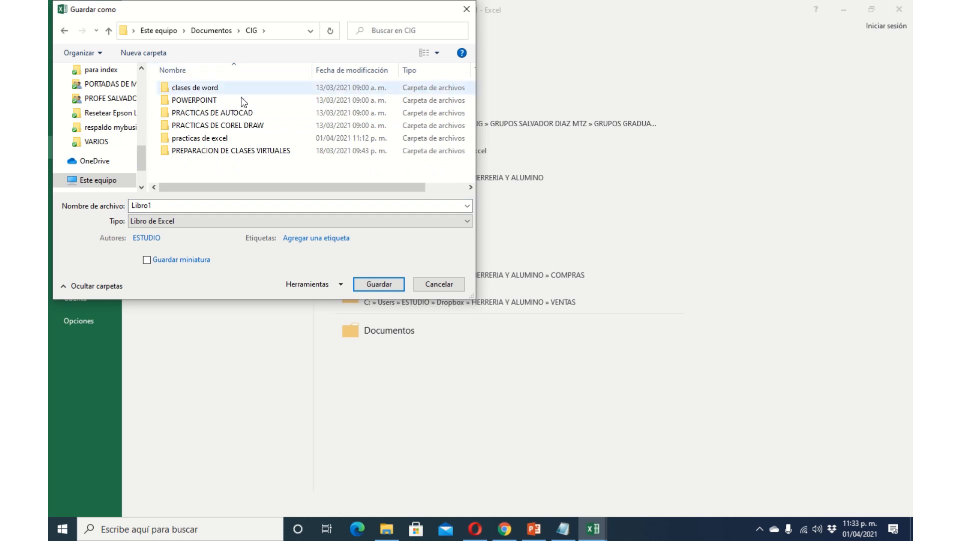
pyautogui.doubleClick(210, 138)
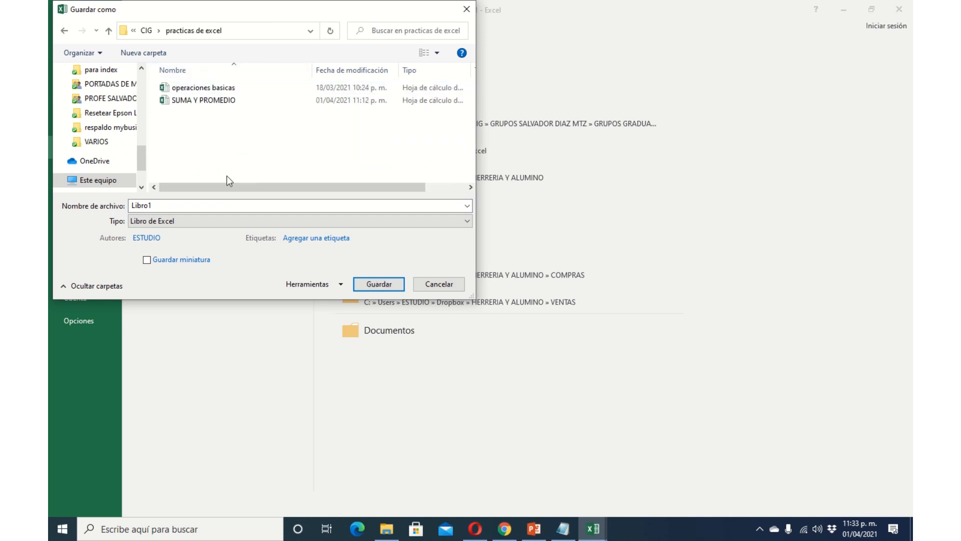
pyautogui.doubleClick(194, 206)
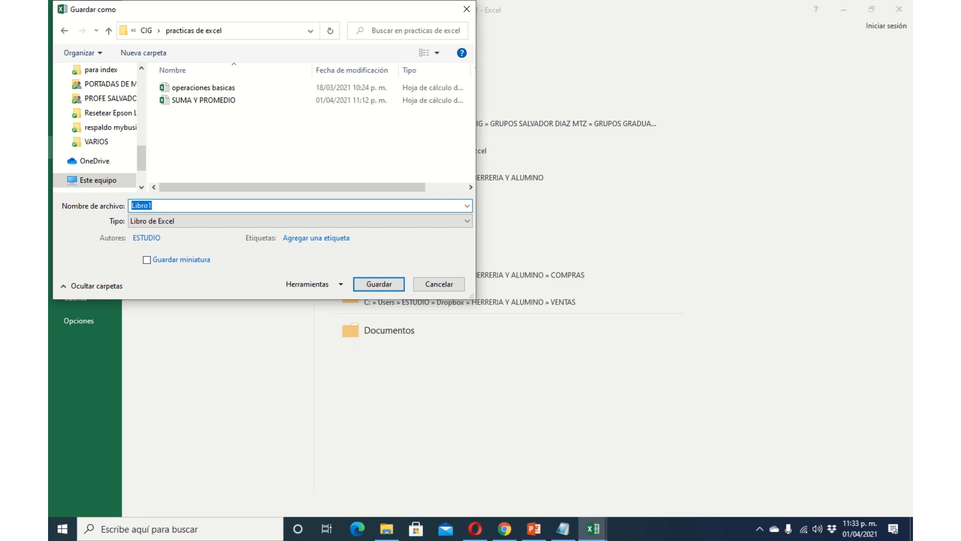
pyautogui.write('FORMULA SI Y ENCABEZADO')
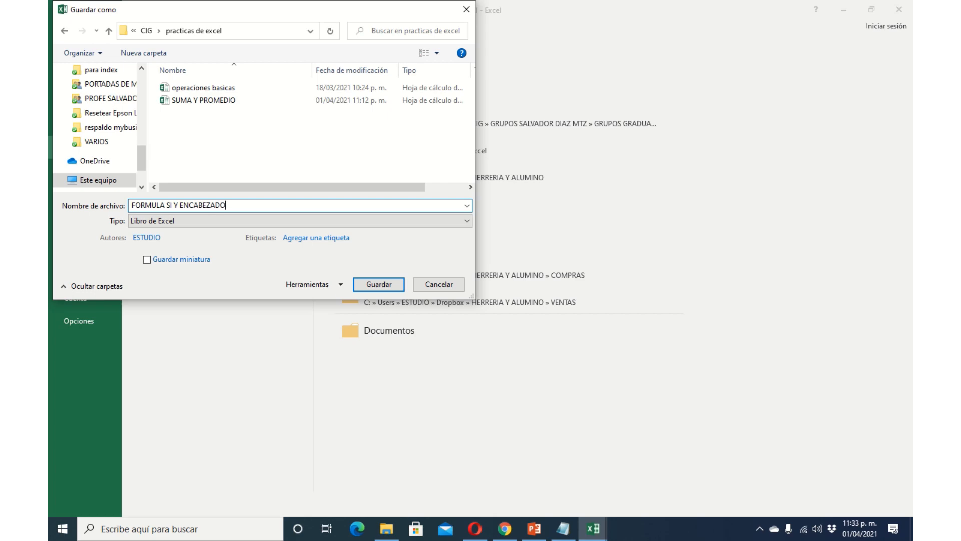
pyautogui.click(360, 289)
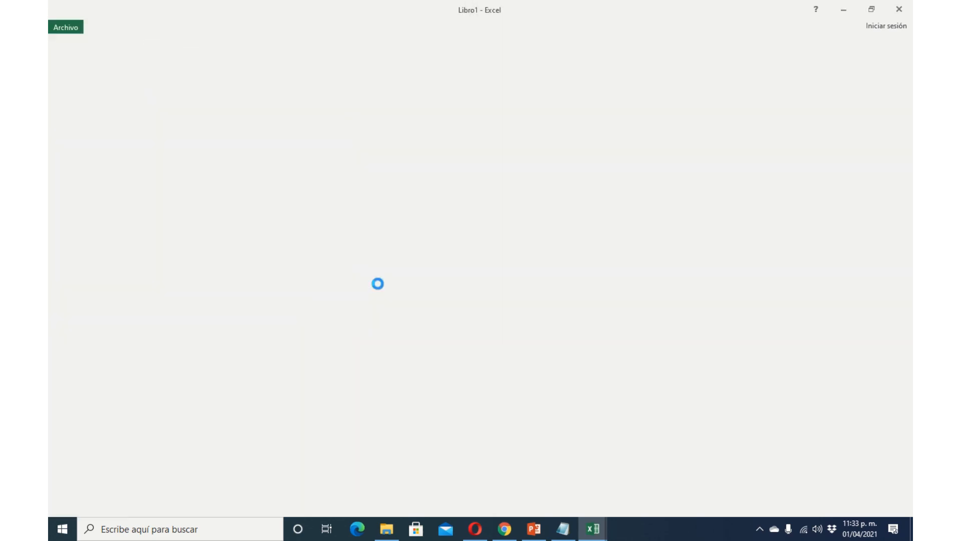
pyautogui.scroll(-3, 383, 251)
pyautogui.scroll(3, 318, 251)
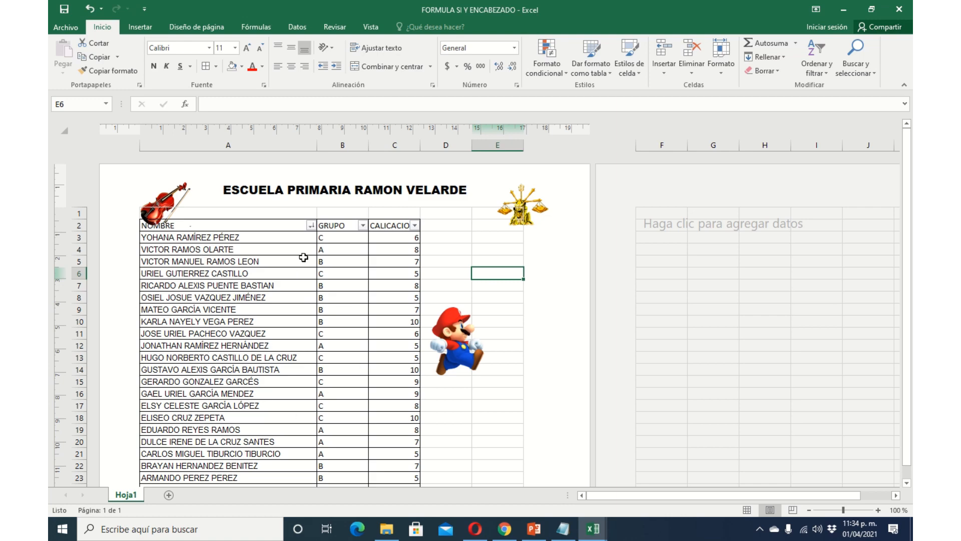
pyautogui.moveTo(255, 235); pyautogui.dragTo(232, 454)
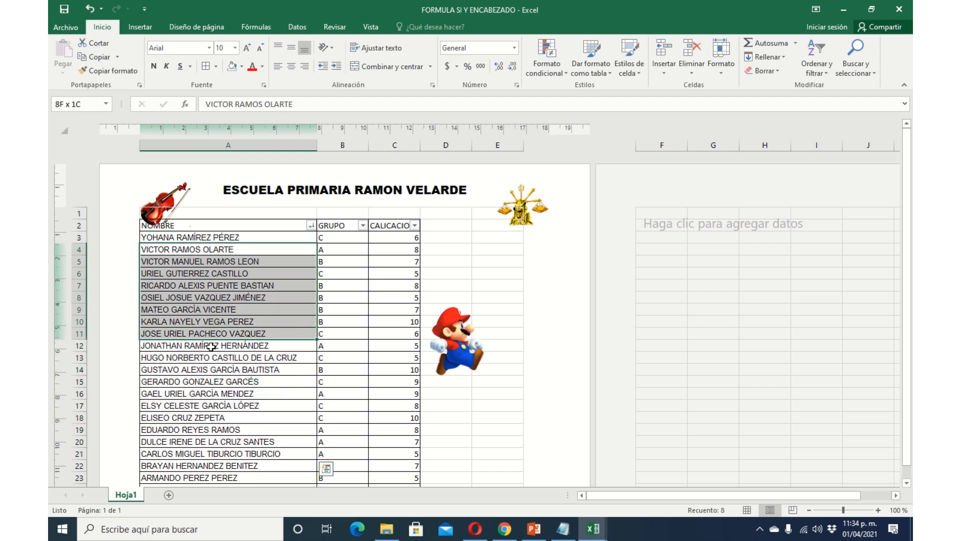